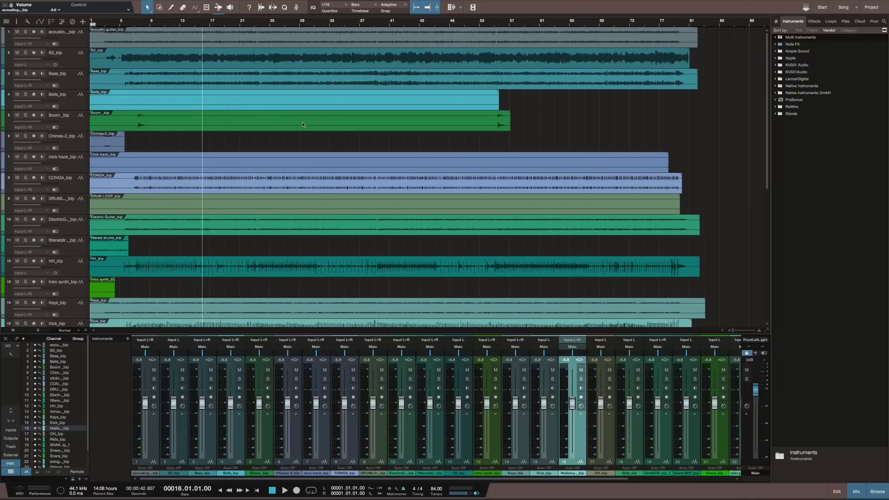
Step: Look through all the tracks from the acoustic guitar to Tom 3 and examine where their clips start and end
scroll(302, 125, down, 12)
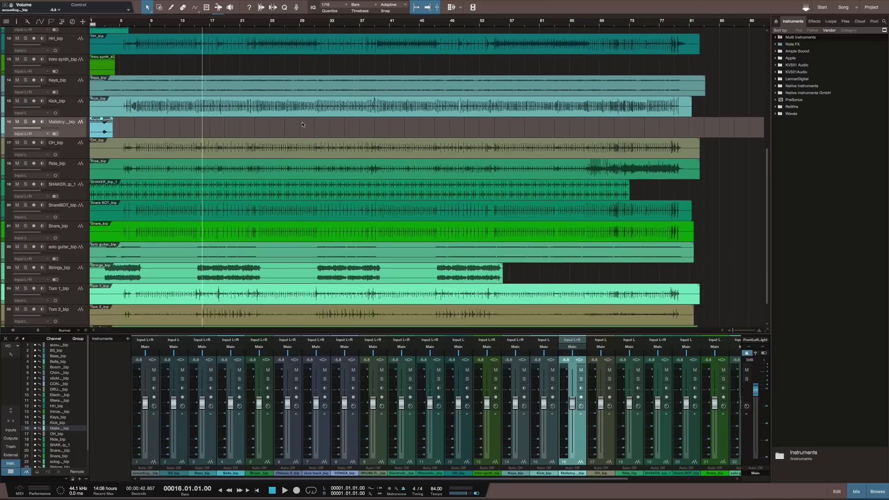
scroll(284, 168, down, 2)
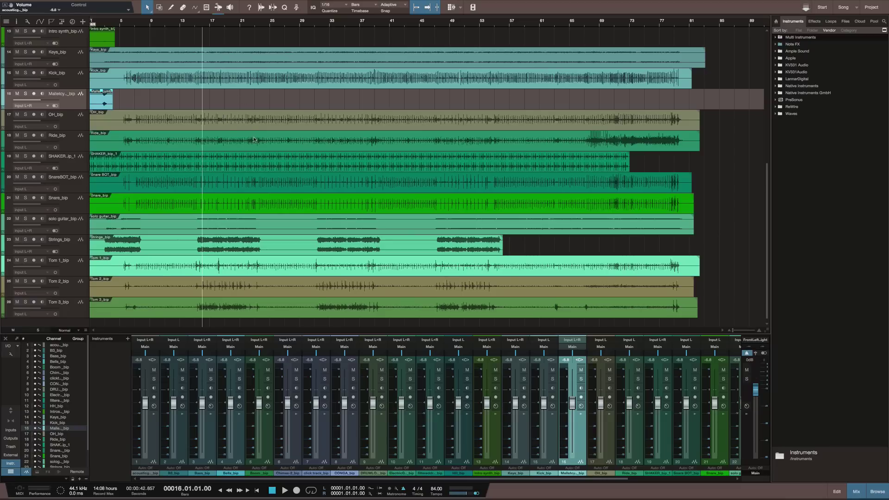
scroll(245, 106, up, 10)
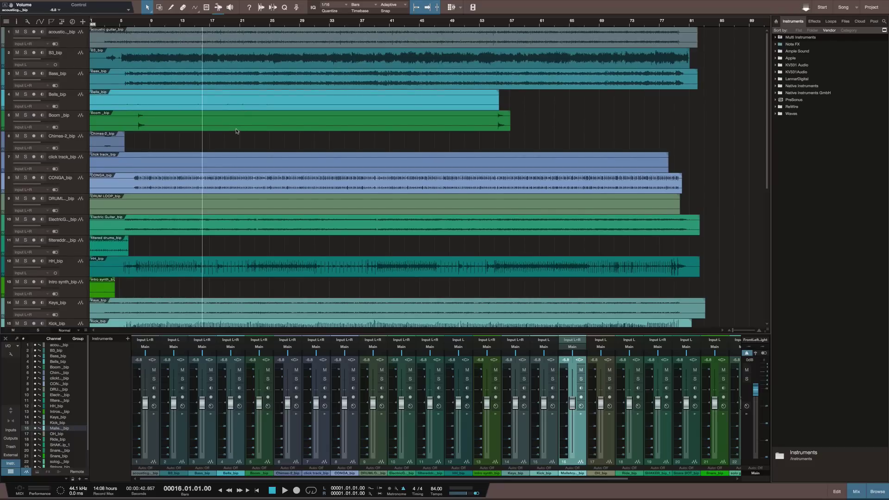
scroll(235, 132, down, 7)
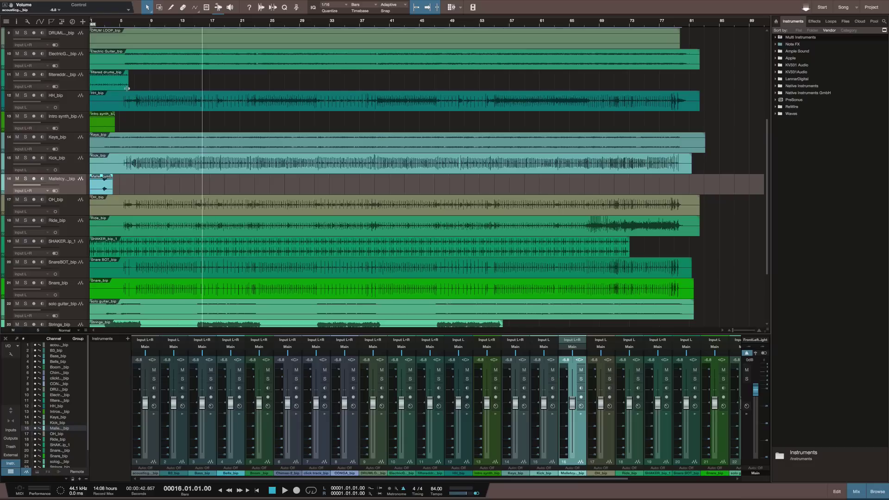
scroll(134, 141, down, 4)
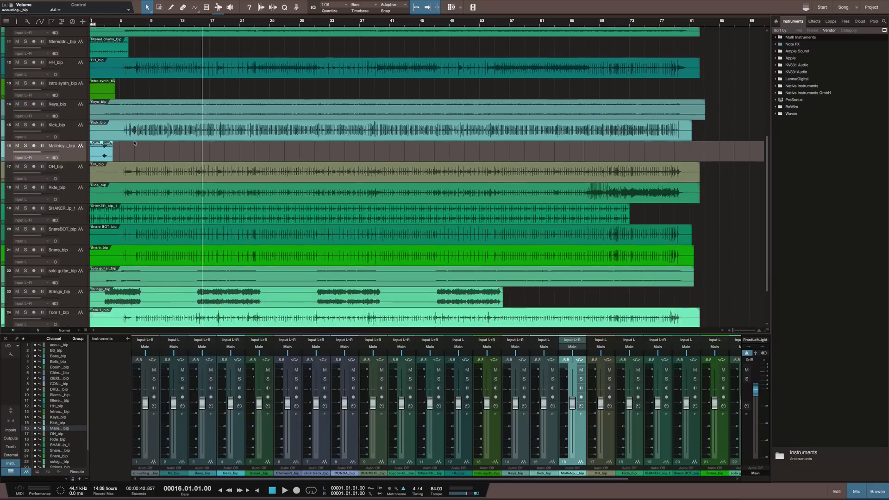
scroll(149, 142, up, 6)
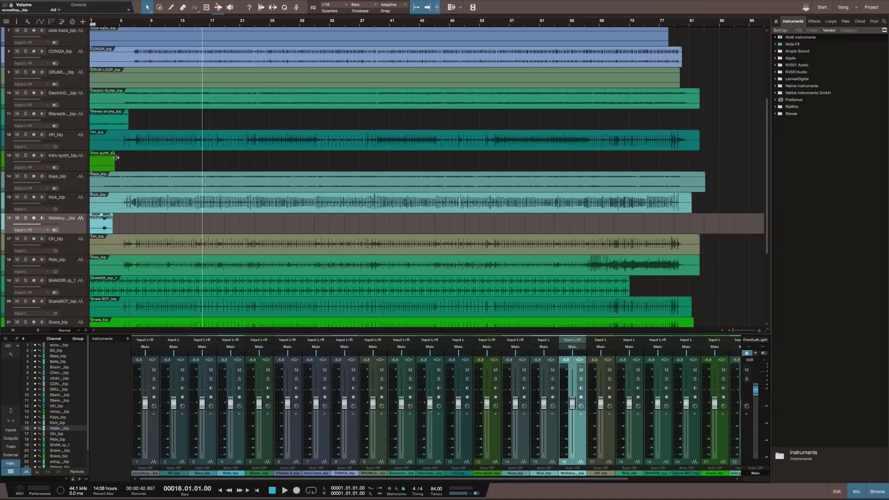
click(103, 161)
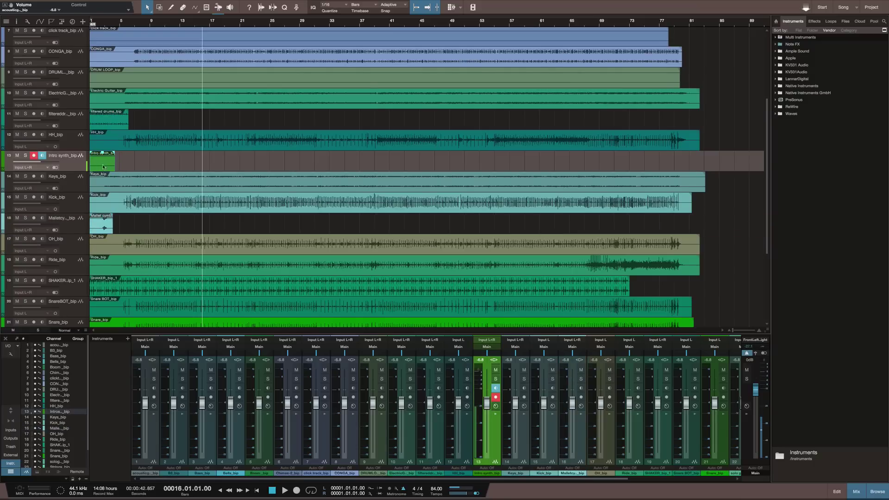
click(33, 157)
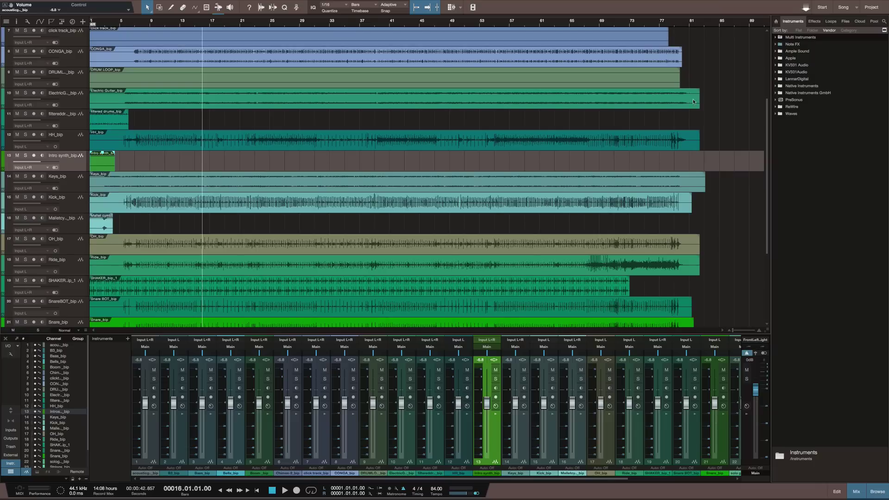
scroll(727, 183, up, 5)
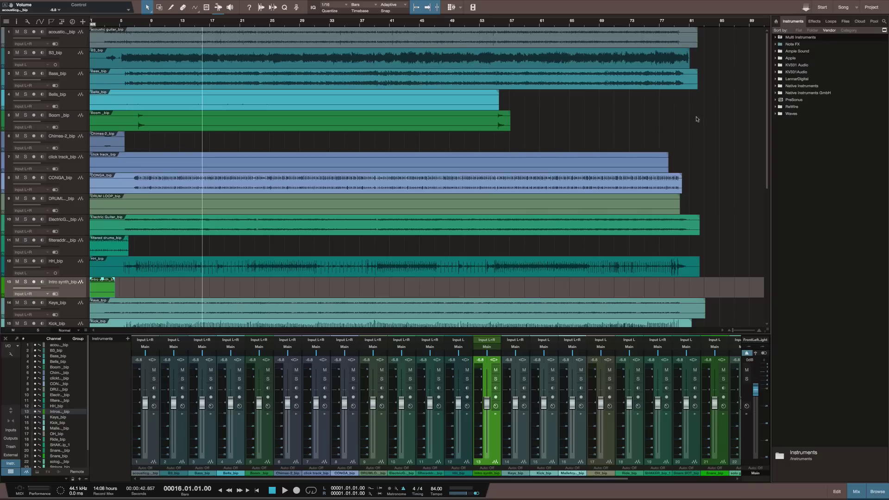
scroll(658, 81, down, 5)
scroll(657, 81, down, 5)
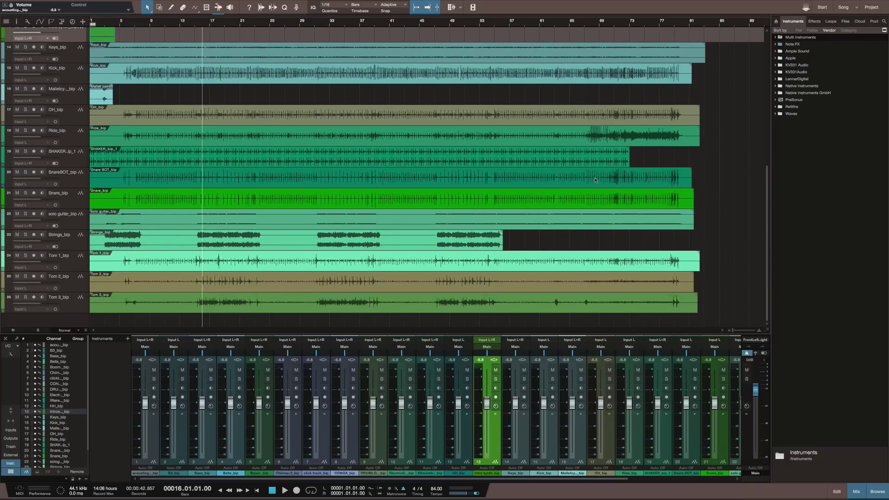
scroll(463, 156, up, 5)
scroll(454, 156, down, 4)
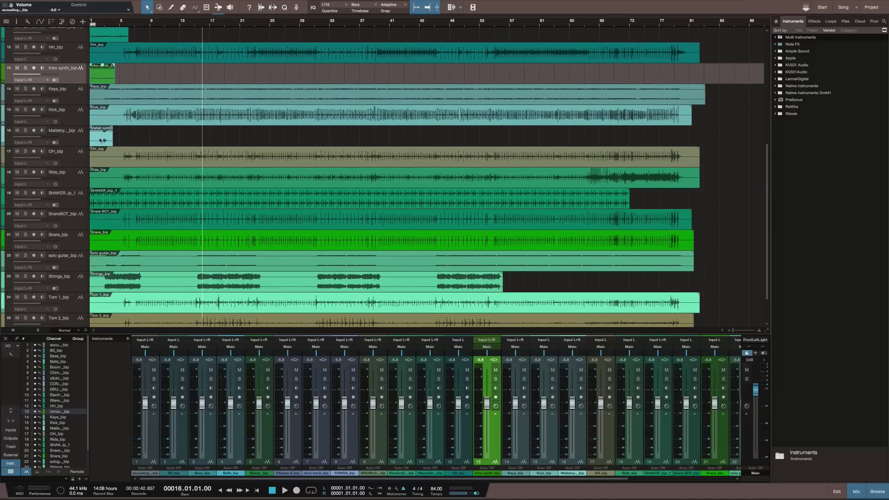
Step: Try moving the mallet synth clip to bar 17, return it to bar 1, and disarm its track
drag(108, 143, 230, 148)
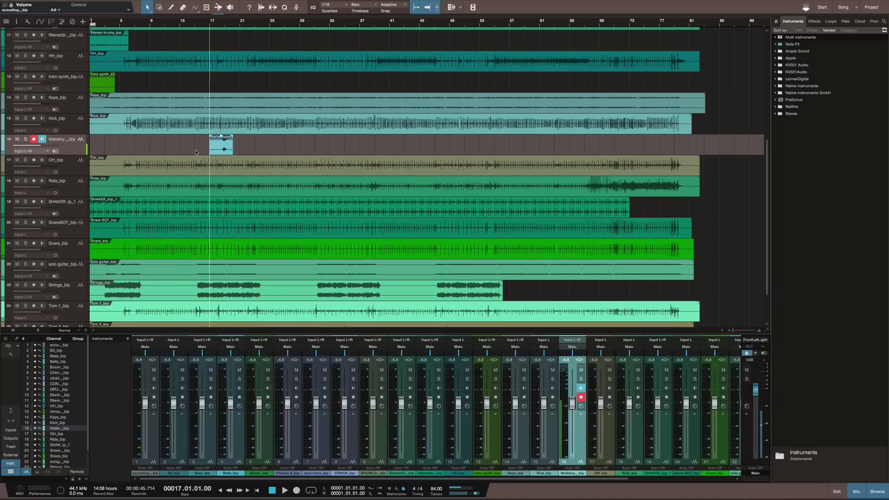
drag(222, 148, 105, 136)
scroll(118, 125, up, 5)
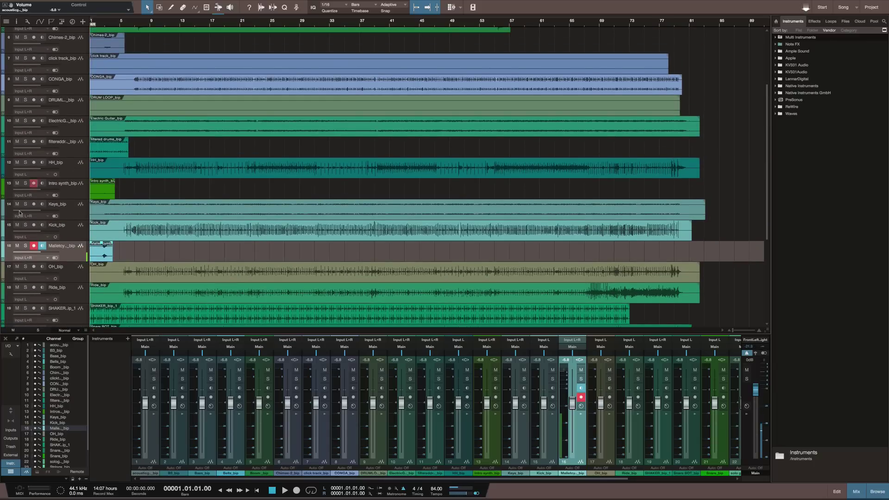
click(33, 245)
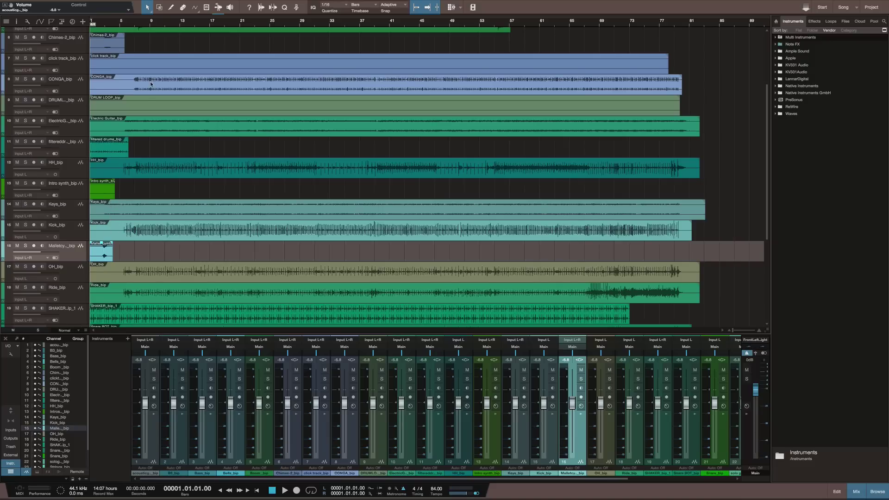
Step: Play the song from bar 3, check the channel levels across the mixer, and stop playback
scroll(190, 141, down, 8)
scroll(190, 141, up, 9)
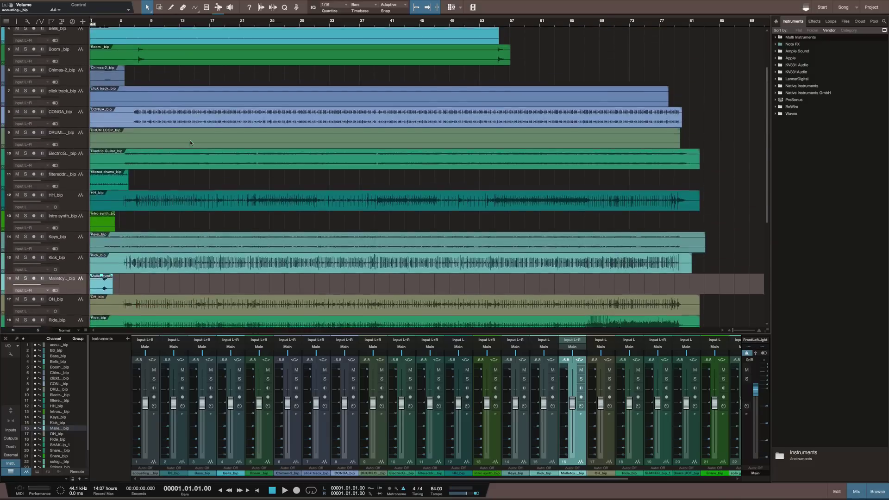
scroll(190, 143, up, 3)
scroll(189, 142, down, 6)
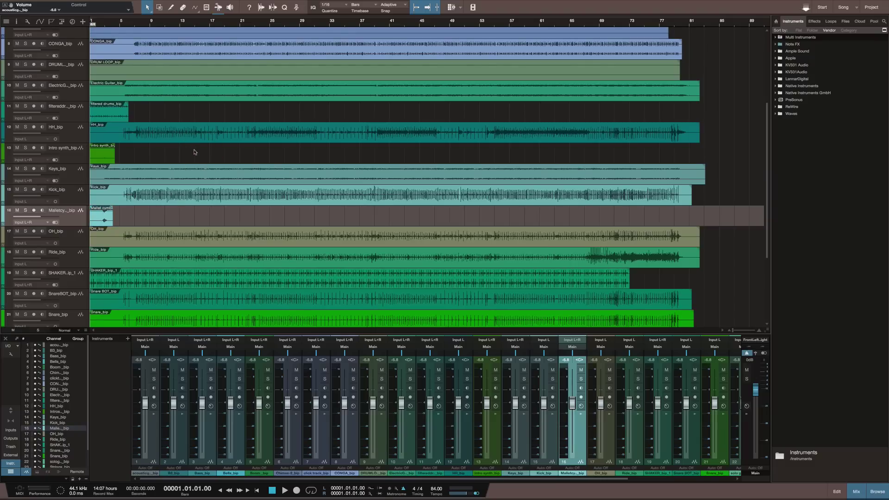
click(106, 25)
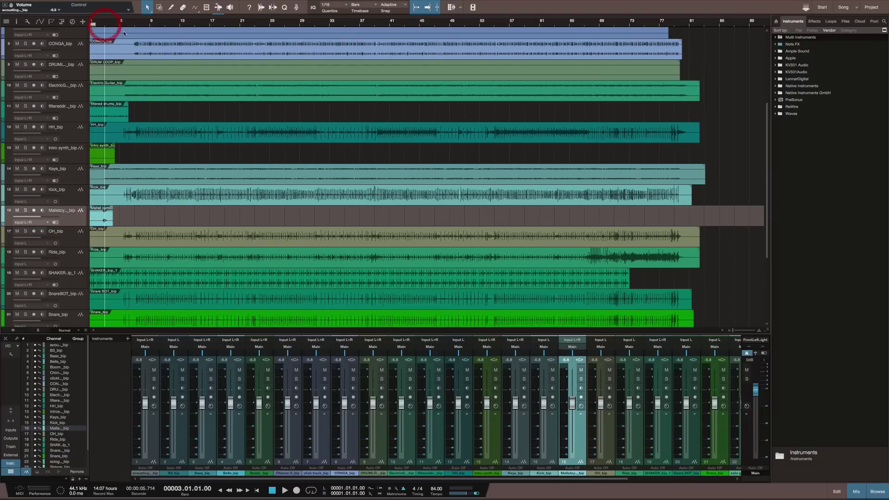
key(space)
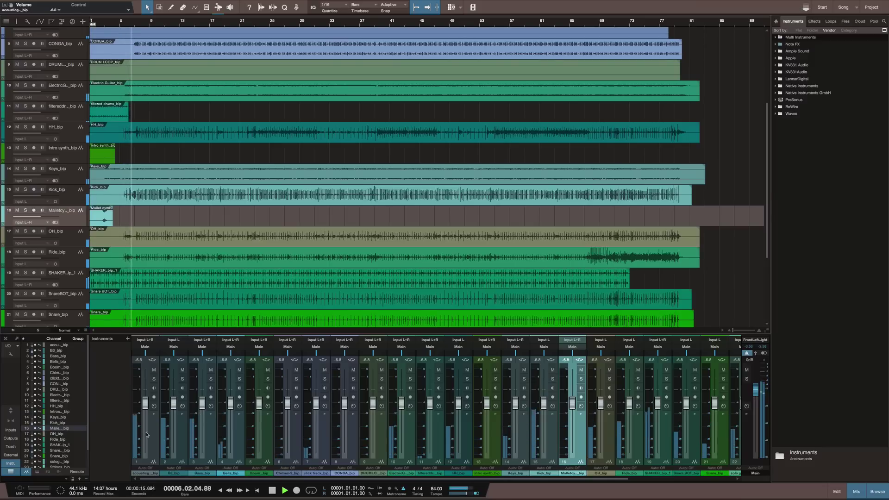
scroll(439, 413, right, 2)
scroll(439, 414, right, 3)
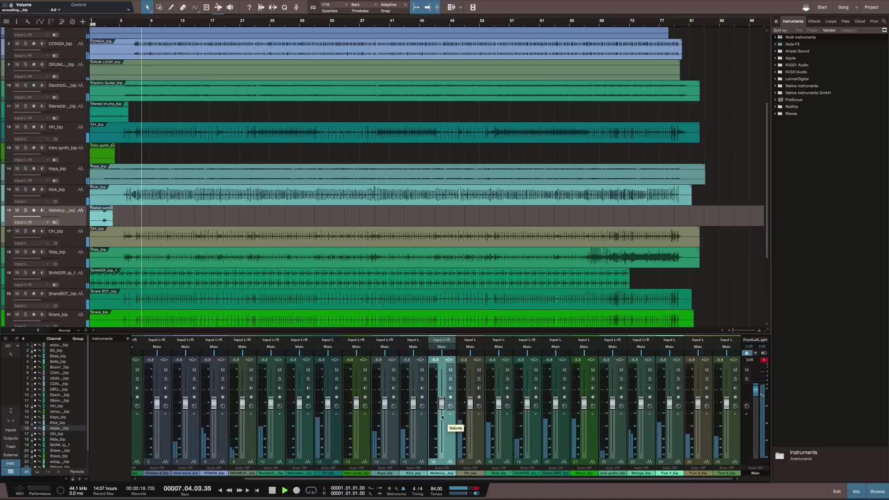
key(space)
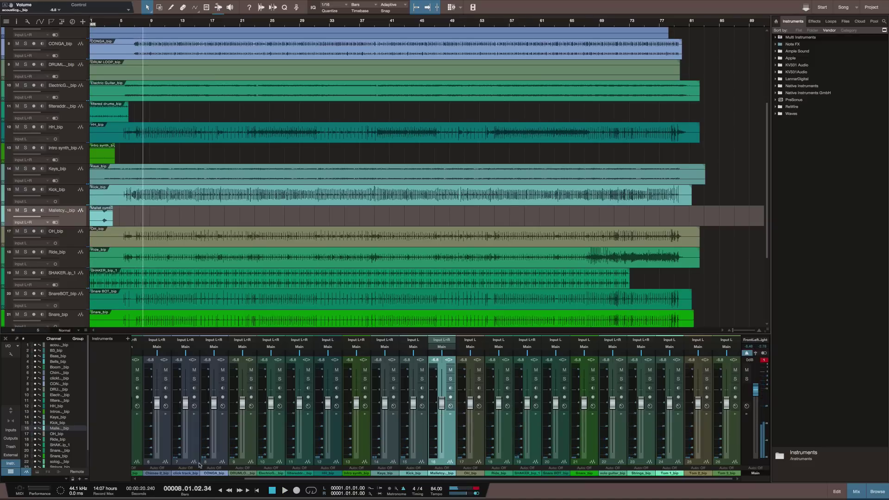
Step: Pull the faders of all channels from the acoustic guitar to Tom 3 down together to -114.0 dB, and release the multi-channel selection
click(733, 453)
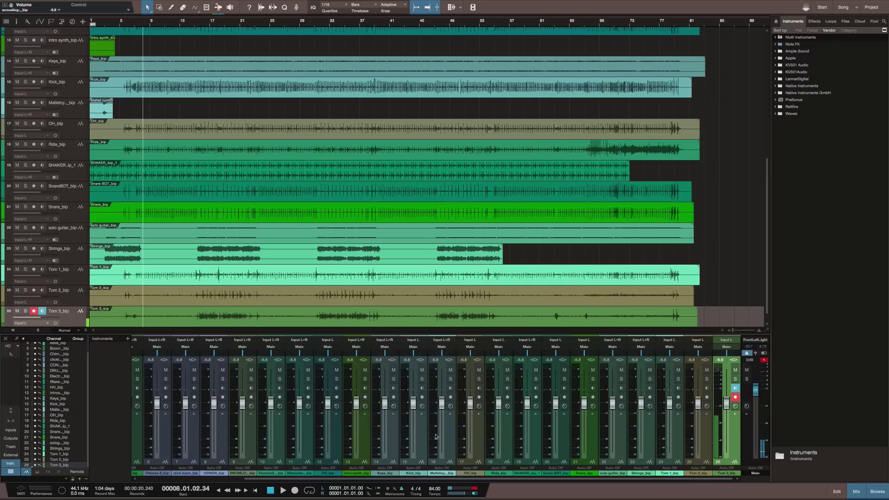
scroll(438, 436, left, 5)
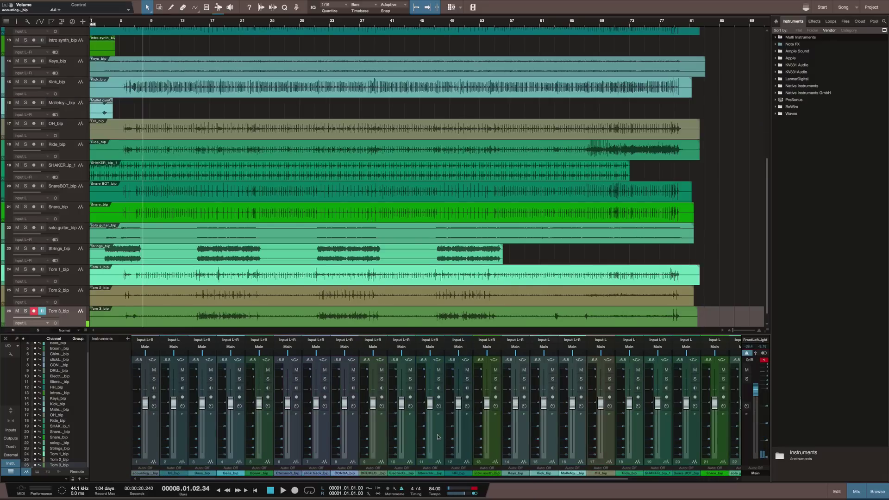
click(151, 449)
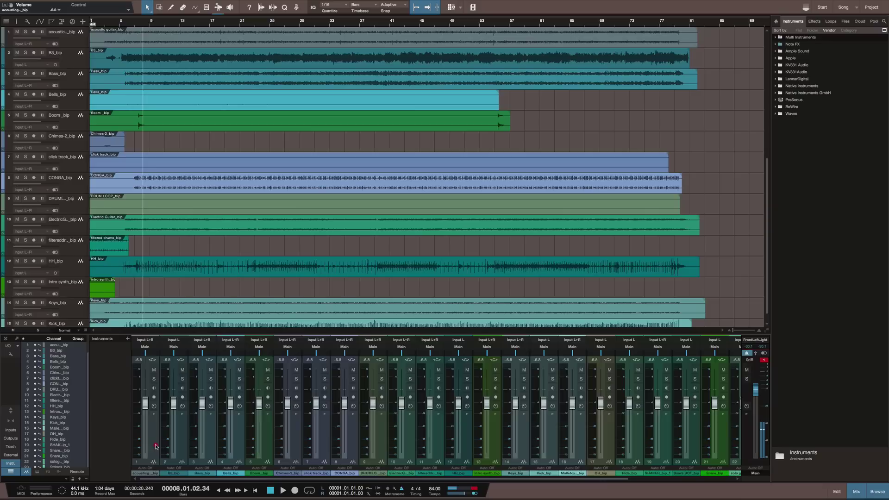
drag(145, 415, 144, 462)
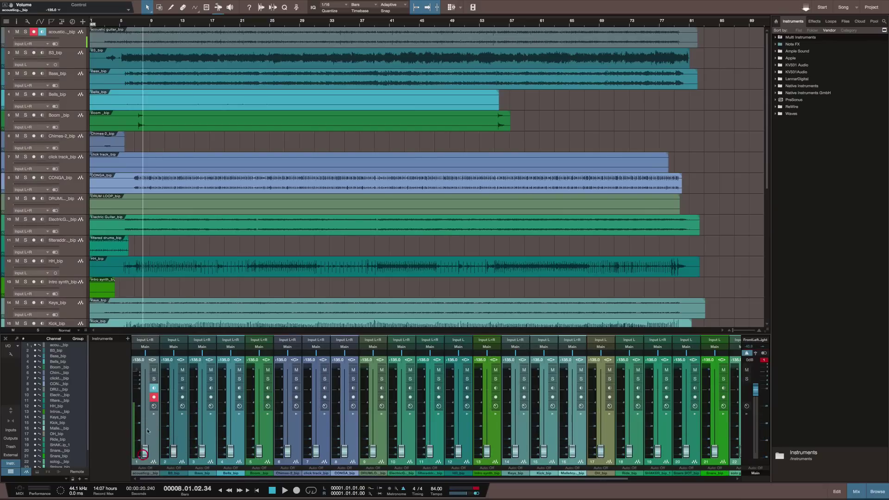
click(154, 397)
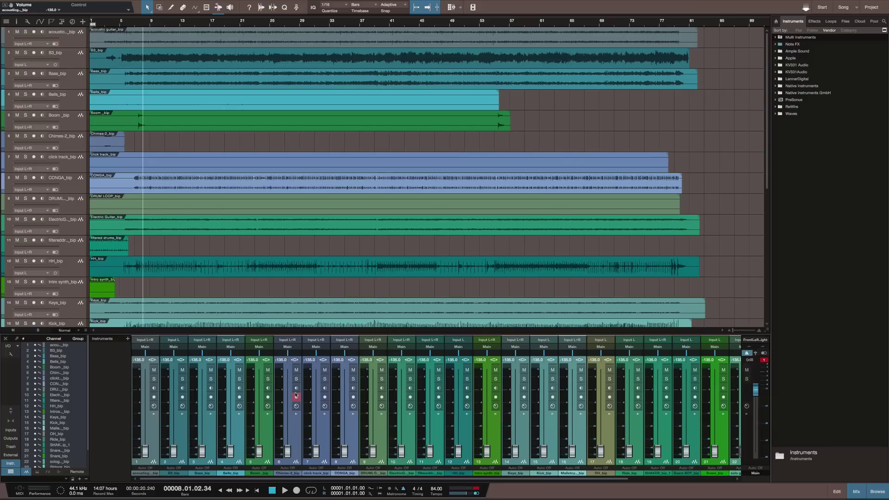
scroll(281, 428, right, 1)
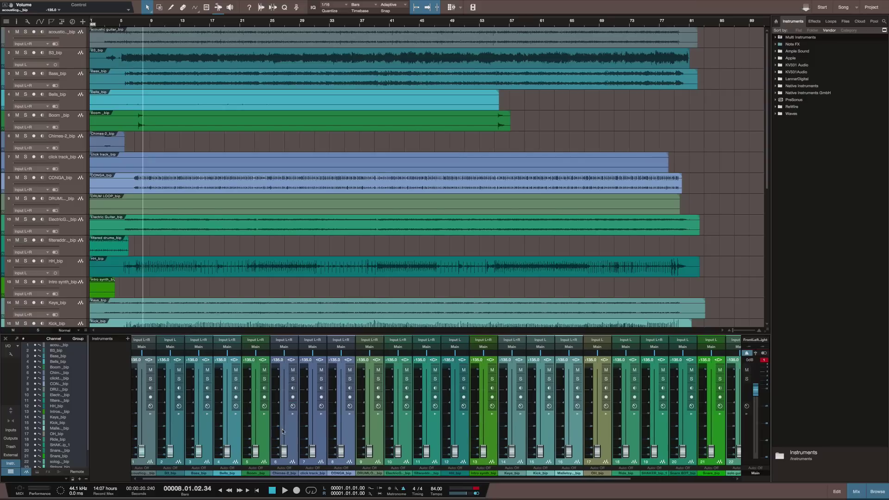
click(212, 253)
key(super+z)
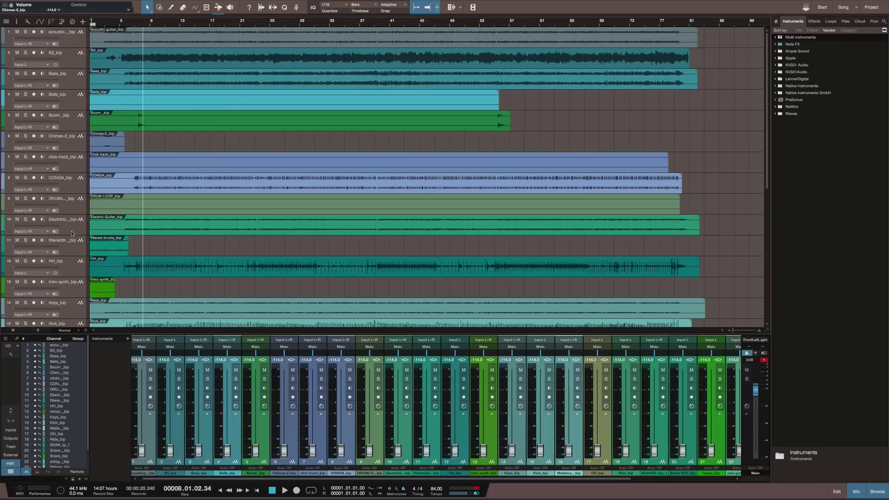
click(69, 233)
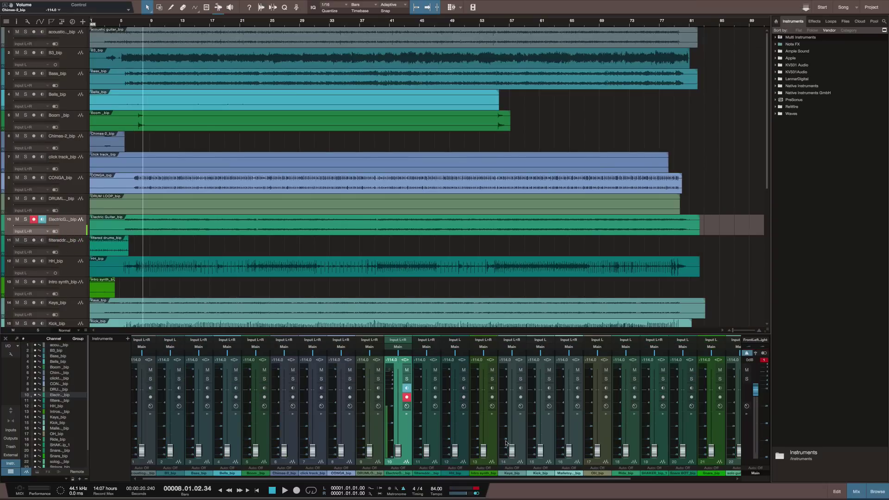
Step: Move the SnareBOT and Snare tracks together to the top of the track list, above the acoustic guitar, and release their selection
scroll(506, 443, right, 5)
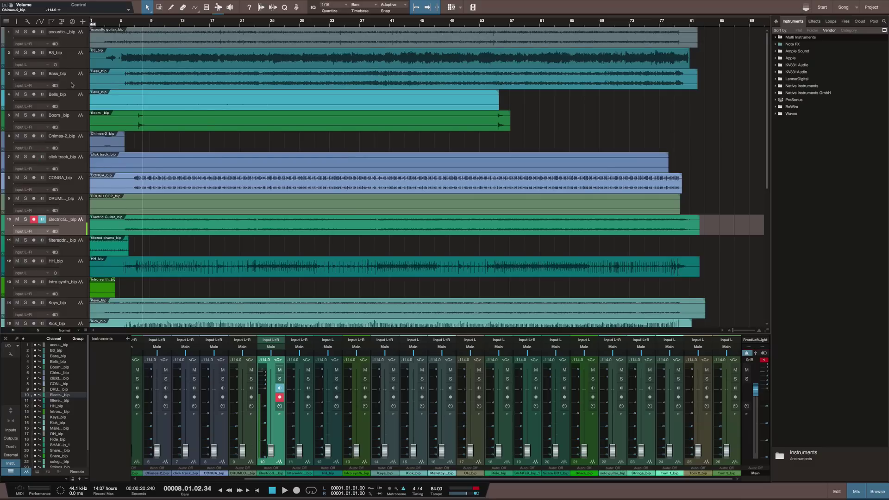
scroll(72, 85, down, 10)
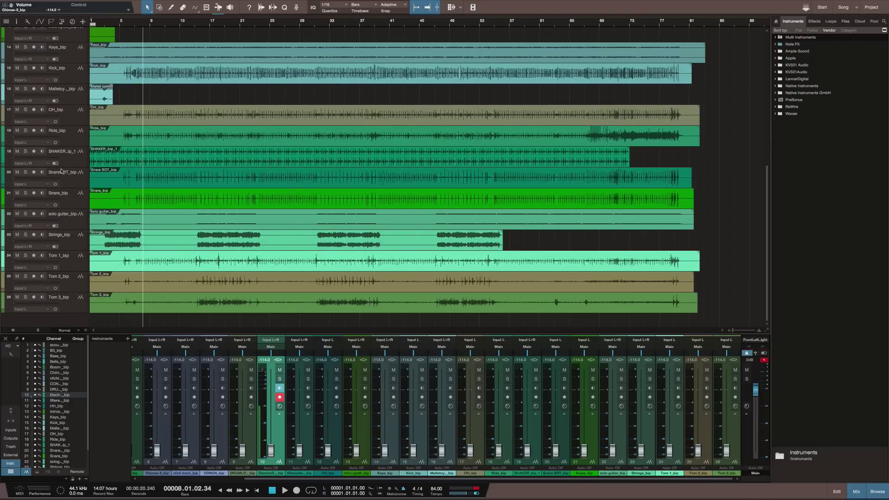
click(69, 180)
shift+click(72, 201)
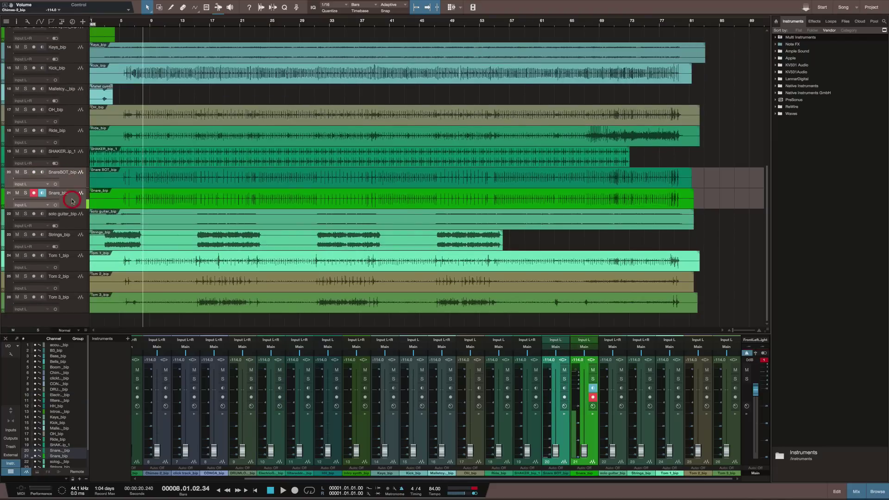
scroll(67, 181, up, 7)
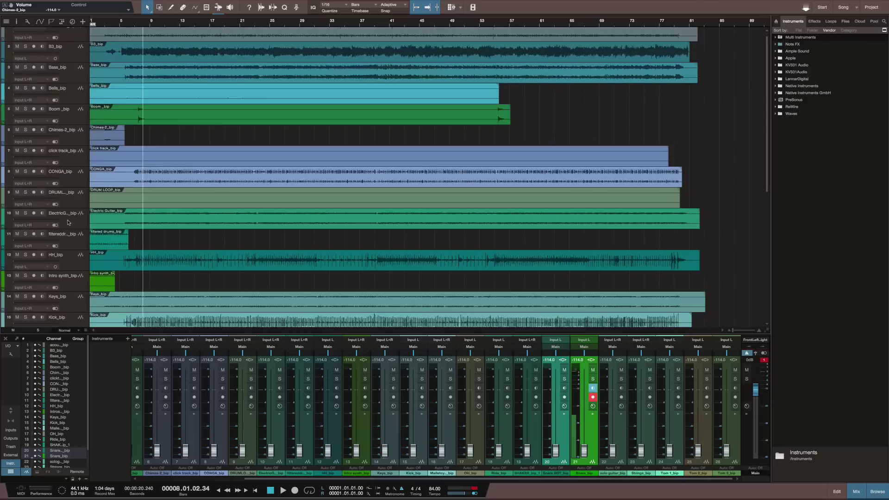
scroll(67, 224, down, 4)
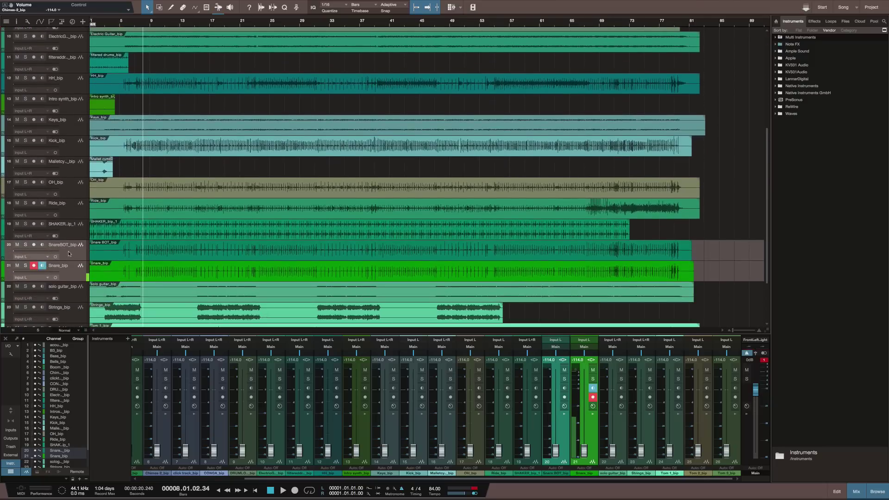
drag(60, 19, 70, 45)
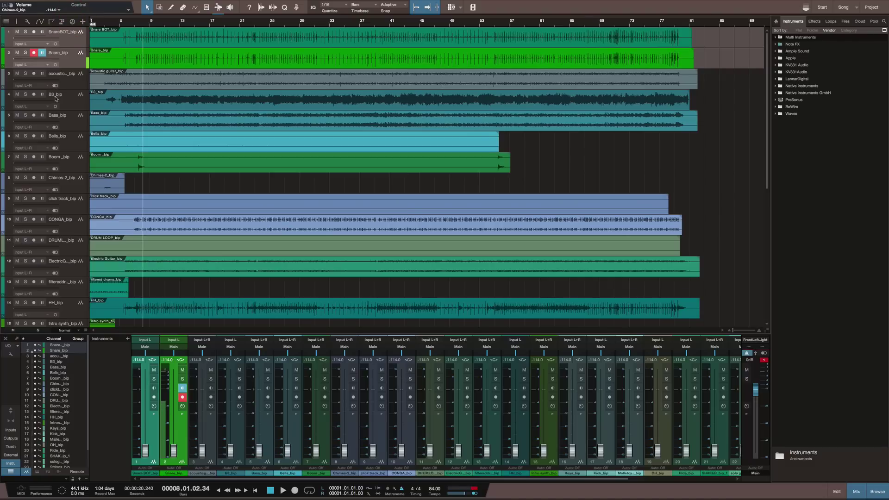
click(70, 165)
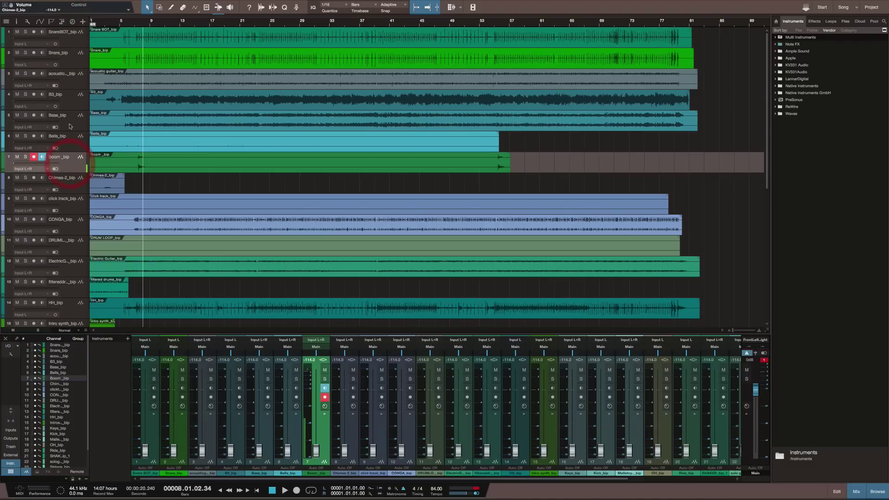
Step: Move the drum loop track up so it sits directly above the click track, and select the click track
click(69, 186)
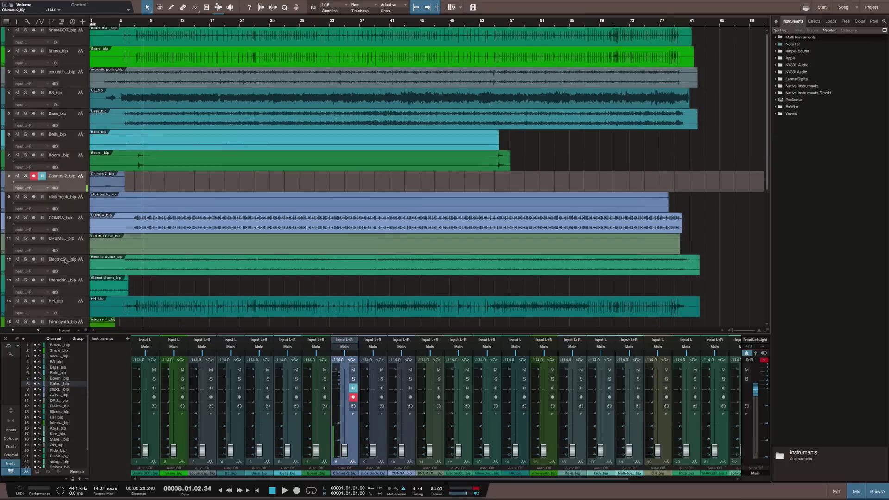
click(71, 252)
drag(68, 202, 67, 202)
click(74, 230)
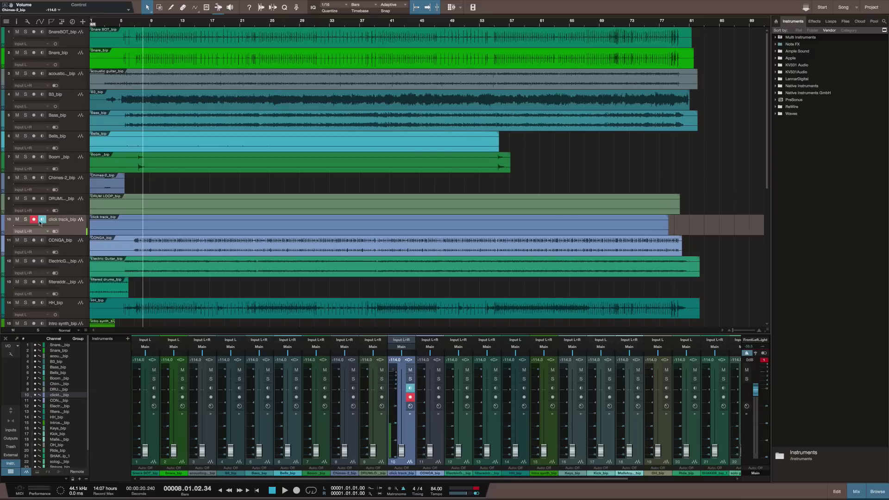
Step: Solo and disarm the click track, and audition it during playback with its fader raised to +1.8 dB
click(25, 219)
click(33, 219)
click(34, 218)
key(space)
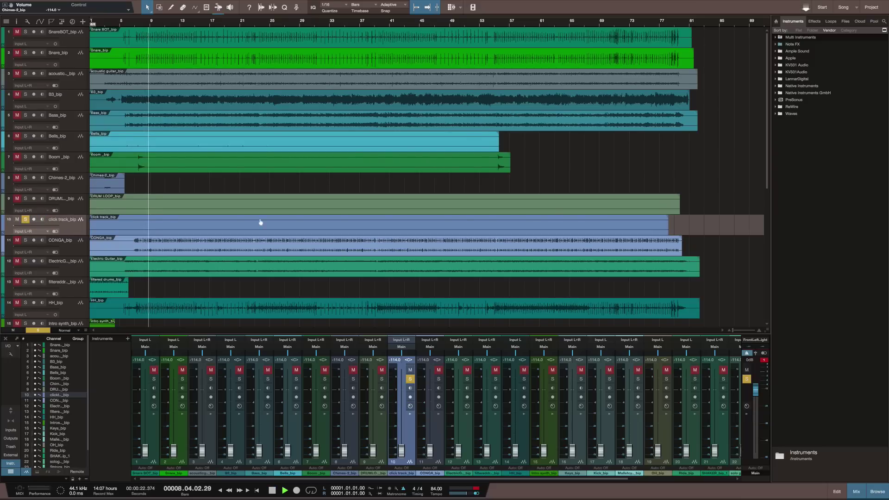
key(shift+w)
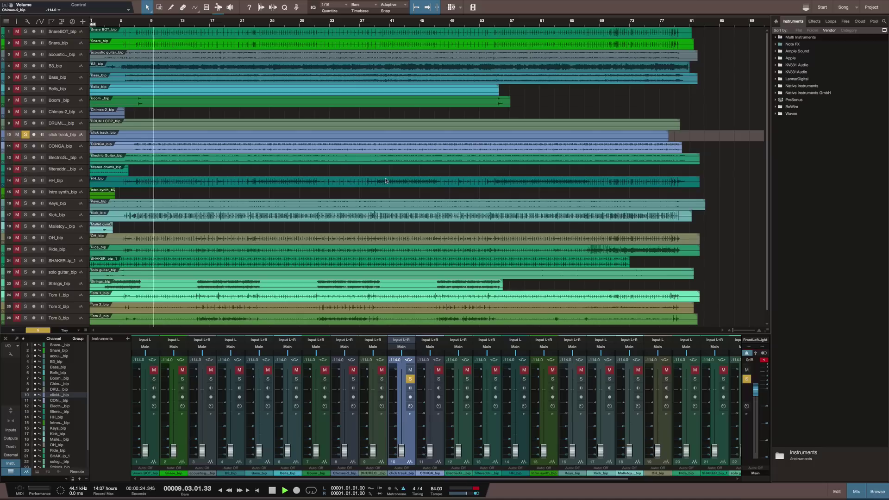
key(shift+e)
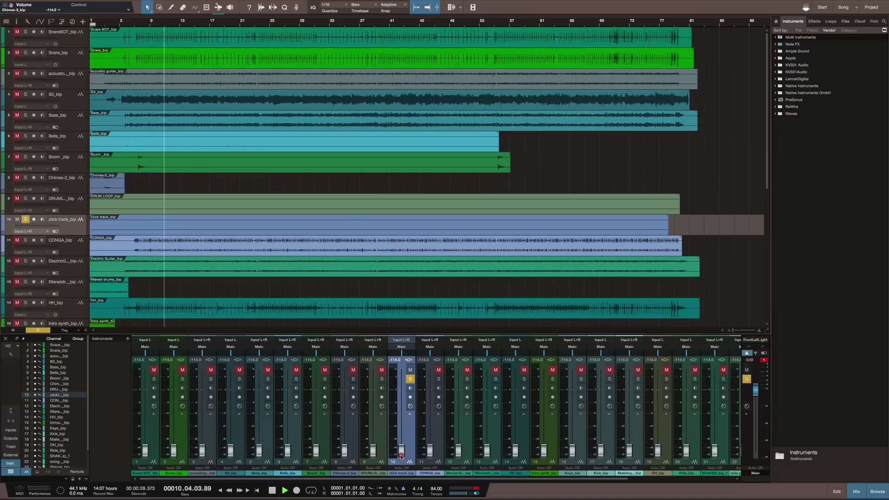
drag(401, 454, 401, 394)
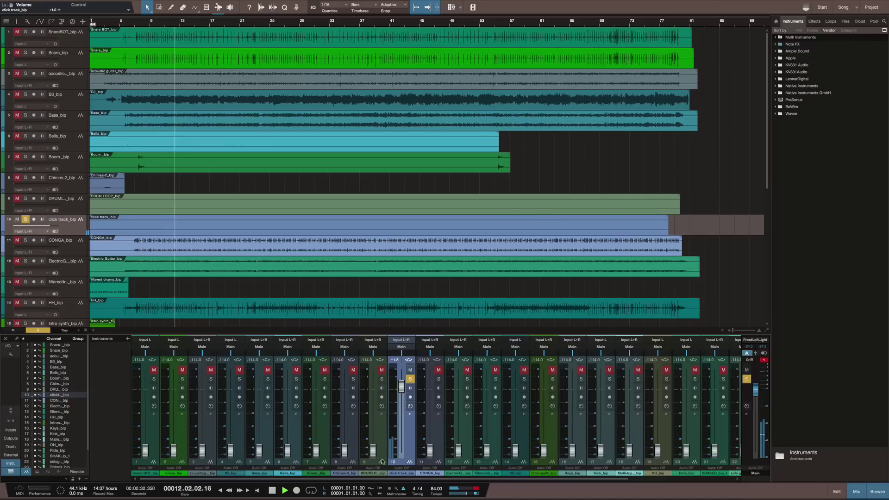
key(space)
Step: Rename the click track as LOOP
double_click(402, 473)
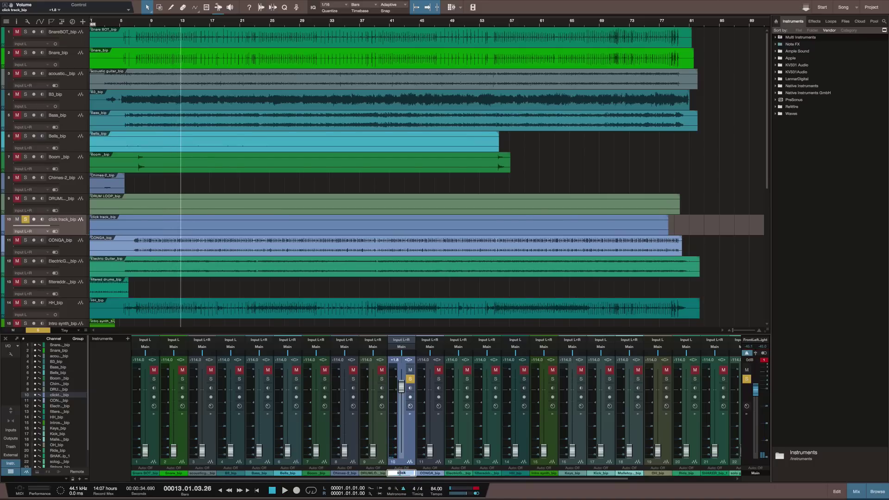
text(LOOP)
key(Return)
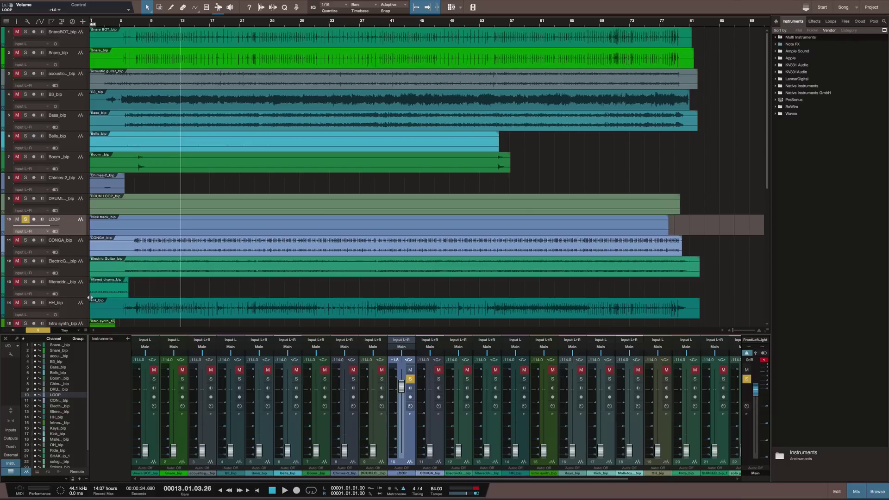
scroll(66, 240, down, 3)
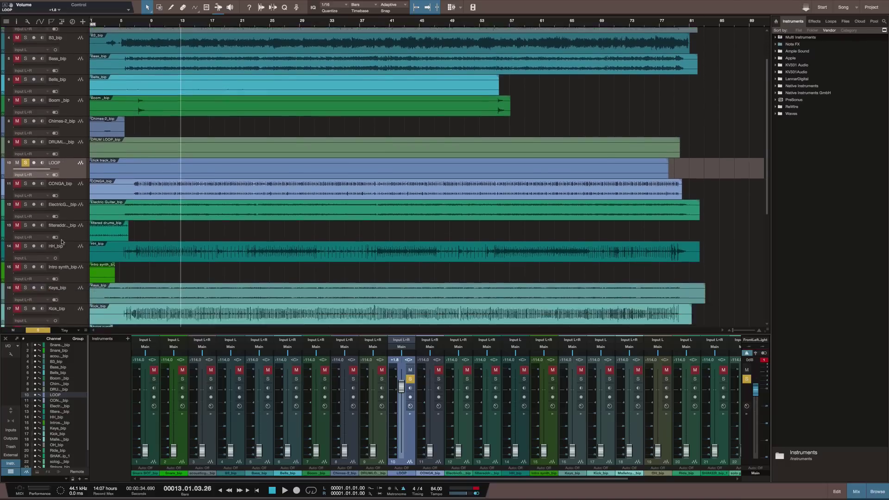
scroll(60, 242, down, 9)
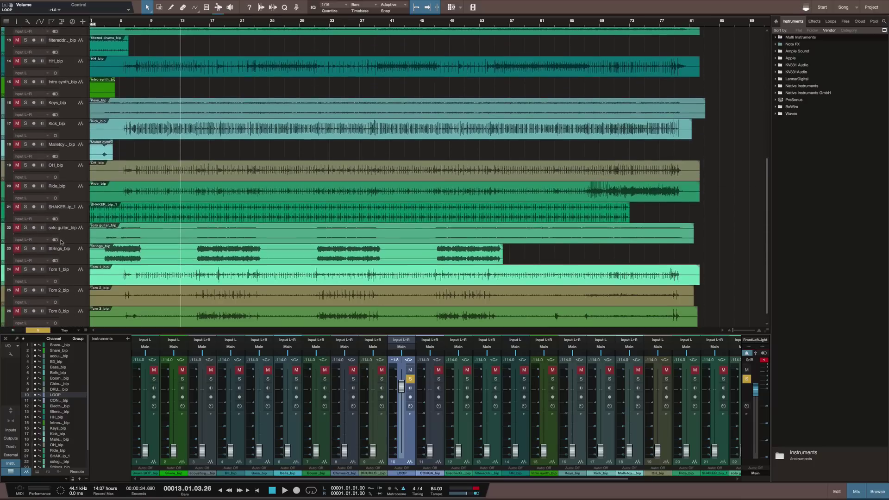
scroll(61, 242, down, 1)
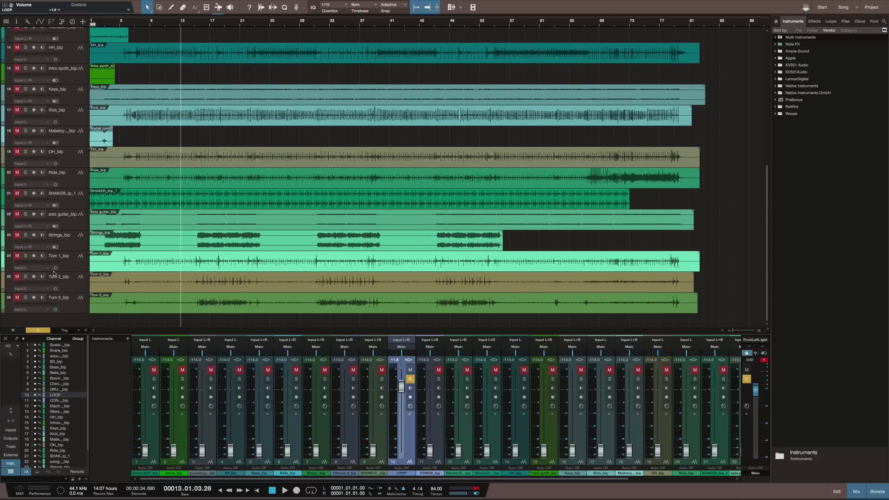
scroll(66, 303, up, 6)
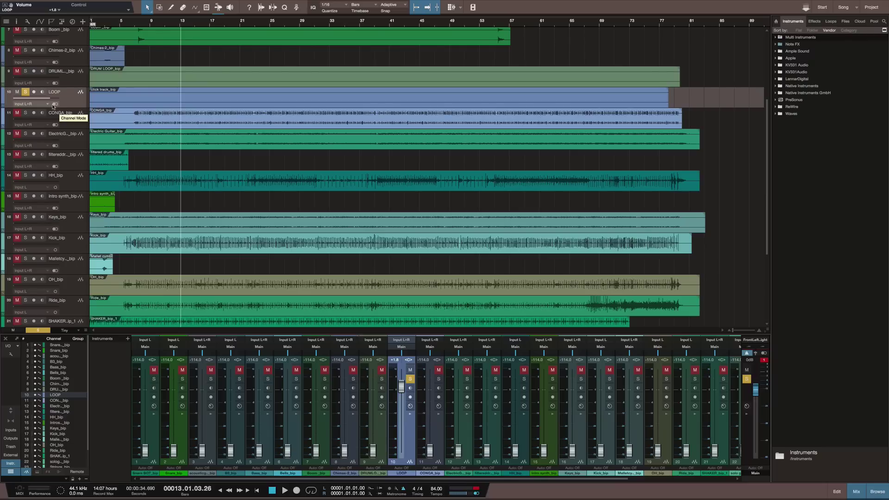
click(44, 73)
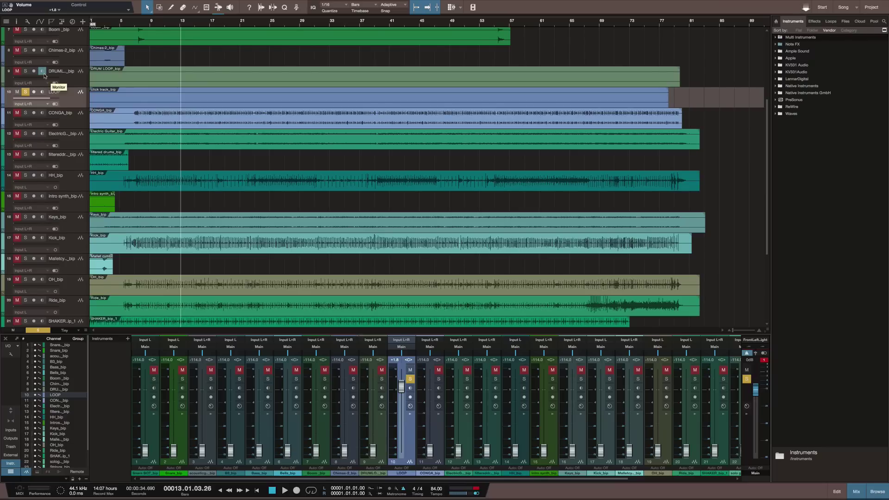
click(44, 73)
Step: Move the Tom 1, Tom 2, Tom 3, Ride, OH, Kick, HH, Conga and drum loop tracks together directly below the Snare track, and release their selection
scroll(55, 296, down, 6)
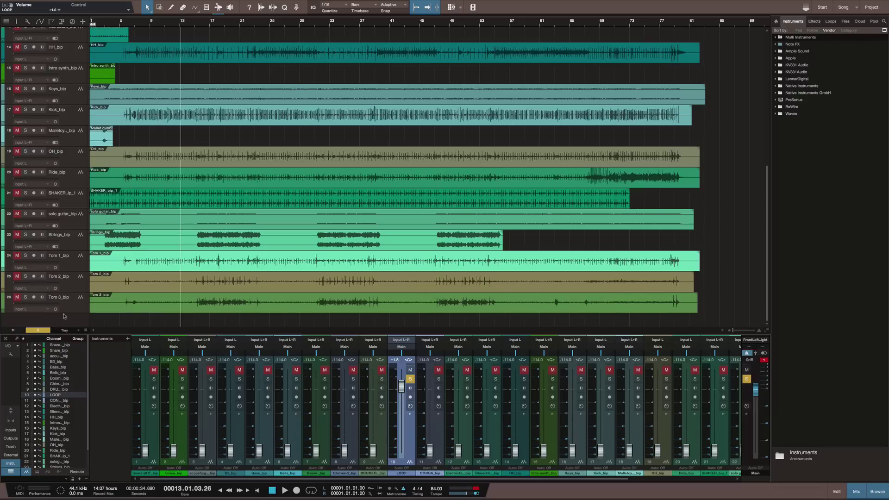
click(70, 305)
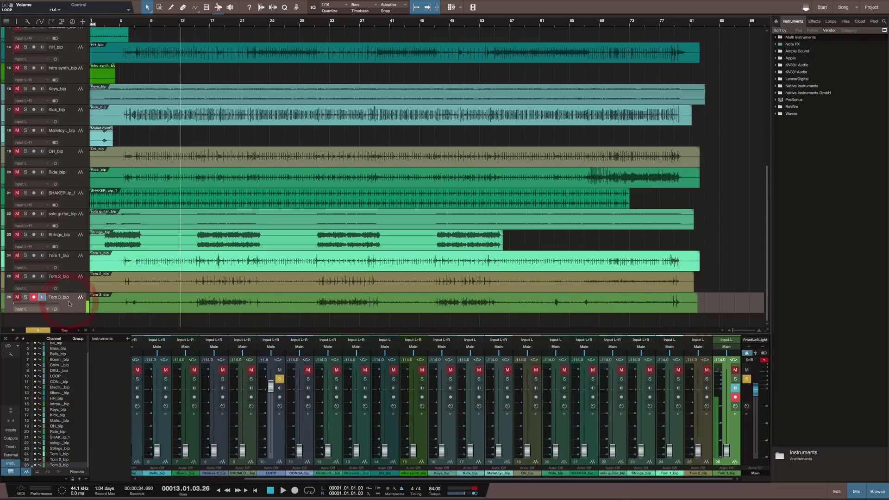
click(67, 264)
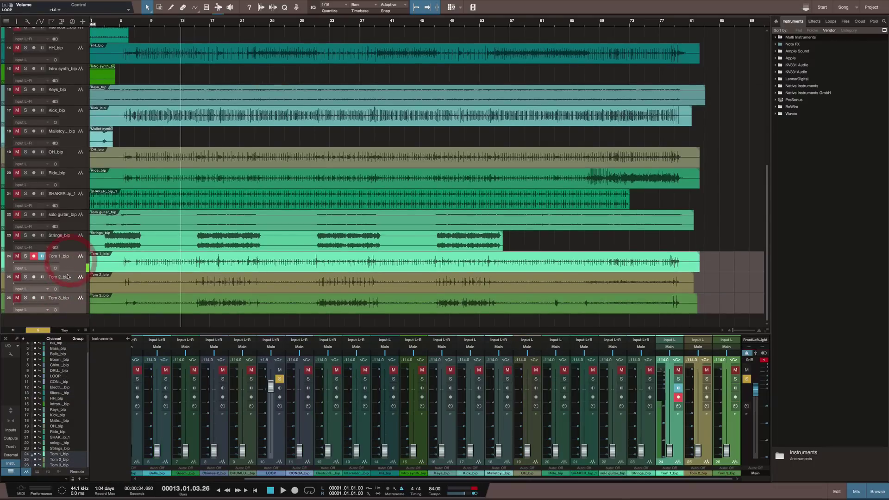
click(67, 185)
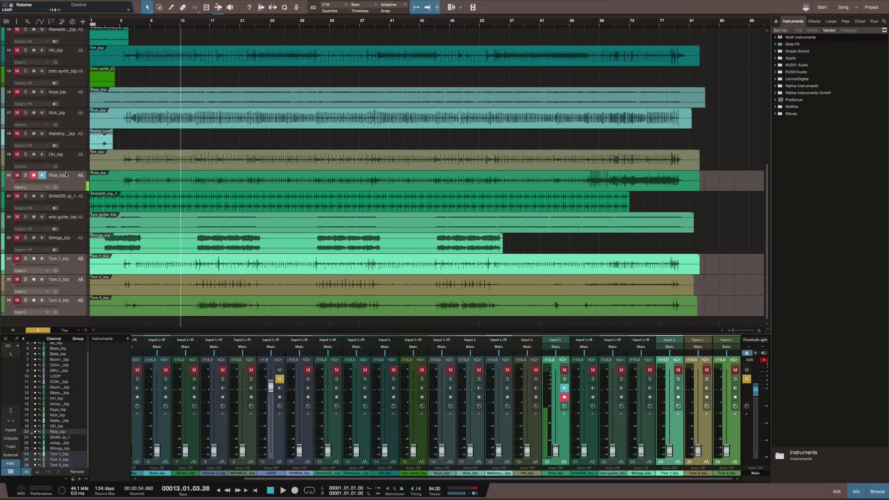
click(70, 157)
scroll(70, 147, up, 1)
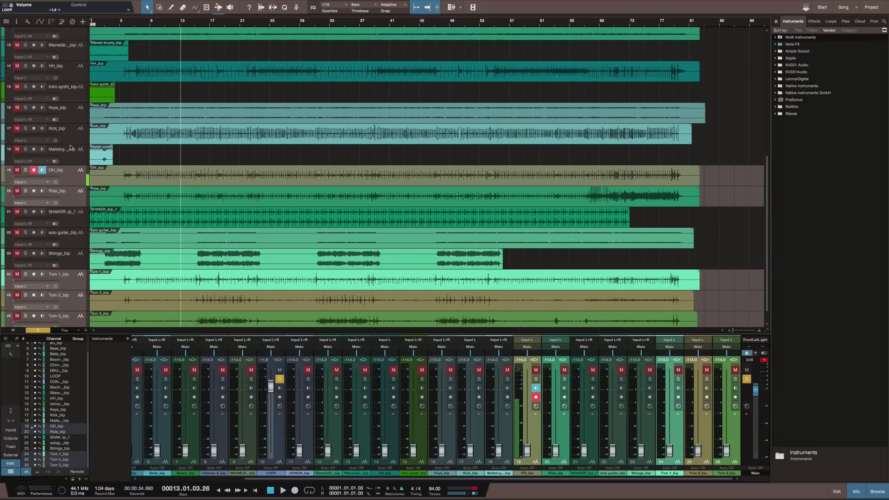
click(70, 137)
scroll(70, 146, up, 2)
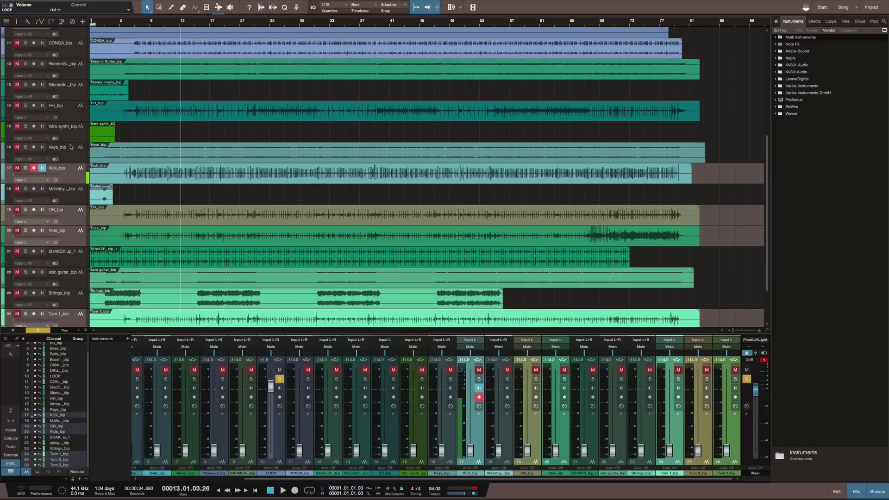
click(70, 111)
scroll(69, 130, up, 4)
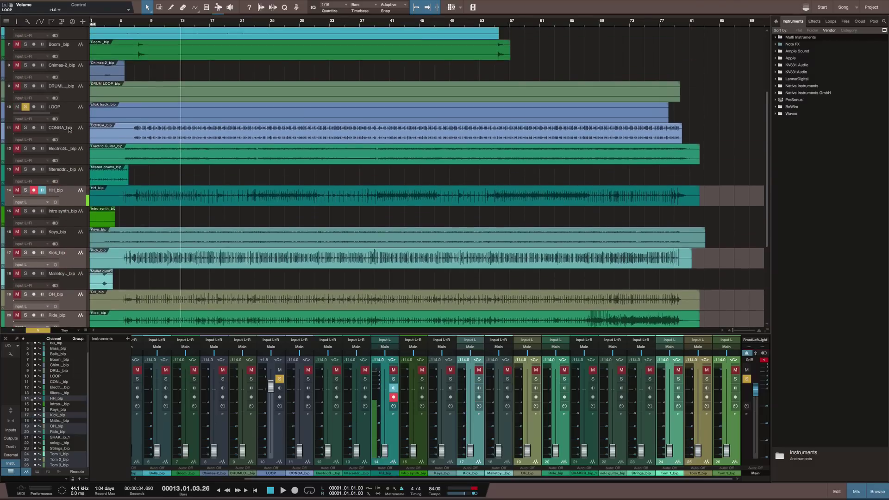
scroll(70, 137, up, 2)
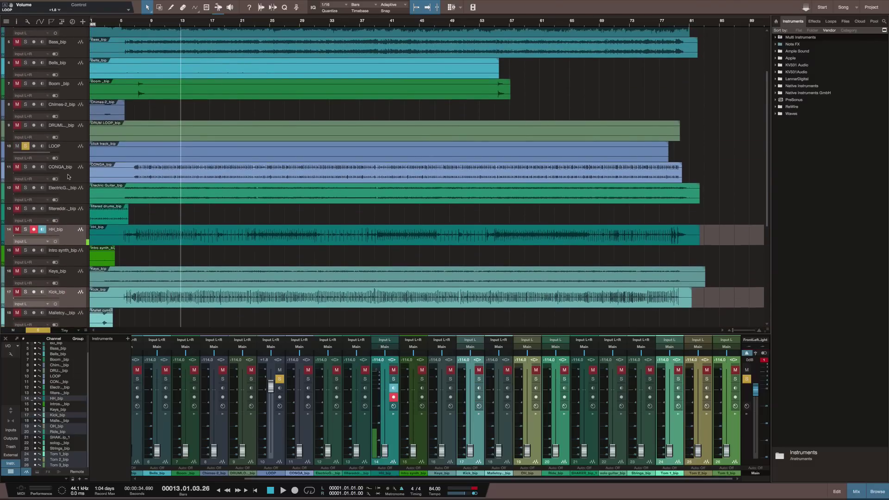
click(70, 178)
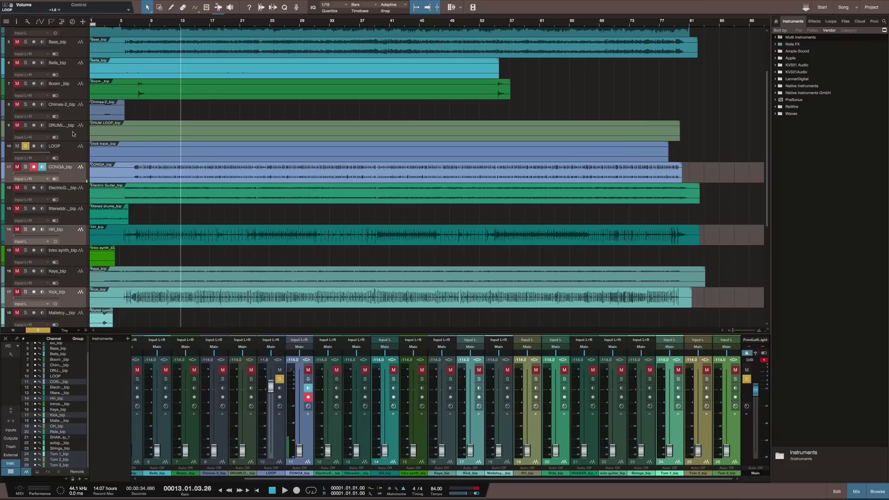
click(73, 133)
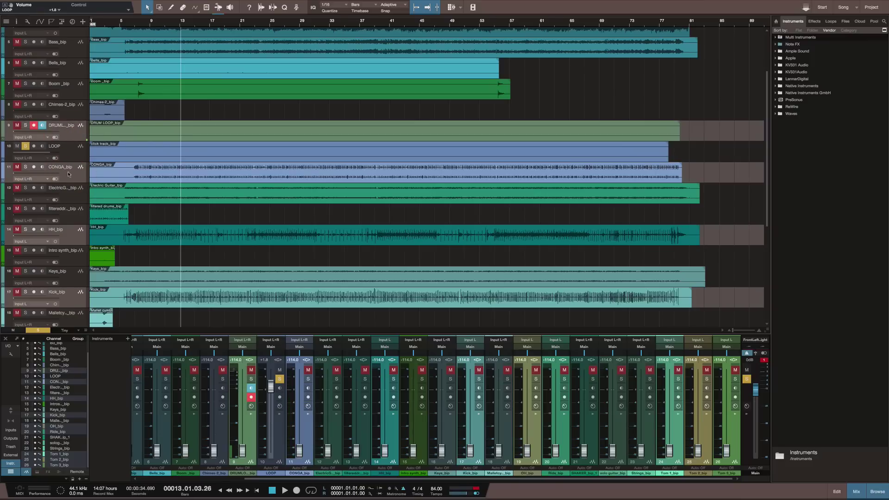
scroll(49, 202, up, 2)
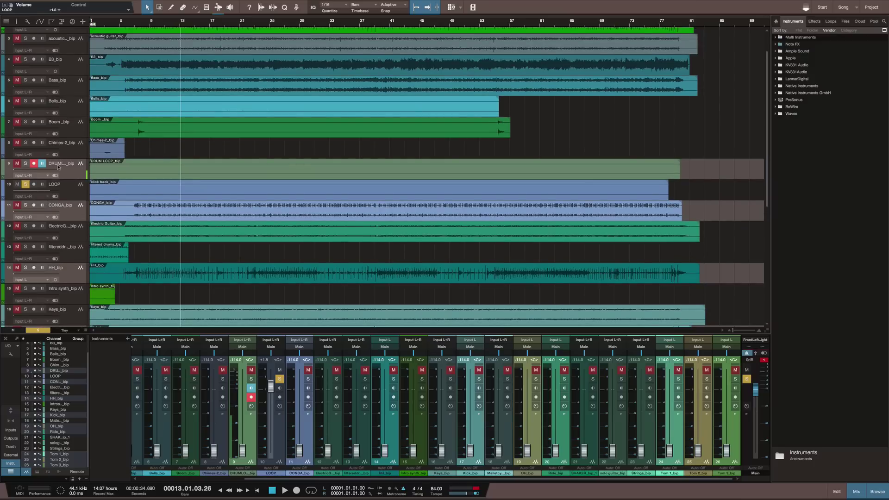
scroll(59, 167, up, 2)
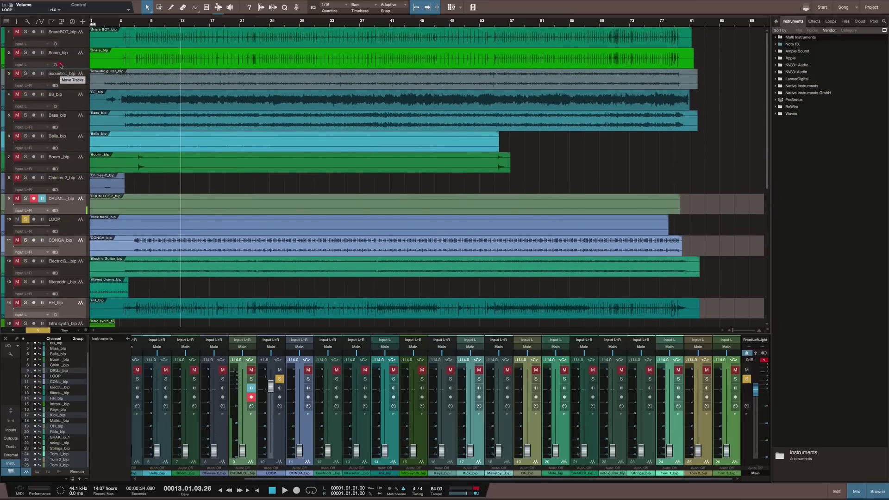
drag(61, 65, 60, 68)
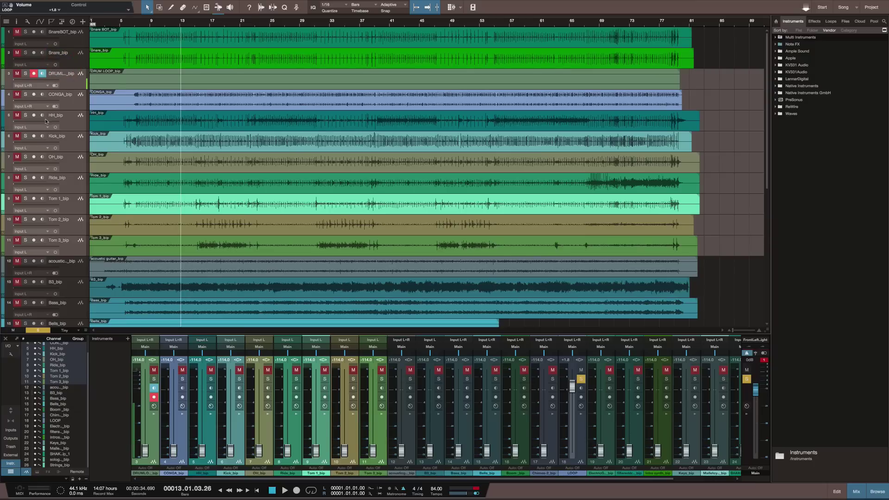
click(73, 59)
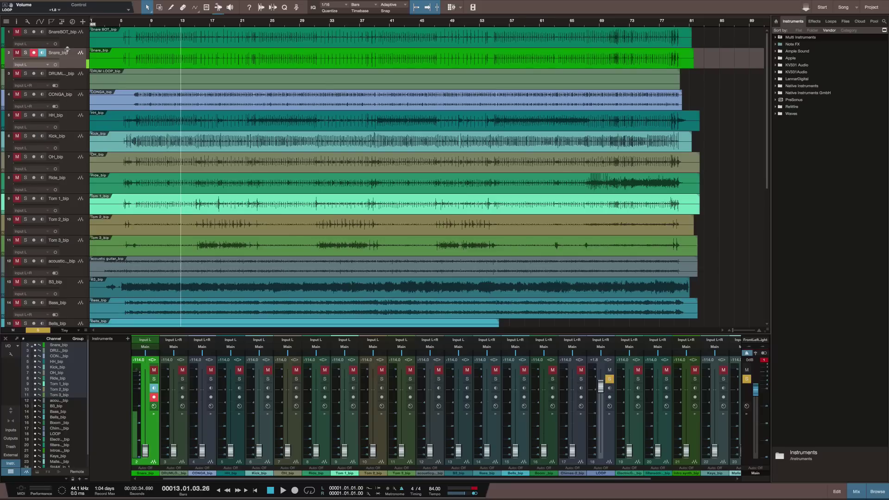
Step: Move the Conga track directly below Tom 3, and the Chimes track directly below the Conga
click(70, 106)
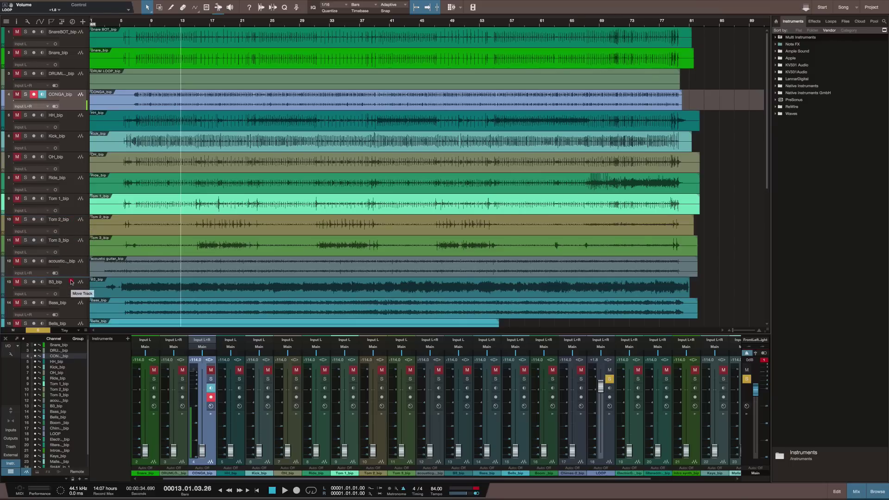
drag(71, 283, 66, 252)
scroll(55, 187, down, 5)
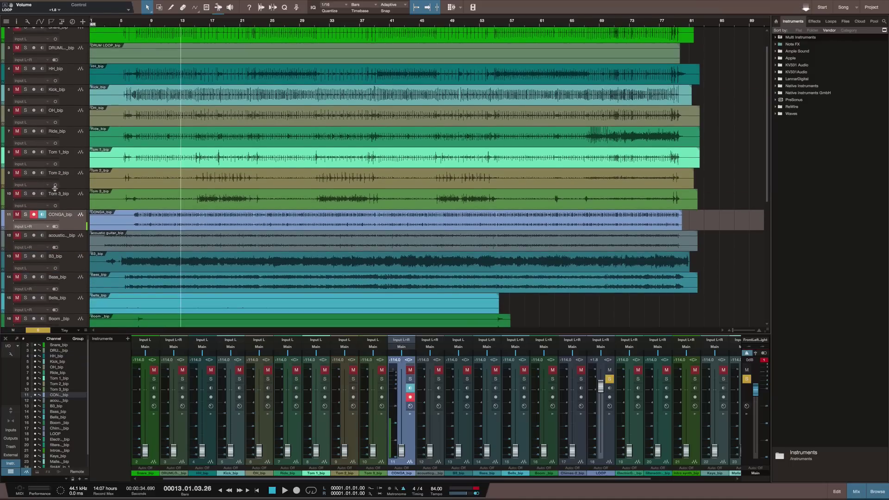
scroll(55, 187, down, 2)
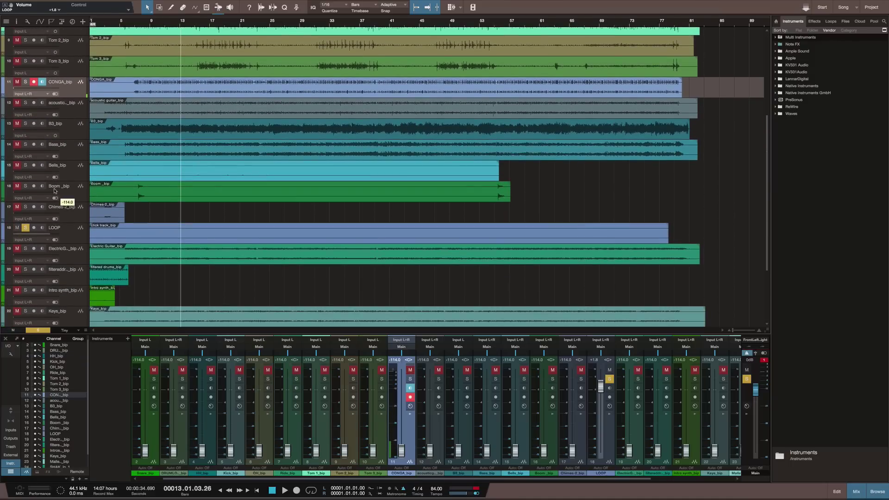
click(72, 220)
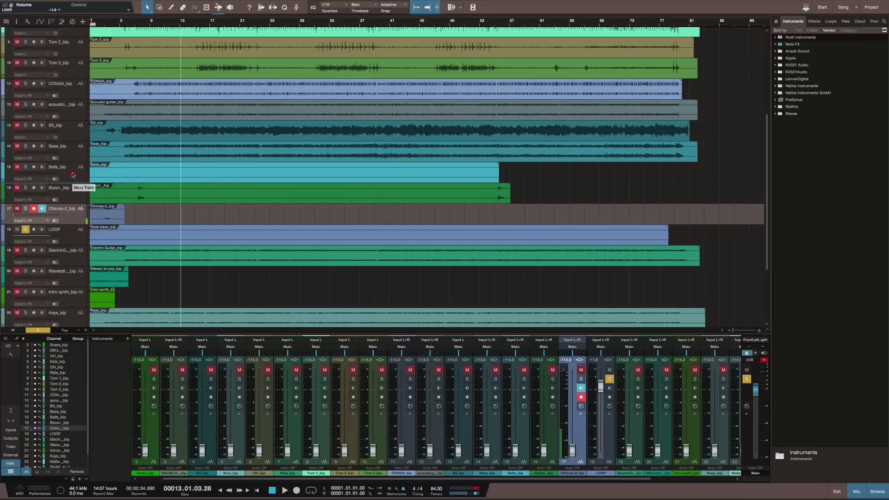
drag(72, 144, 67, 106)
Step: Rename the acoustic guitar track as GUITAR
click(59, 124)
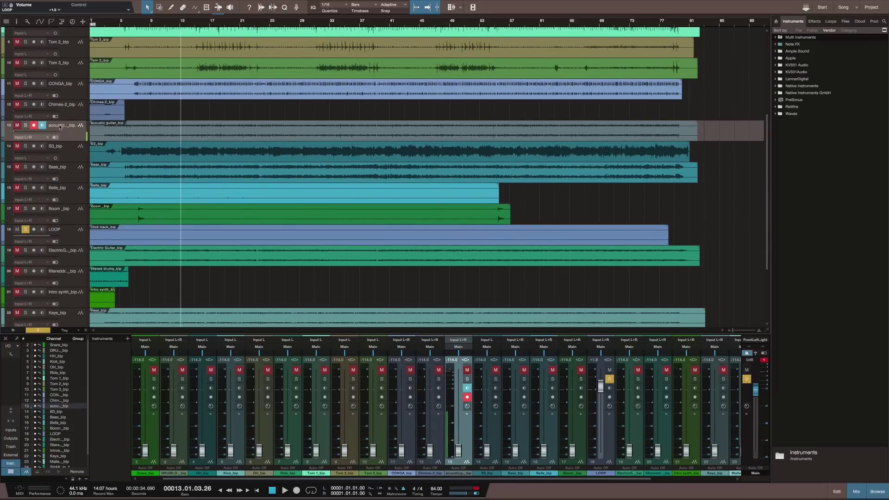
click(62, 126)
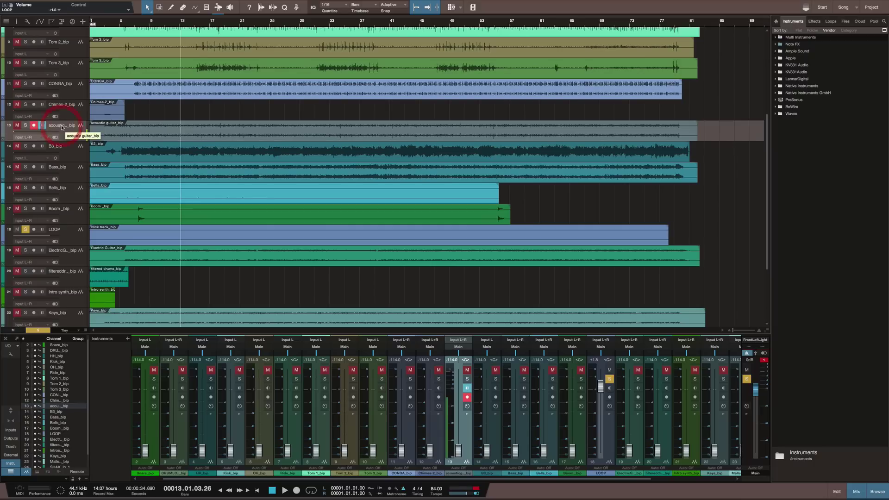
click(62, 125)
double_click(62, 125)
text(acoustic)
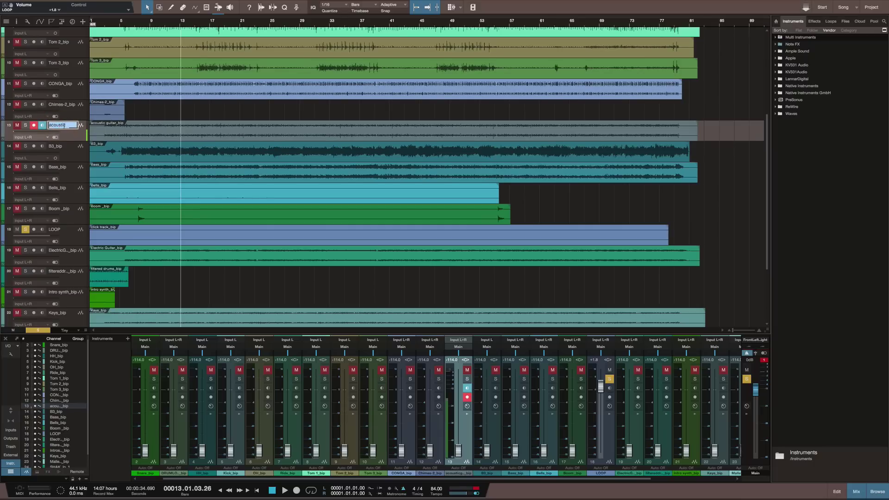
text(GUITAR)
key(Return)
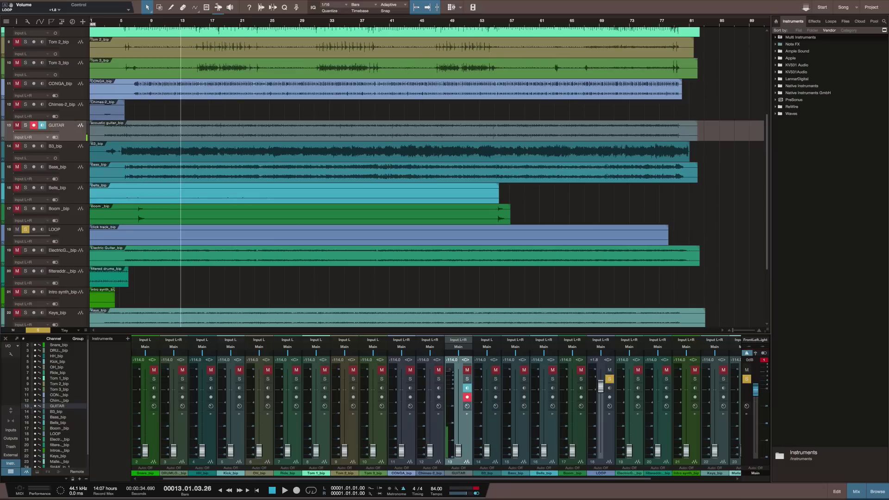
Step: Rename the B3 track as ORGAN and the bass track as BASS
click(56, 145)
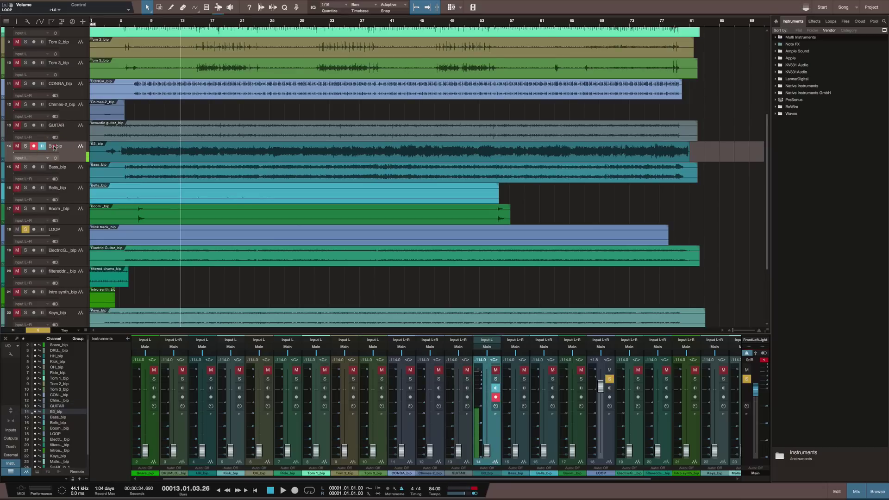
double_click(55, 146)
text(ORGAN)
key(Tab)
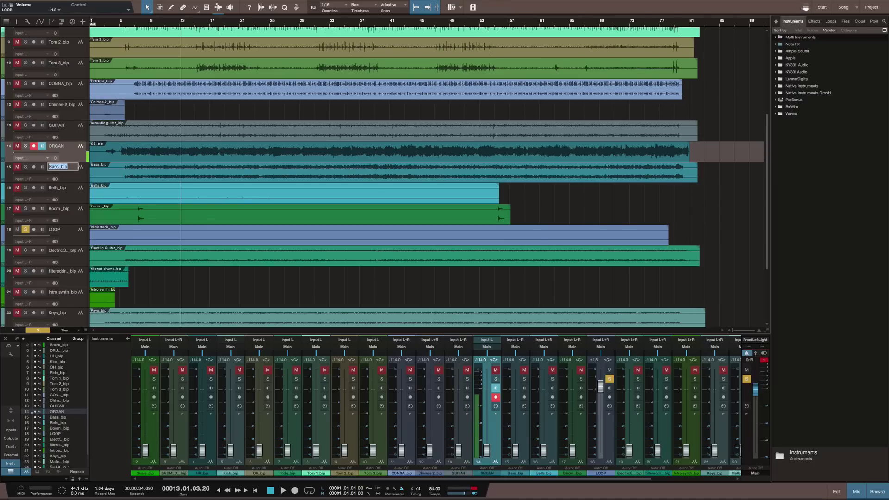
text(BASS)
key(Tab)
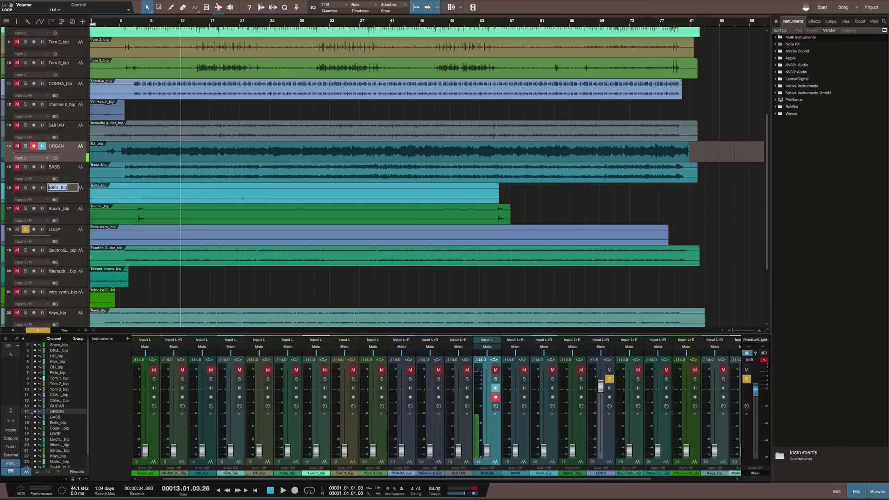
Step: Remove the _bip suffix from the Bells and Boom track names, leaving LOOP and the electric guitar name as they are
key(Right)
key(Tab)
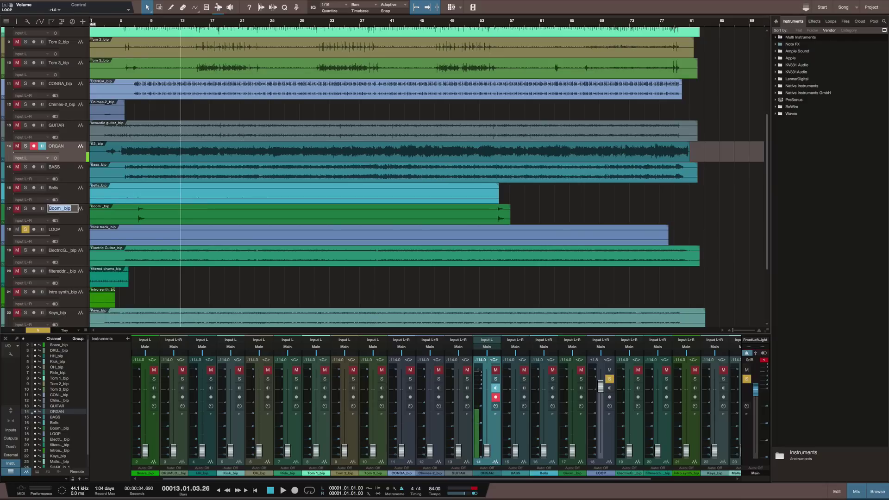
key(Right)
key(BackSpace)
key(BackSpace)
key(BackSpace)
key(Tab)
key(Tab)
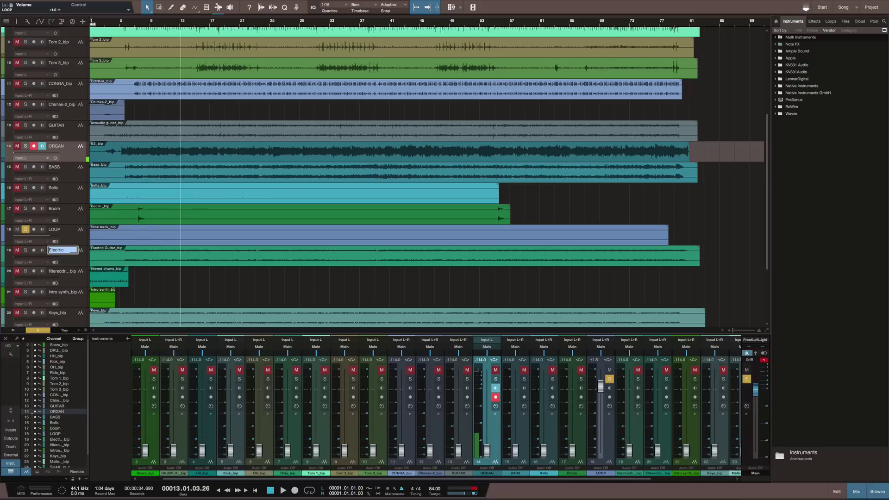
key(Escape)
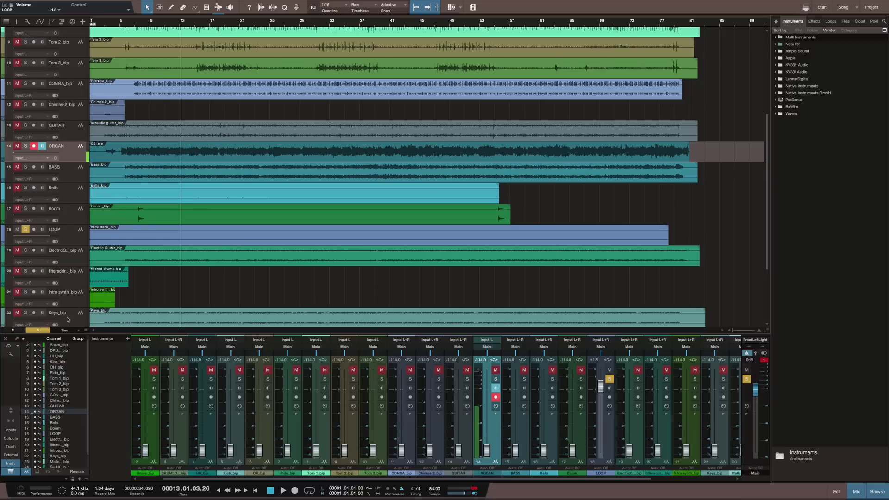
Step: Rename the electric guitar track as Elec Guitar
click(76, 257)
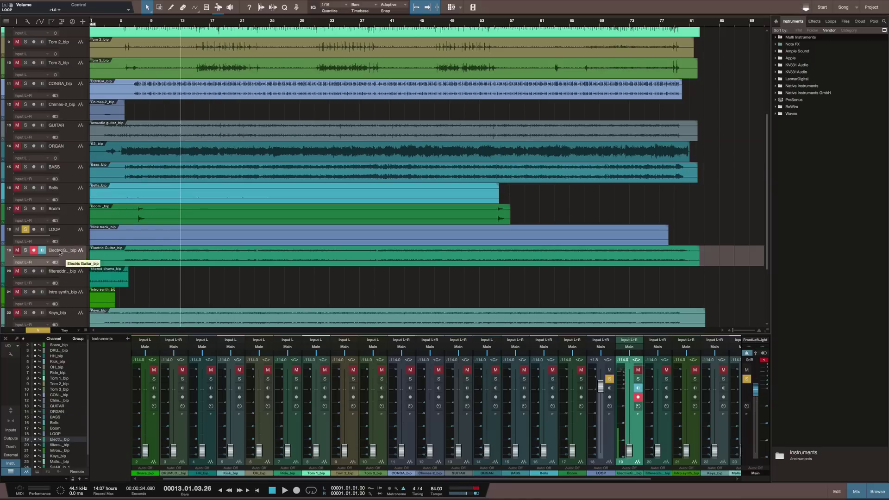
double_click(60, 251)
text(Elec)
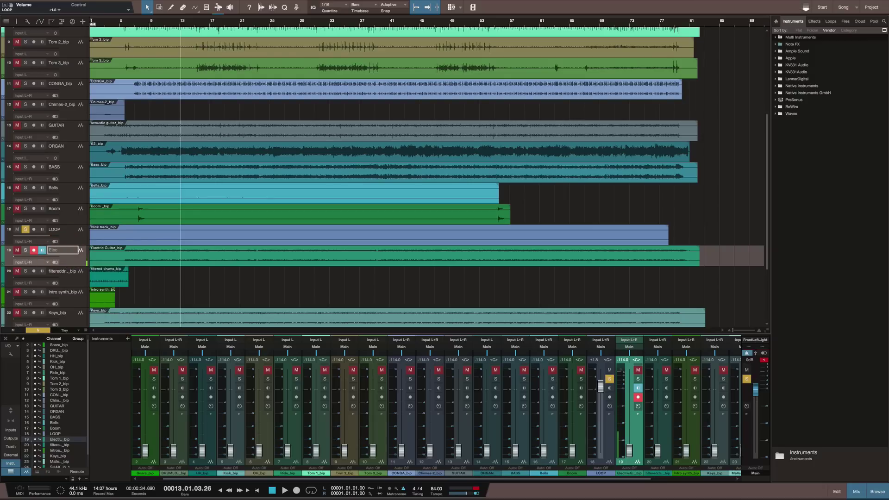
text(tric Guitar_bip)
key(BackSpace)
key(BackSpace)
key(BackSpace)
key(BackSpace)
key(Return)
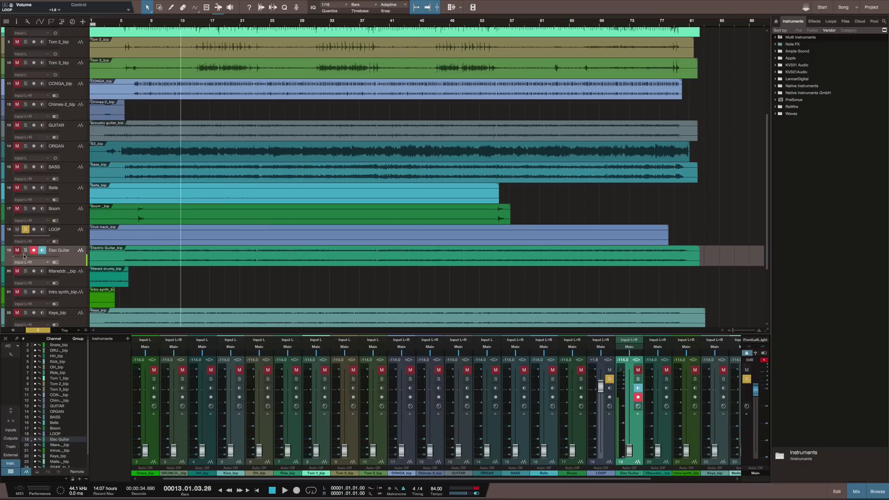
Step: Step through the tracks between the Conga and the intro synth to review their names and order
key(Up)
key(Up)
key(Up)
key(Up)
key(Up)
key(Up)
key(Up)
key(Up)
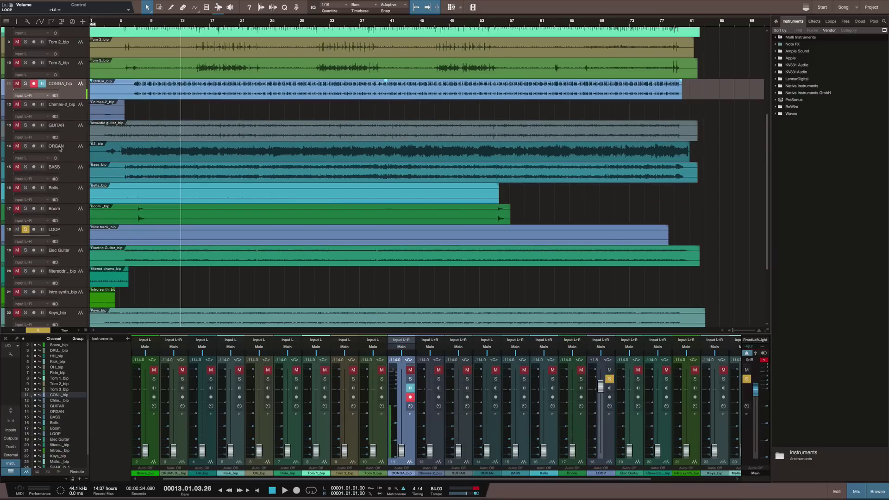
key(Down)
key(Down)
key(Down)
key(Up)
key(Down)
key(Down)
key(Down)
key(Down)
key(Down)
key(Down)
key(Down)
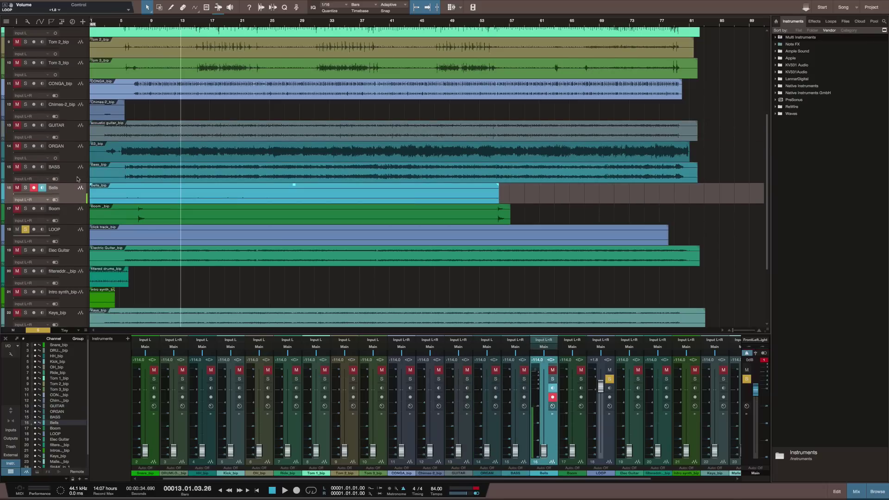
key(Down)
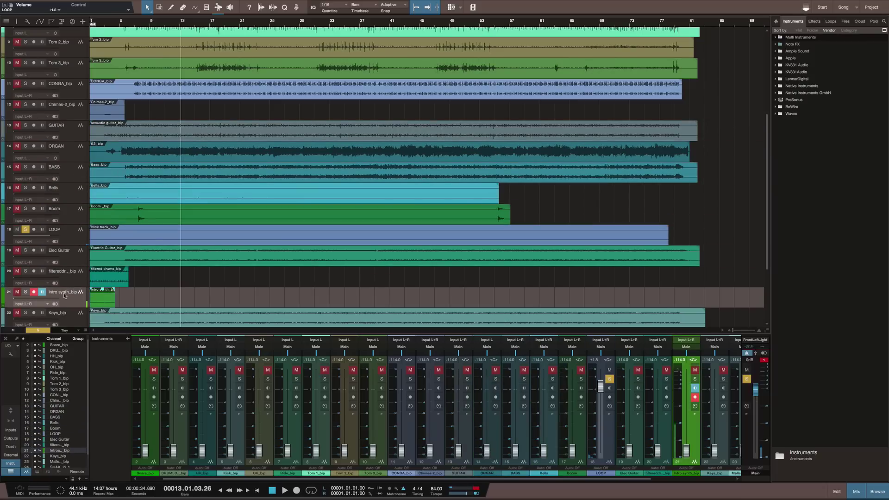
key(Up)
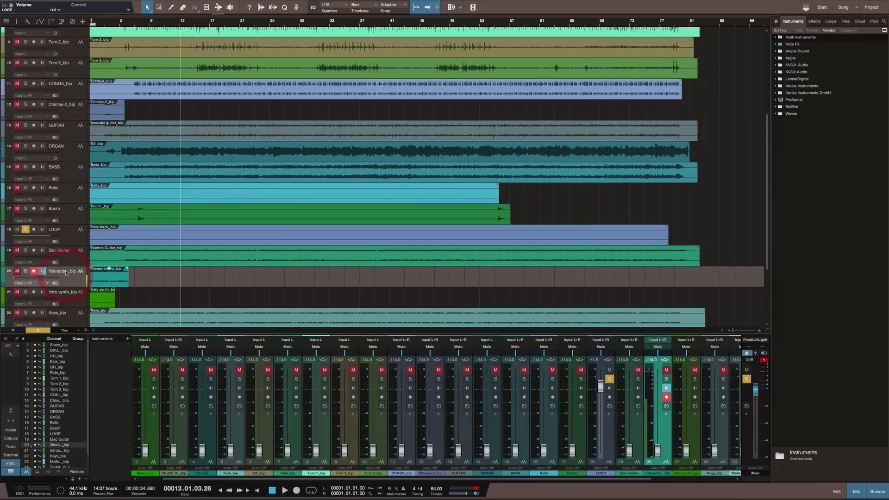
double_click(64, 272)
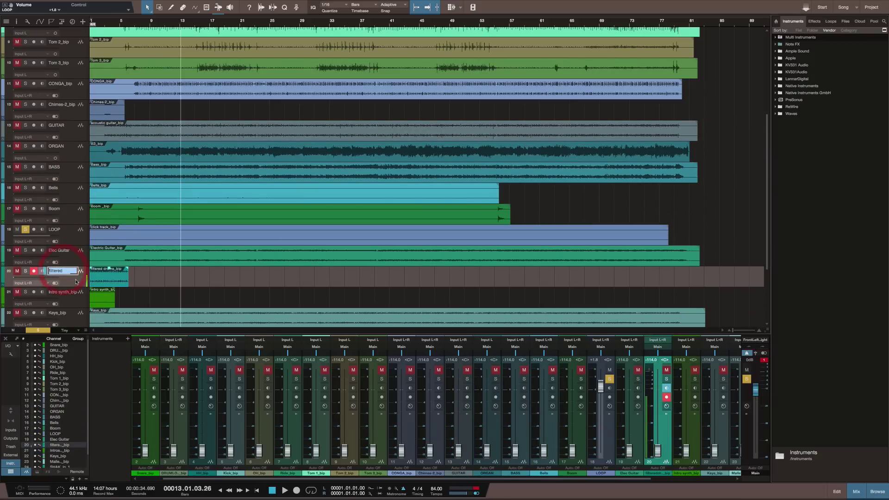
key(Right)
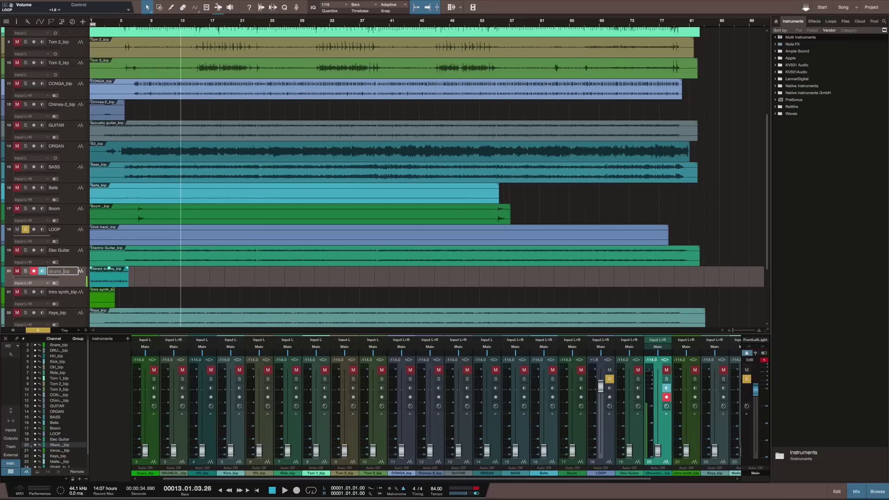
key(Left)
key(Left)
key(Left)
click(73, 287)
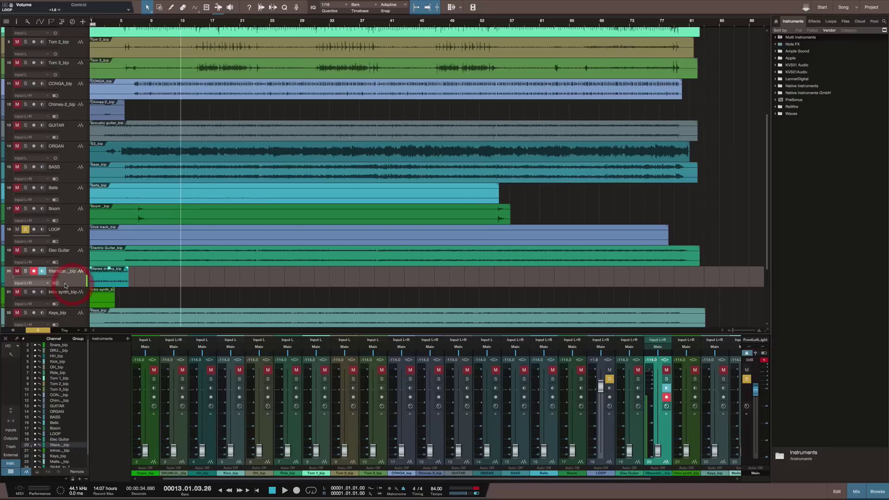
Step: Disarm recording on the filtered drums track and solo it in place of the LOOP track
click(33, 271)
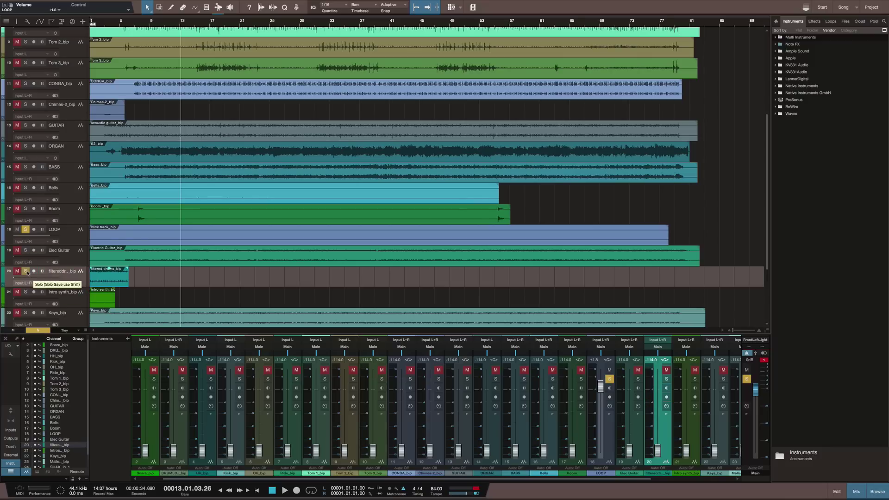
click(25, 272)
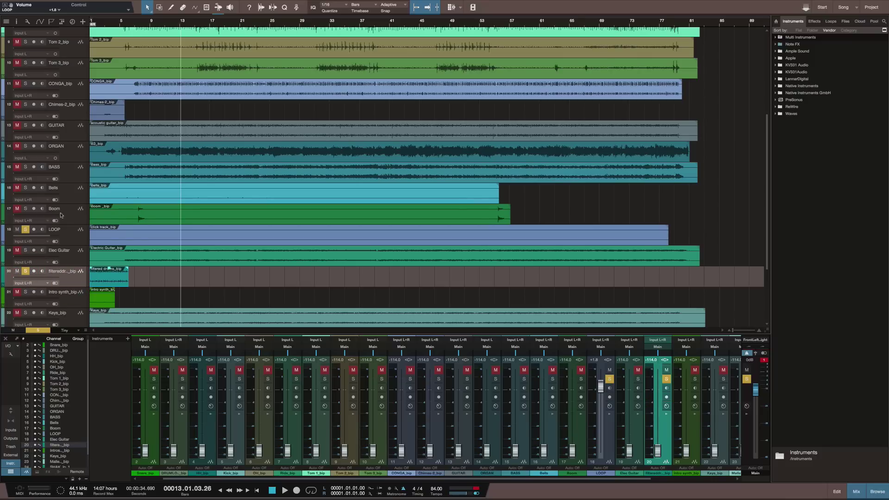
click(26, 229)
Step: Listen to the filtered drums from bar 2 with their fader raised to about +1.8 dB, and stop playback
click(96, 26)
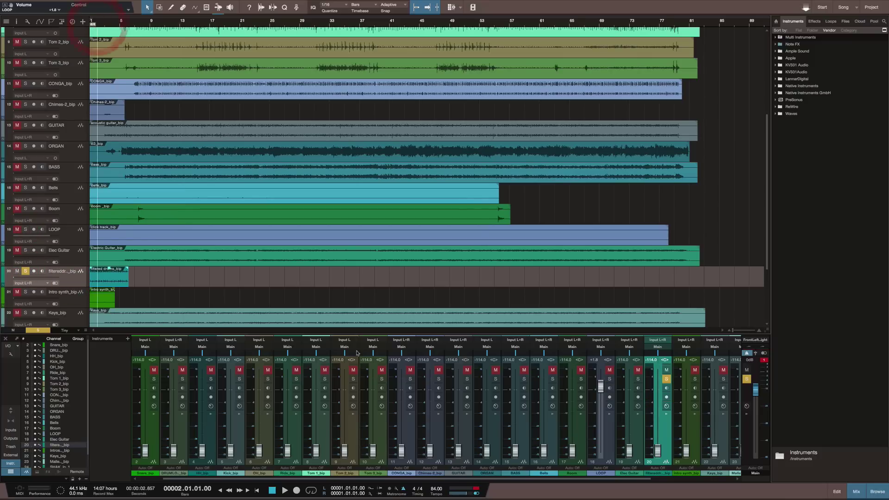
key(space)
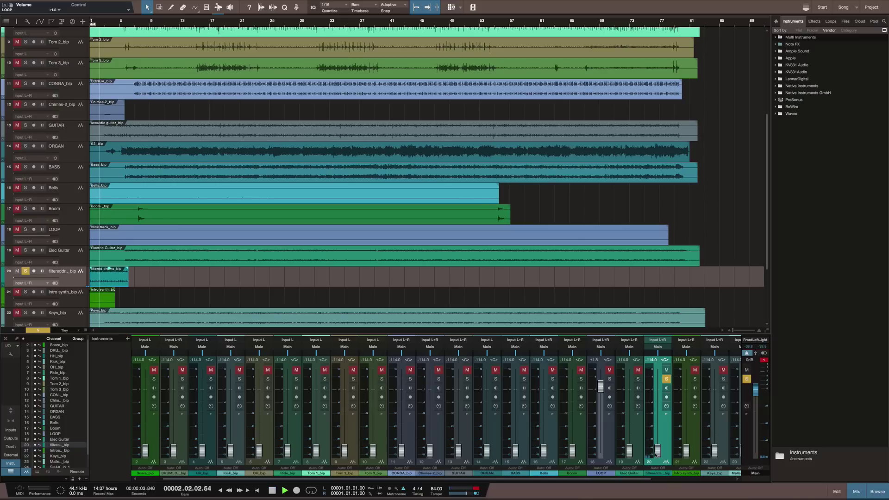
drag(651, 465, 650, 392)
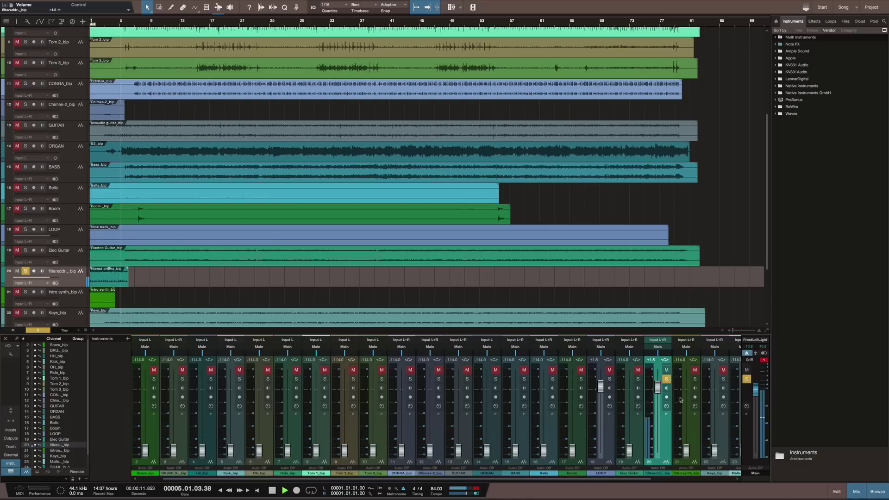
key(space)
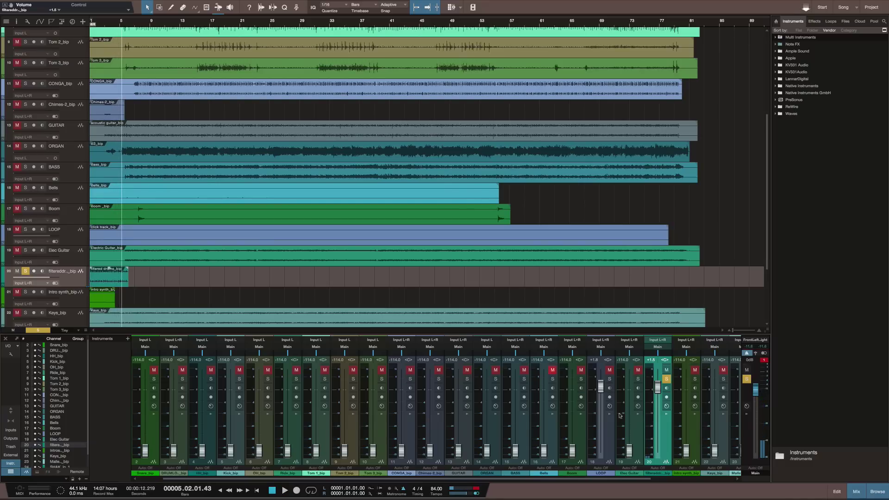
Step: Pull the filtered drums fader fully down, keep its input monitoring off and clear its solo
click(666, 388)
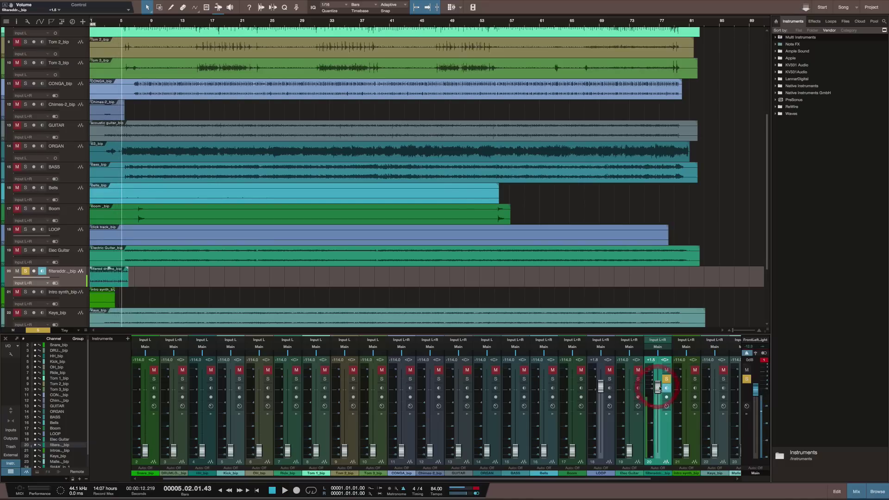
drag(657, 387, 665, 491)
click(666, 388)
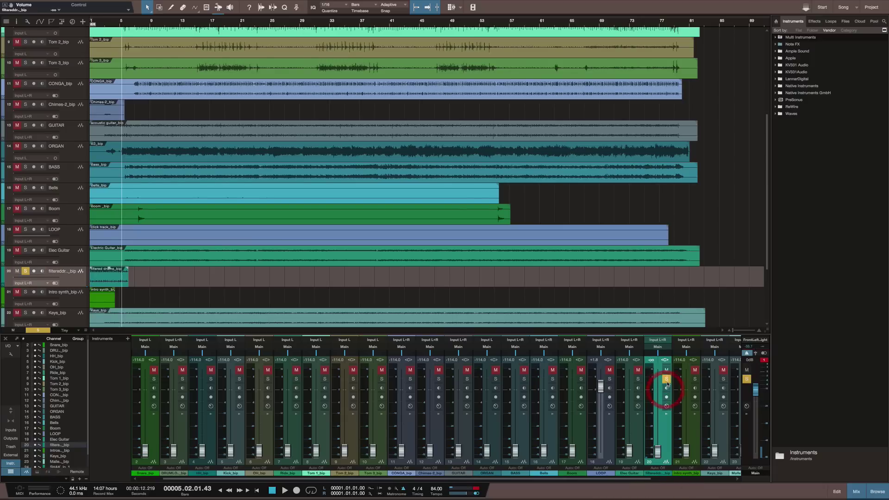
click(666, 378)
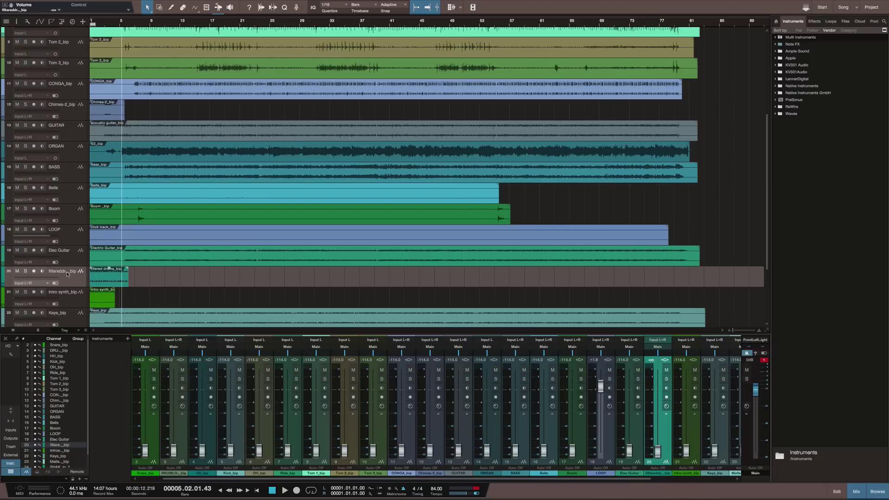
Step: Move the filtered drums track directly below Tom 3 and rename it as FILT DRUMS
drag(64, 82, 69, 86)
double_click(61, 83)
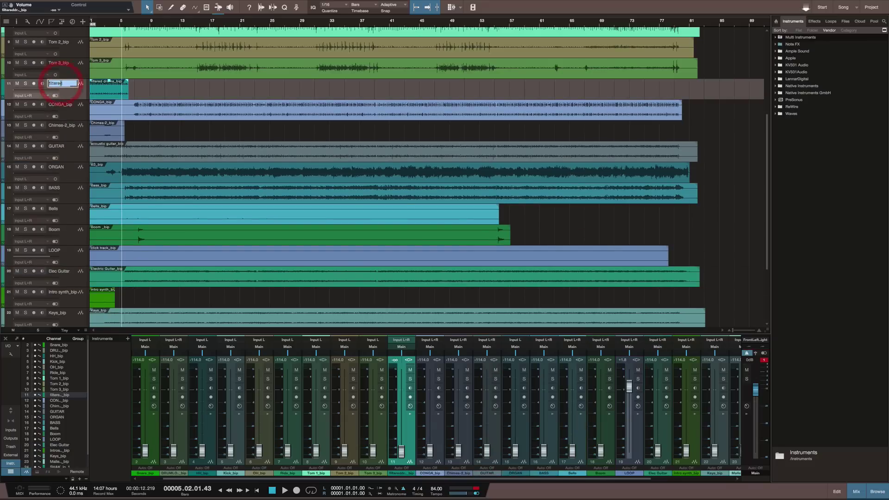
text(FILT DRUMS)
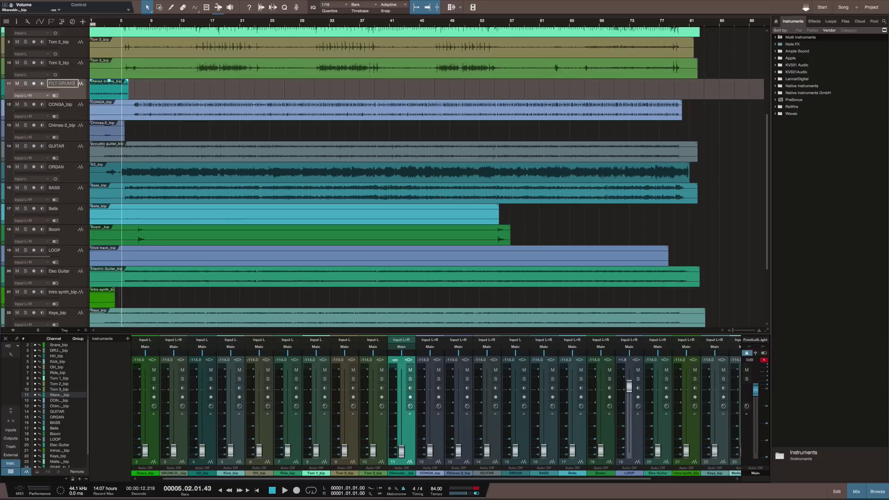
key(Return)
Step: Rename the Tom 1, Tom 2 and Tom 3 tracks as T1, T2 and T3
scroll(381, 176, up, 1)
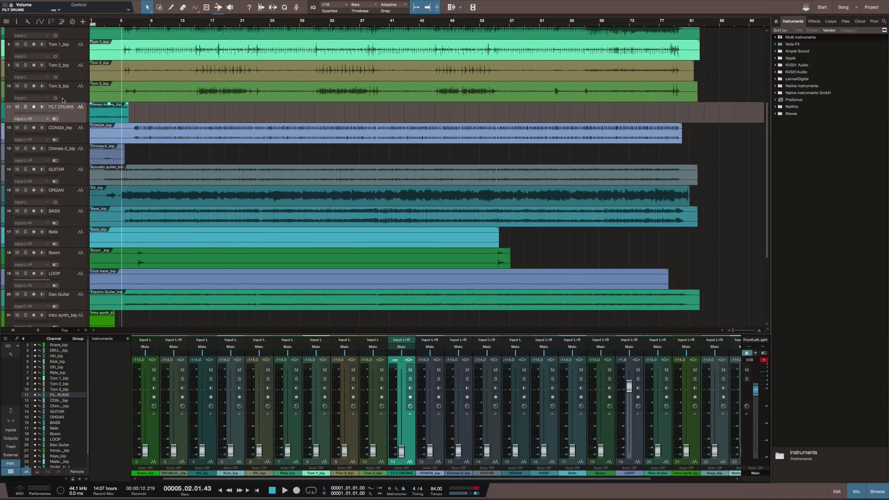
scroll(63, 100, up, 1)
double_click(61, 65)
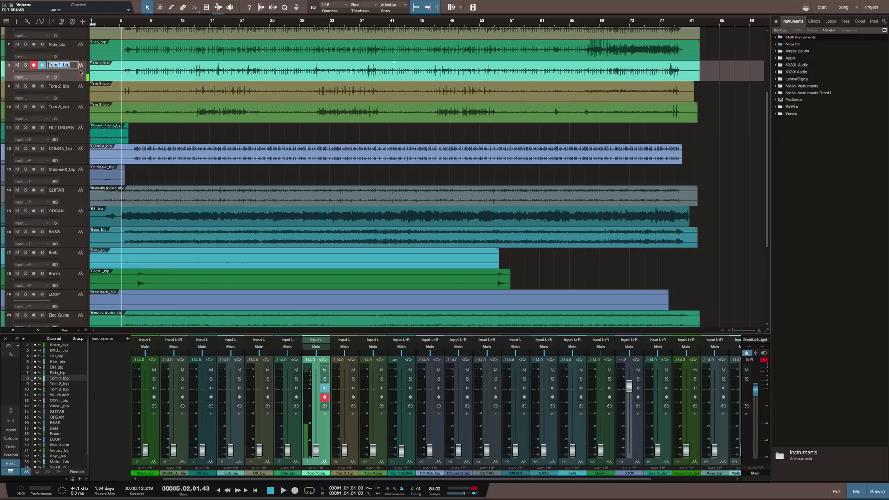
text(T1)
key(Tab)
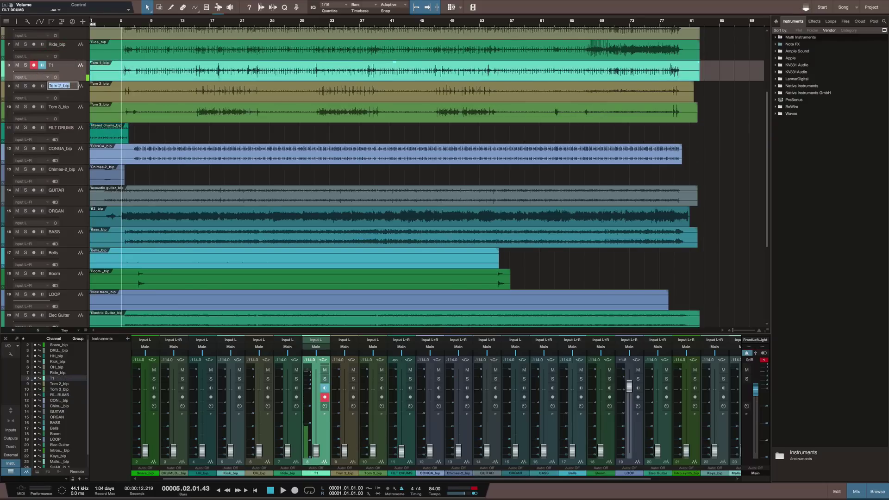
text(T2)
key(Tab)
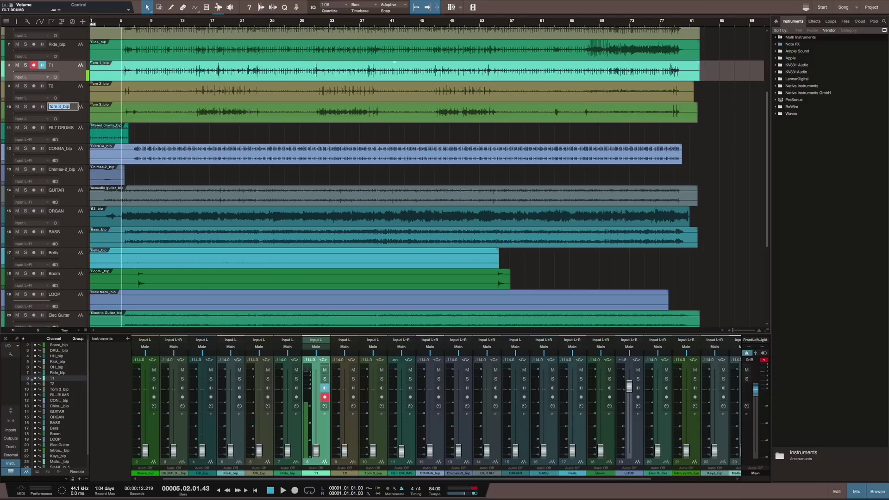
text(T3)
key(Return)
Step: Move the Ride track directly below T3 and rename it as OHR
scroll(79, 70, up, 2)
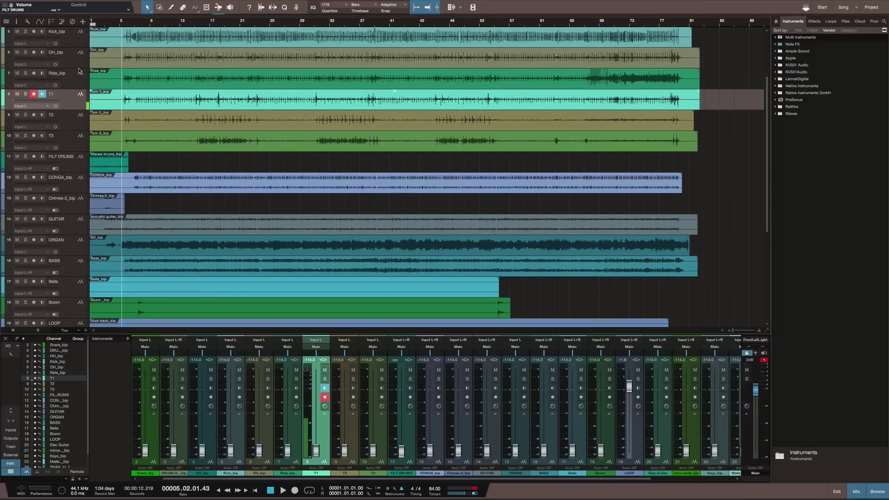
click(68, 77)
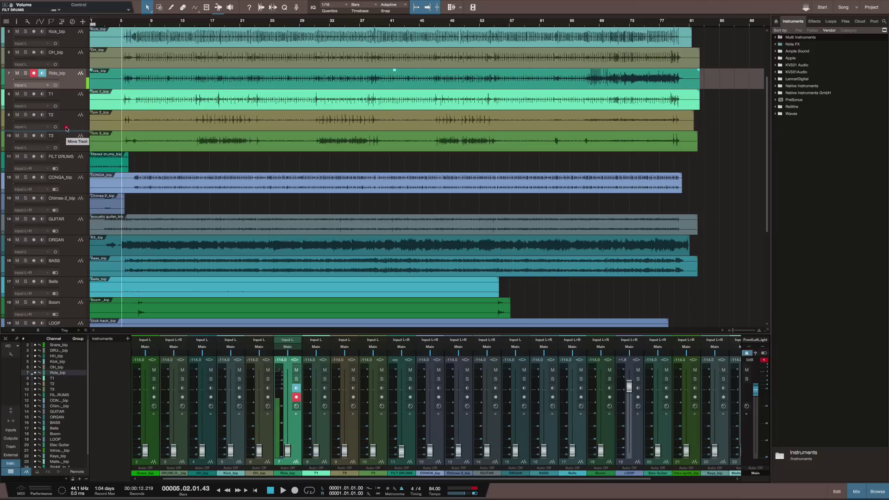
drag(66, 128, 64, 140)
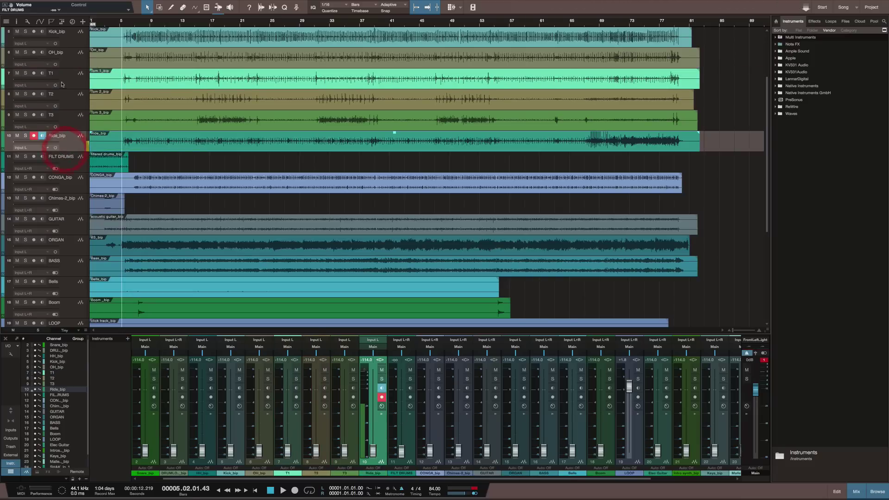
double_click(60, 136)
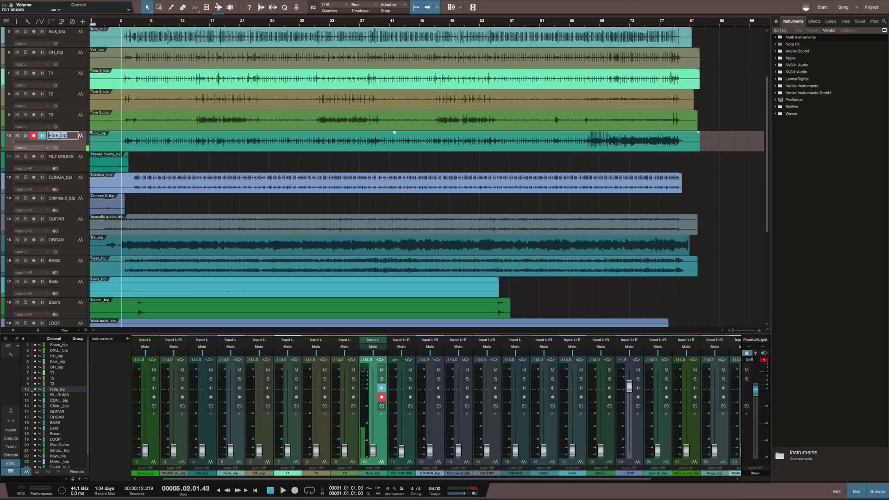
text(OHR)
key(Return)
Step: Rename the OH track as OHL and move it directly below T3, above OHR
scroll(67, 91, up, 2)
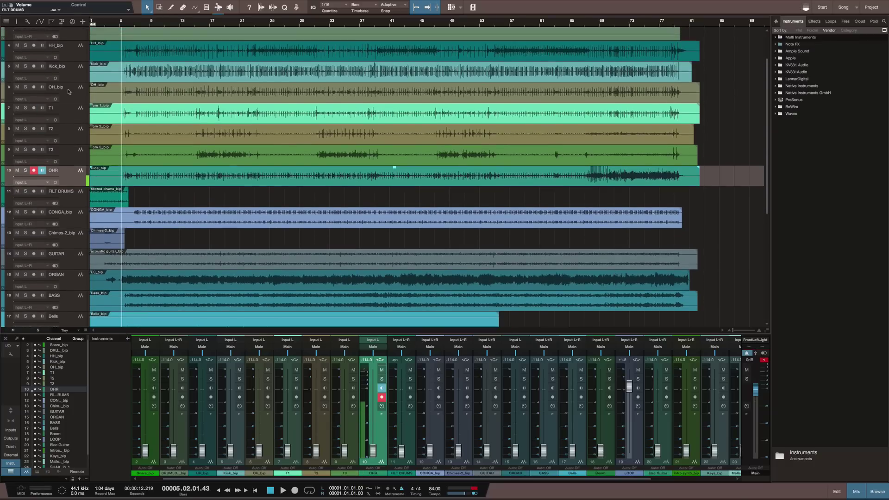
click(65, 87)
double_click(65, 87)
click(67, 87)
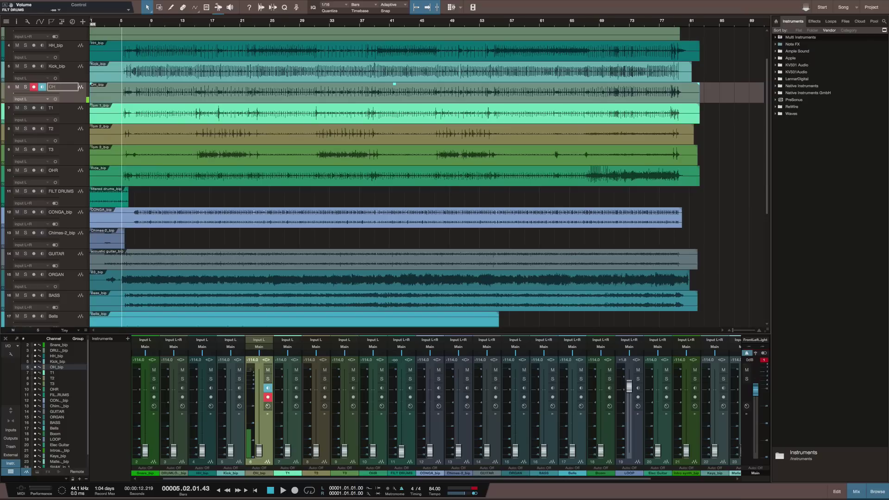
key(Return)
drag(66, 91, 65, 163)
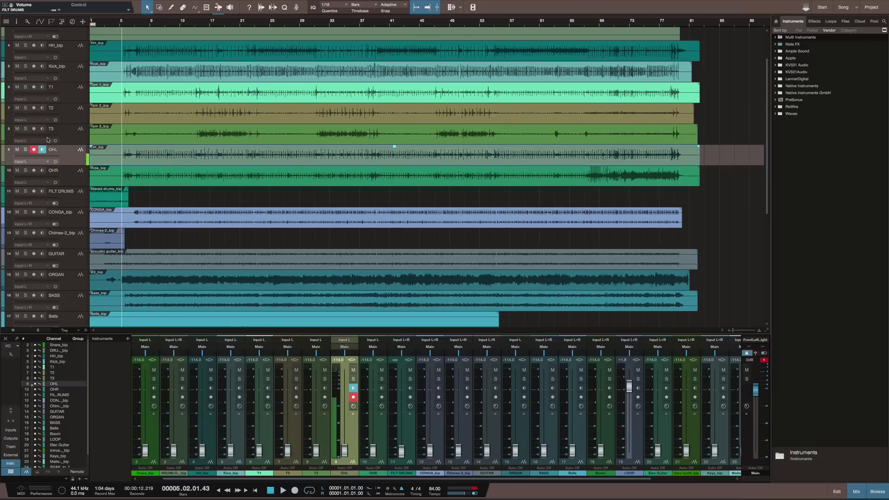
Step: Move the Kick track to the first position and the Snare track directly below it
scroll(64, 109, up, 2)
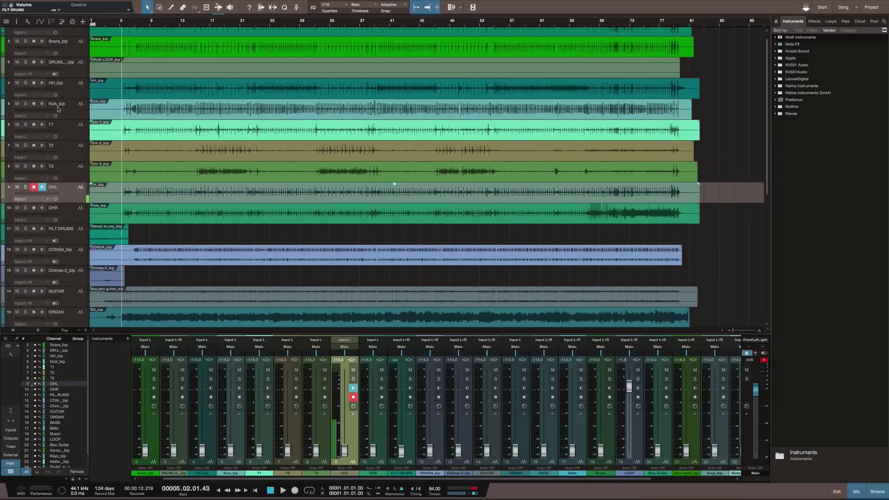
scroll(69, 110, up, 1)
click(73, 124)
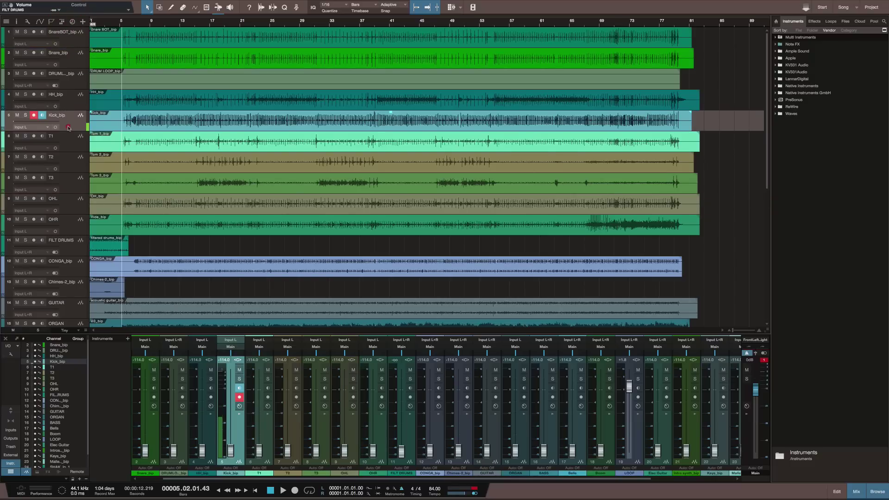
drag(60, 45, 59, 33)
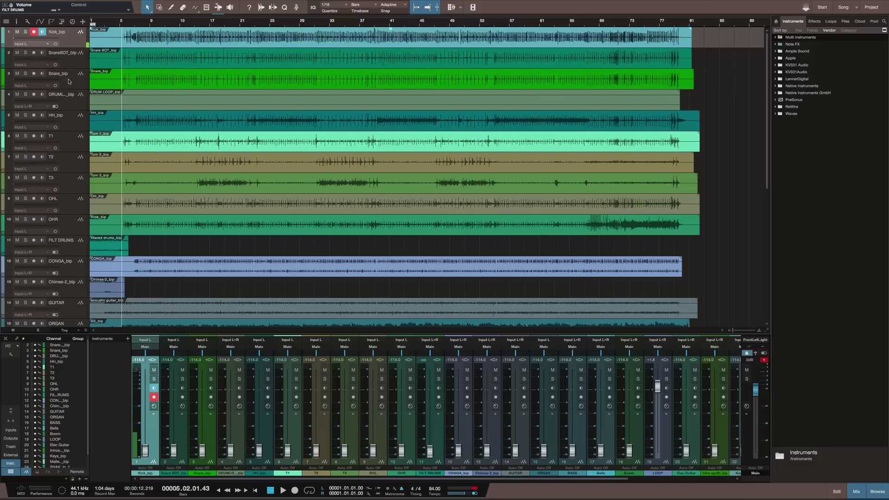
drag(68, 81, 68, 60)
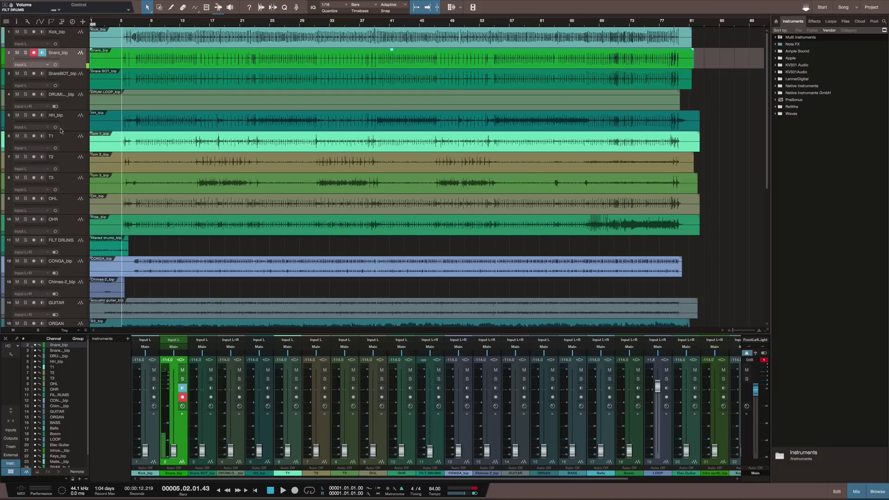
Step: Move the Boom track directly below FILT DRUMS and the solo guitar track directly below Elec Guitar
scroll(60, 132, down, 6)
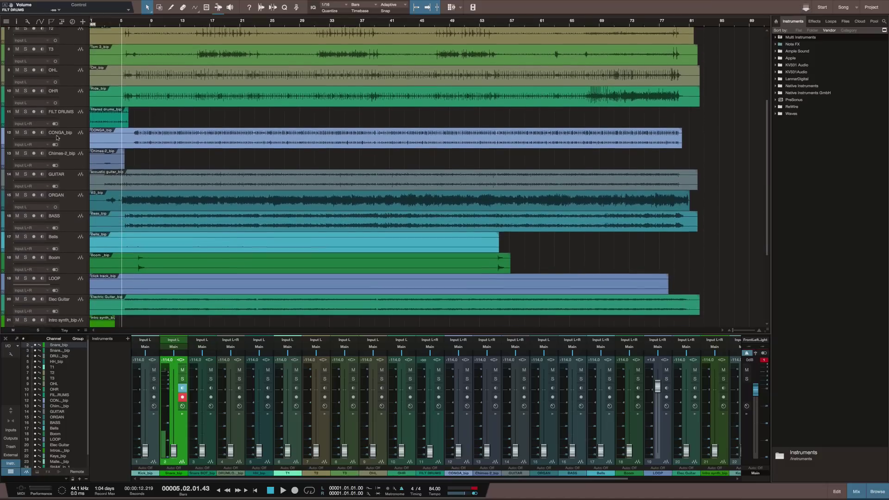
scroll(57, 137, down, 6)
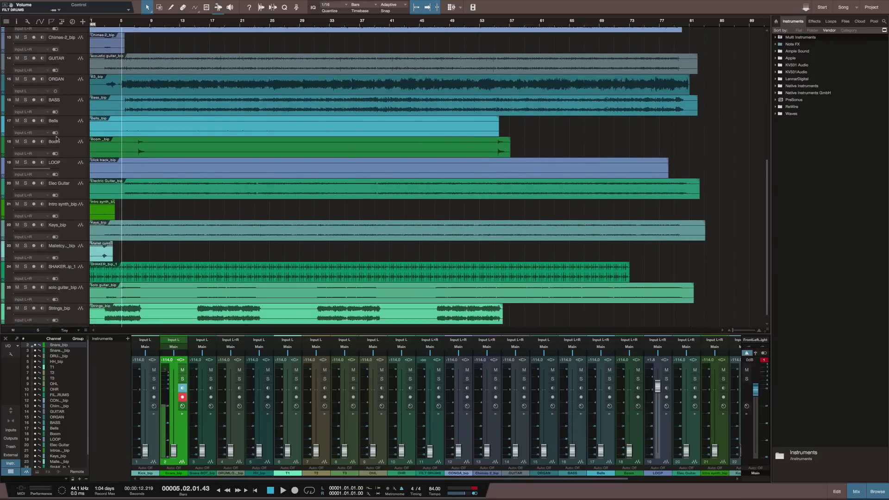
scroll(56, 138, down, 1)
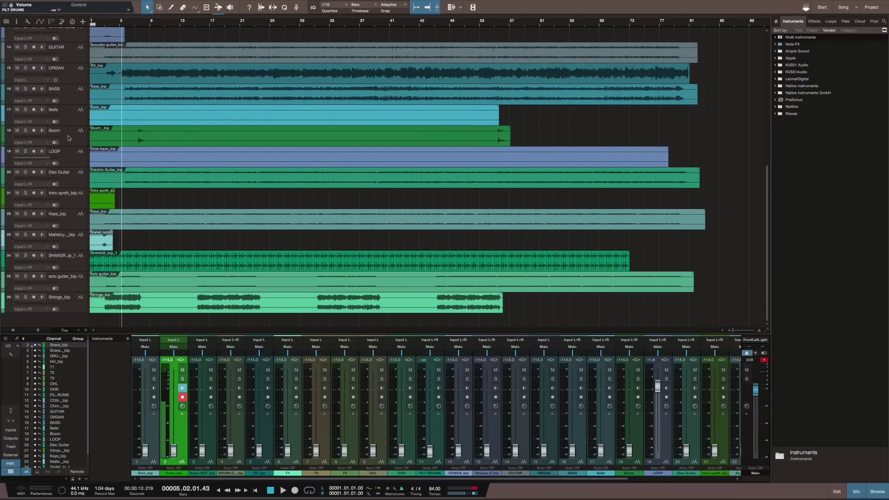
drag(69, 138, 70, 54)
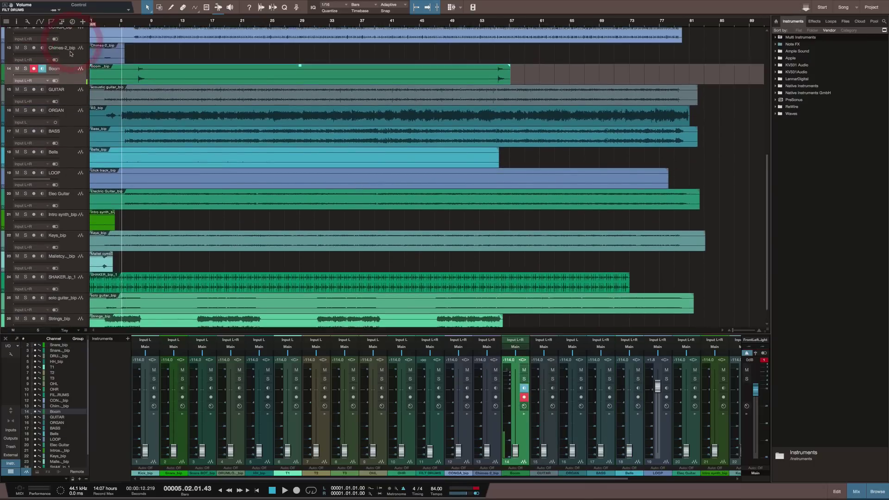
scroll(68, 100, up, 5)
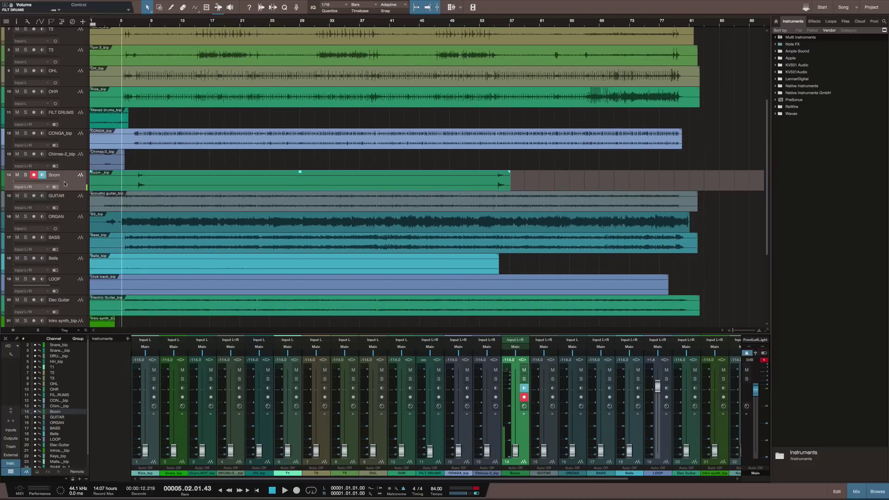
drag(65, 184, 69, 139)
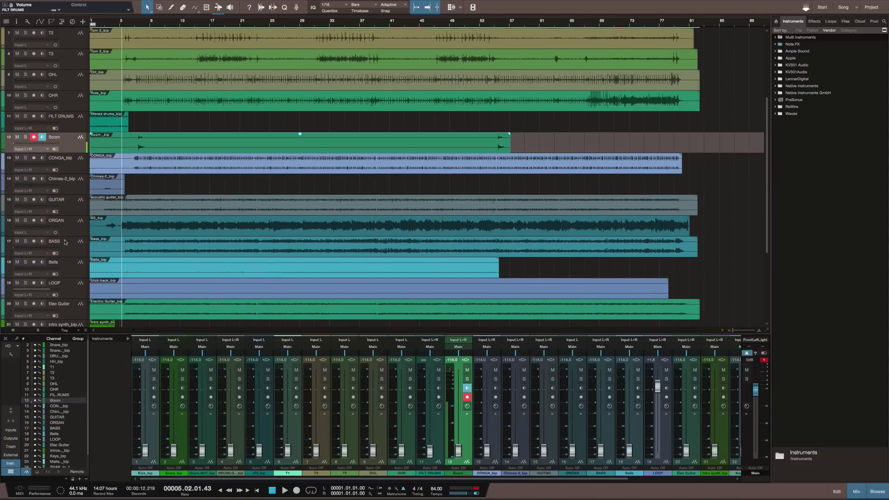
scroll(65, 241, down, 6)
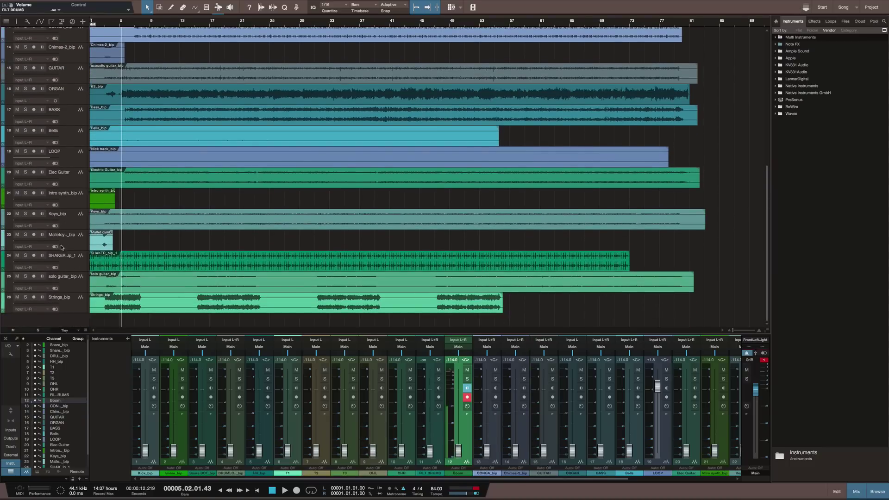
drag(72, 288, 71, 191)
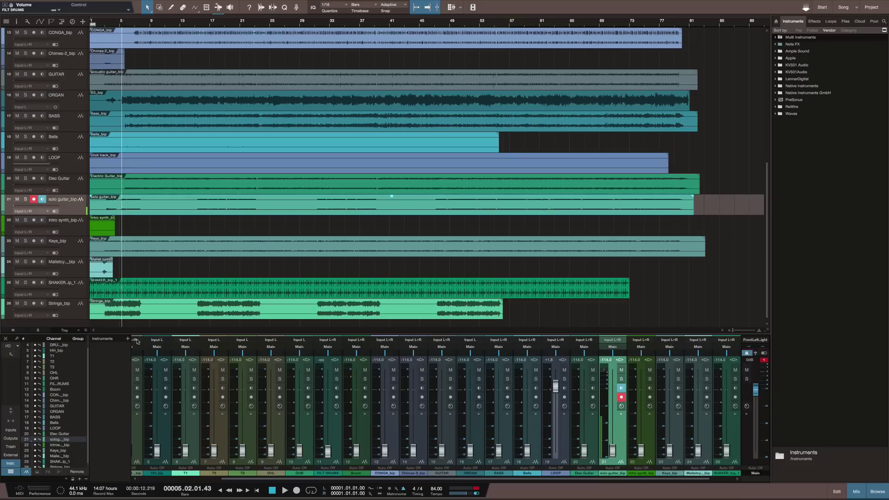
Step: Select the mixer channels from Kick through OHR and add a bus channel
scroll(143, 417, left, 4)
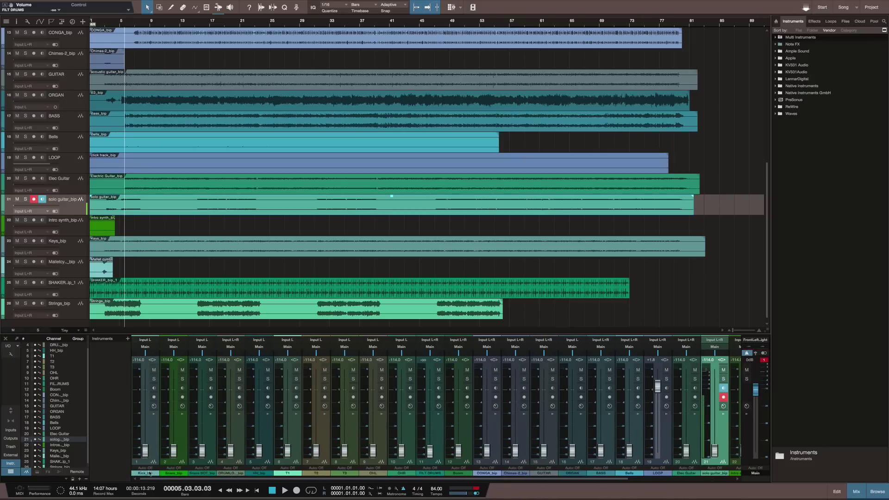
click(149, 472)
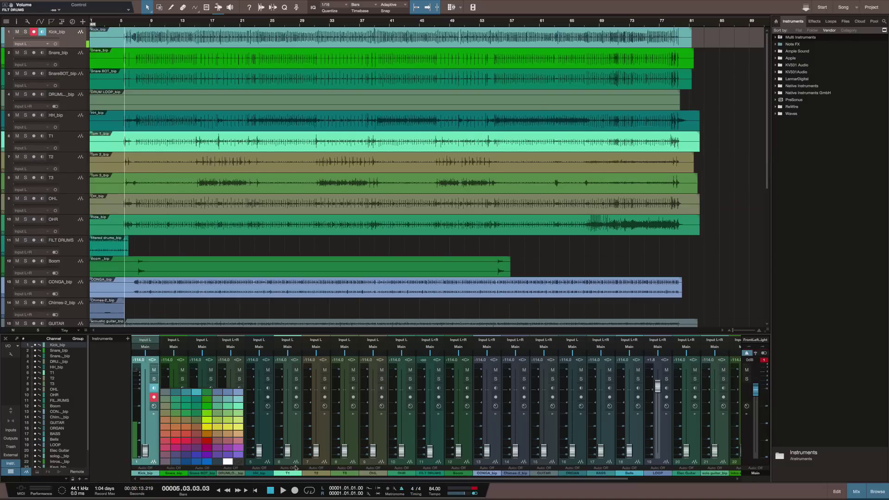
click(410, 448)
shift+click(408, 444)
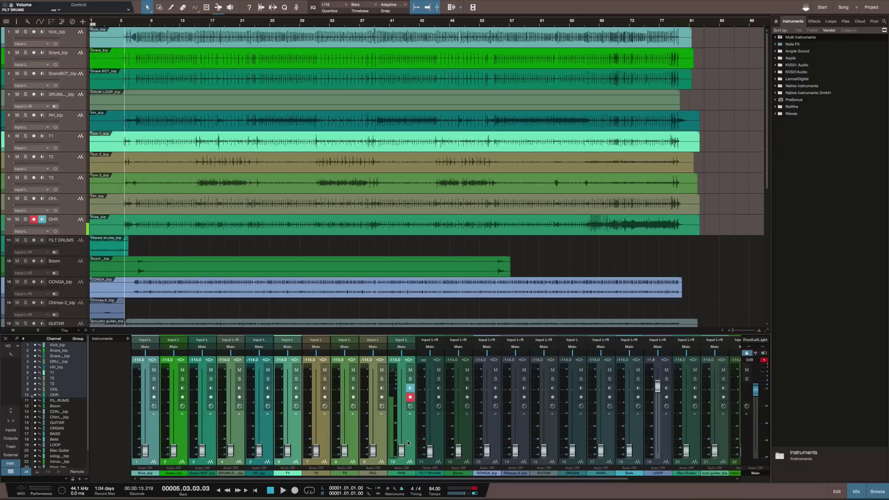
right_click(408, 443)
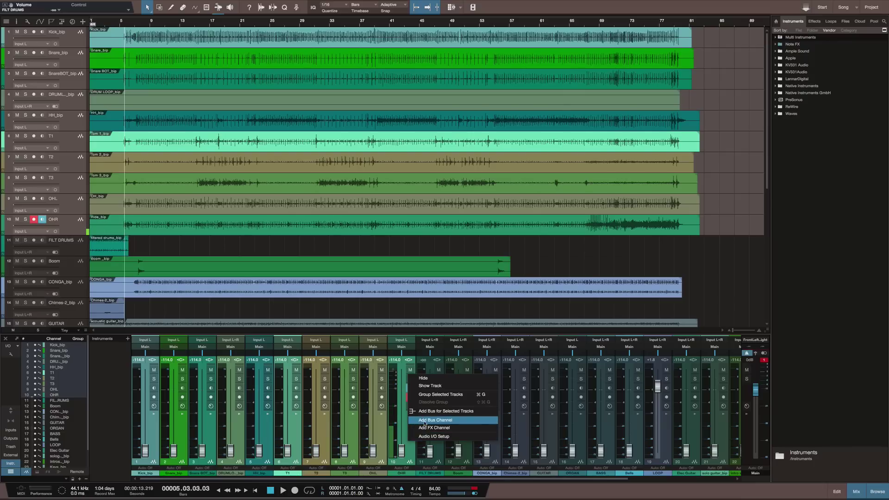
click(451, 427)
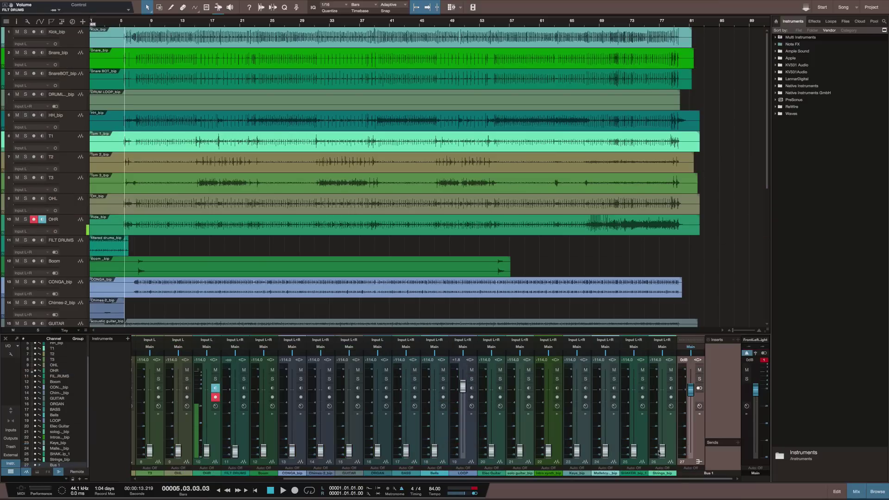
right_click(691, 468)
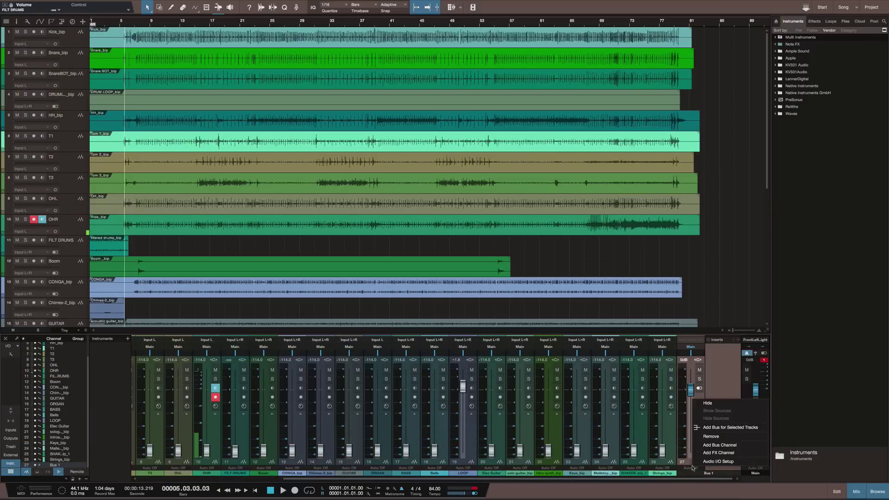
click(692, 468)
click(692, 467)
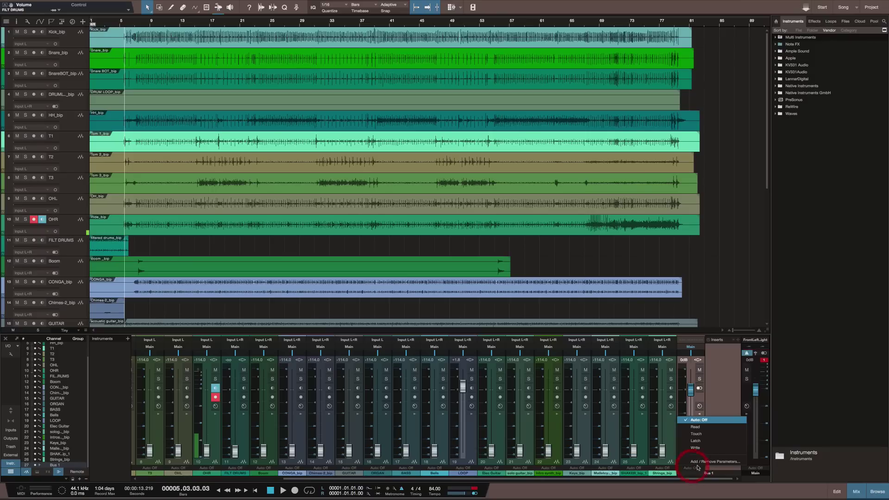
click(696, 471)
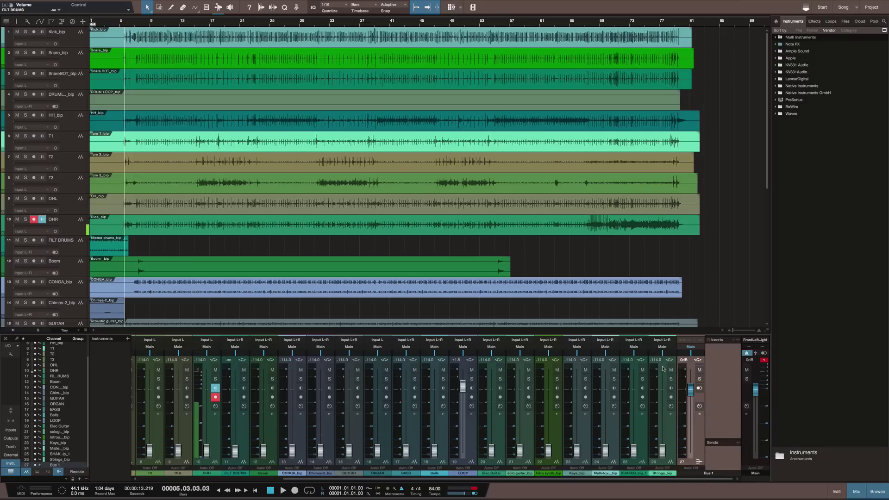
Step: Expand the mixer to show the channels' inserts and load the GMT-Kick FX chain on the Kick channel
scroll(437, 430, left, 5)
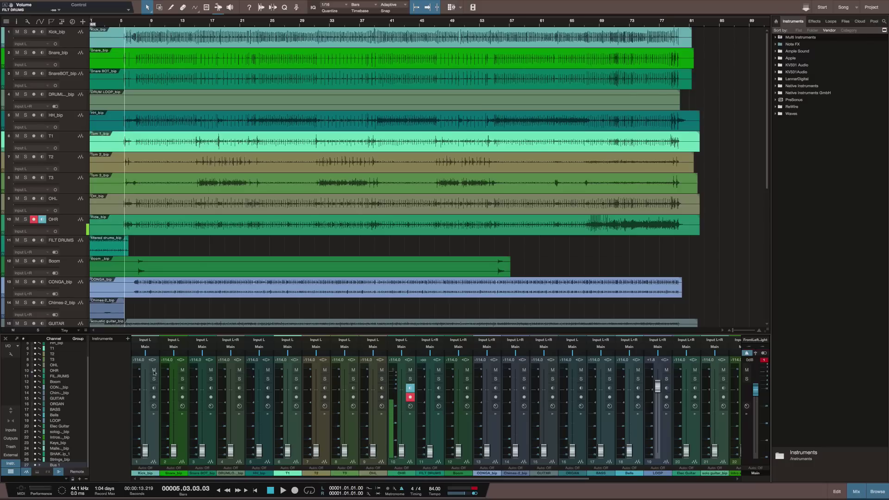
click(12, 411)
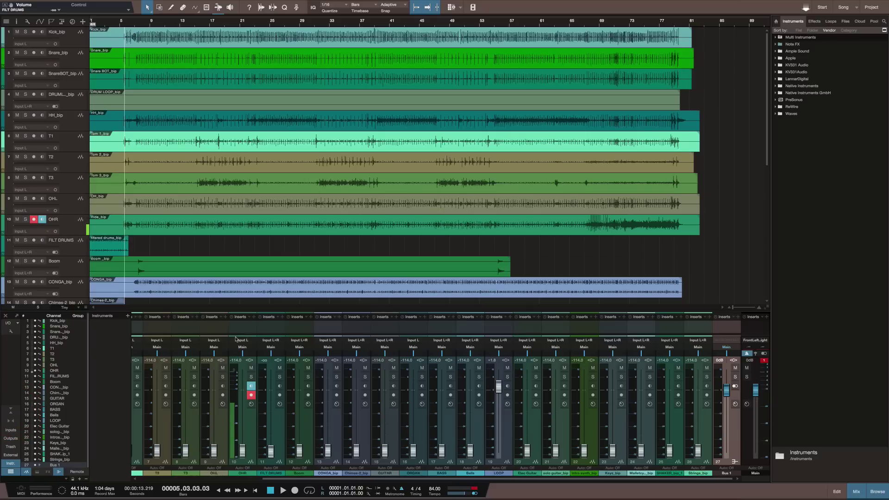
scroll(261, 408, left, 4)
scroll(261, 408, left, 2)
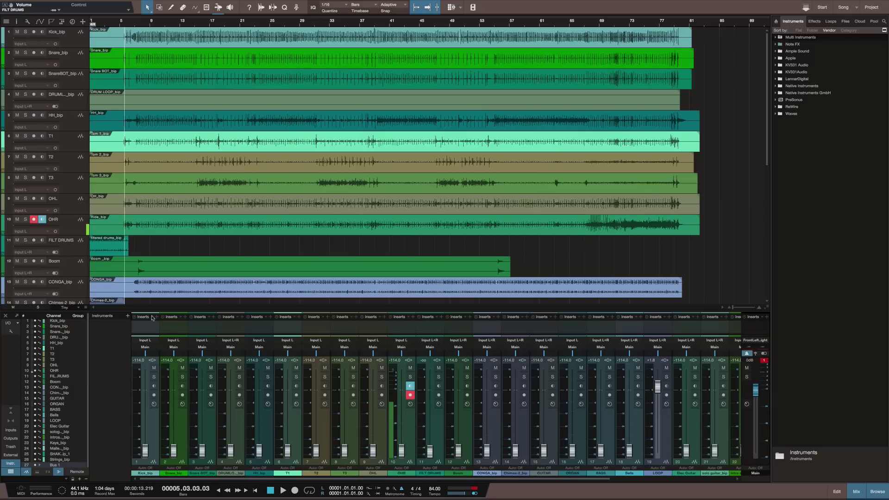
click(152, 318)
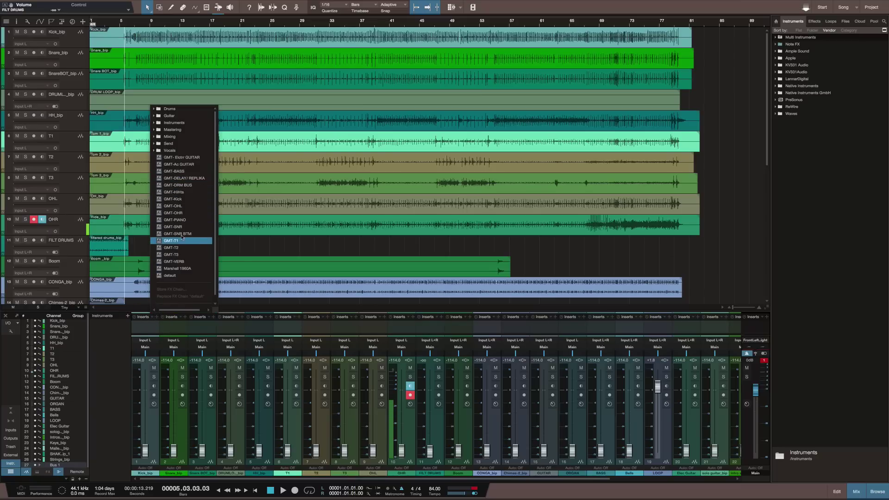
click(184, 199)
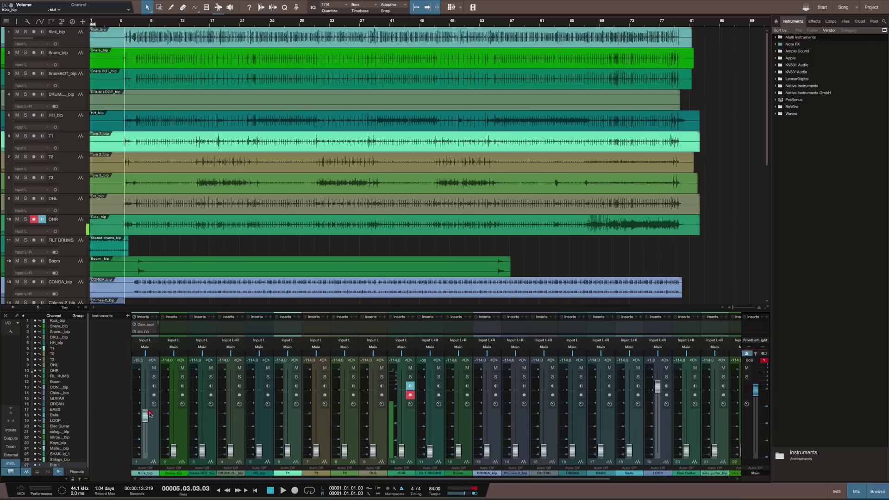
Step: Raise the Kick fader to about -8.2 dB and start playback
drag(150, 413, 149, 404)
key(space)
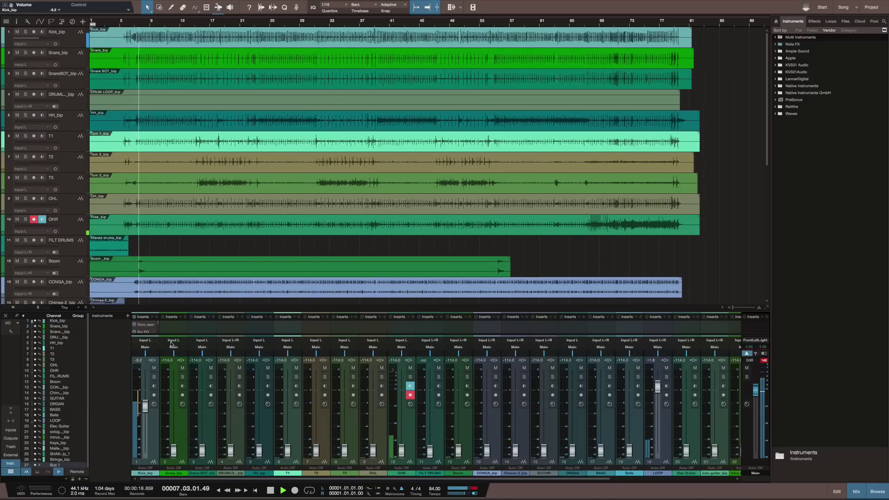
Step: Load the GMT-SNR FX chain on the Snare channel and raise its fader to about -7 dB
drag(173, 450, 175, 422)
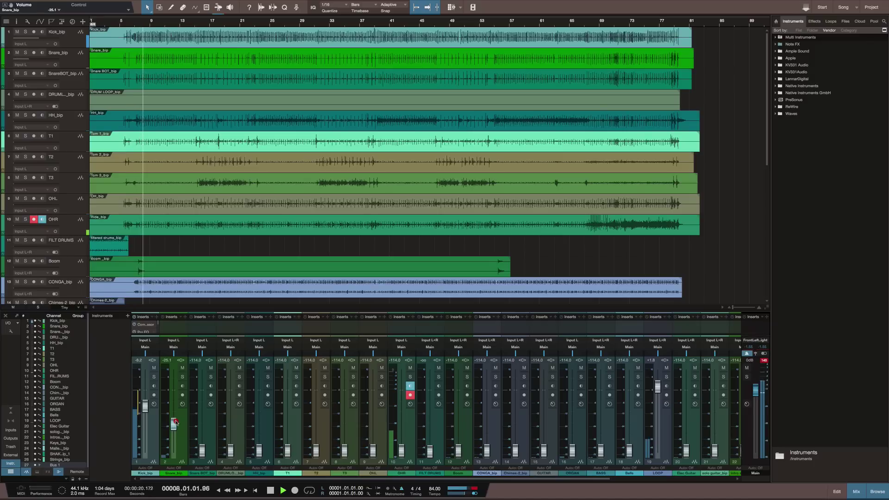
click(185, 317)
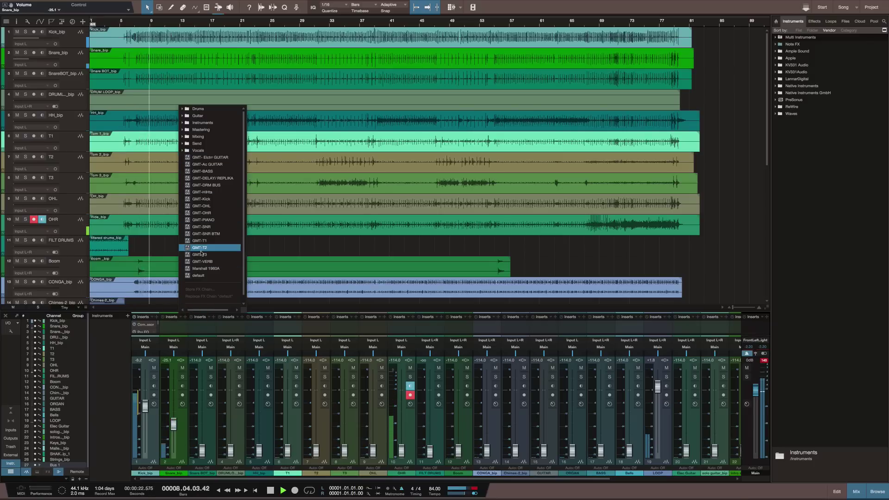
click(201, 227)
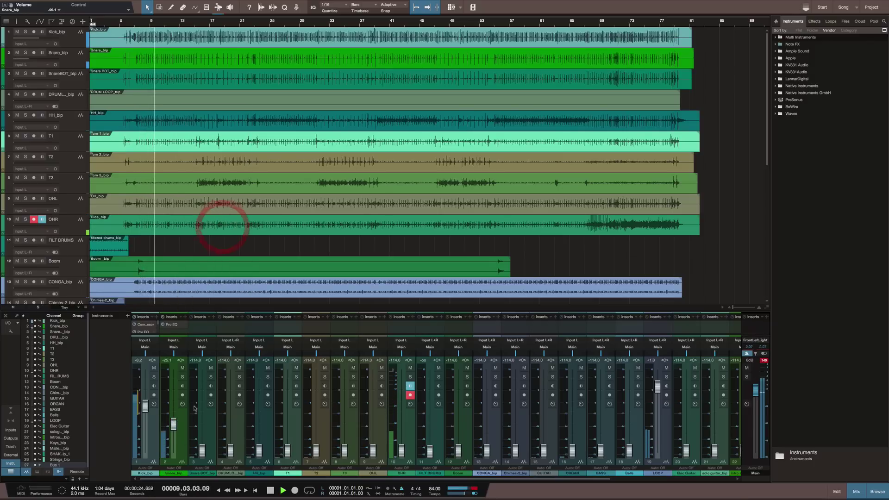
drag(173, 407, 174, 403)
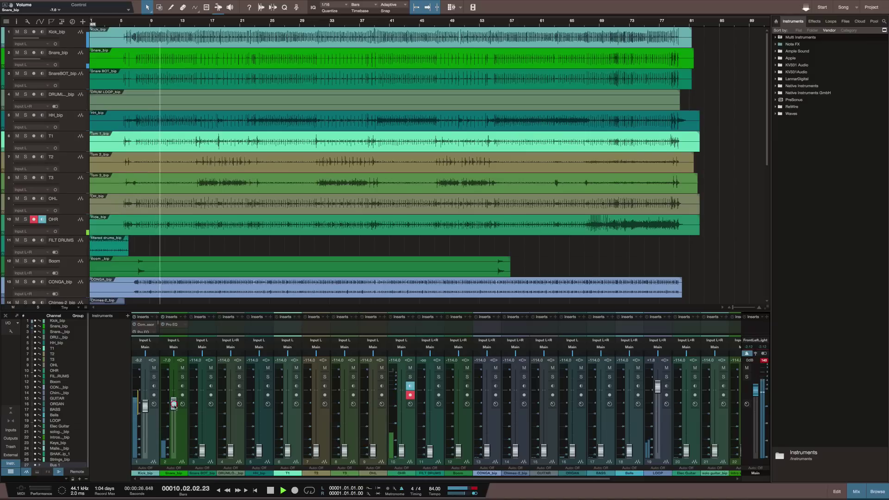
Step: Load the GMT-SNR BTM FX chain on the SnareBOT channel and raise its fader to about -14 dB
click(212, 317)
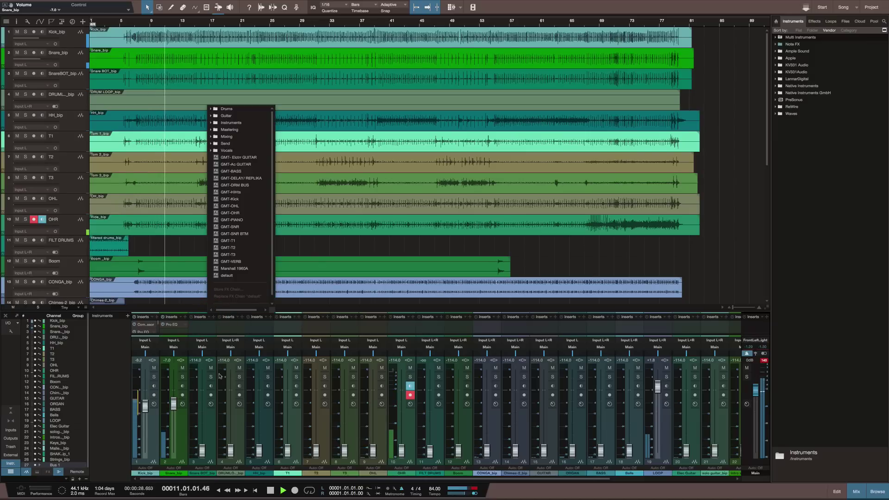
click(245, 235)
drag(201, 449, 200, 414)
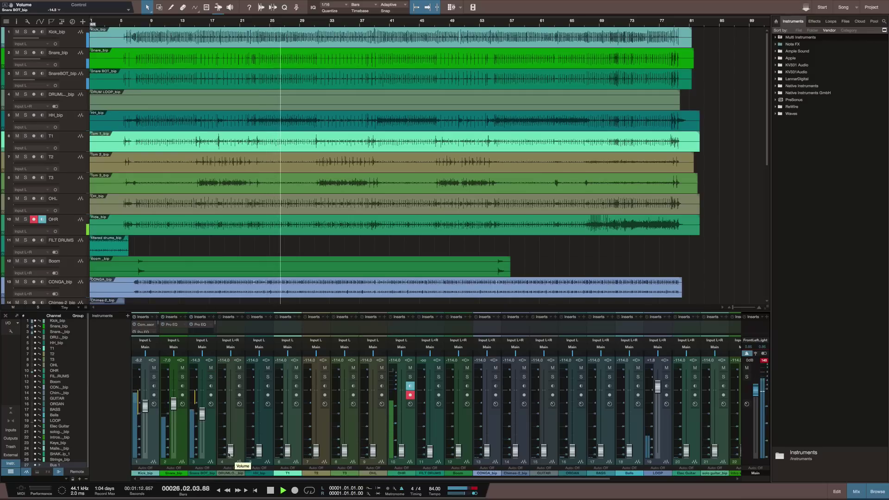
Step: Select the drum loop channel and raise its fader to about +4.5 dB
drag(228, 456, 229, 412)
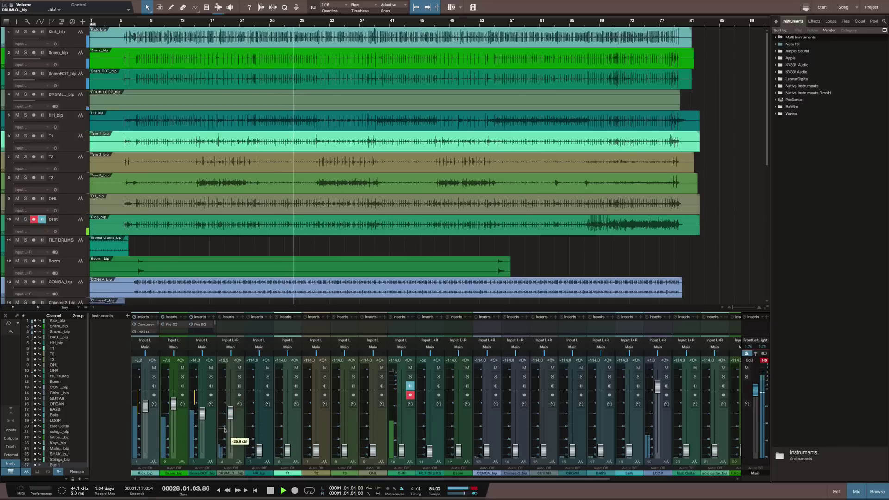
click(230, 473)
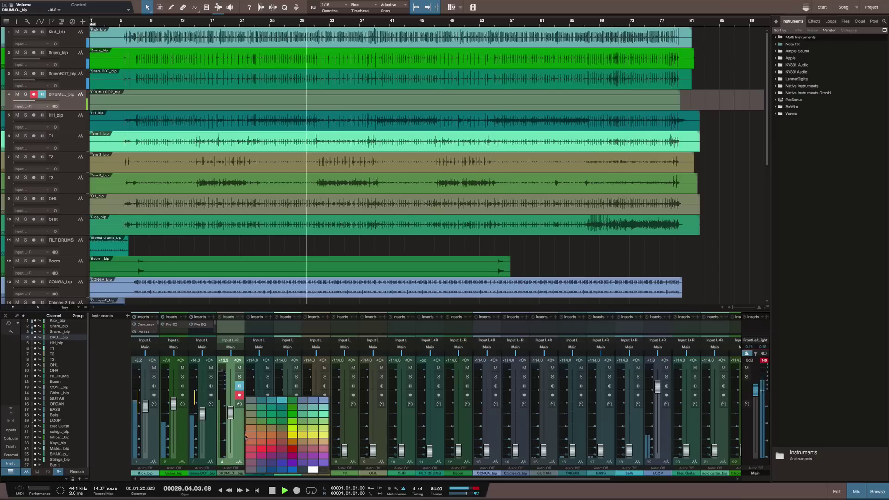
click(230, 412)
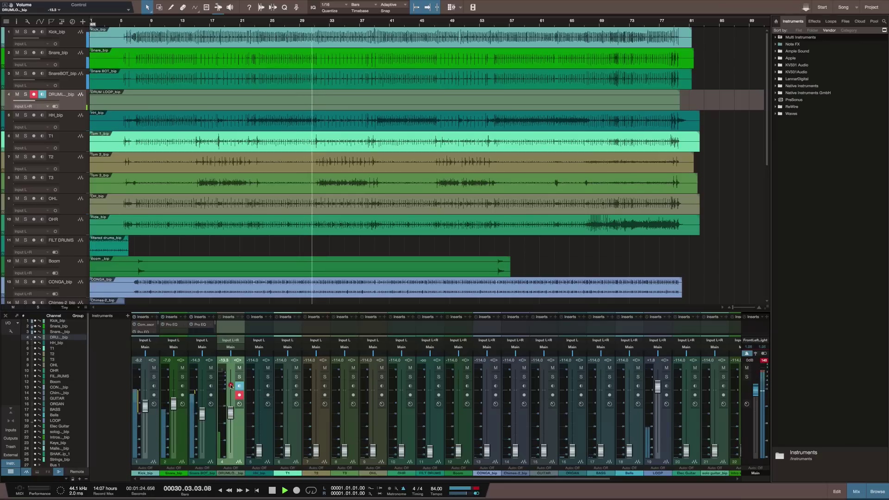
click(230, 386)
drag(232, 425, 230, 387)
Step: Solo the drum loop channel and turn off its record arming and input monitoring
click(239, 376)
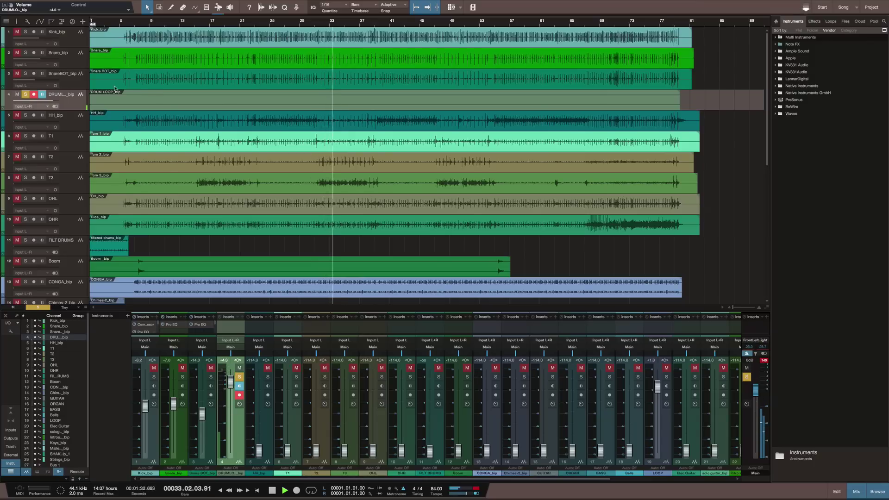
click(759, 309)
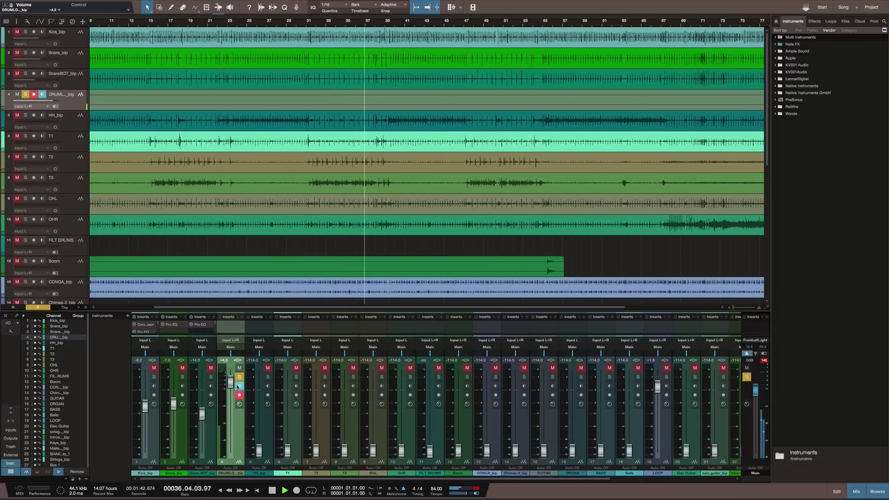
click(239, 386)
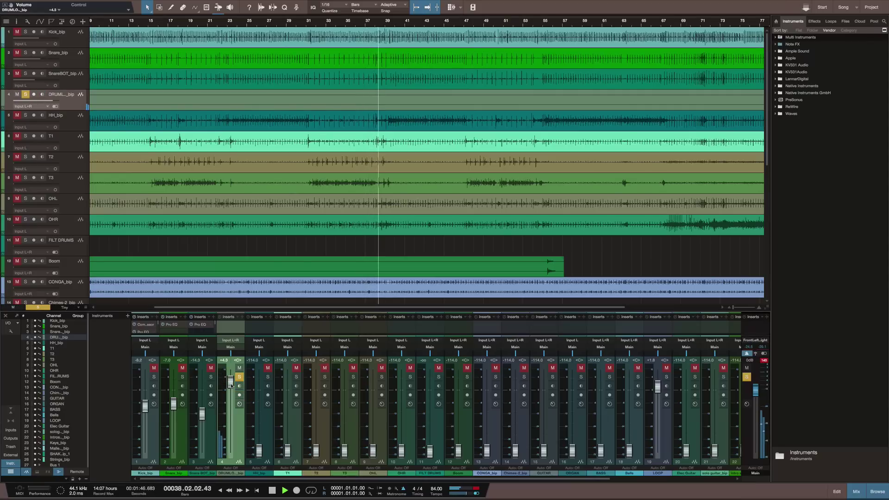
Step: Rename the drum loop channel to DRUM CONGA and move its track directly below Boom
click(233, 474)
double_click(232, 473)
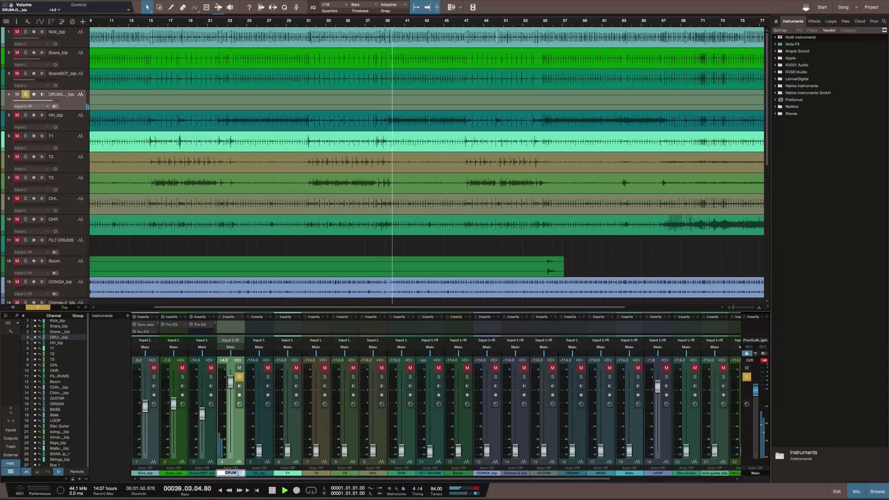
text(DRUM)
click(239, 473)
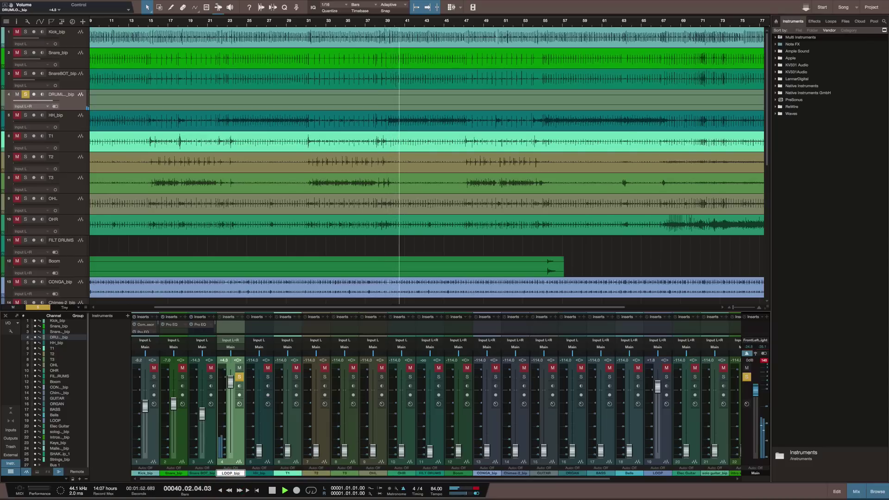
key(BackSpace)
key(BackSpace)
key(BackSpace)
key(BackSpace)
key(BackSpace)
key(BackSpace)
key(BackSpace)
key(BackSpace)
key(BackSpace)
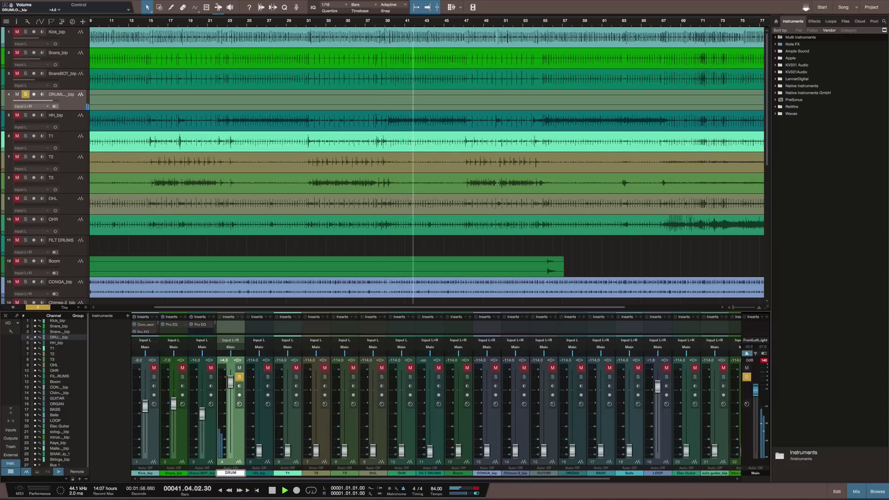
text(CONGA)
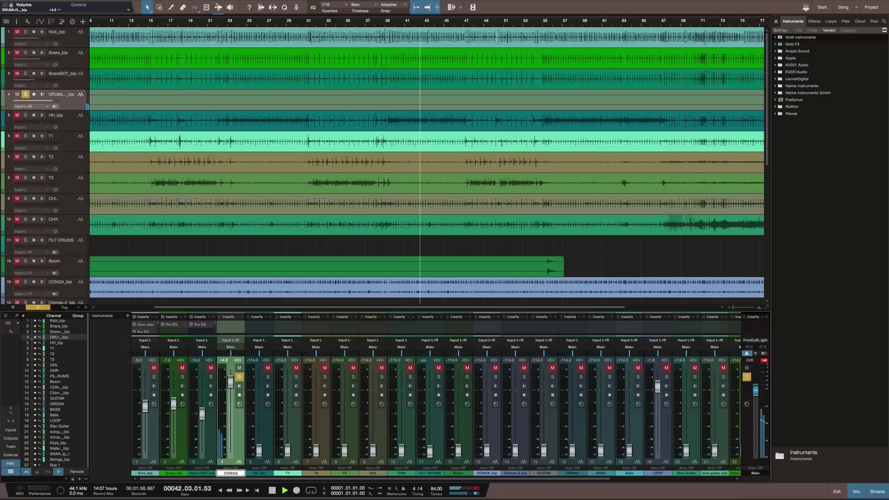
key(Return)
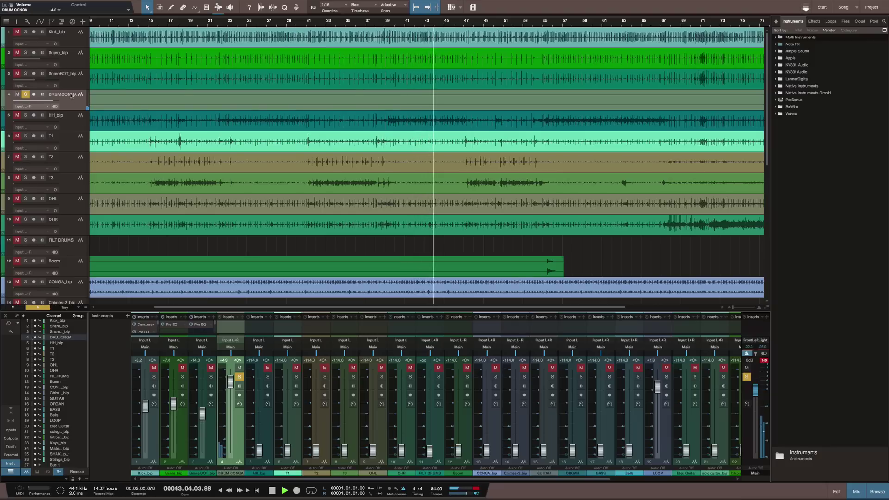
drag(64, 264, 63, 275)
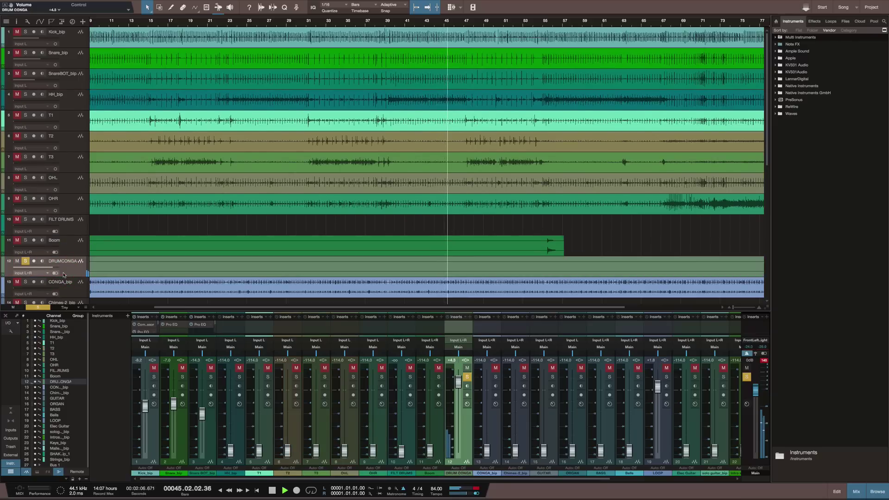
Step: Solo the CONGA_bip track, lower the DRUM CONGA fader almost fully and set the CONGA_bip fader to about -16.5 dB
click(25, 282)
scroll(120, 228, down, 3)
scroll(121, 227, down, 1)
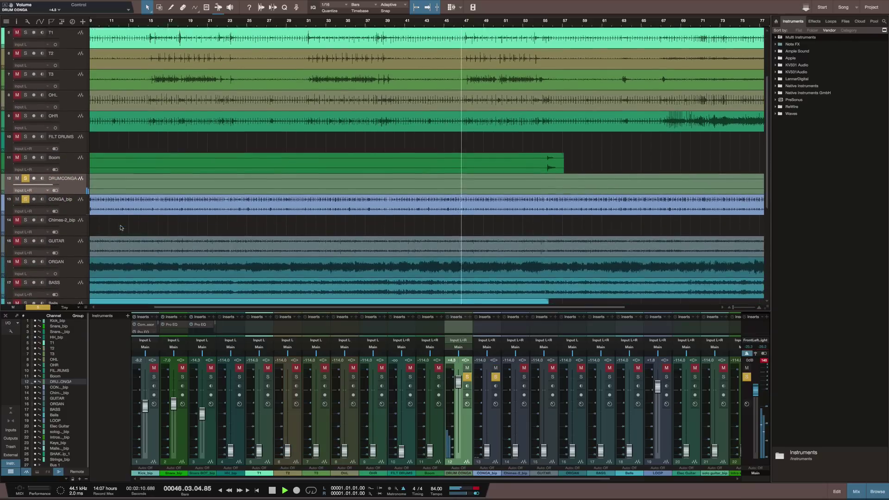
click(73, 210)
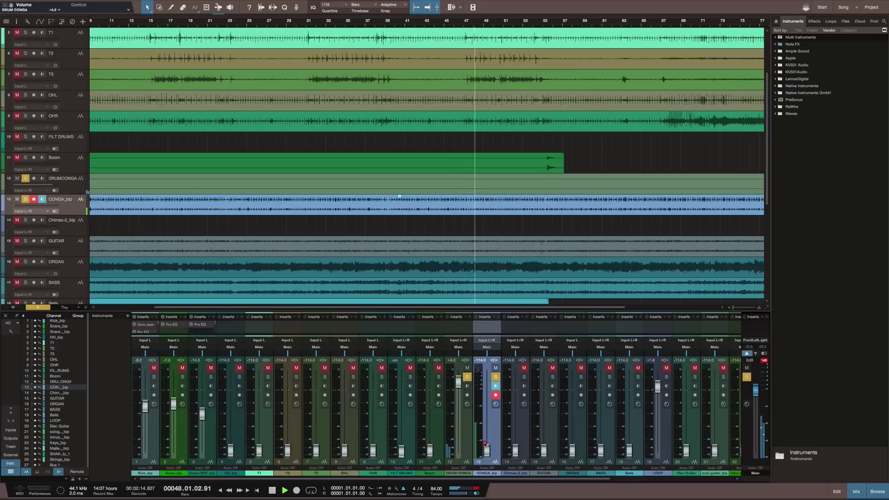
drag(487, 450, 458, 446)
drag(485, 397, 485, 416)
Step: Clear the solo on DRUM CONGA and CONGA_bip and disarm recording on CONGA_bip
click(468, 378)
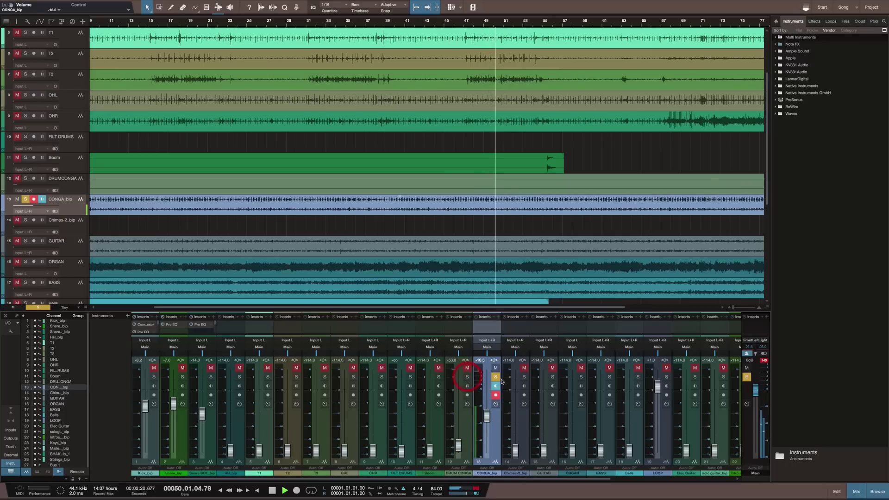
click(495, 377)
click(496, 394)
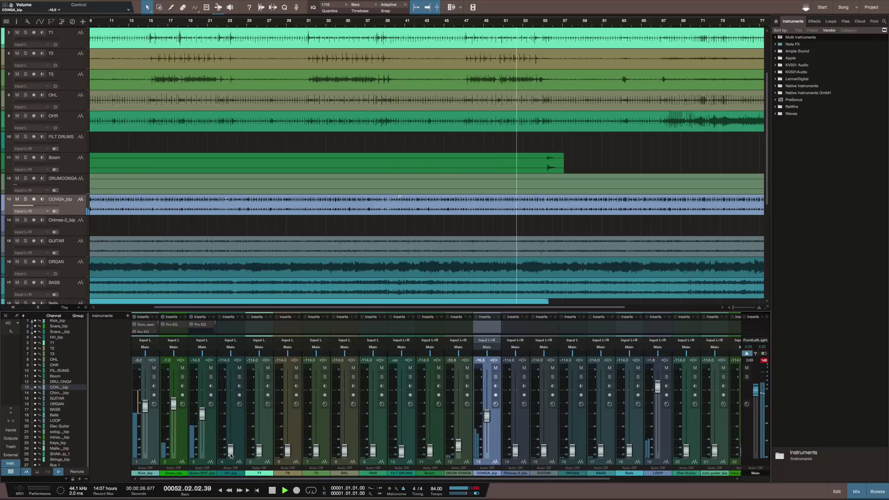
Step: Load the GMT-HiHts FX chain on the HH channel, pan it left and set its fader to about -15.4 dB
drag(230, 450, 230, 412)
click(233, 323)
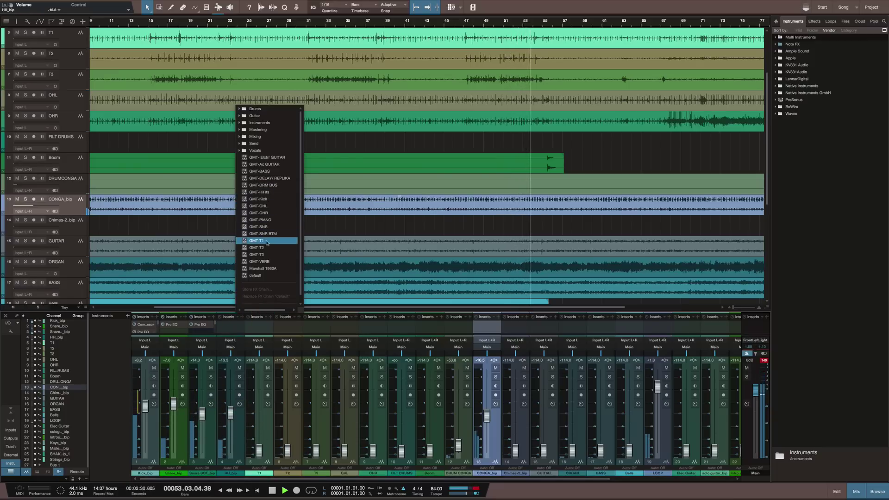
click(262, 193)
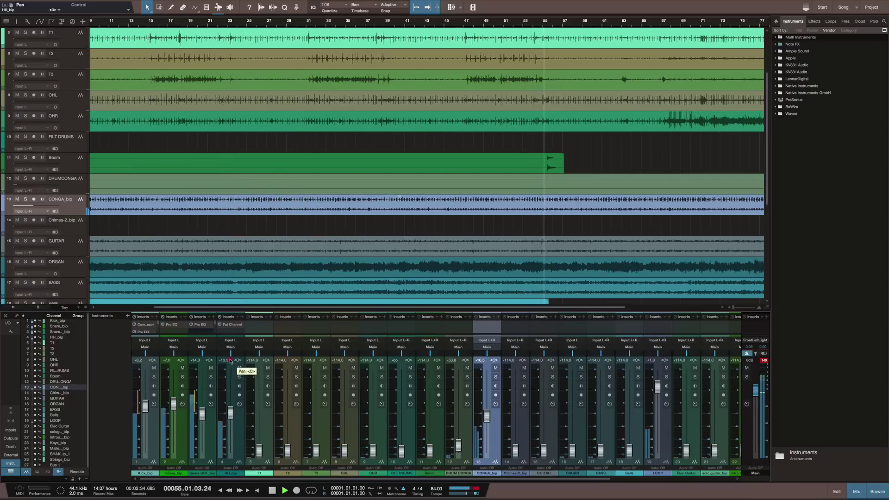
drag(230, 361, 231, 419)
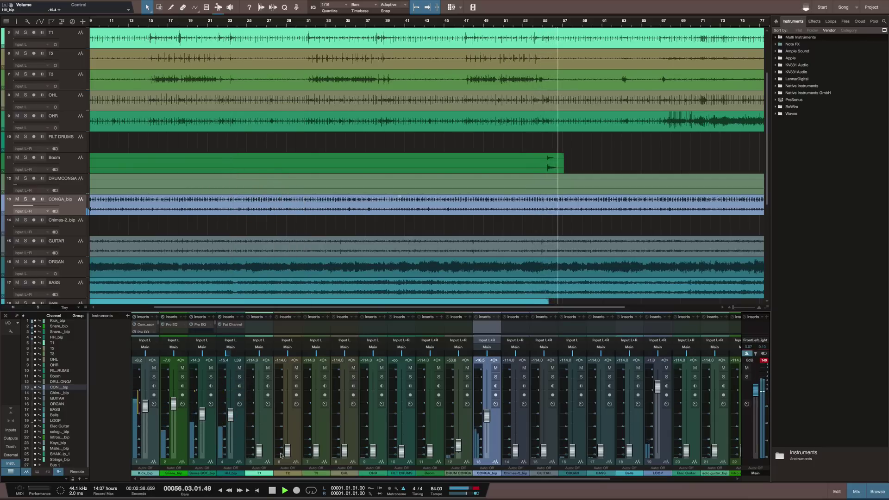
Step: Load the GMT-T1 FX chain on the T1 channel and raise its fader to about -18 dB
click(264, 319)
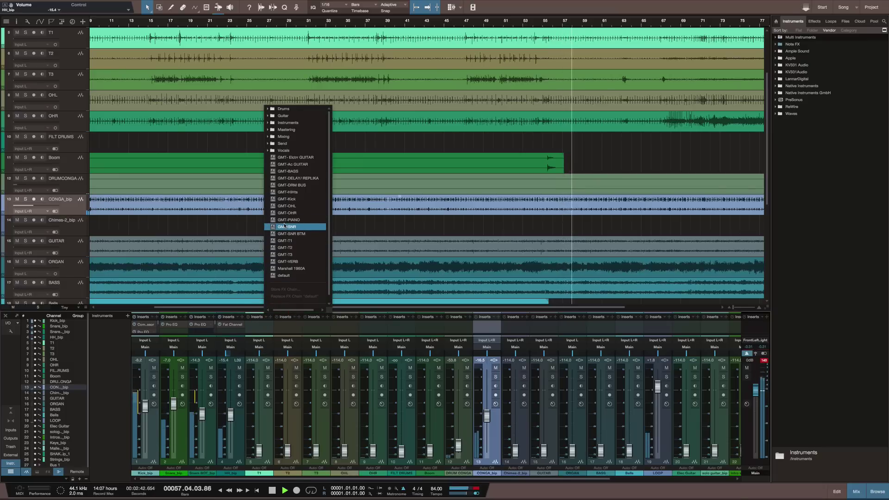
click(289, 241)
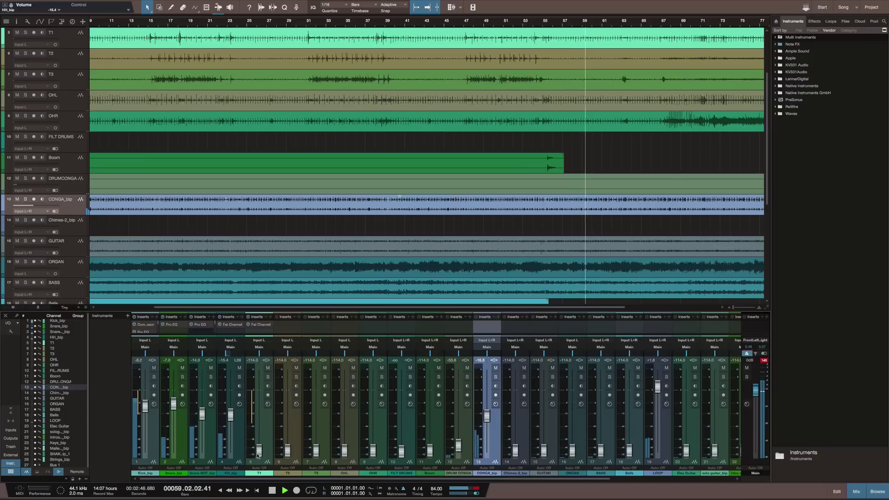
drag(258, 455, 259, 419)
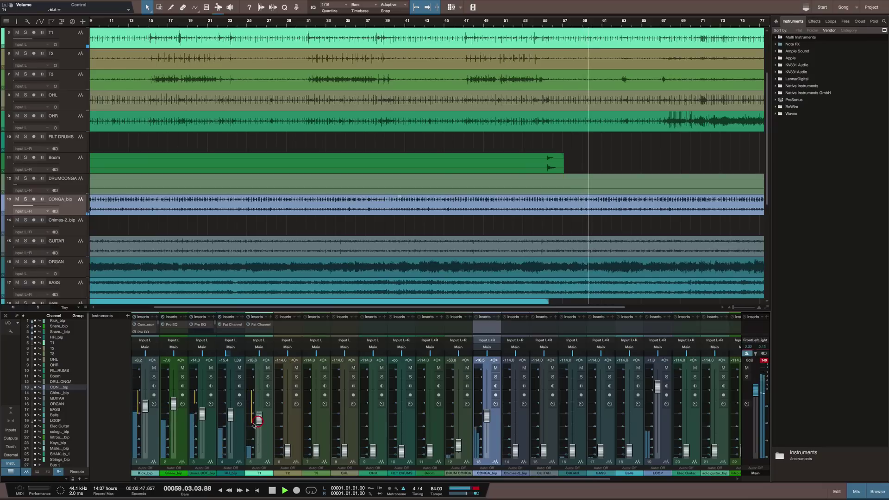
Step: Load the GMT-T2 FX chain on the T2 channel, raise its fader to about -20 dB and disarm its recording
click(287, 316)
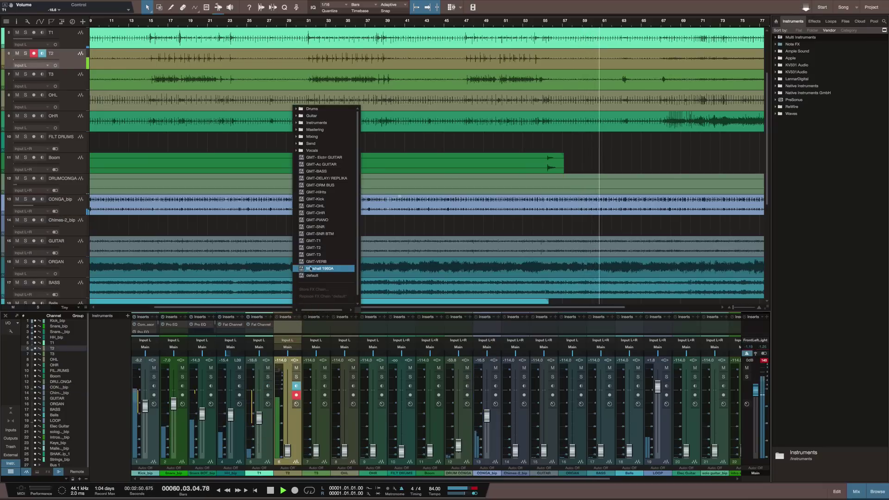
click(312, 247)
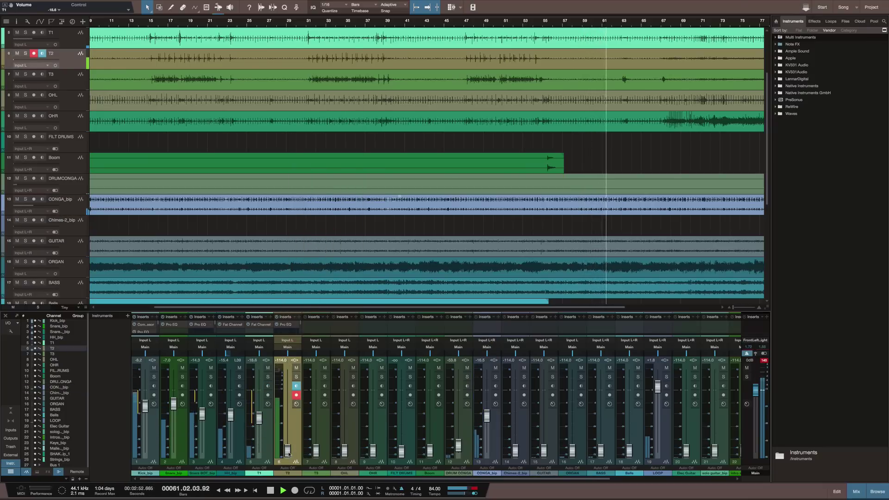
drag(287, 452, 287, 422)
click(296, 394)
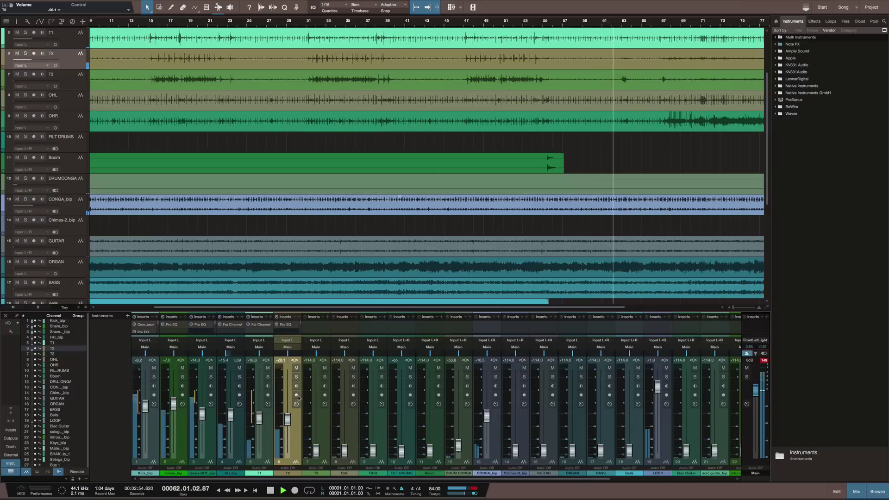
Step: Raise the T3 fader to about -10.5 dB and pan T1 left and T2 and T3 right
drag(315, 450, 316, 409)
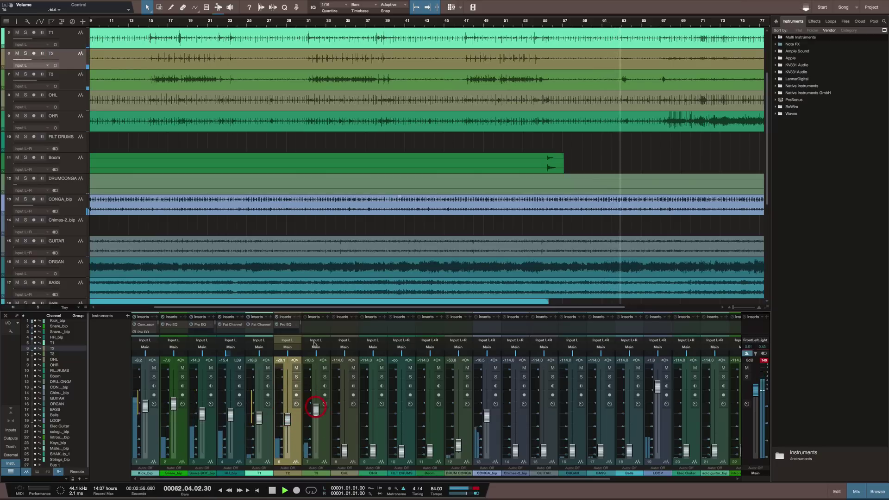
drag(266, 360, 319, 362)
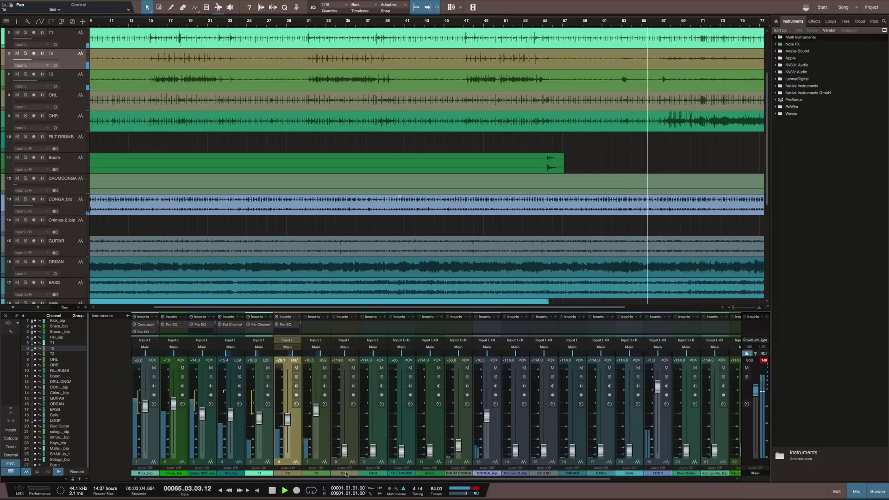
Step: Raise the OHL fader to about -7.9 dB and load the GMT-T3 FX chain on T3 and GMT-OHL on OHL
drag(347, 440, 347, 405)
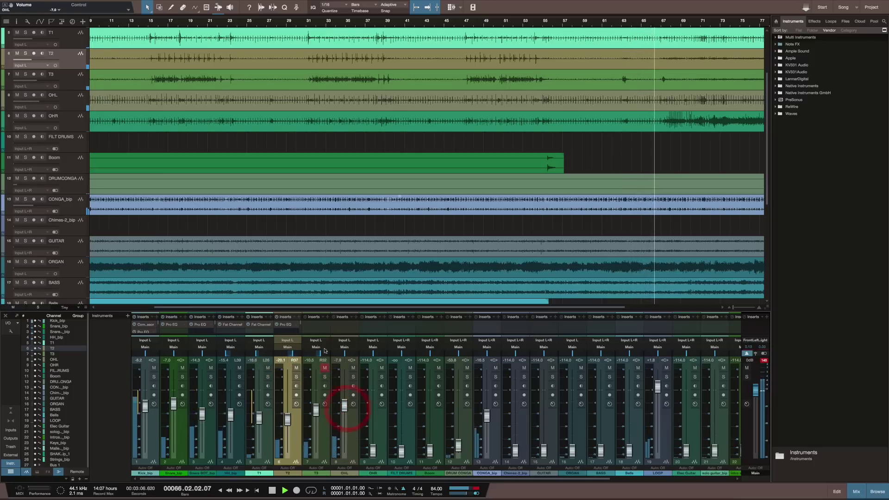
click(323, 317)
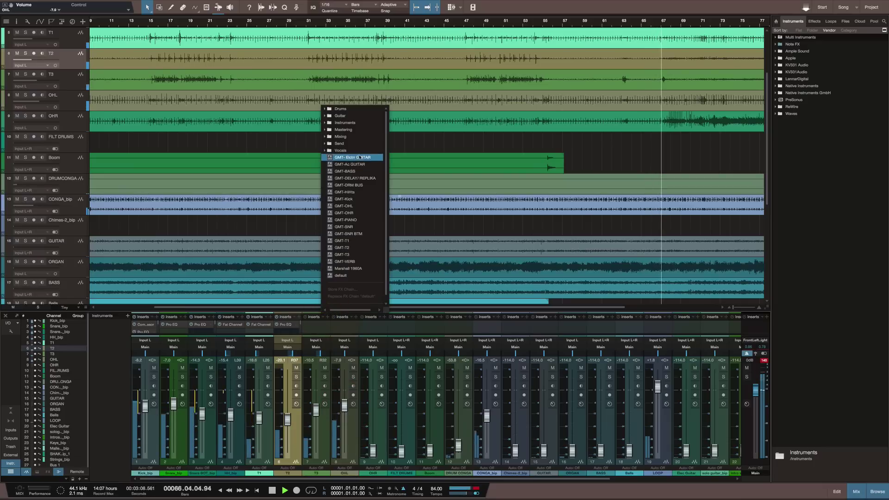
click(341, 255)
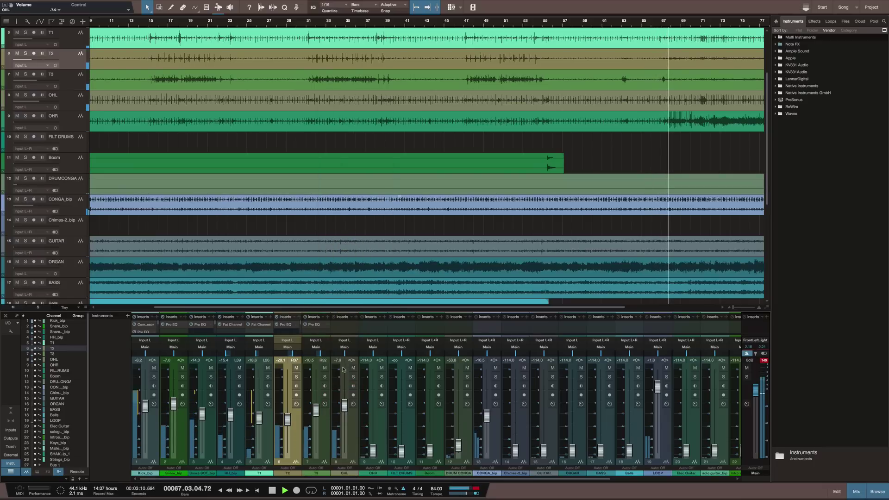
click(350, 319)
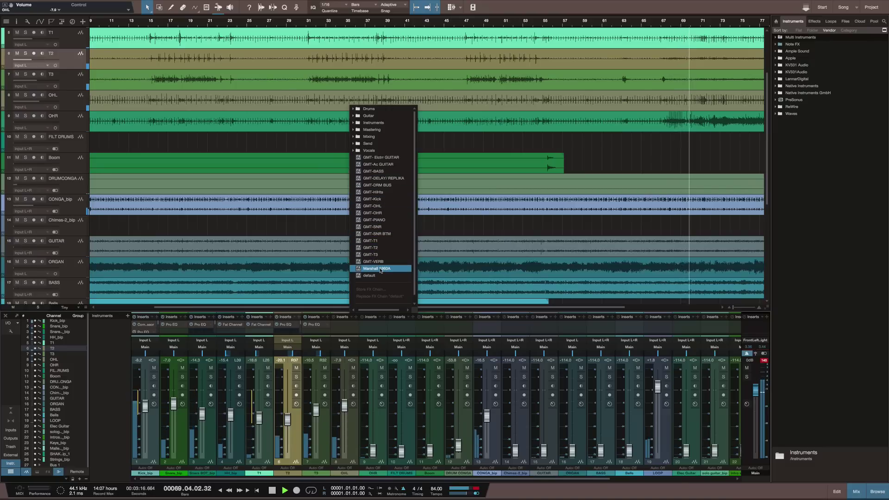
click(374, 206)
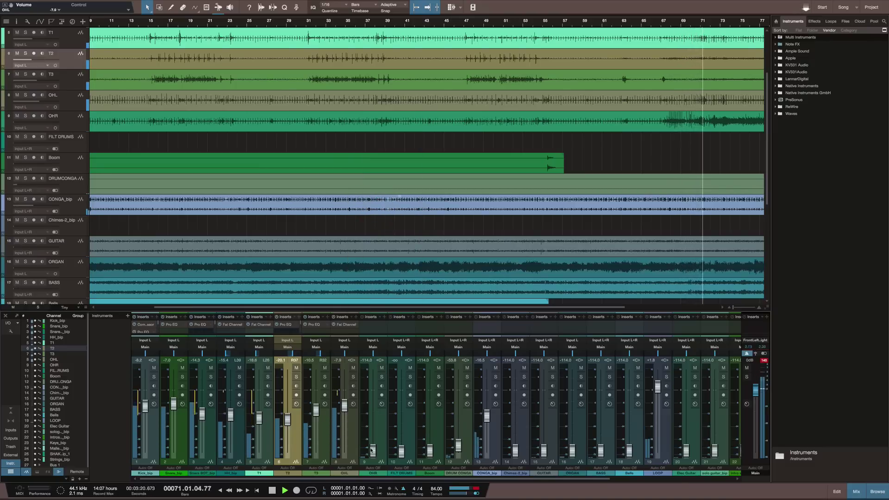
Step: Raise the OHR fader to about -3.4 dB, pan it to L47, and load the GMT-OHR FX chain on the FILT DRUMS channel
drag(371, 449, 372, 397)
drag(369, 361, 366, 372)
click(407, 319)
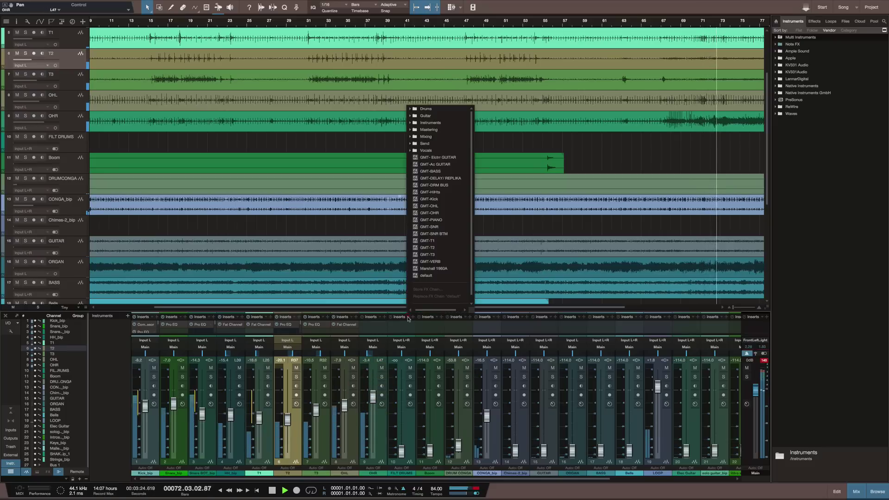
click(437, 208)
Step: Raise the FILT DRUMS fader to about -0.9 dB, pan it right to about R79 and unmute it
drag(402, 412, 401, 392)
drag(402, 353, 411, 366)
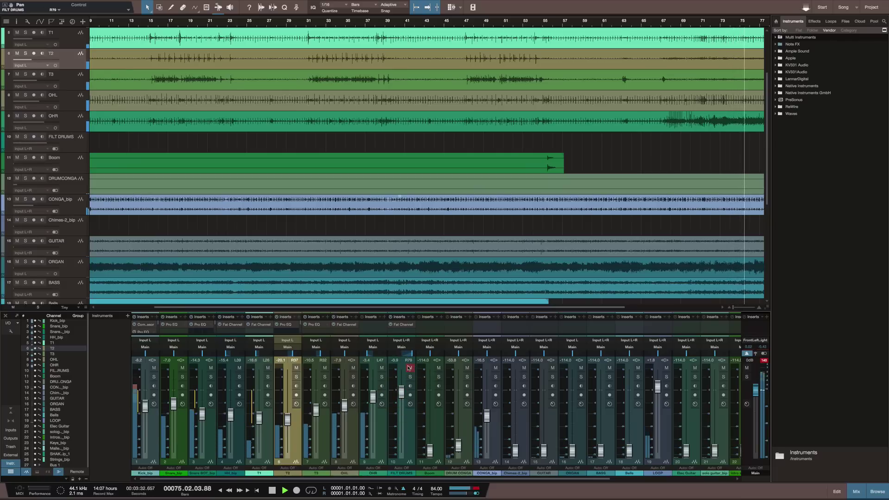
click(409, 368)
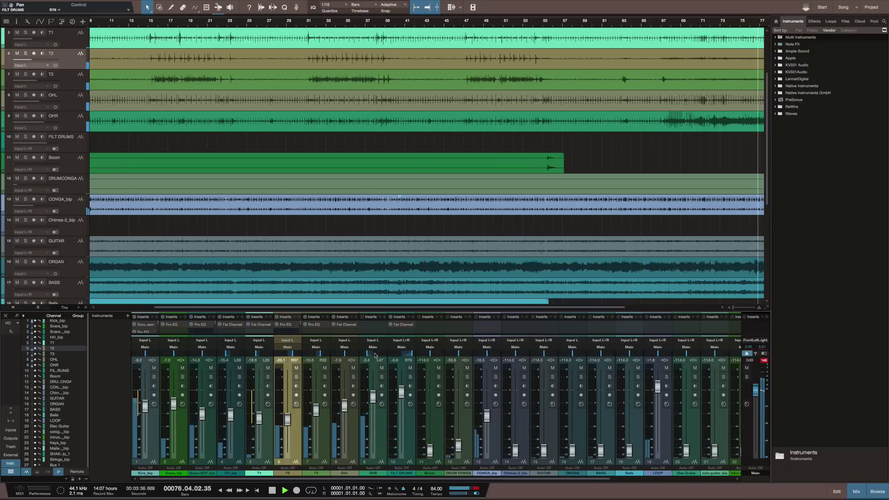
Step: Load the GMT-OHR FX chain on OHR, pan OHR right and OHL left, and lower the OHR fader to about -9.1 dB
click(379, 318)
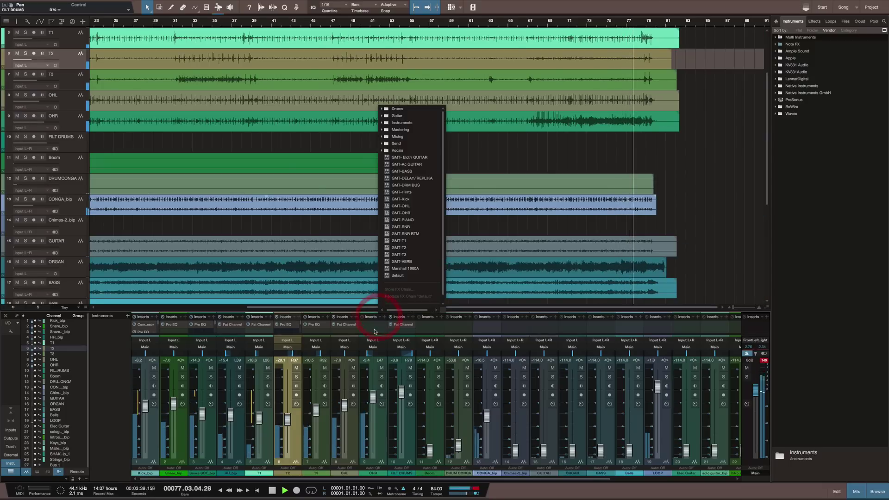
click(411, 214)
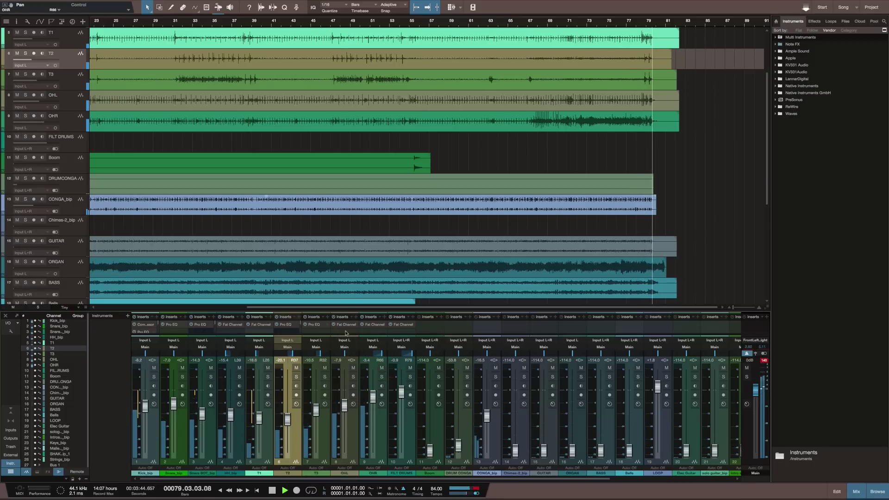
drag(343, 359, 337, 367)
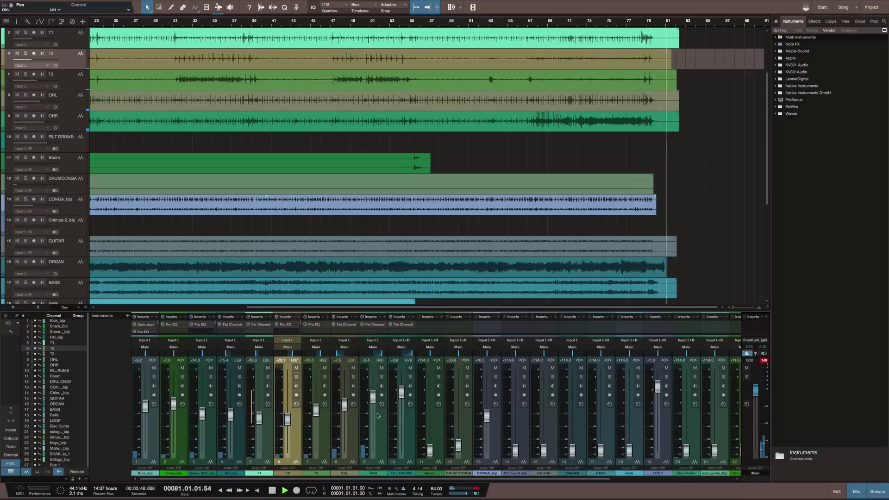
drag(371, 397, 370, 408)
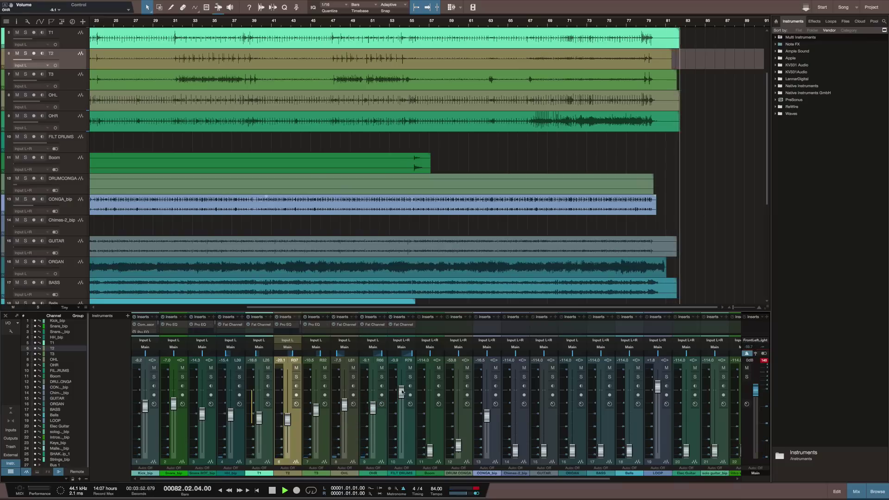
Step: Restart playback from mid-song, lower the FILT DRUMS fader to about -4.1 dB and remove all of its inserts
key(space)
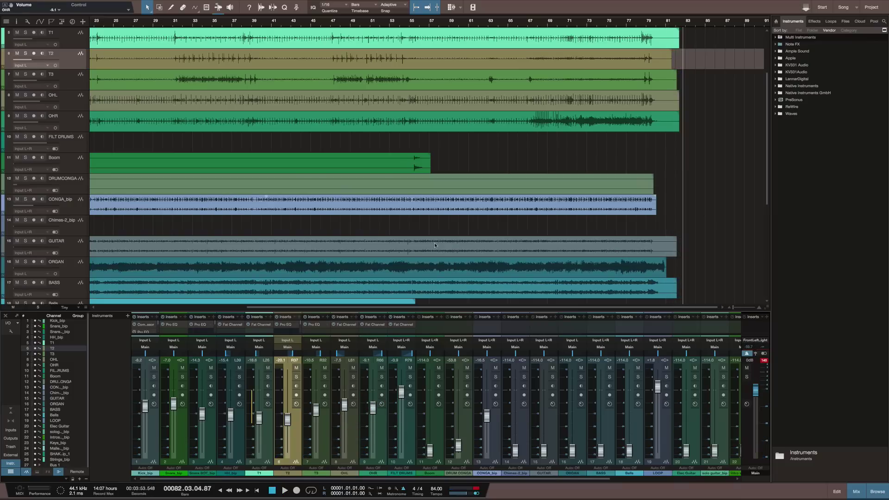
click(308, 26)
key(space)
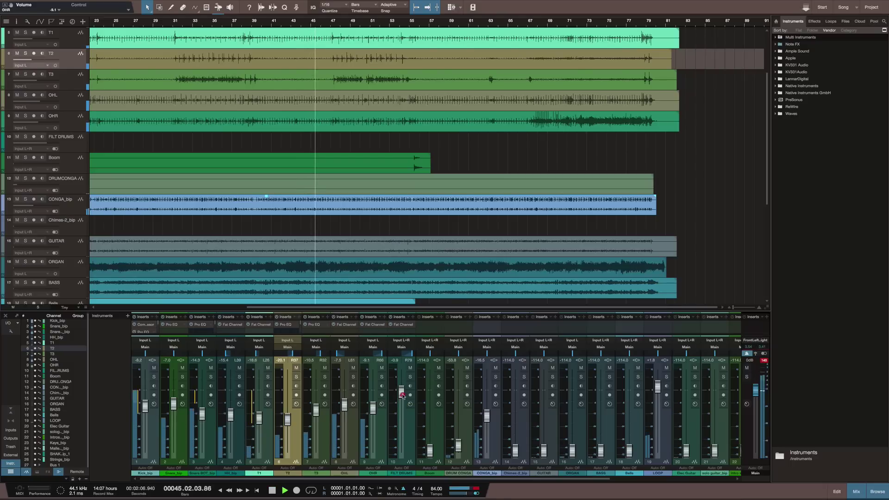
drag(401, 393, 402, 399)
click(407, 318)
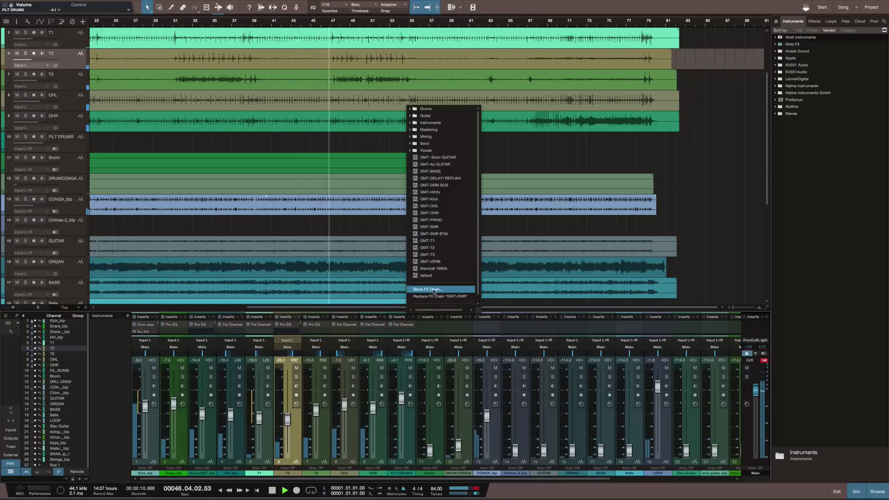
scroll(452, 289, down, 1)
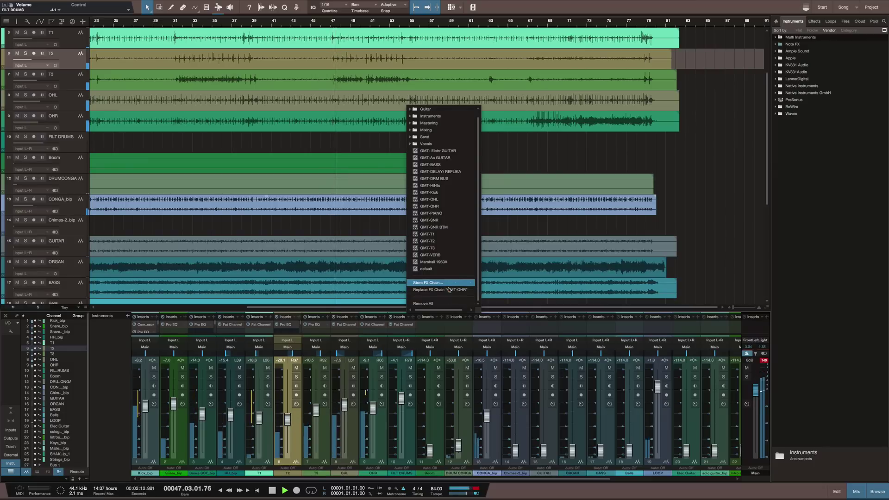
click(418, 304)
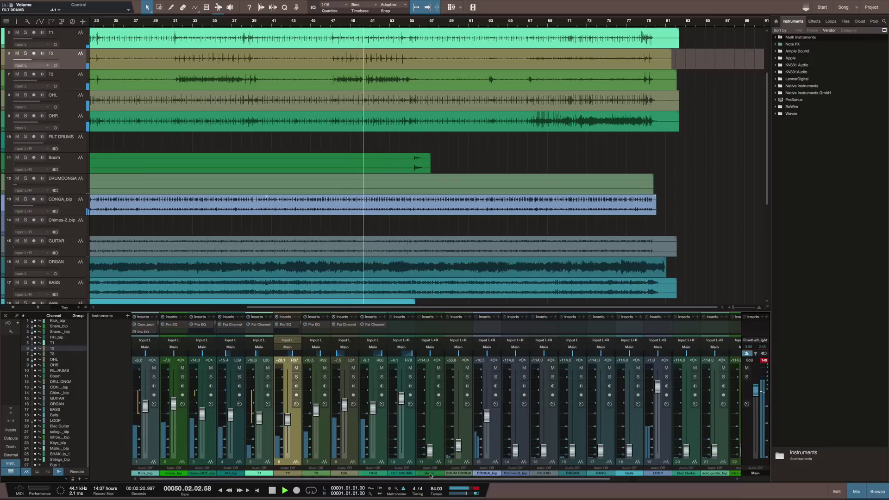
Step: Bring the Boom fader up to about -1.4 dB and turn off the channel's input monitoring
drag(429, 451, 430, 390)
scroll(389, 196, left, 5)
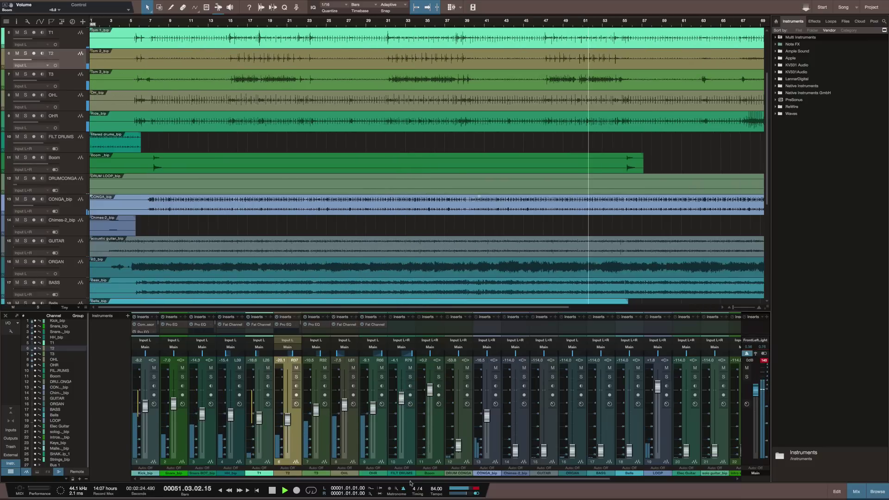
click(431, 466)
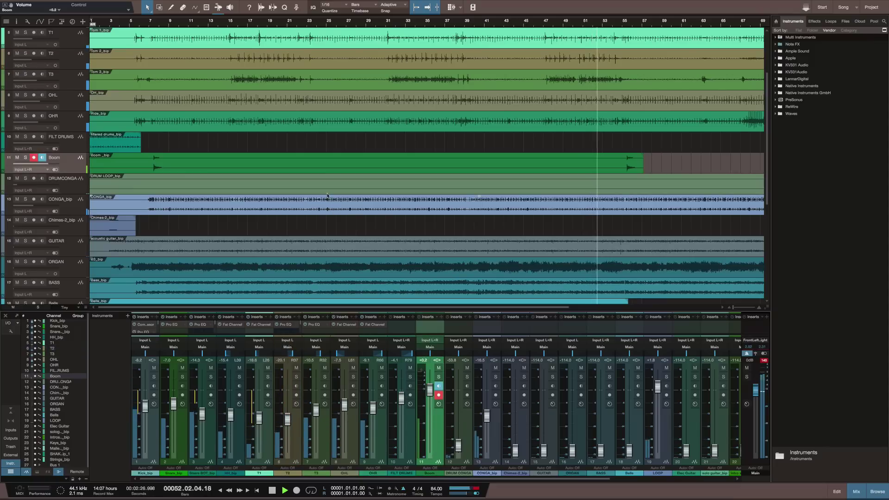
click(439, 386)
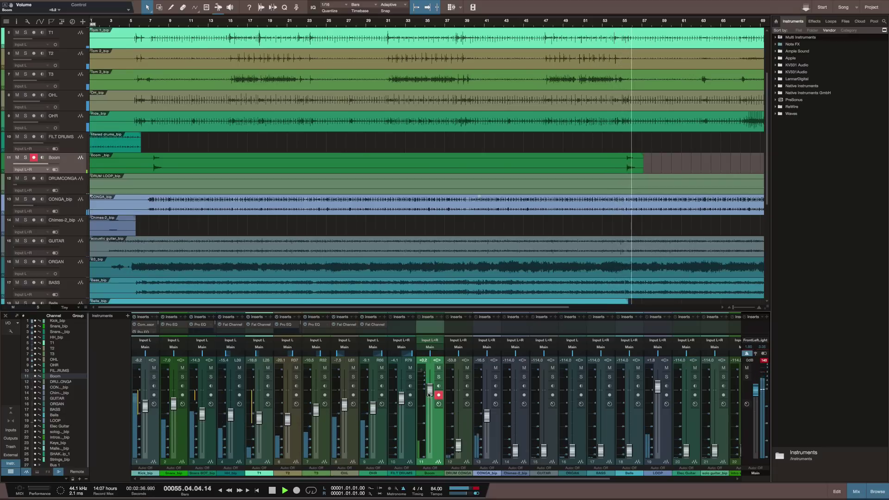
drag(428, 393, 429, 397)
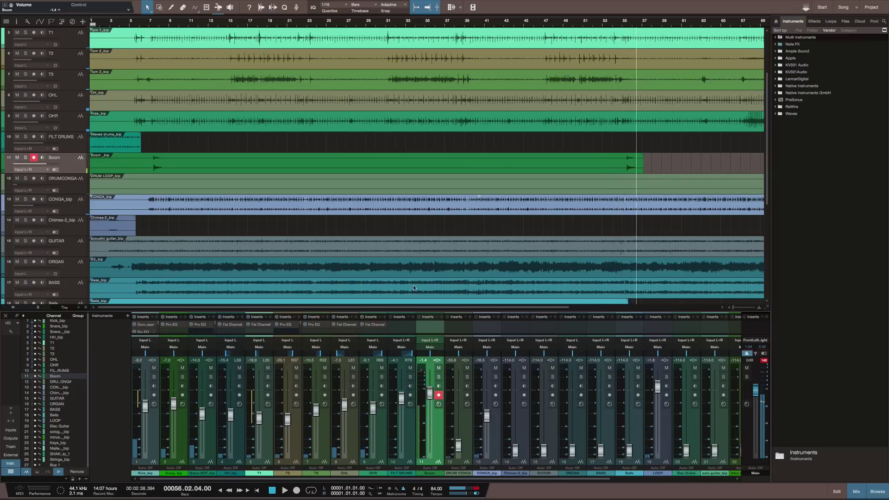
Step: Play from near the song's start, setting DRUM CONGA to about -2.8 dB panned L42 and CONGA_bip to about -11.8 dB panned right
click(138, 24)
key(space)
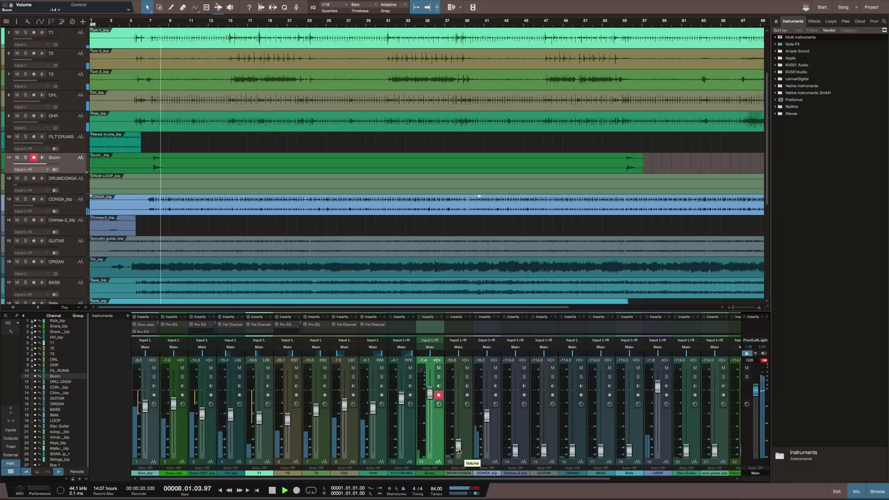
drag(459, 450, 457, 399)
drag(465, 360, 493, 373)
drag(488, 422, 488, 417)
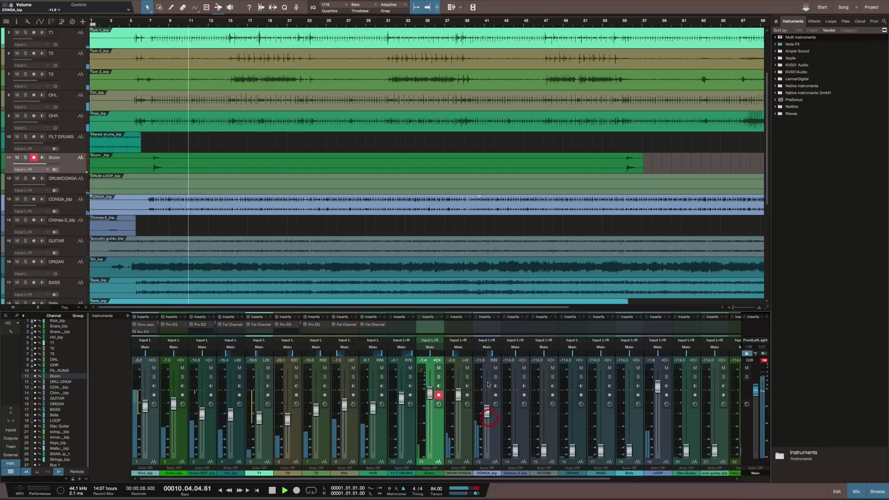
drag(491, 356, 494, 371)
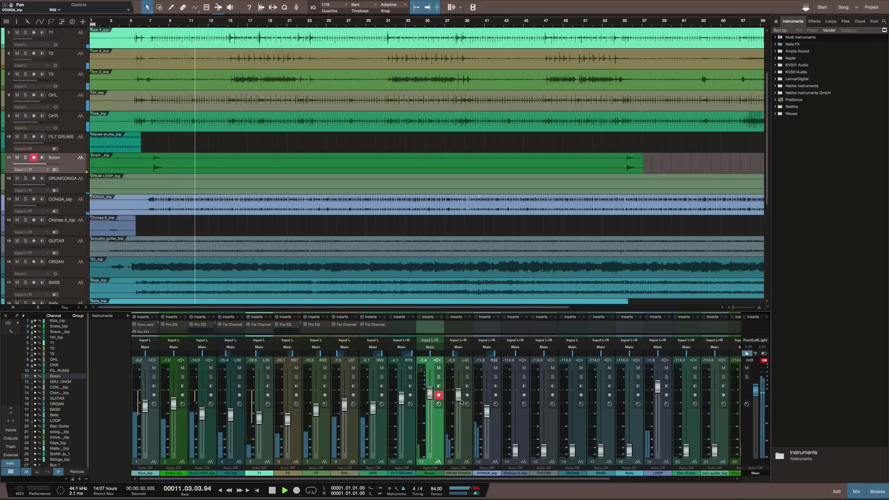
drag(459, 401, 466, 406)
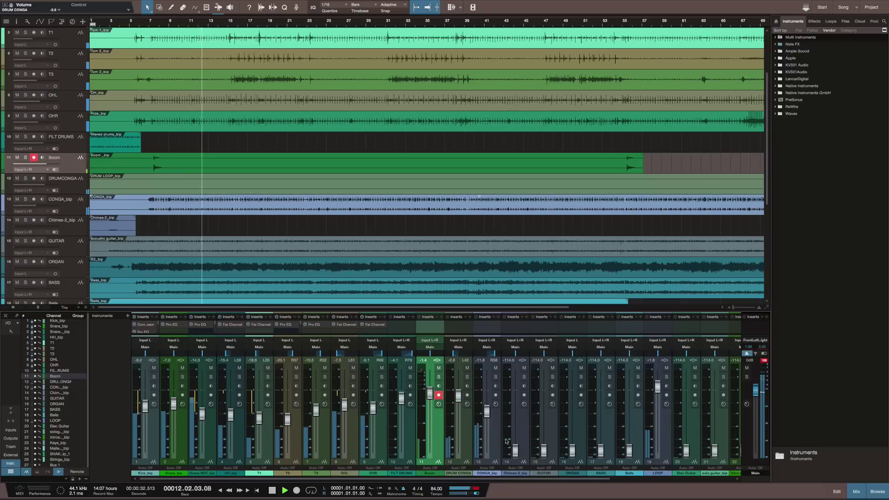
Step: Turn off input monitoring and record arming on the DRUM CONGA channel, leaving its color palette closed
click(458, 473)
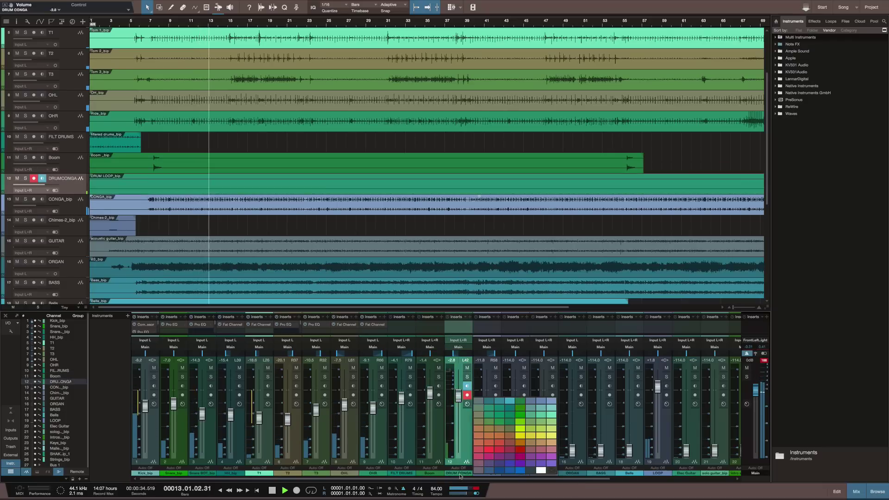
click(464, 412)
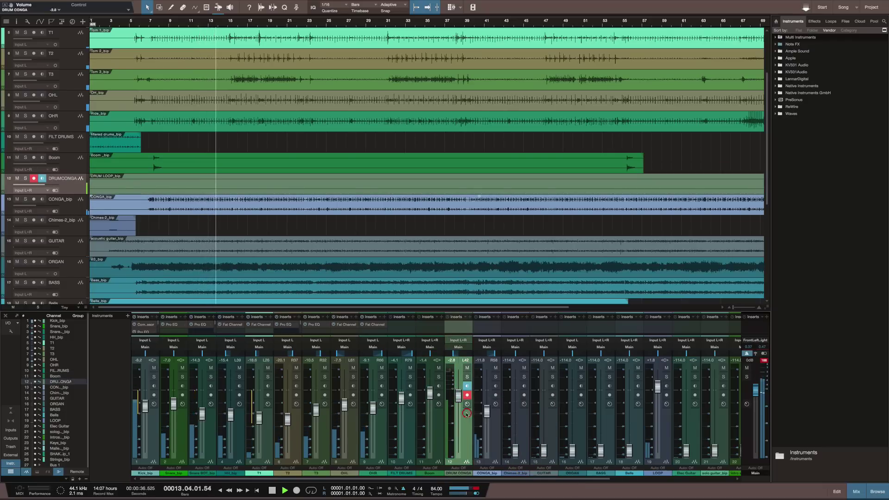
click(466, 385)
click(467, 395)
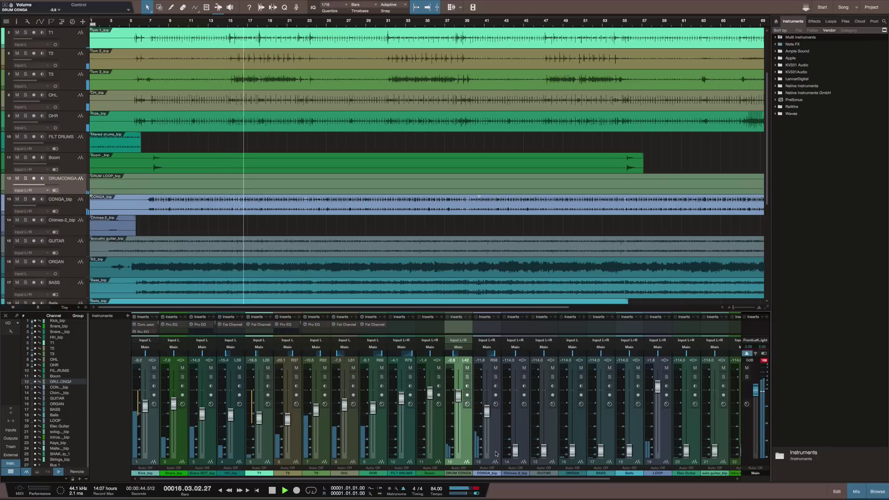
Step: Select the FILT DRUMS through CONGA_bip channels, disarm recording on CONGA_bip and add a new bus channel to the mixer
click(443, 450)
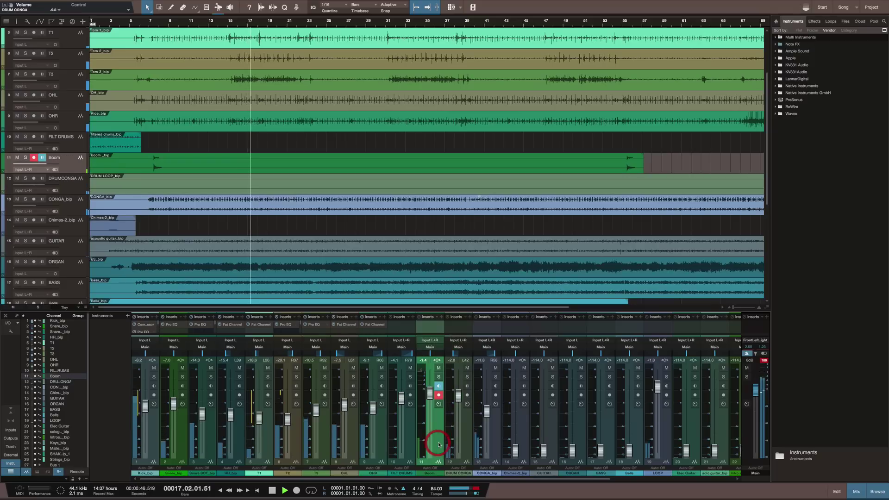
click(411, 443)
click(494, 444)
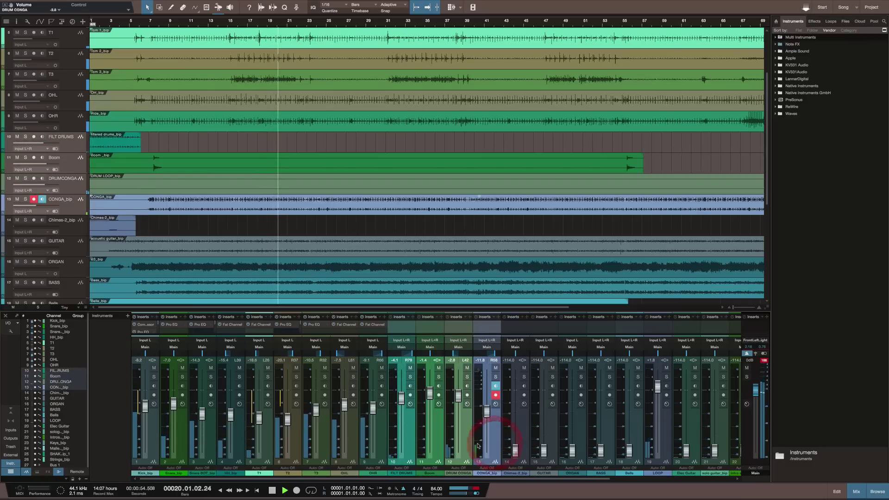
click(496, 395)
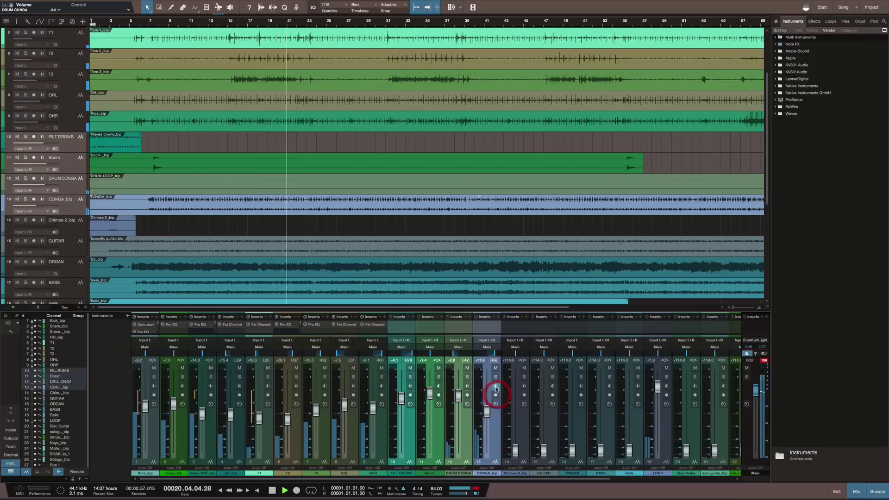
right_click(487, 331)
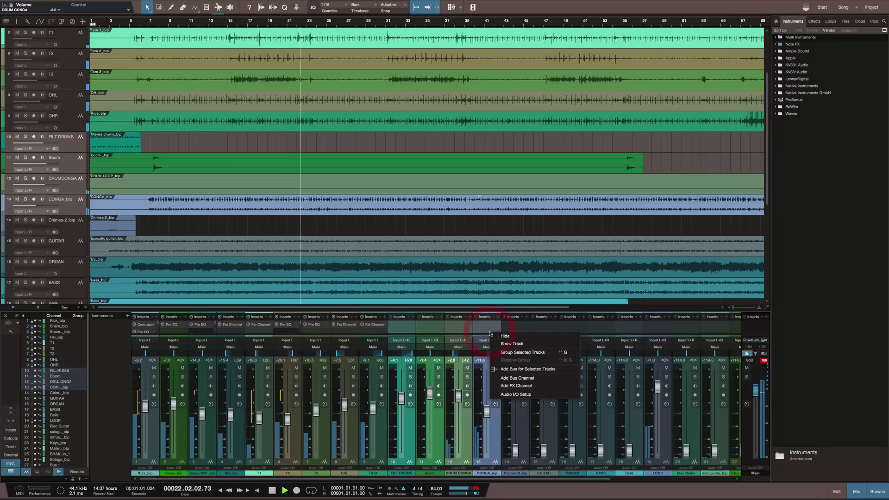
click(508, 386)
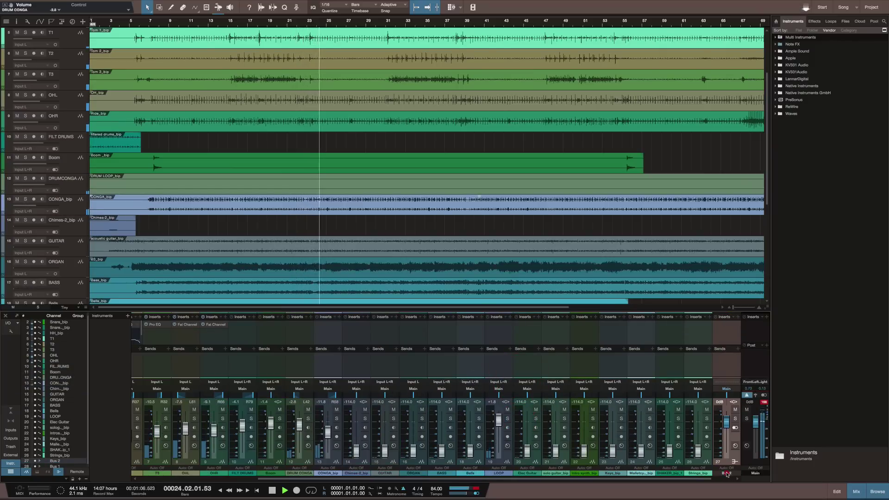
scroll(728, 474, left, 4)
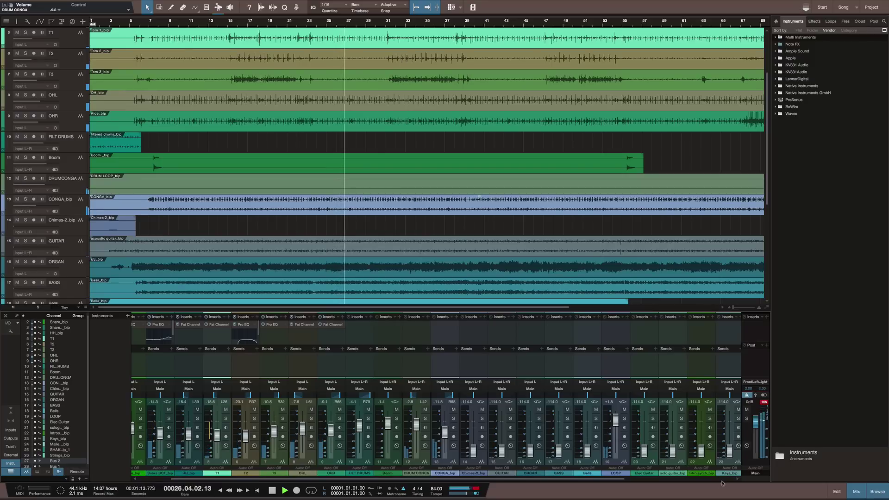
scroll(700, 441, right, 4)
scroll(701, 441, right, 3)
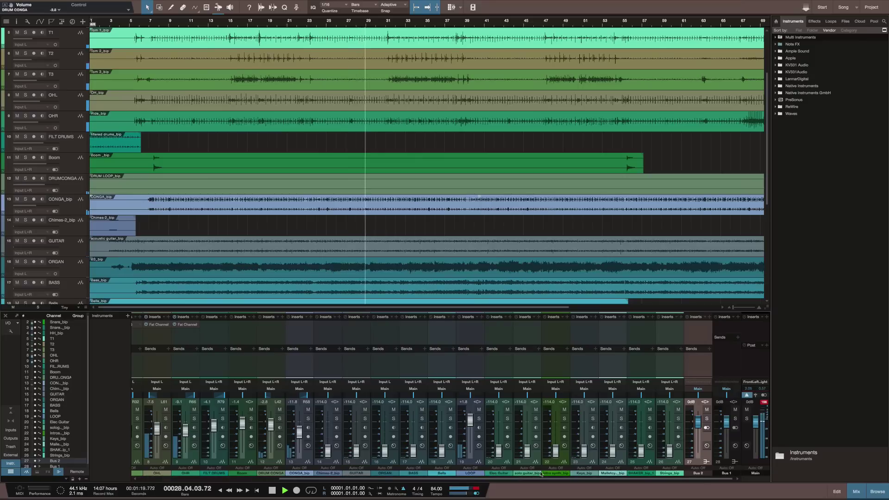
click(472, 461)
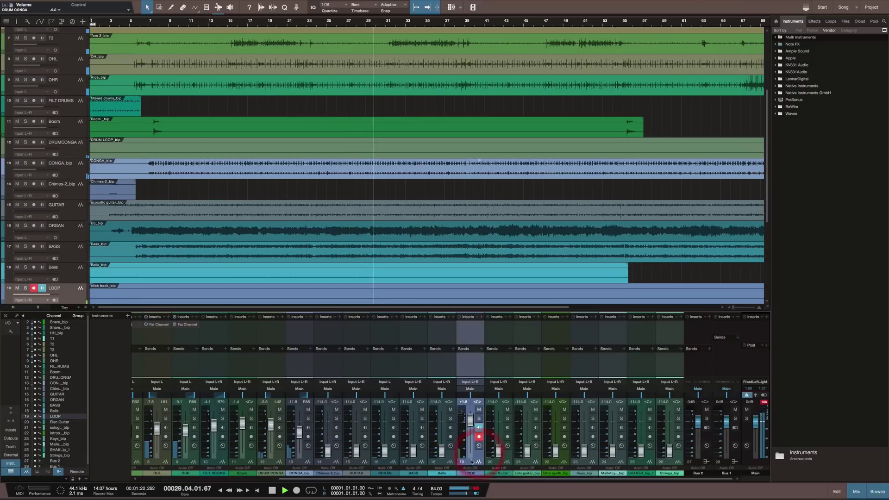
click(479, 381)
right_click(479, 381)
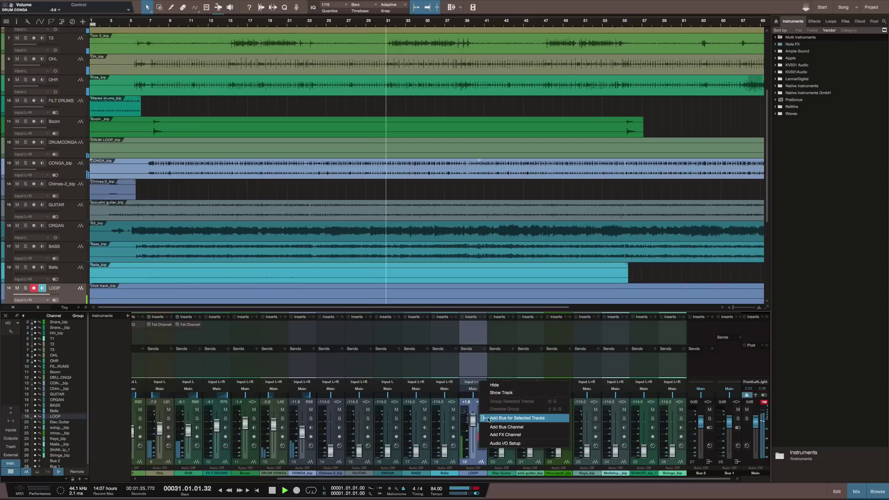
click(472, 364)
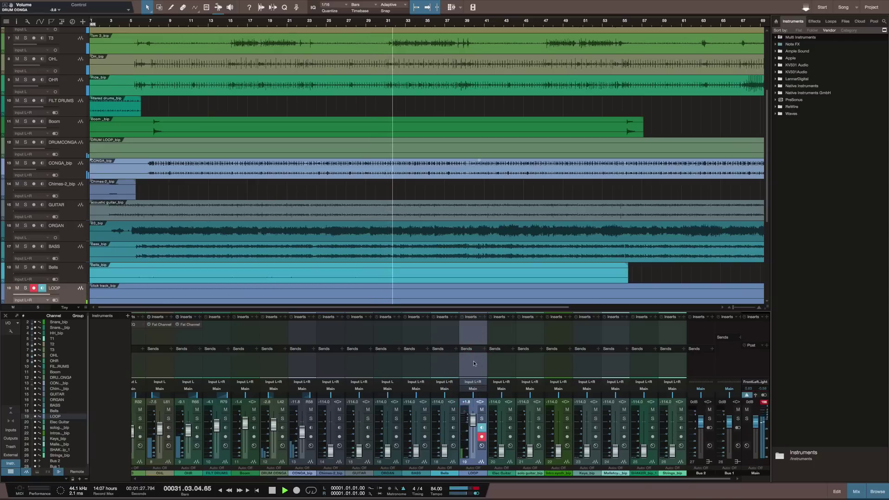
click(472, 388)
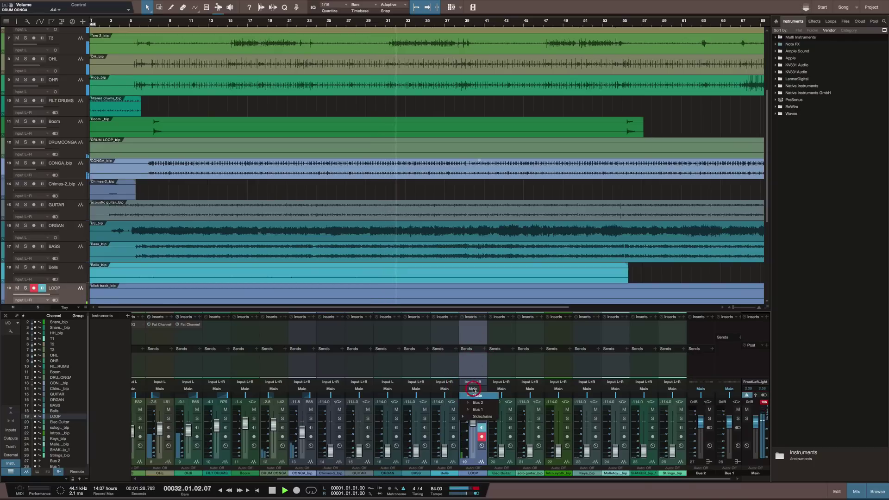
click(472, 416)
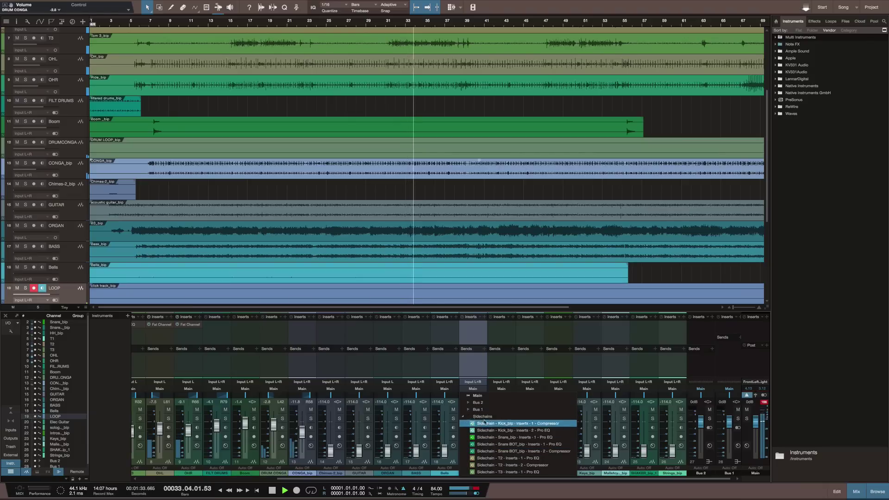
click(478, 380)
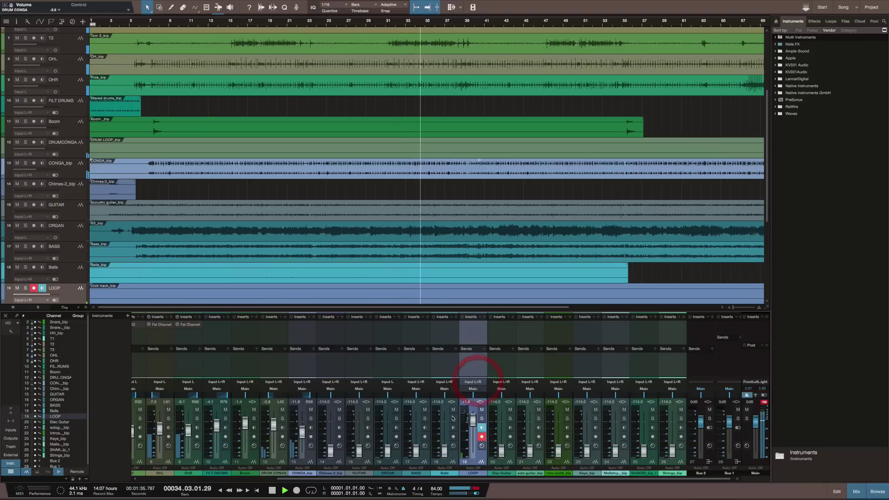
Step: Select the Boom through Chimes-2_bip channels plus LOOP, and add another bus channel to the mixer
scroll(453, 418, left, 6)
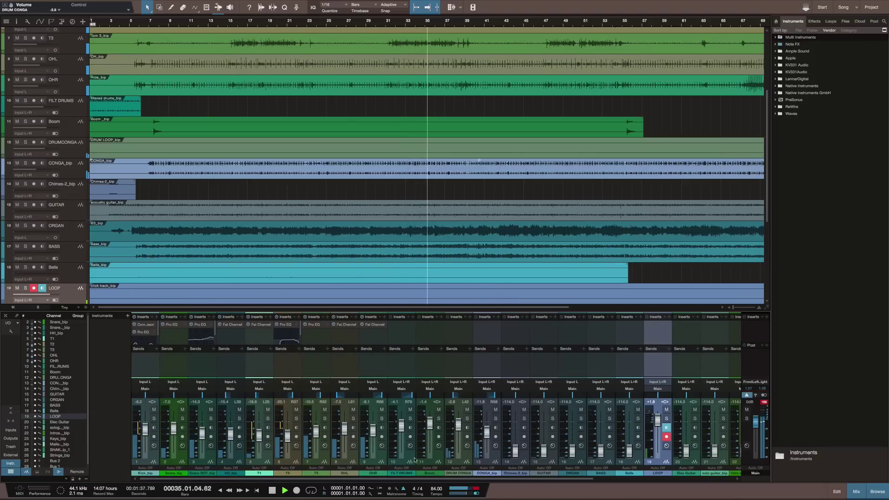
click(469, 456)
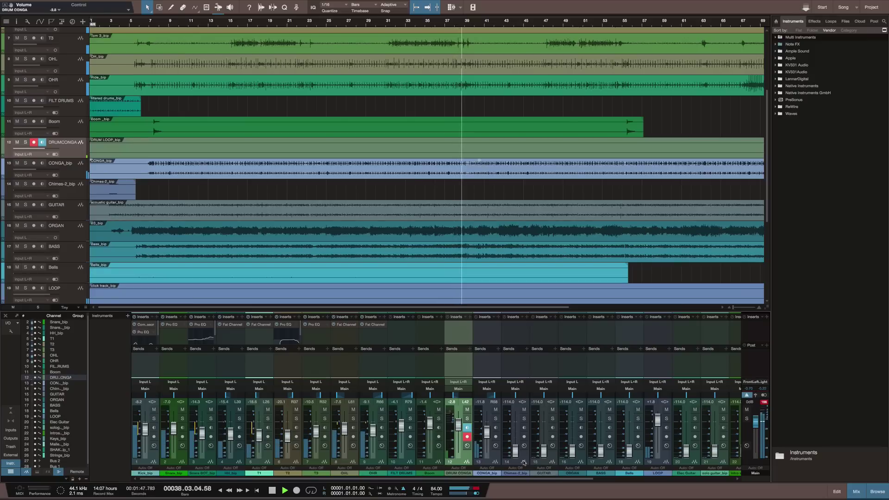
key(Up)
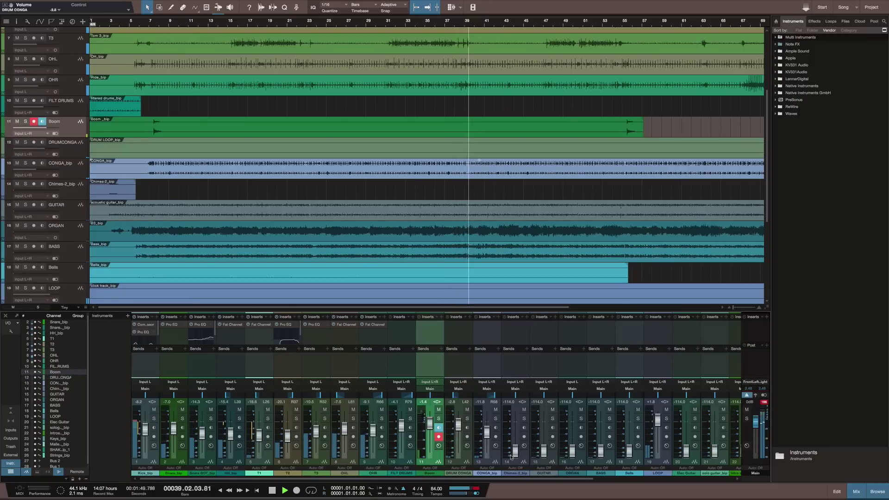
shift+click(523, 448)
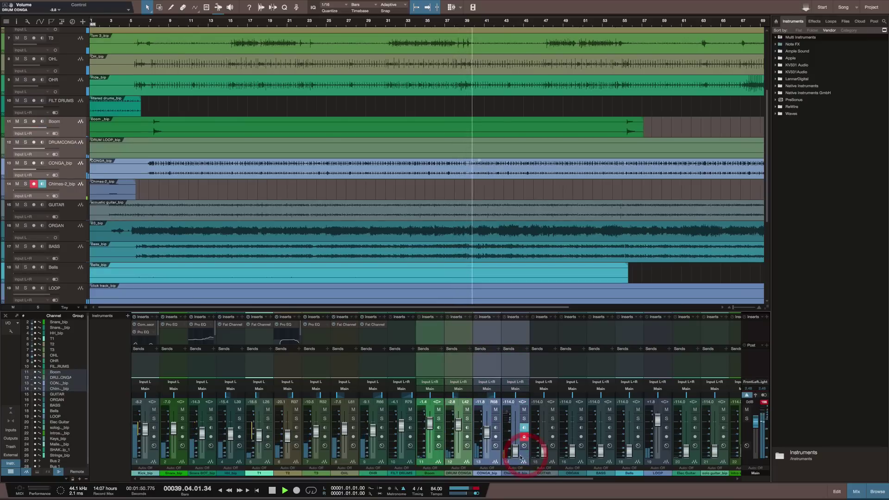
ctrl+click(658, 450)
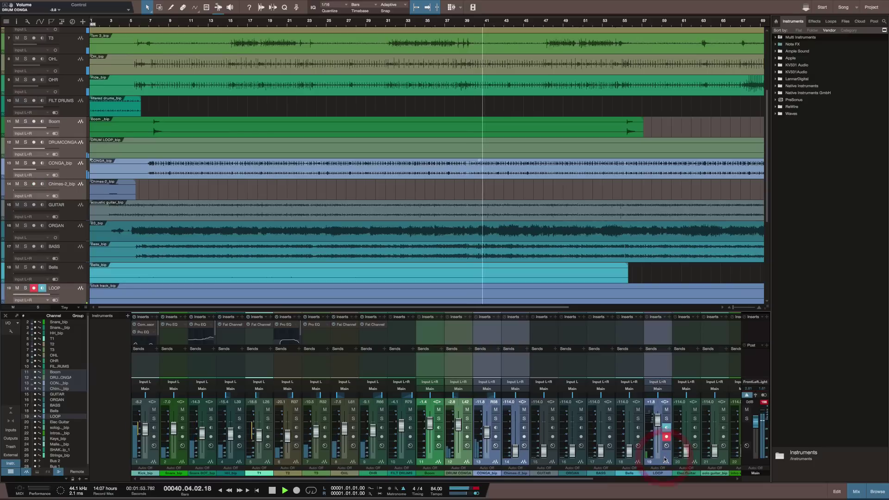
scroll(659, 459, right, 4)
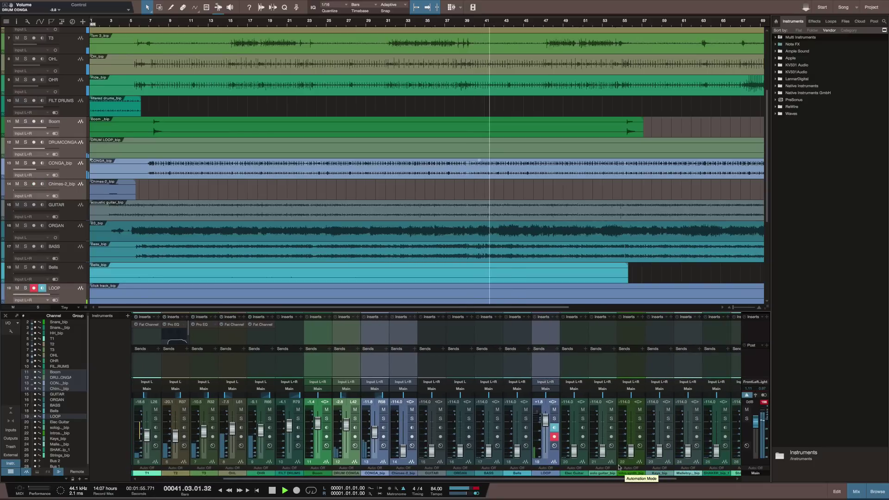
scroll(618, 467, right, 2)
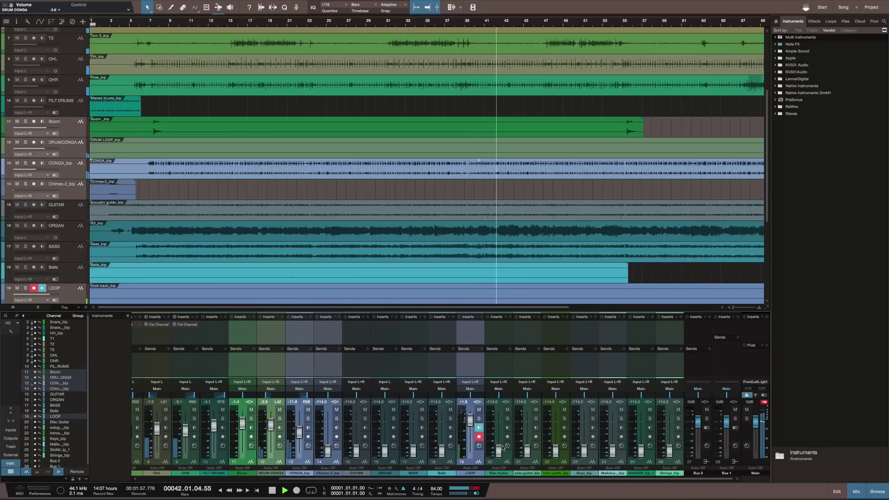
click(470, 388)
click(479, 416)
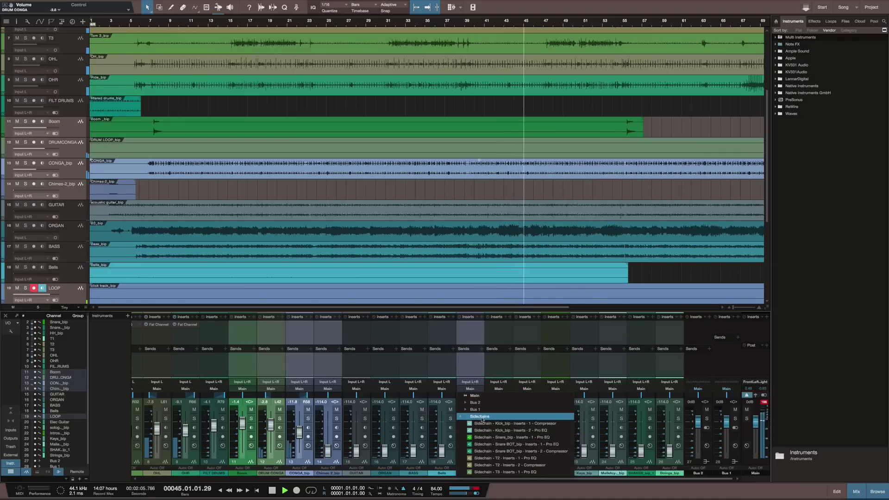
click(481, 382)
right_click(478, 390)
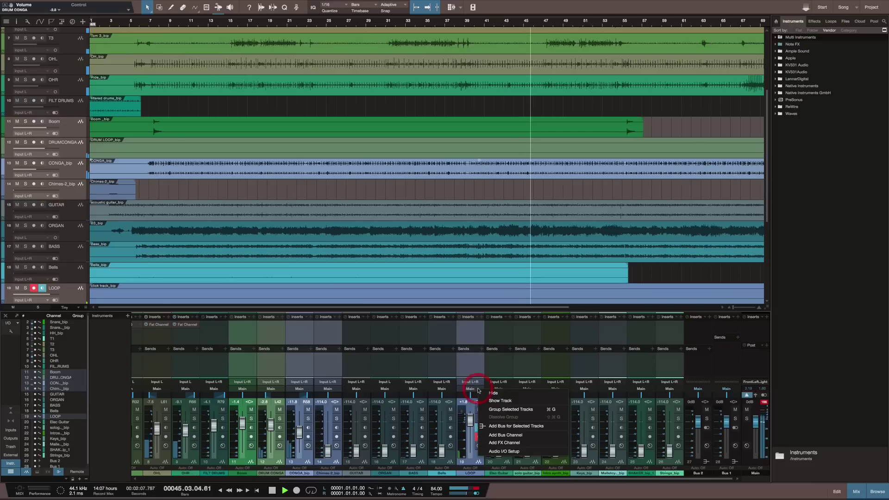
click(520, 436)
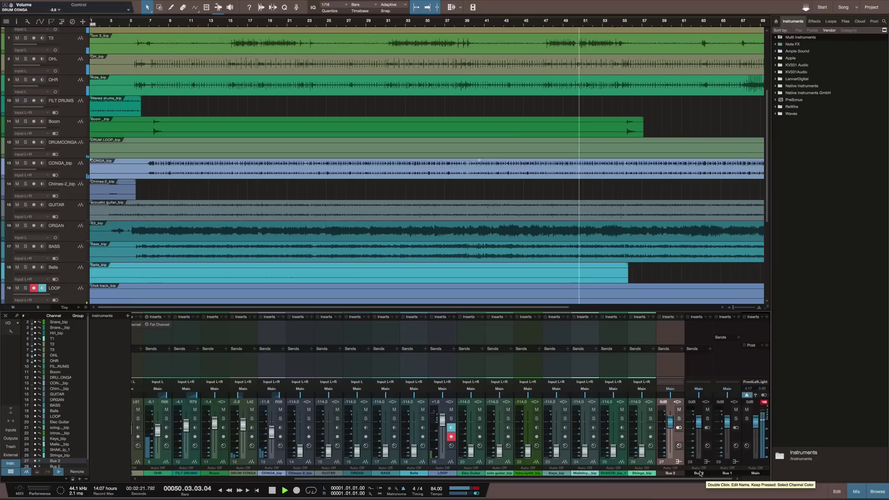
Step: Mute Bus 1, Bus 2 and Bus 3 briefly to check what passes through them, and unmute them again
click(622, 437)
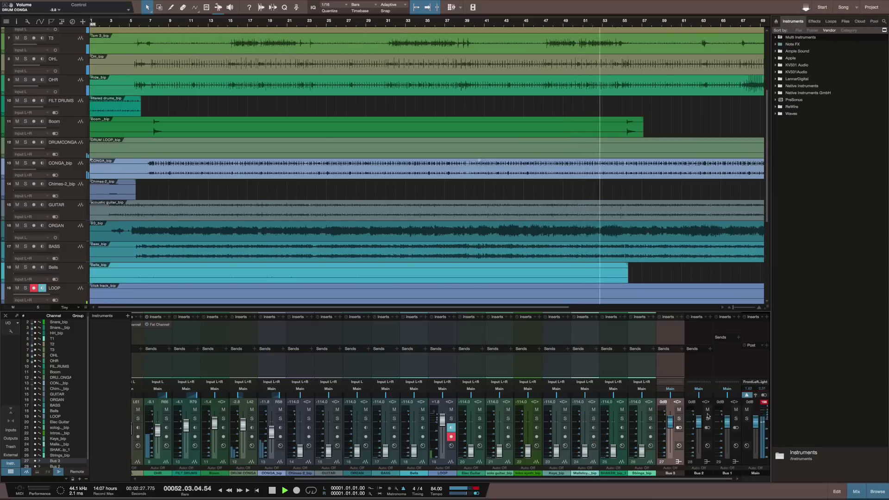
click(735, 409)
click(707, 409)
click(678, 410)
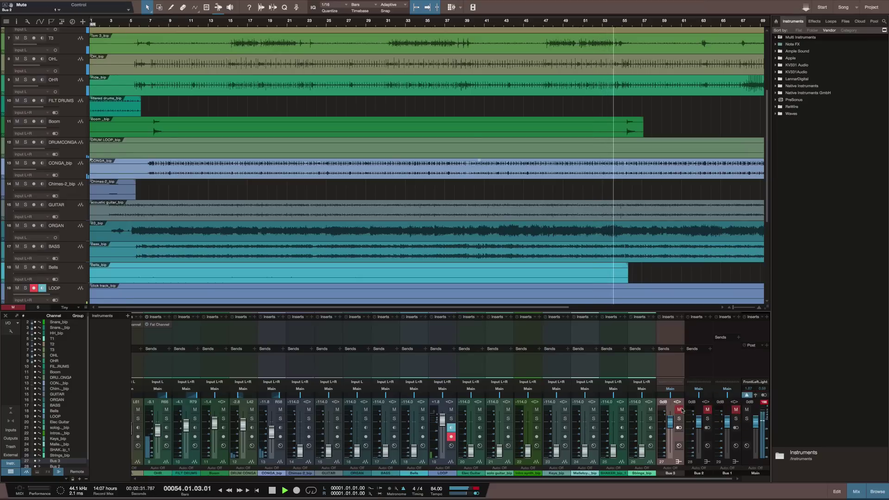
click(707, 409)
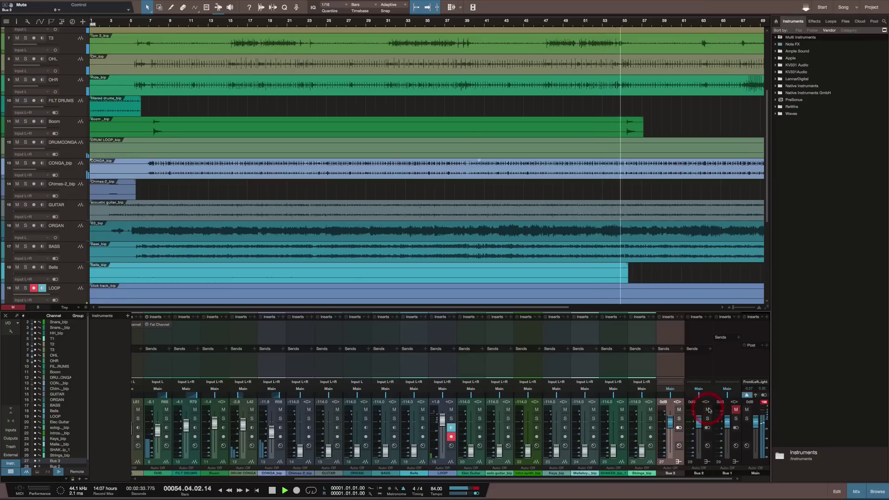
click(735, 409)
Step: Select the Boom, DRUM CONGA, CONGA_bip, Chimes-2_bip and LOOP channels and route their outputs to Bus 3
scroll(360, 428, left, 2)
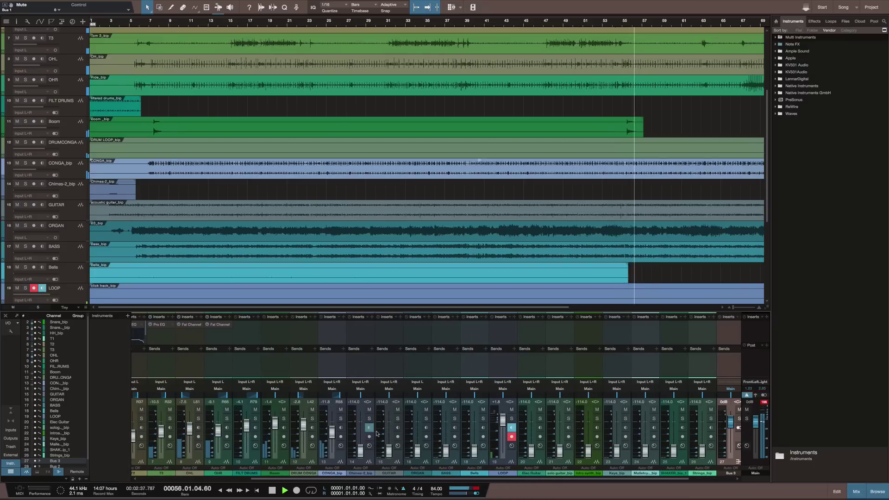
click(272, 474)
right_click(272, 474)
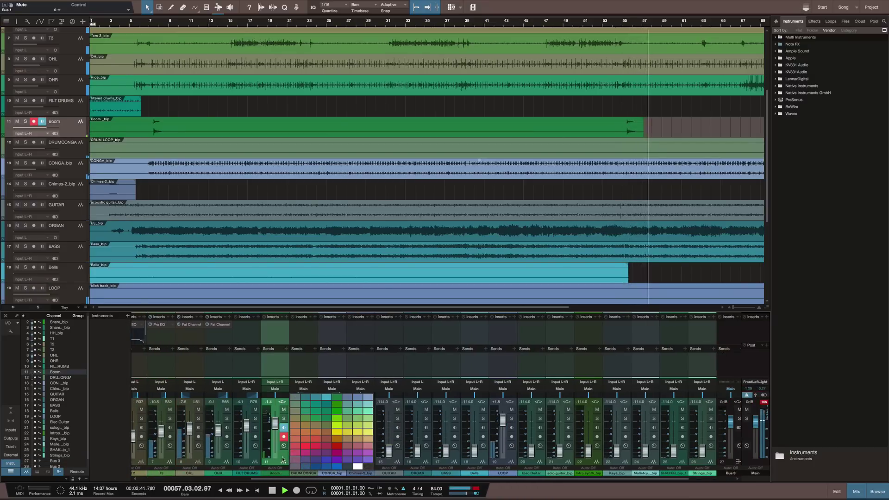
click(304, 450)
click(335, 457)
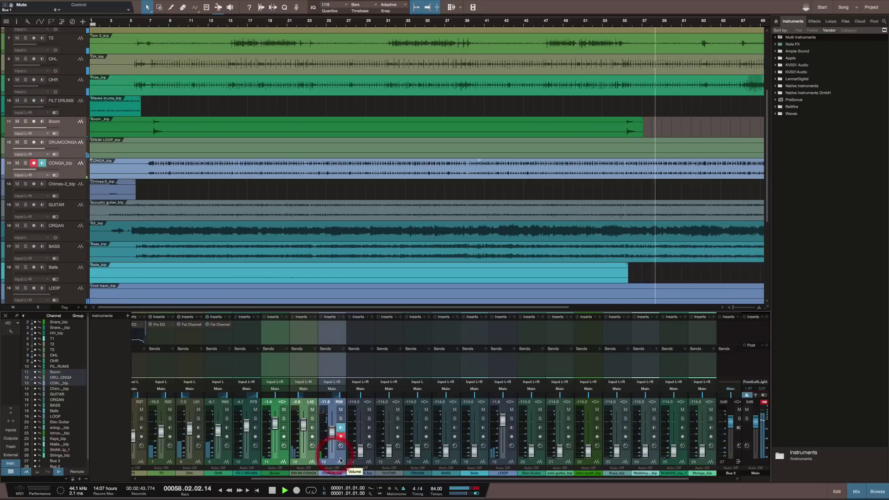
click(368, 458)
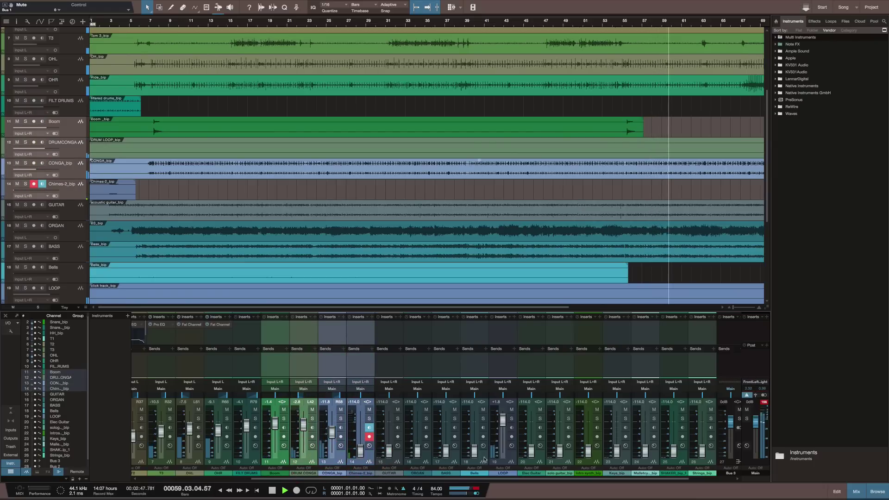
click(512, 455)
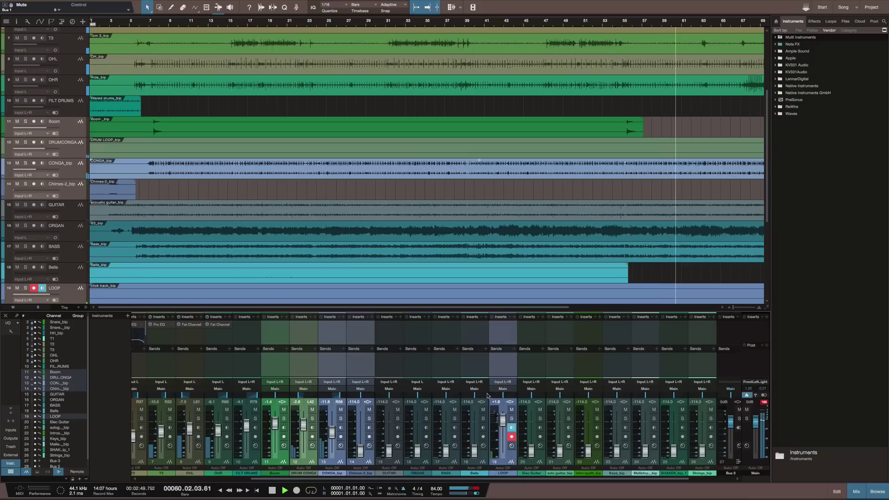
click(507, 389)
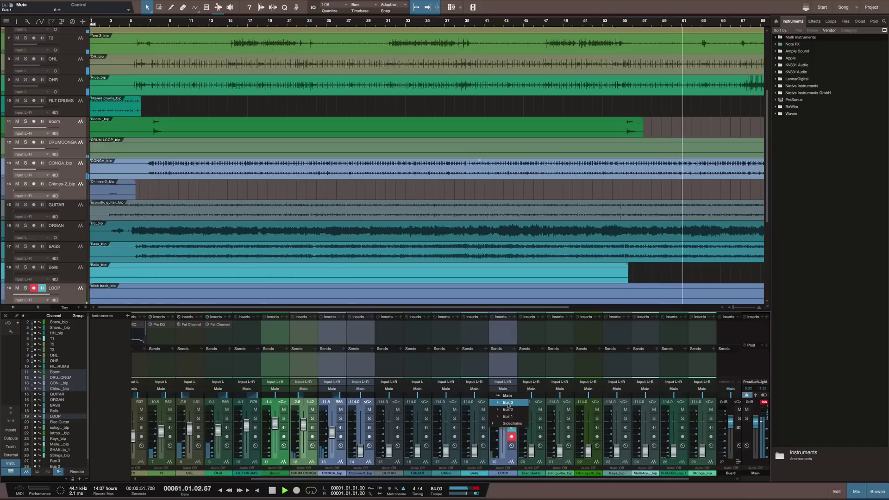
click(507, 403)
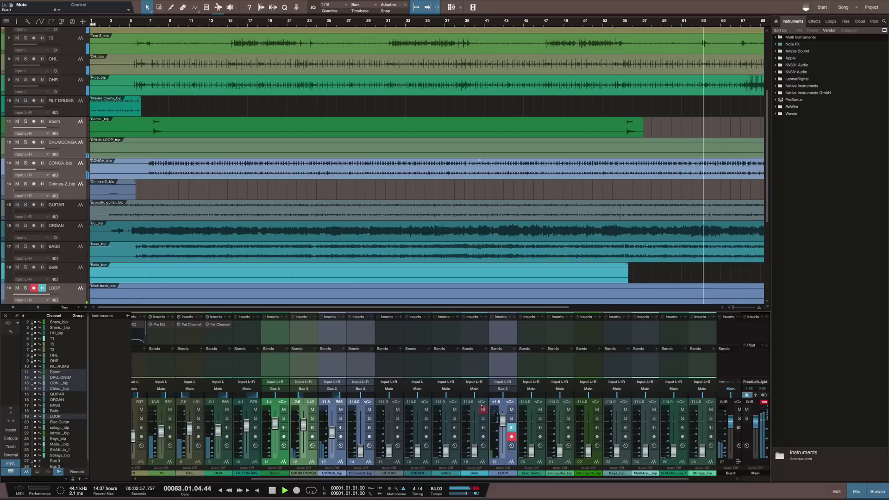
Step: Rename Bus 3 as PERC and toggle its mute to check the percussion routing
scroll(482, 409, right, 3)
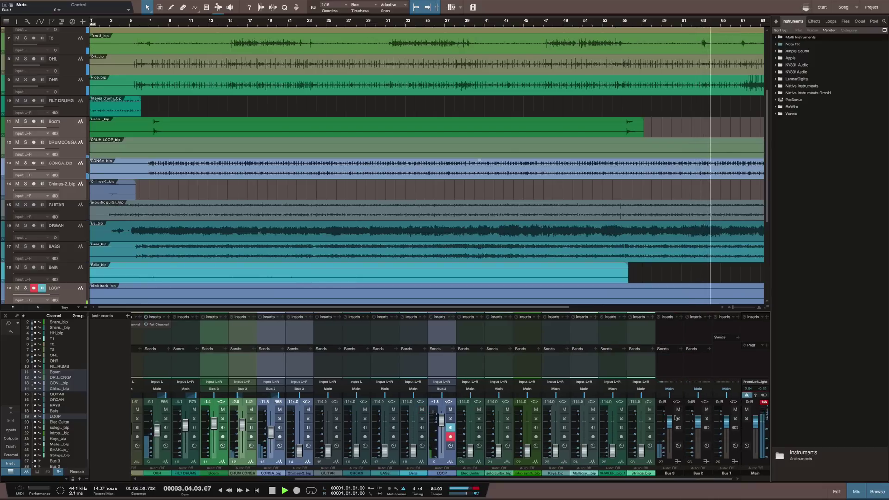
click(669, 473)
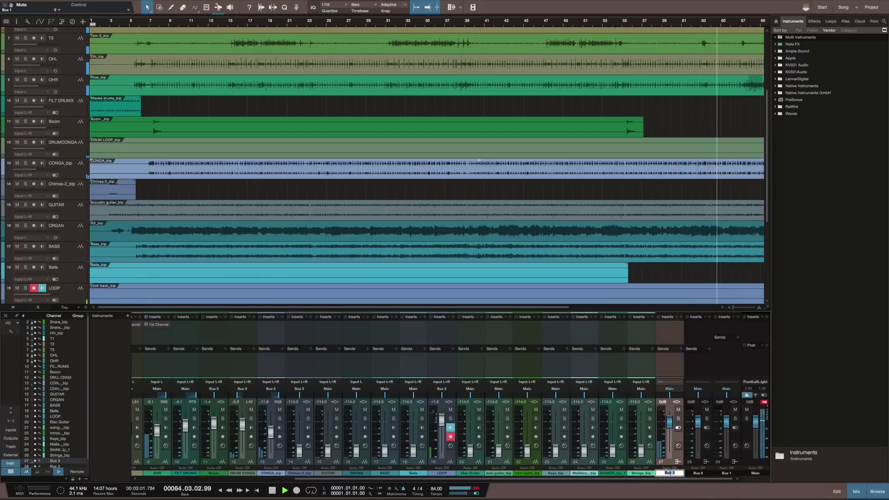
text(PERC)
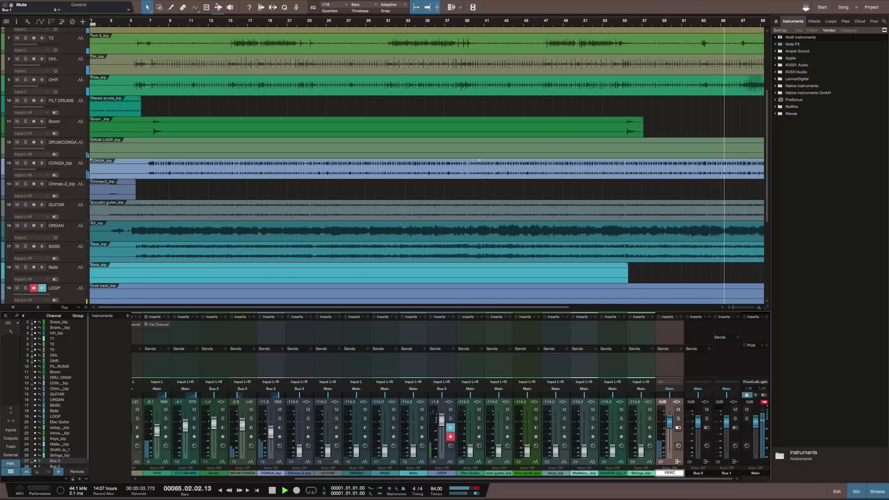
key(Return)
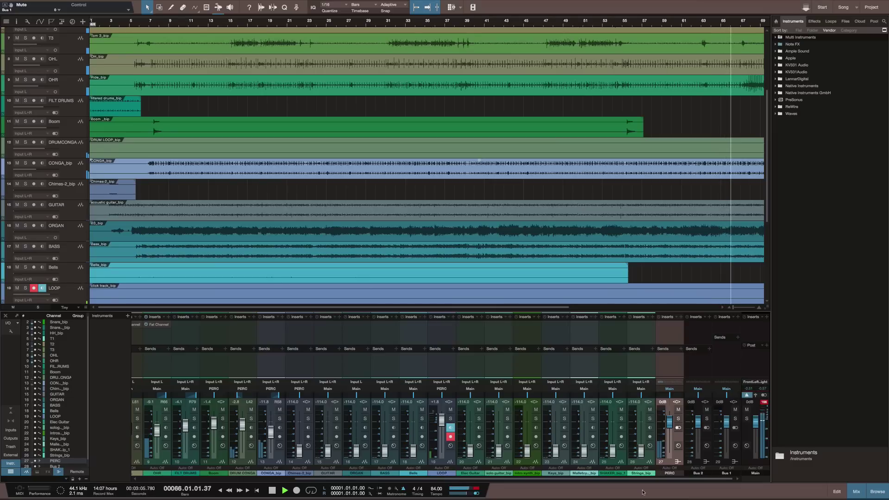
click(679, 410)
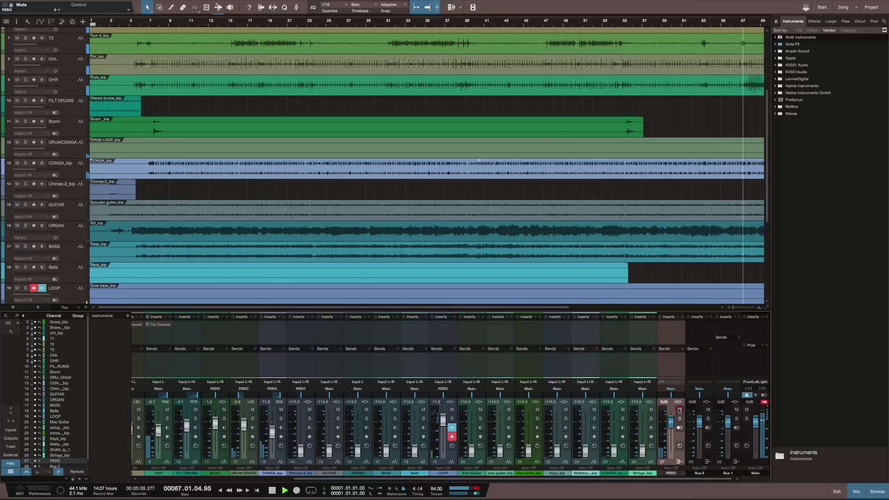
Step: Select the Kick_bip through OHR channels and route their outputs to Bus 1
click(699, 473)
scroll(395, 393, left, 6)
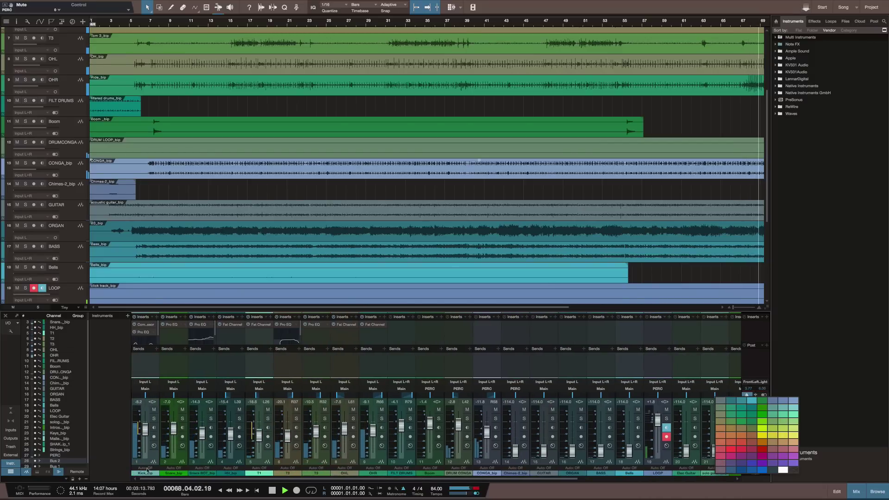
click(134, 468)
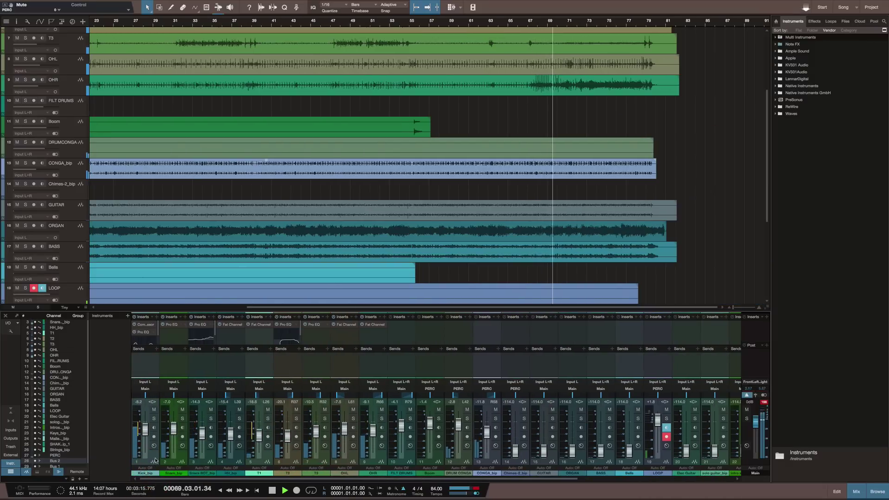
click(134, 462)
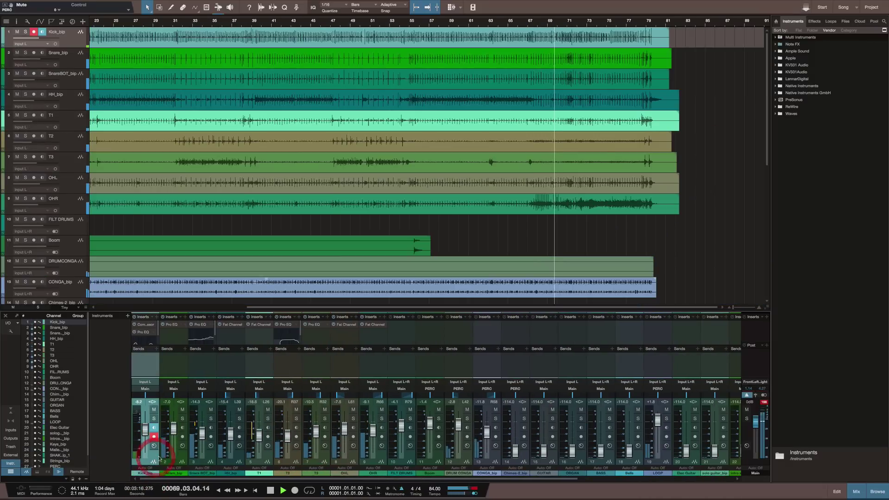
shift+click(380, 460)
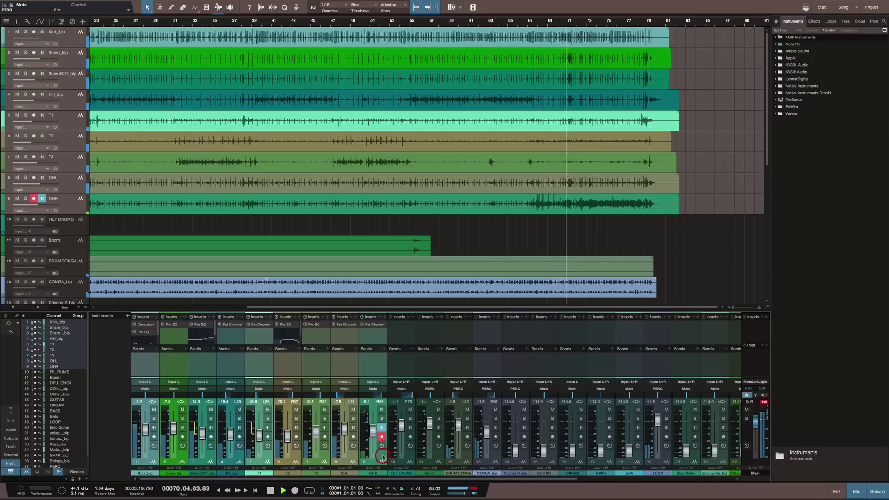
click(374, 389)
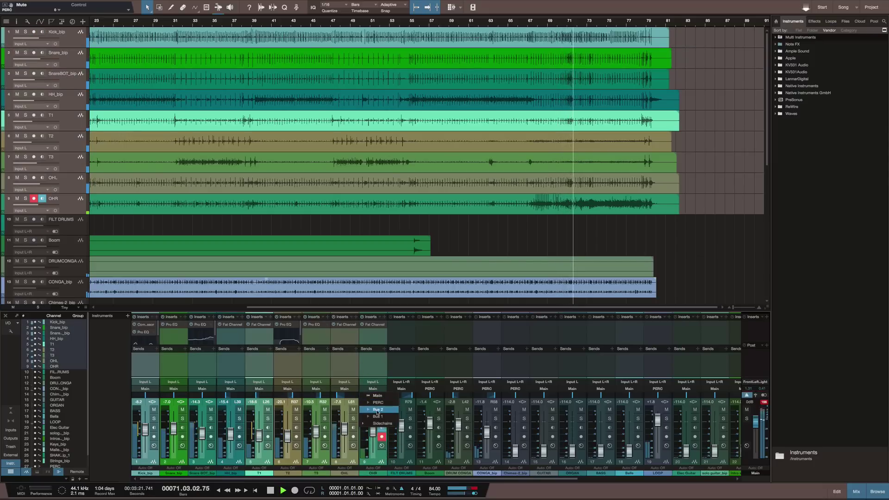
click(376, 416)
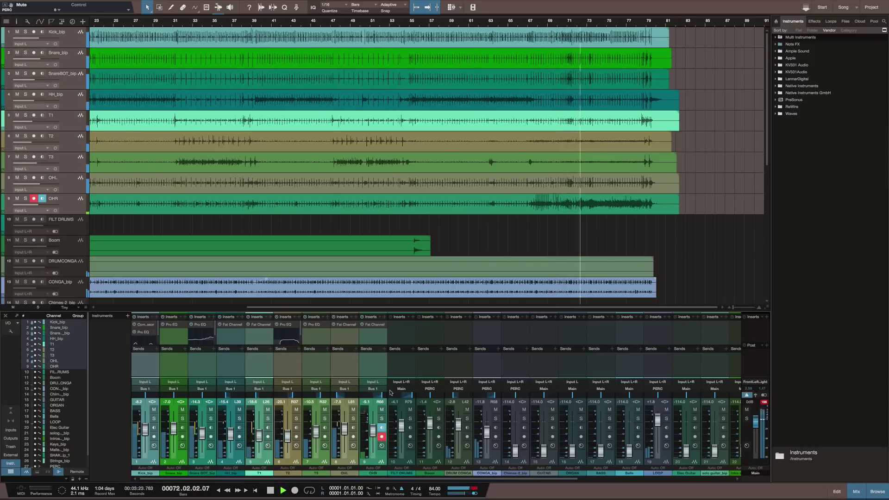
Step: Rename Bus 1 as DRUMS
scroll(435, 401, right, 5)
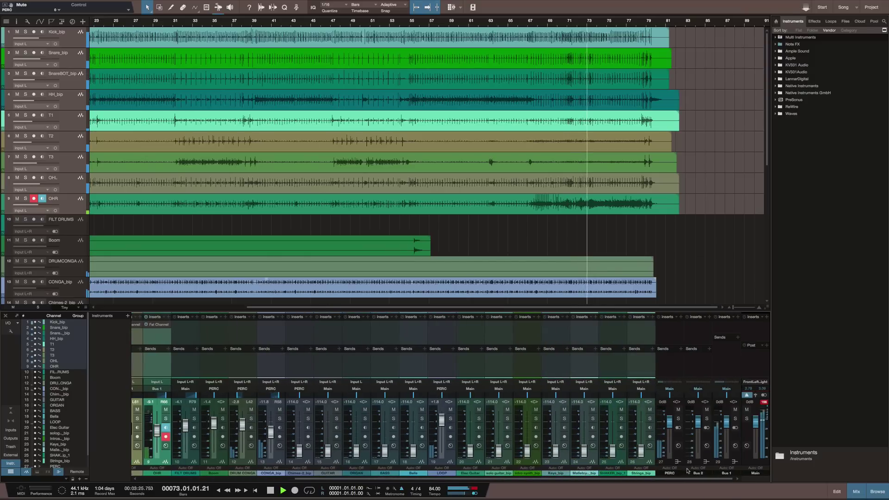
click(725, 472)
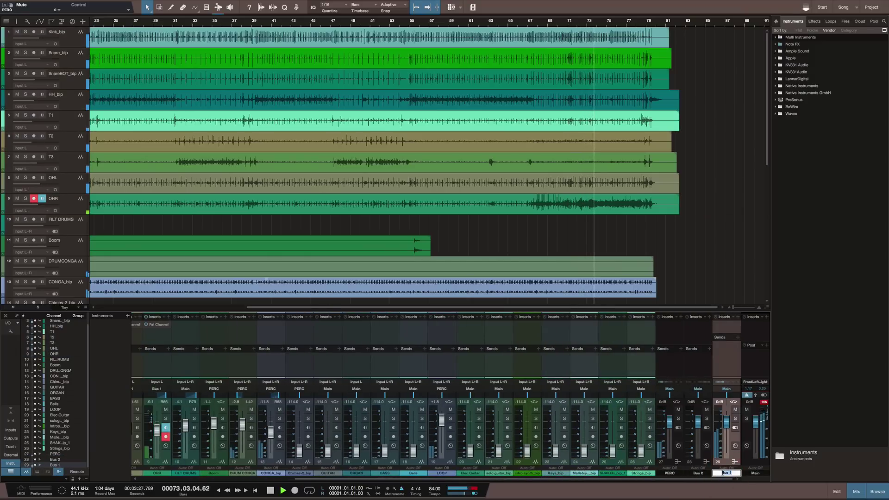
text(DRUMS)
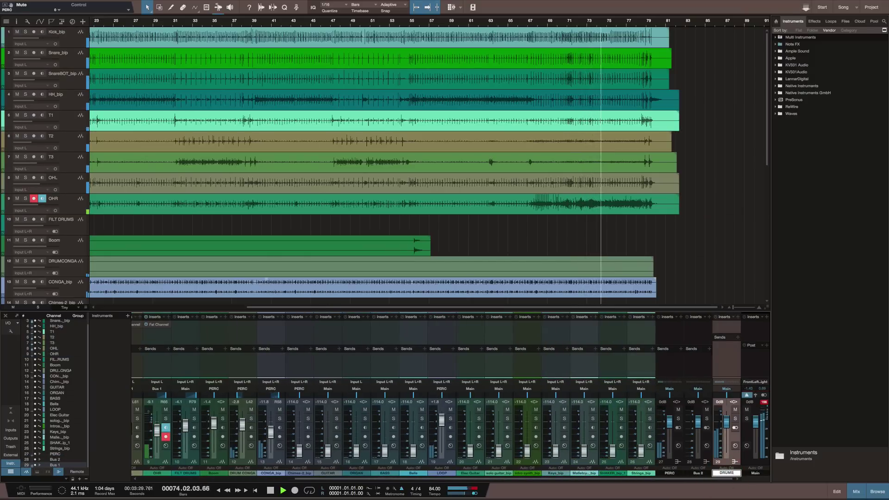
key(Return)
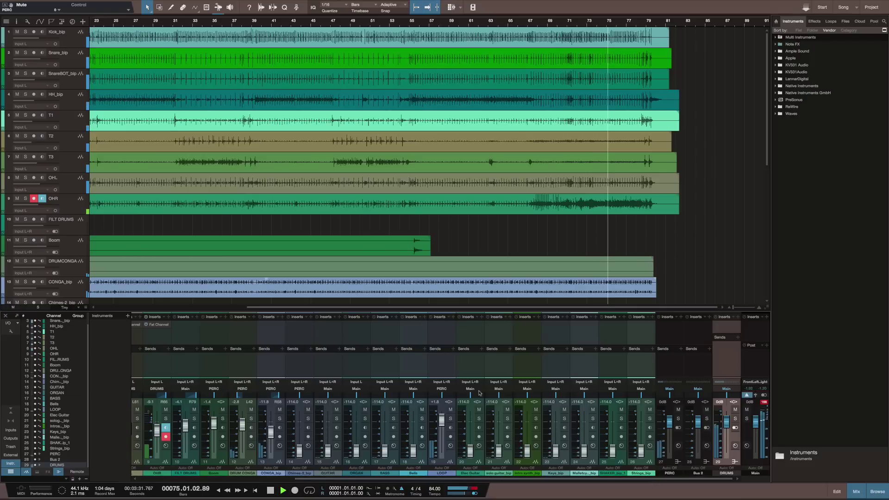
Step: Rebalance the drum faders: raise OHL, lower OHR to -17.2 dB, and slightly raise both snare channels while replaying from around bar 31
scroll(386, 377, left, 5)
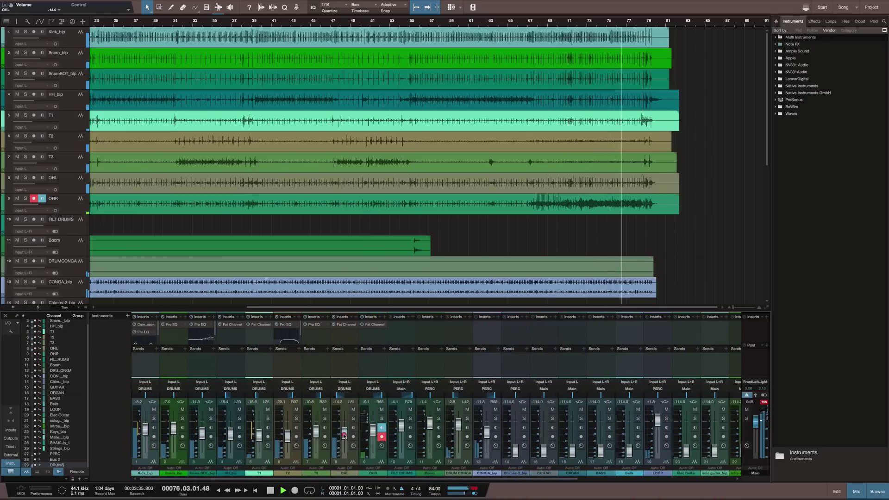
drag(343, 431, 373, 434)
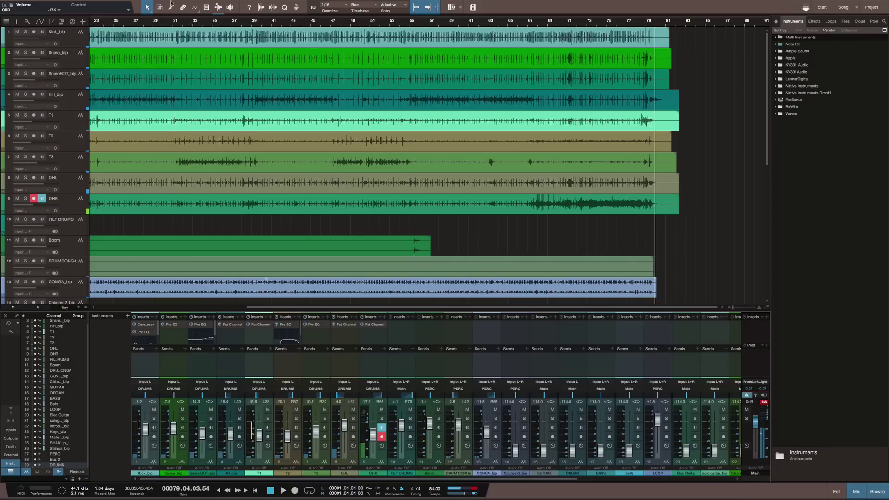
drag(173, 24, 175, 30)
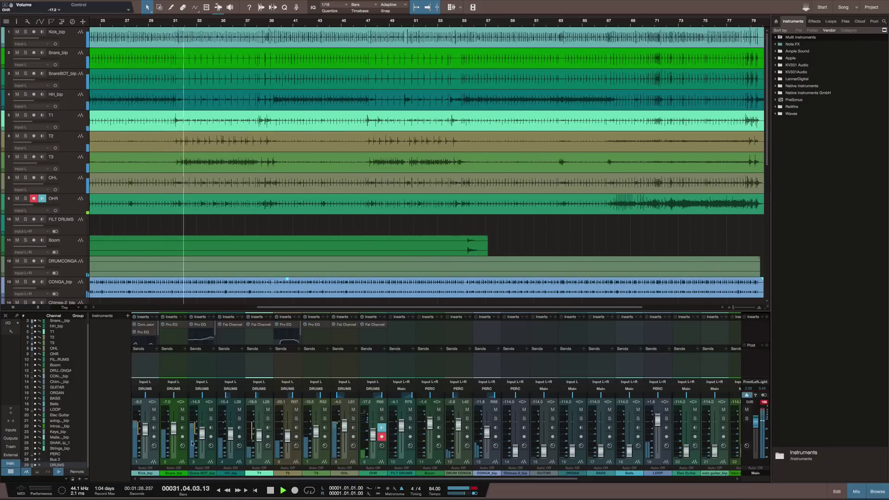
drag(174, 430, 174, 427)
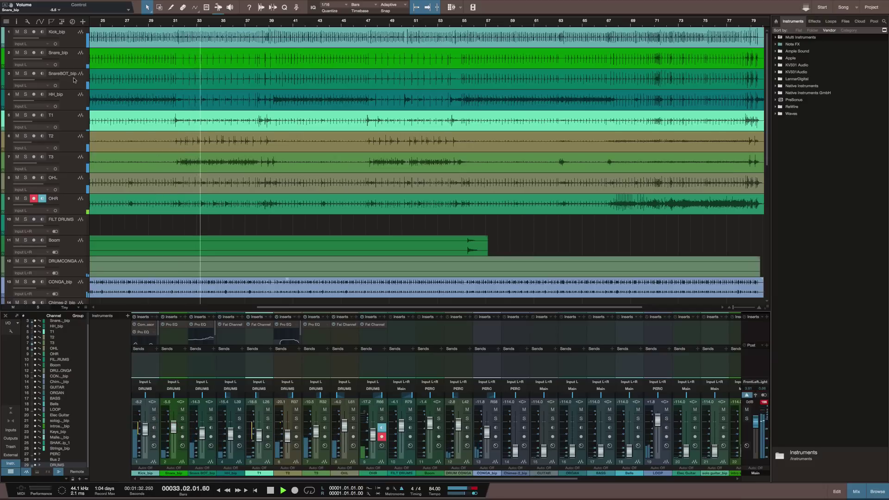
click(65, 53)
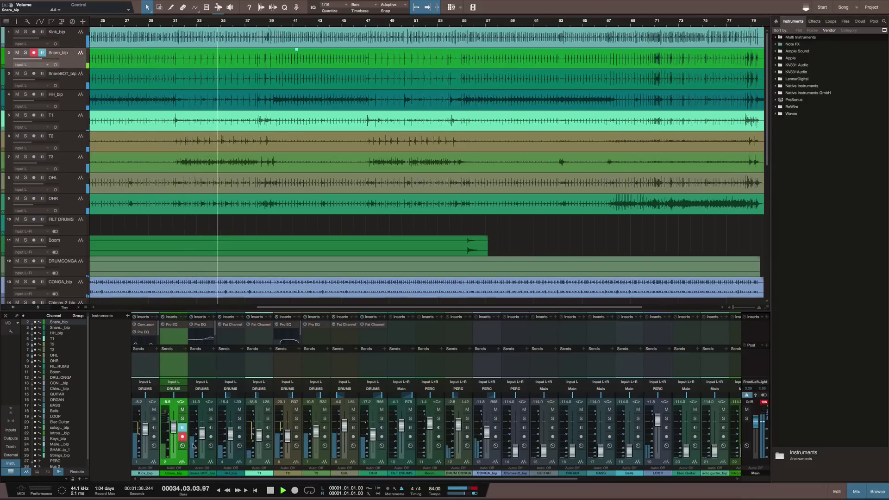
drag(204, 442, 204, 439)
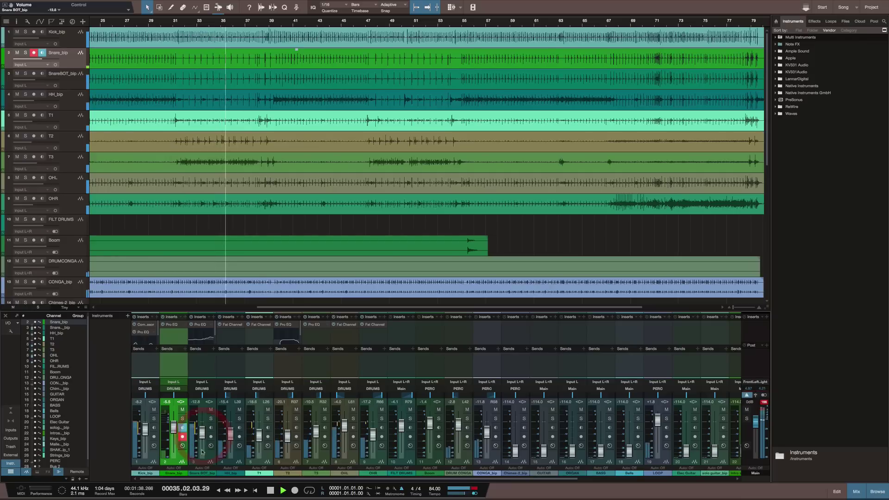
Step: Turn off input monitoring and record arming on the Snare_bip track, and resume playback with the bus channels in view
scroll(282, 377, right, 4)
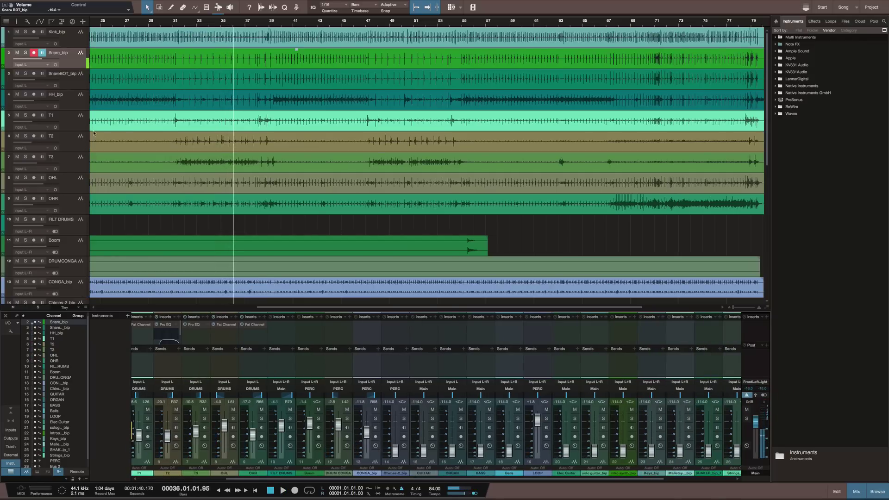
click(42, 52)
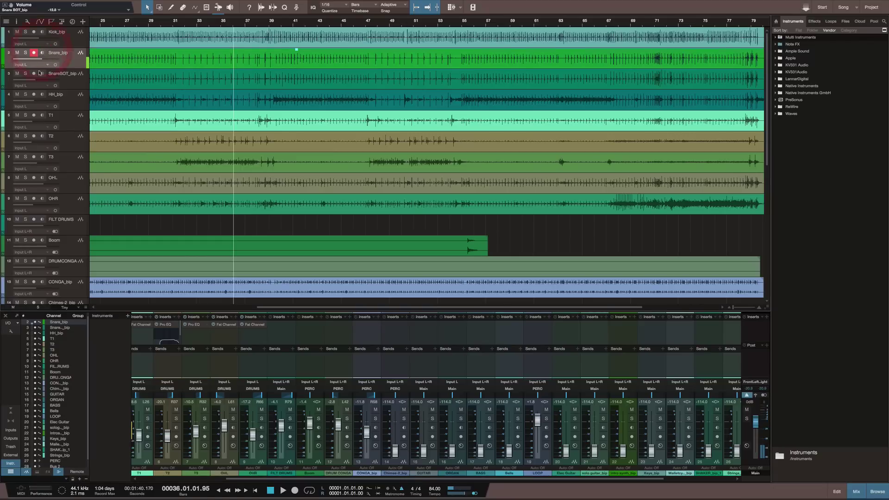
click(34, 54)
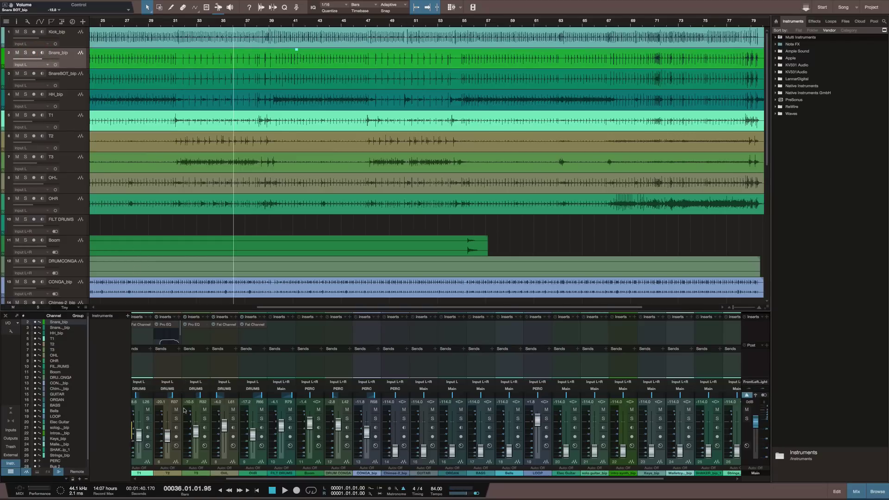
scroll(181, 409, right, 3)
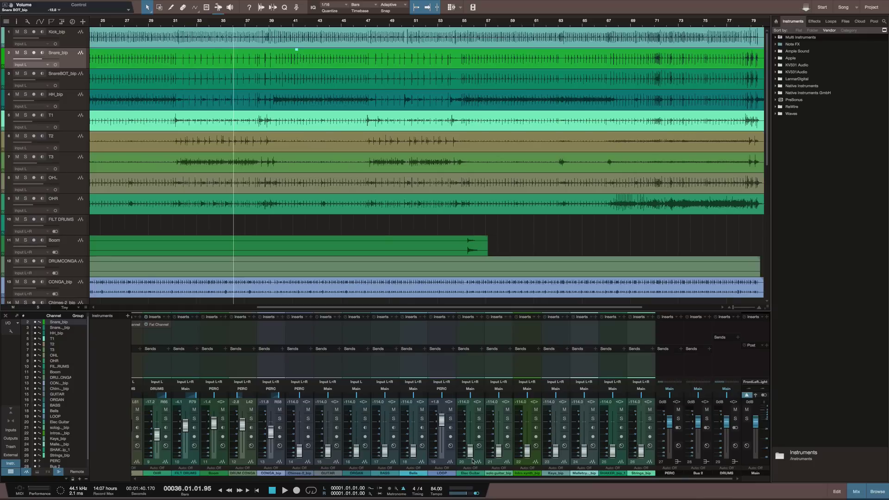
key(space)
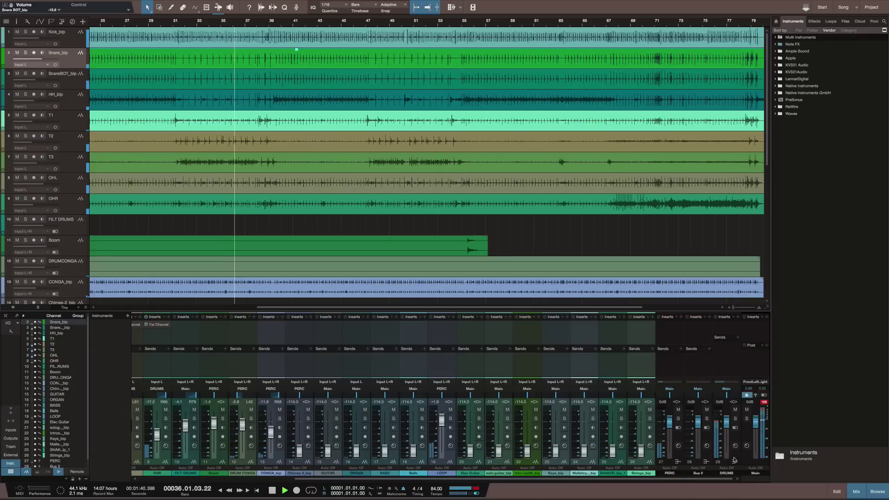
Step: Check the bus routing by ear, briefly muting the DRUMS bus and soloing the PERC bus before stopping playback
click(735, 410)
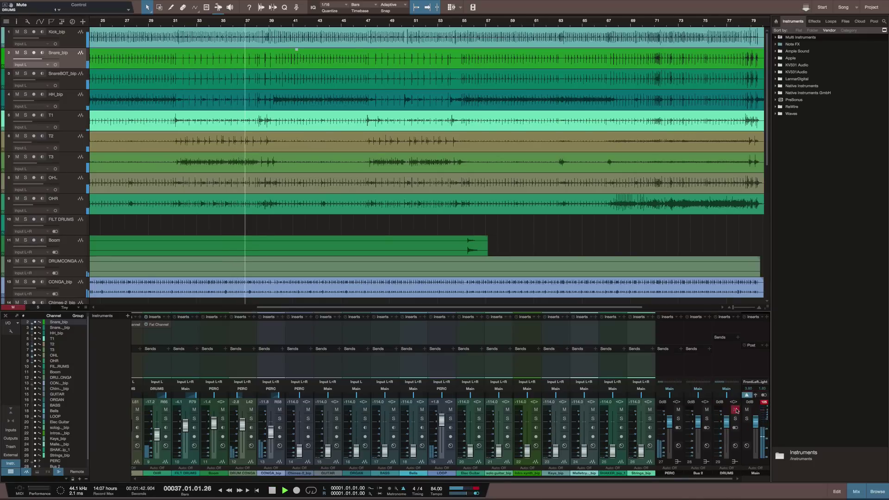
click(735, 410)
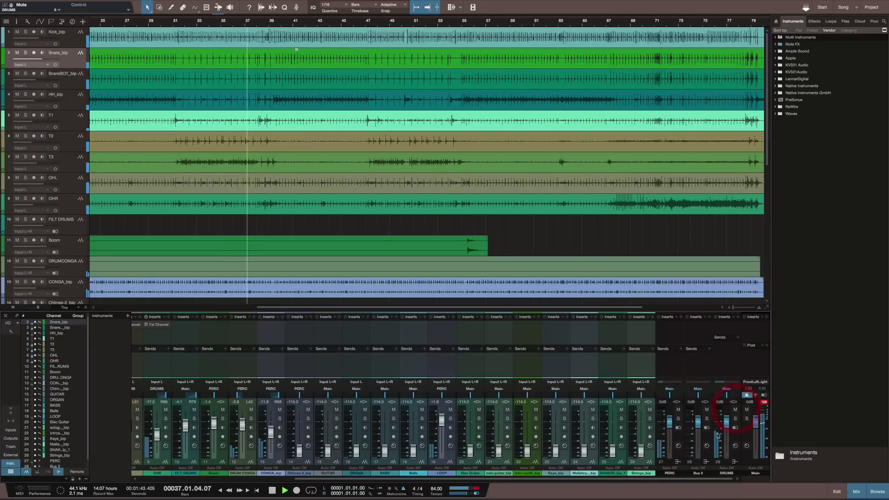
click(678, 418)
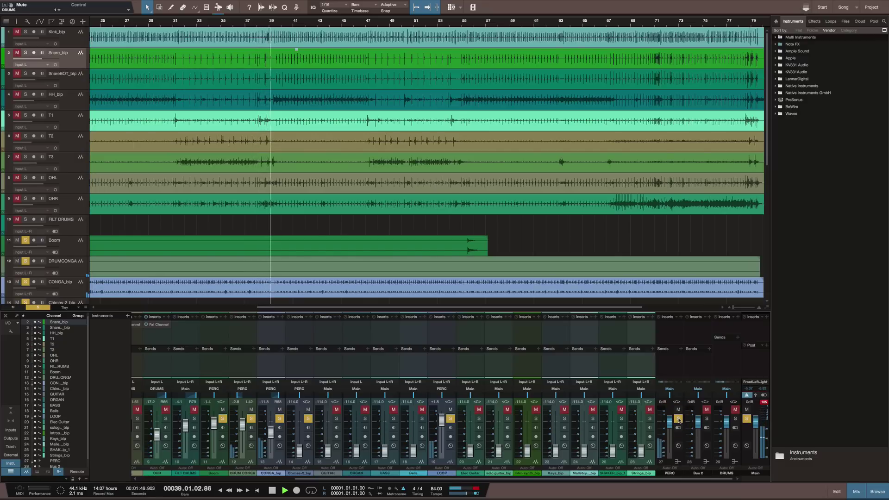
click(678, 418)
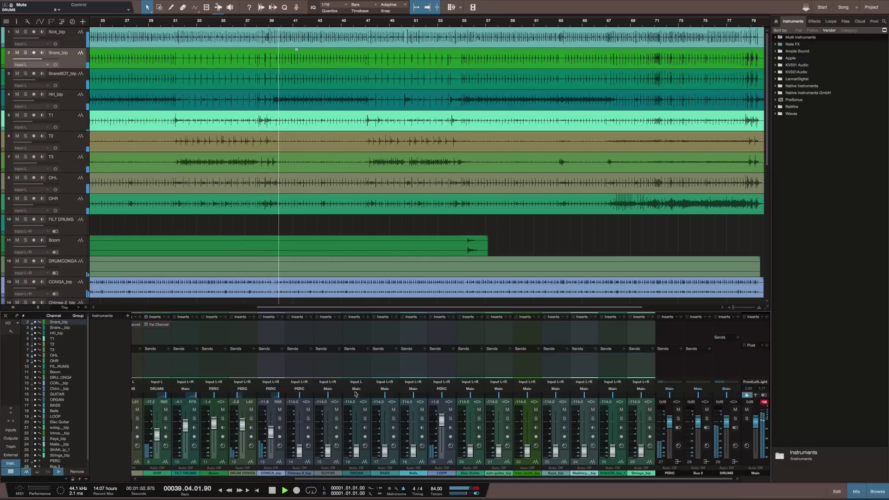
key(space)
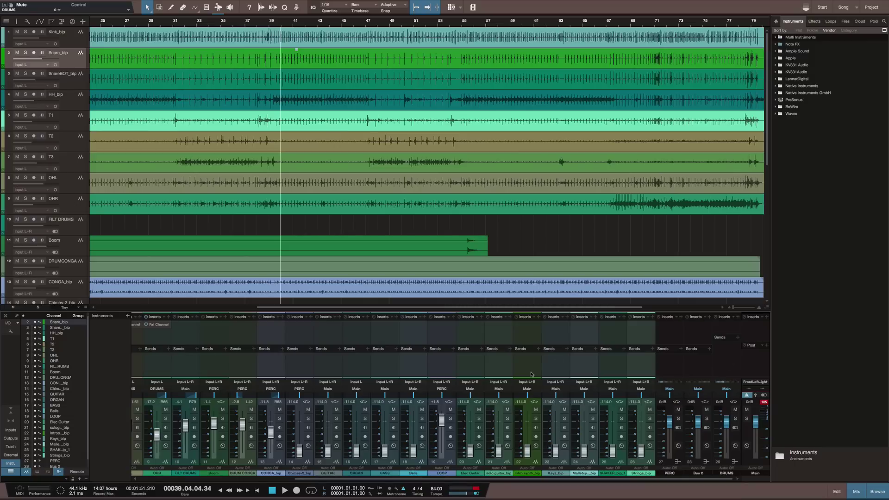
Step: Bring the silent Chimes-2_bip and GUITAR channels into the mix during playback by raising their faders
scroll(220, 374, left, 8)
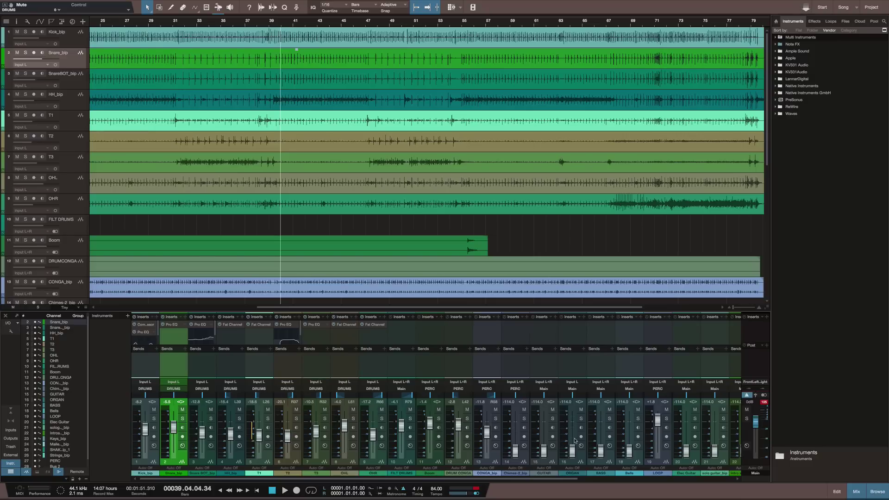
key(space)
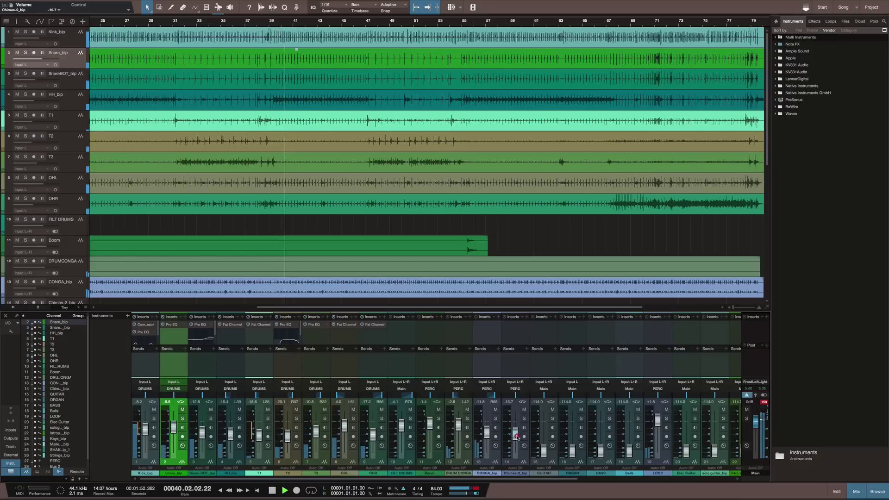
drag(515, 449, 517, 435)
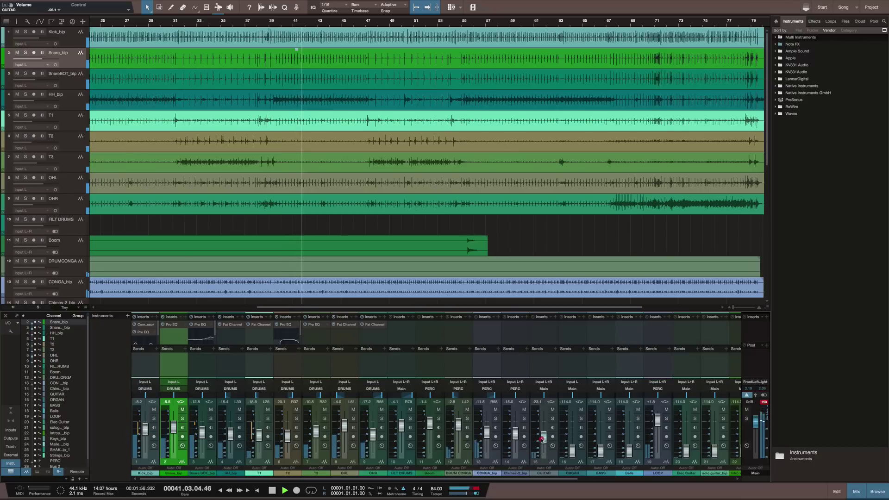
drag(542, 447, 538, 431)
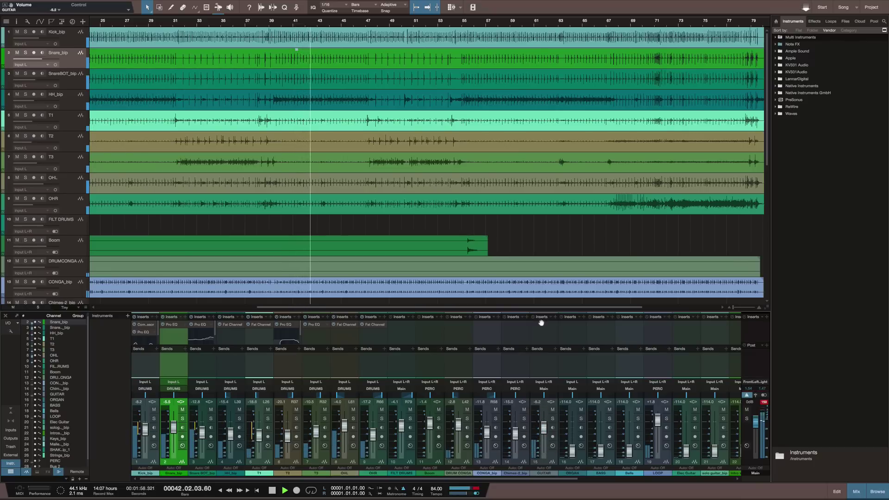
Step: Find the Compressor effect by searching for "COMPRE" and insert it on the GUITAR channel
scroll(537, 372, right, 2)
click(500, 328)
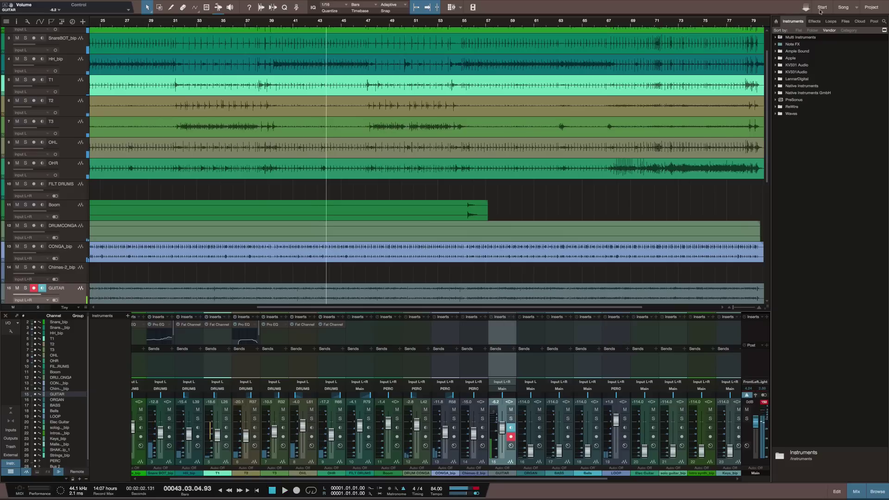
click(883, 22)
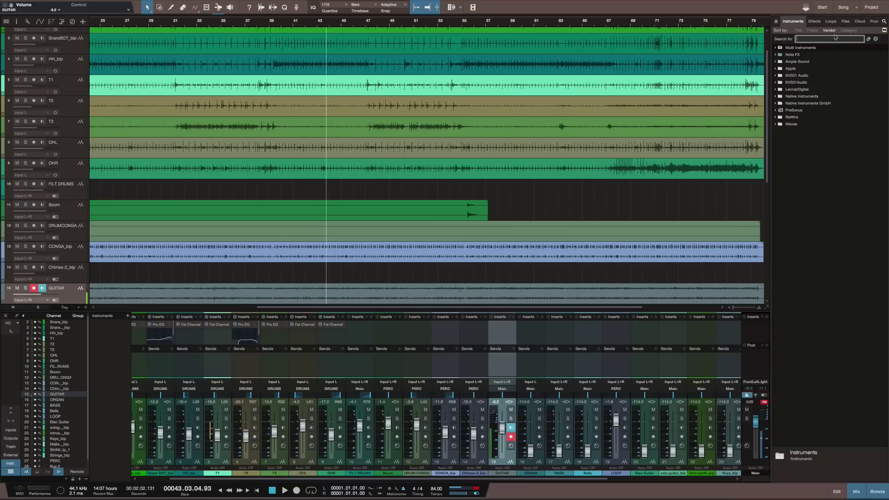
click(848, 31)
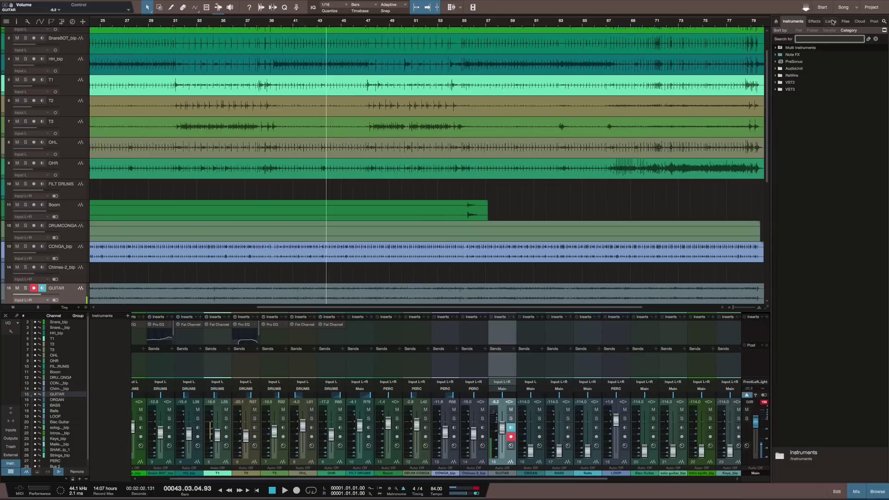
click(813, 21)
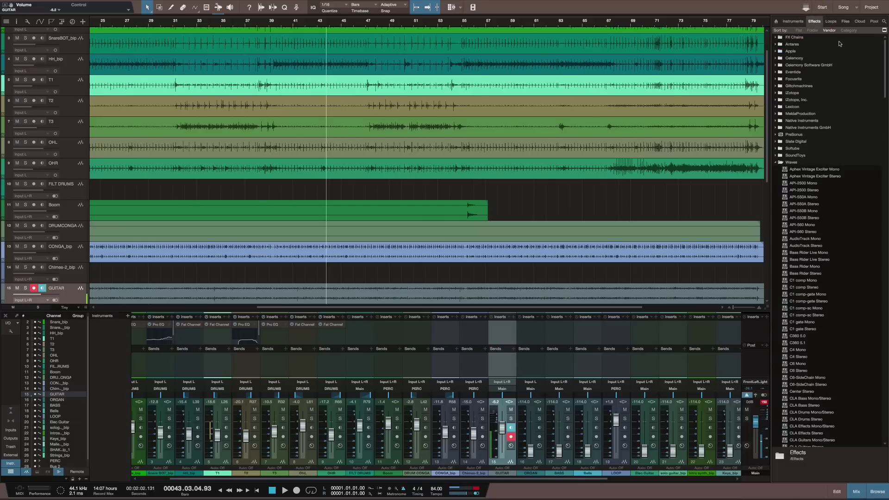
click(884, 21)
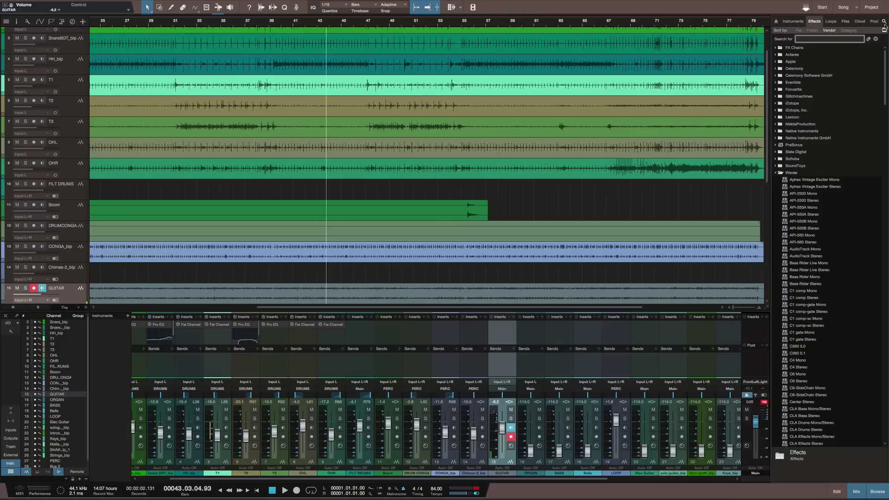
text(COMPRE)
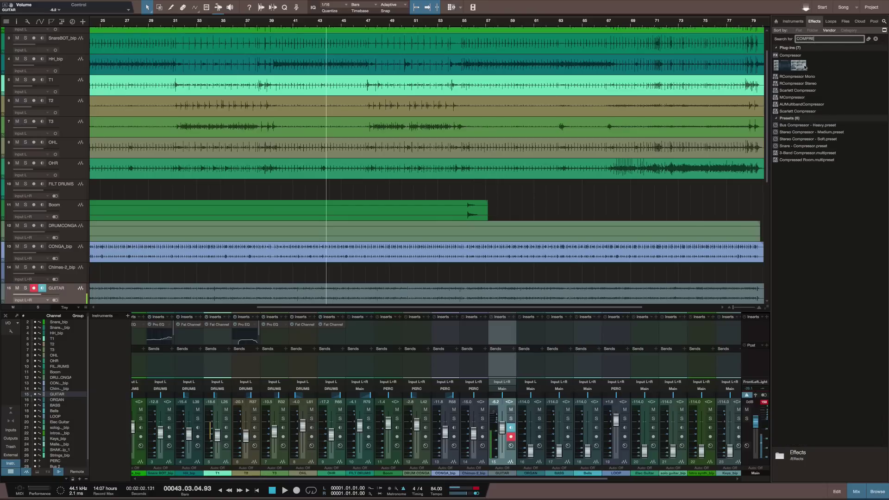
drag(801, 67, 500, 328)
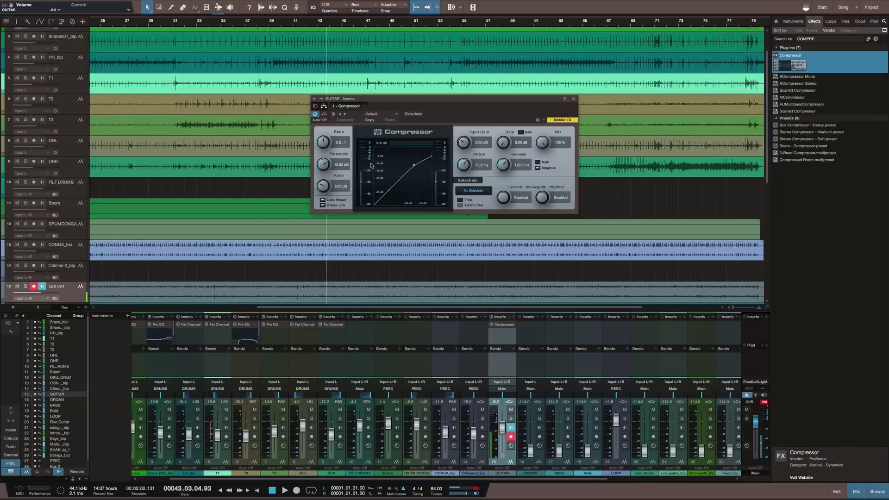
Step: Turn off input monitoring on the GUITAR channel and raise its fader to about -3.3 dB
click(510, 427)
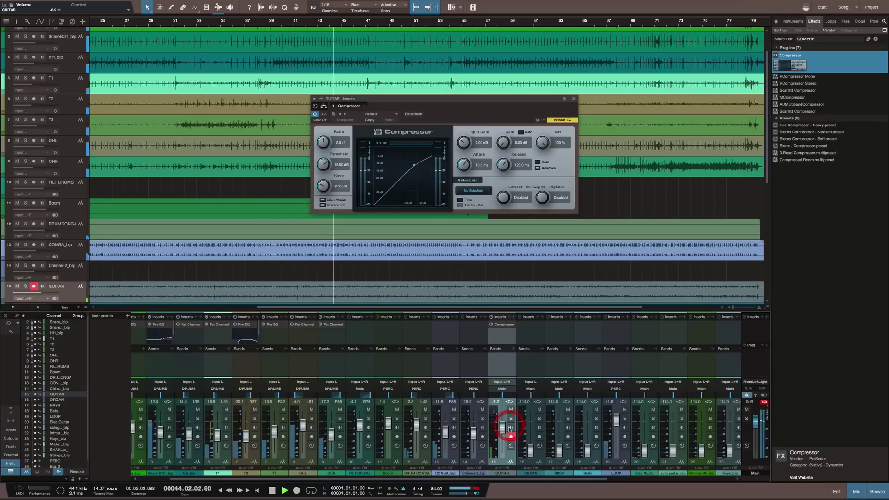
drag(503, 431, 503, 427)
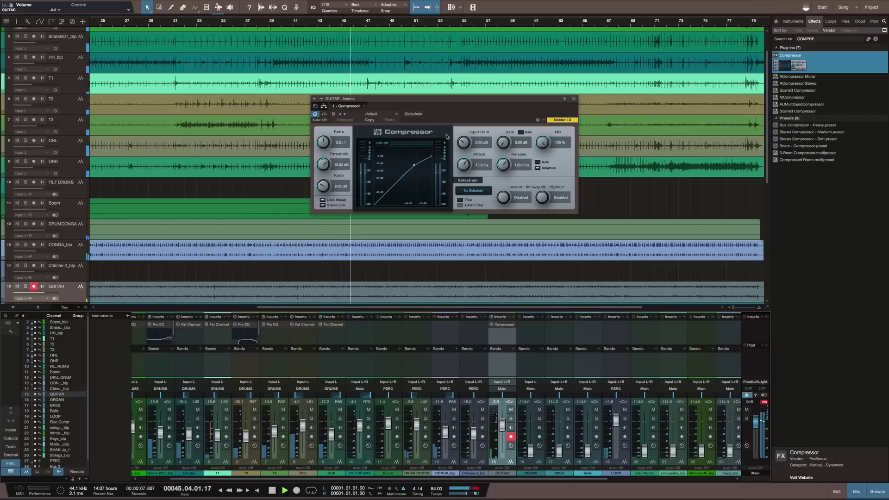
Step: Load the Acoustic Guitar 1 preset from the Guitar presets into the GUITAR channel's Compressor
click(358, 107)
click(361, 107)
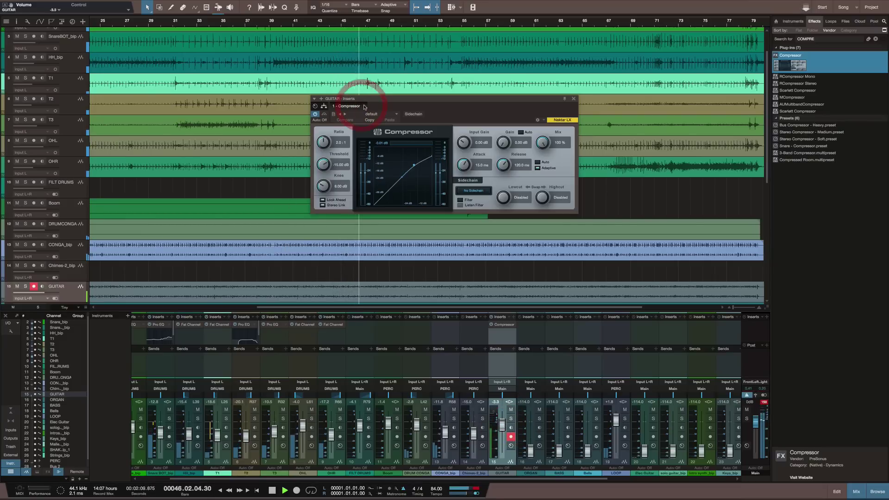
click(389, 115)
click(369, 135)
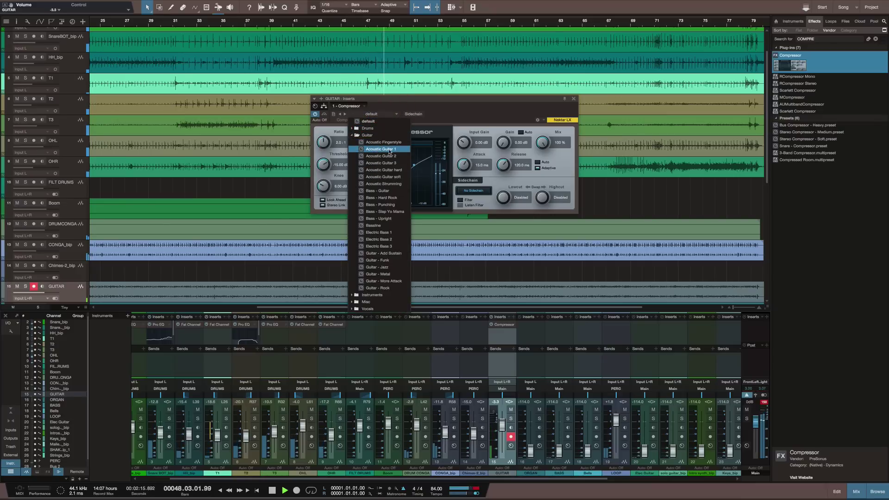
click(390, 149)
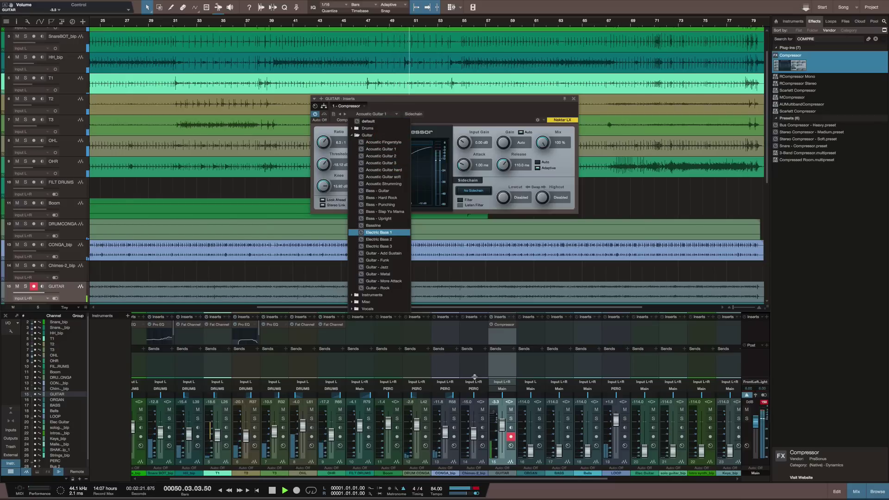
Step: Lower the GUITAR channel's fader to about -9.2 dB and pan the channel partway left
click(501, 427)
drag(502, 423, 498, 409)
click(496, 403)
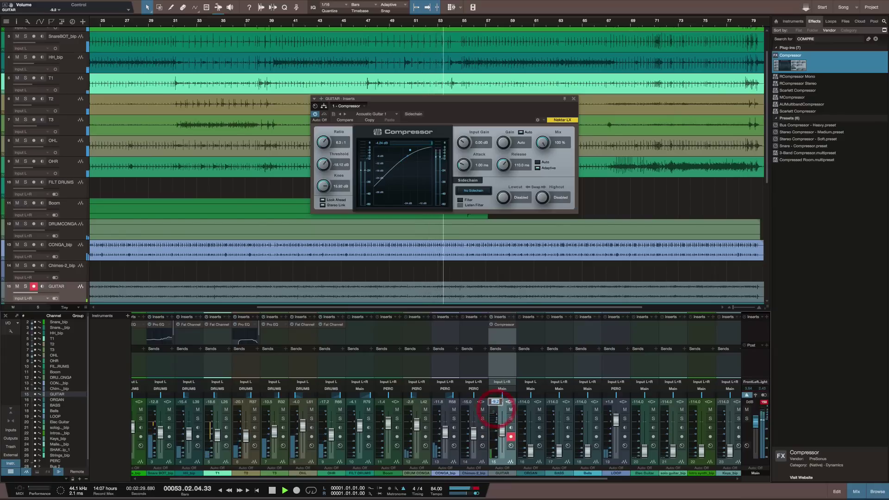
click(499, 396)
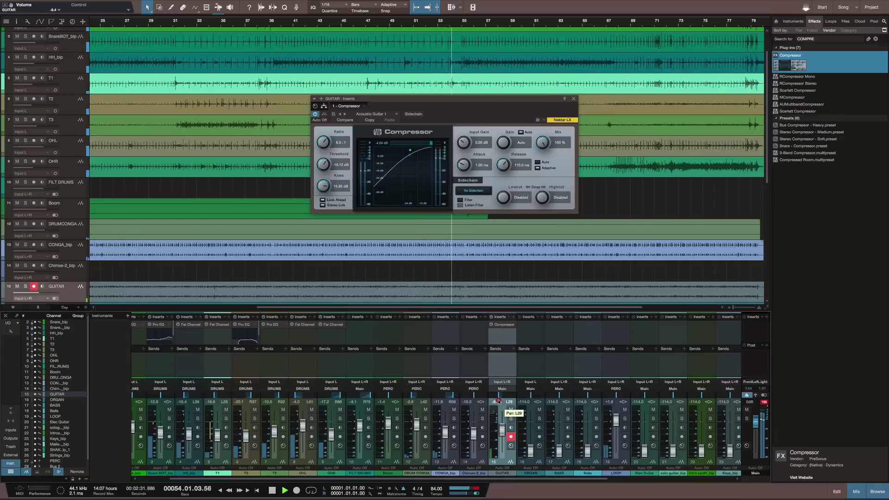
click(498, 400)
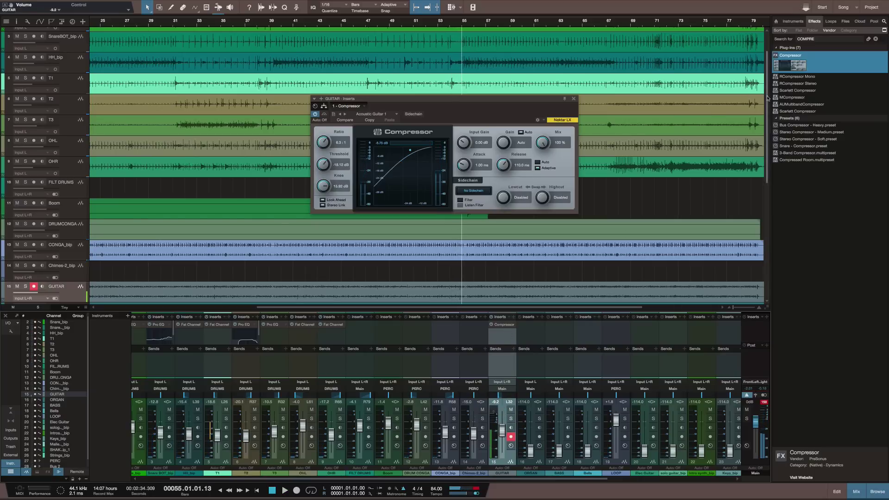
Step: Search the effects for "EQ" and insert Pro EQ after the Compressor on the GUITAR channel
click(811, 40)
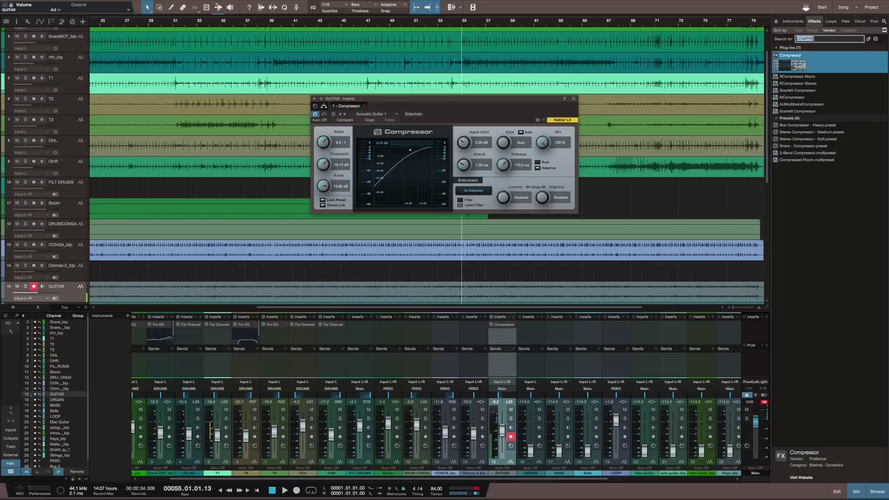
text(E)
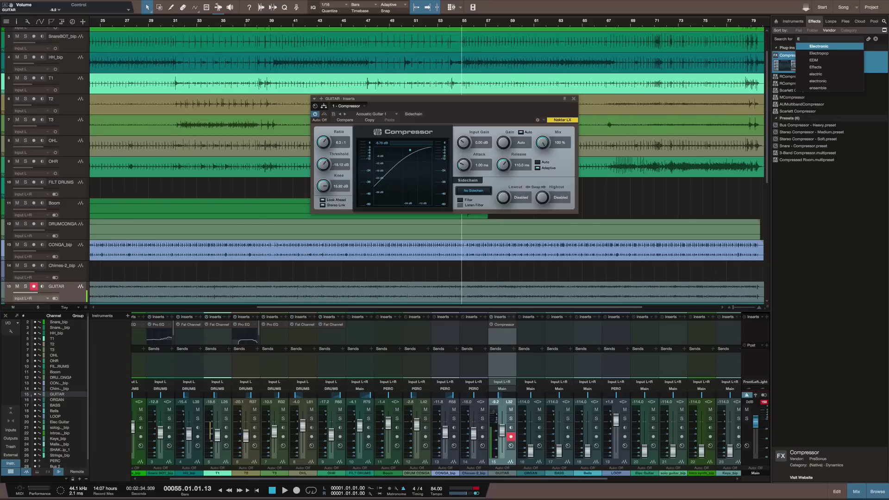
text(Q)
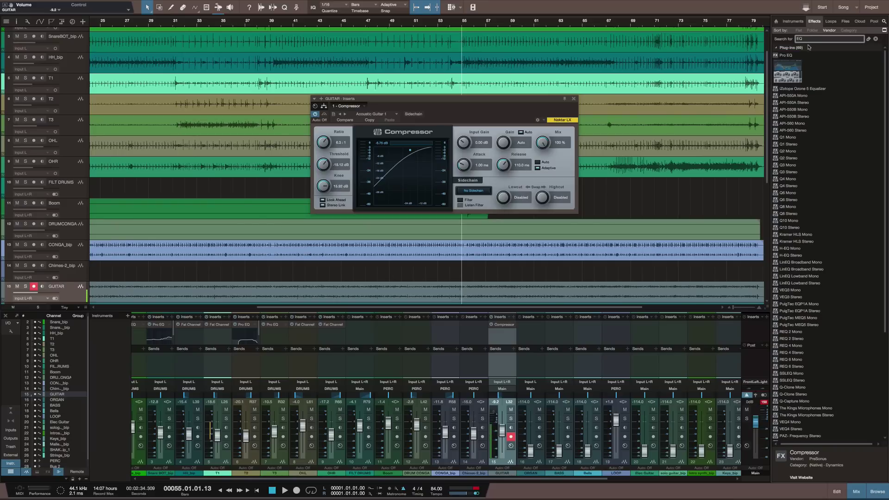
click(797, 57)
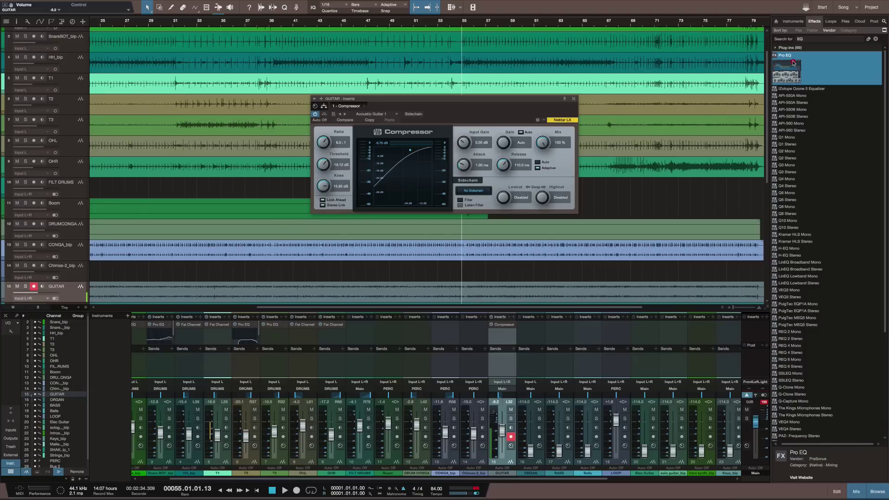
drag(792, 62, 486, 292)
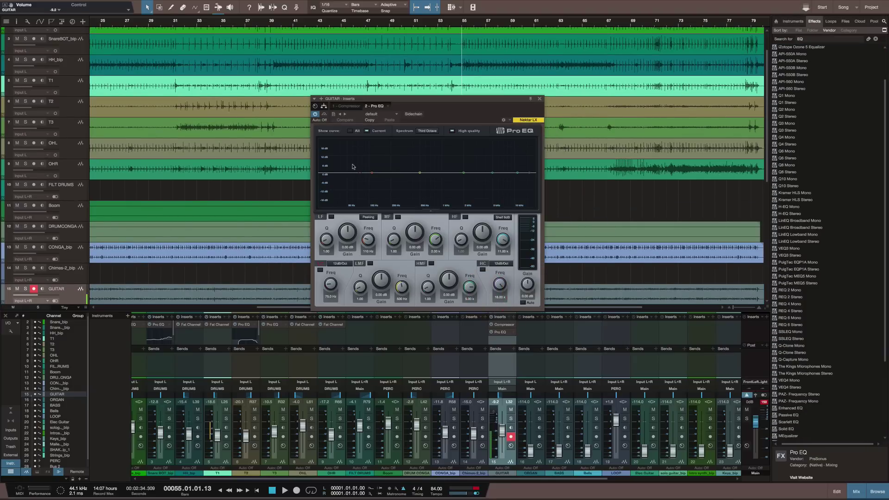
Step: Audition the guitar and bass instrument presets in Pro EQ during playback and load Gtr - Clear Acoustic
key(space)
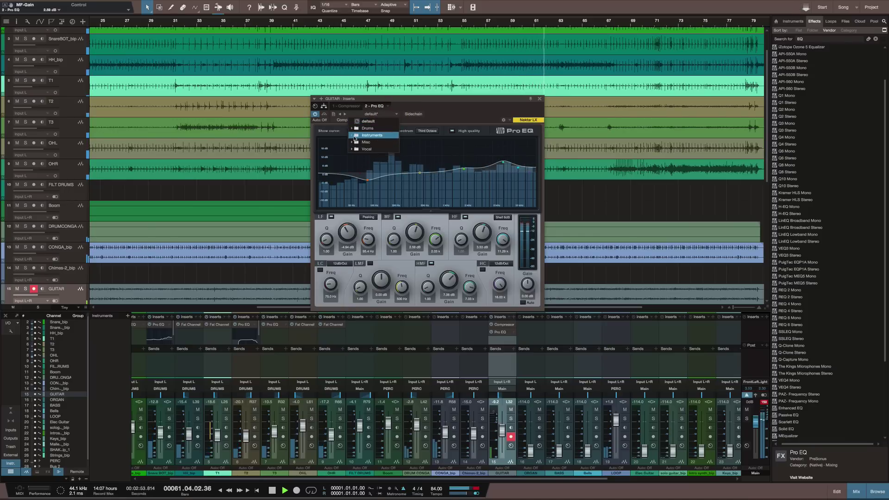
click(355, 137)
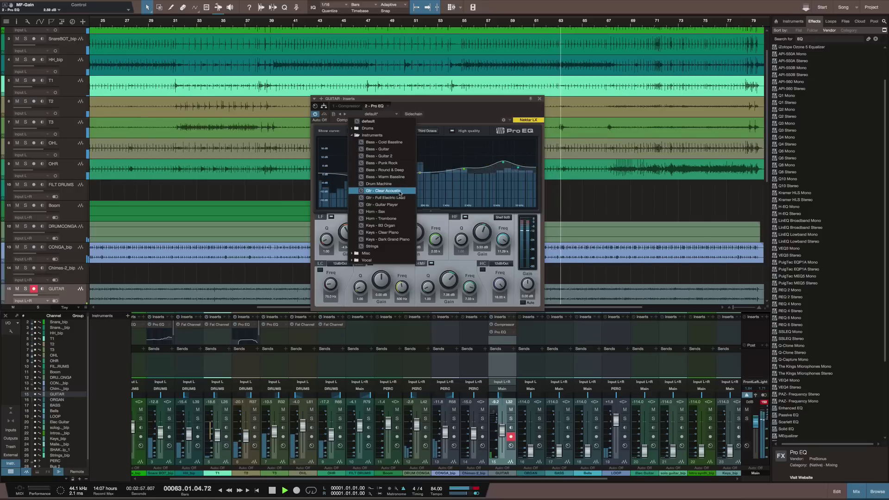
click(387, 204)
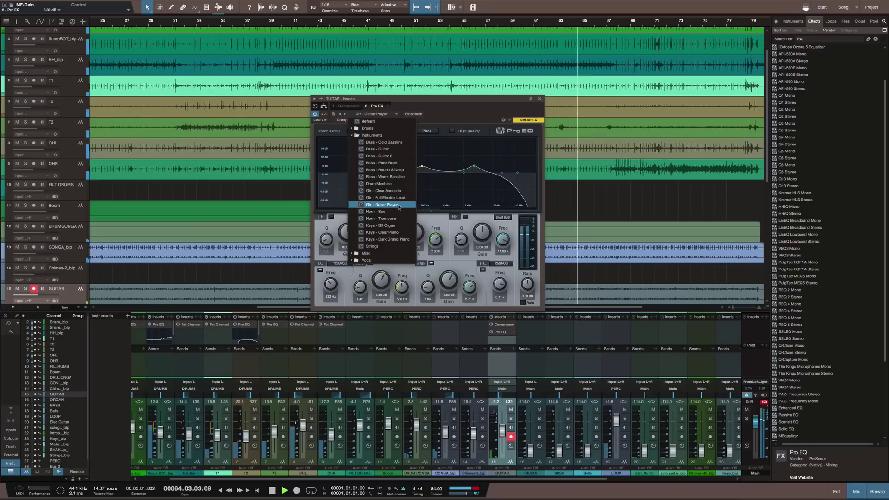
click(385, 197)
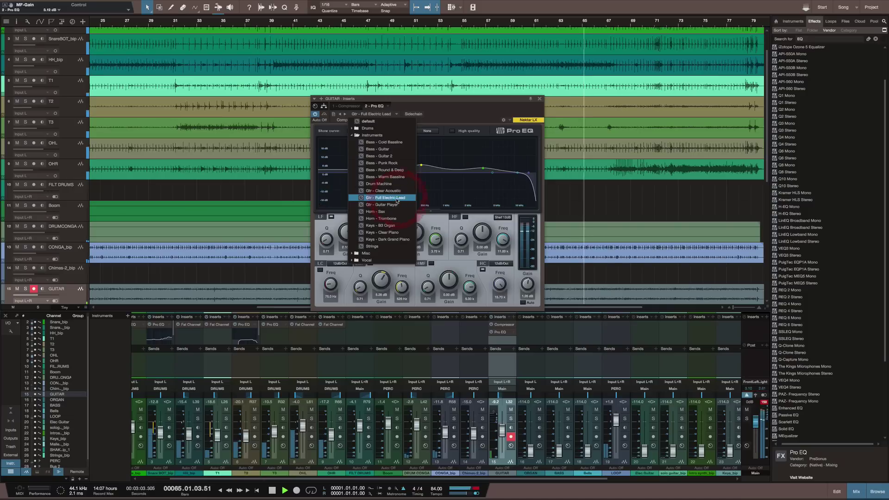
click(384, 149)
click(394, 156)
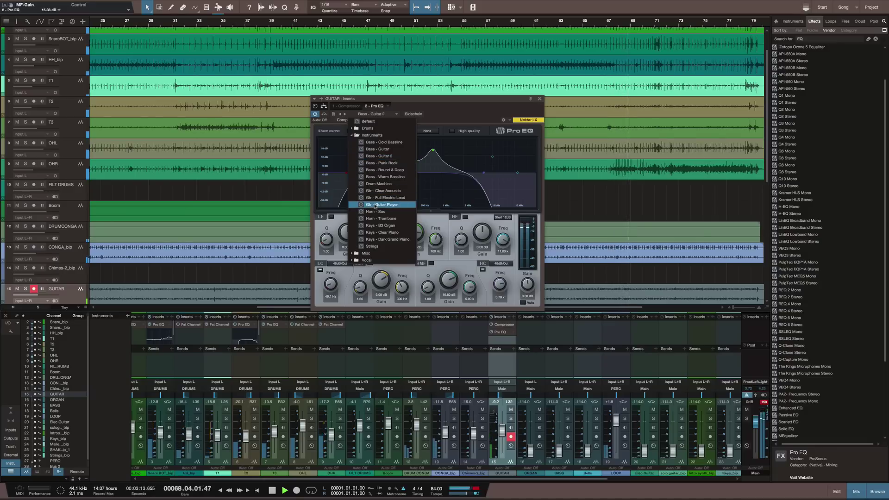
click(386, 191)
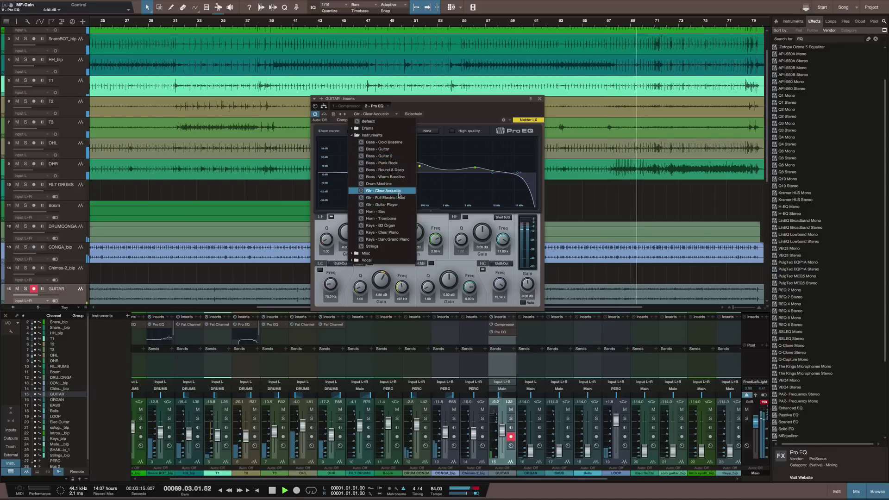
Step: Compare Gtr - Full Electric Lead with Gtr - Clear Acoustic in the GUITAR channel's Pro EQ, keep the latter, and cut its lows and boost its highs
click(397, 198)
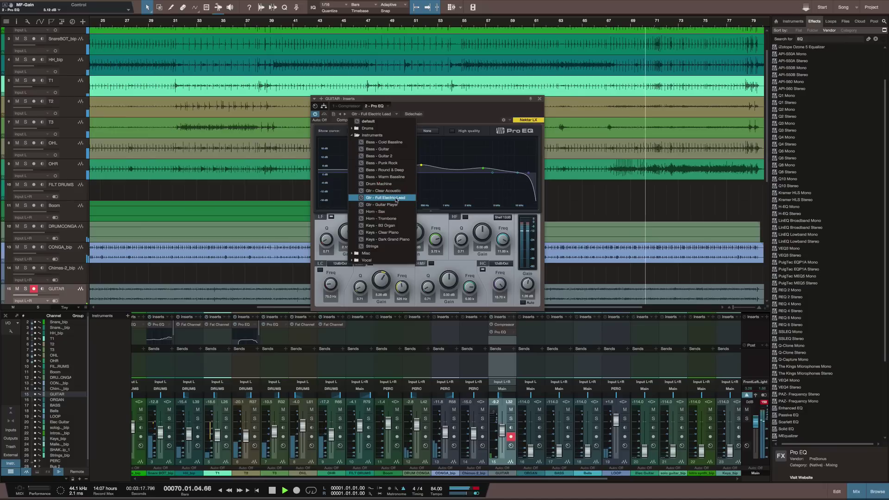
click(386, 191)
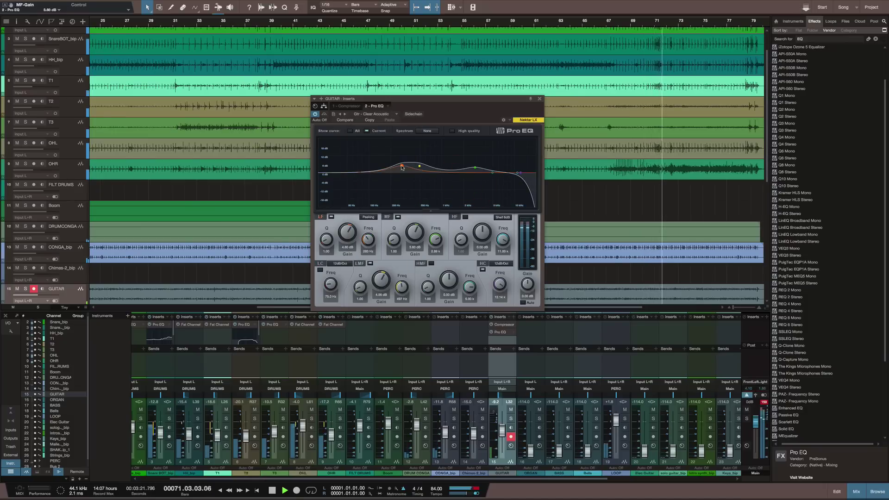
drag(402, 168, 398, 175)
drag(519, 173, 500, 169)
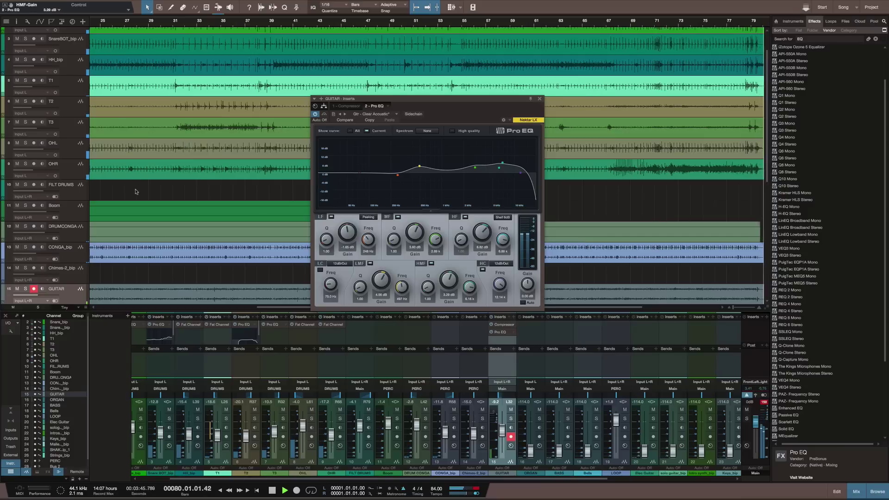
Step: Play the song from near its beginning, raise the ORGAN channel's fader to about -5.9 dB and pan it partway right
scroll(163, 82, left, 10)
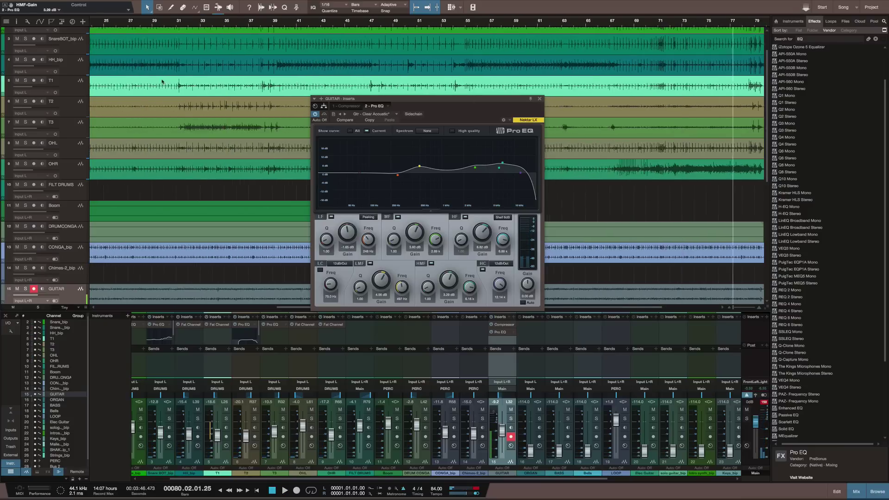
click(156, 23)
key(space)
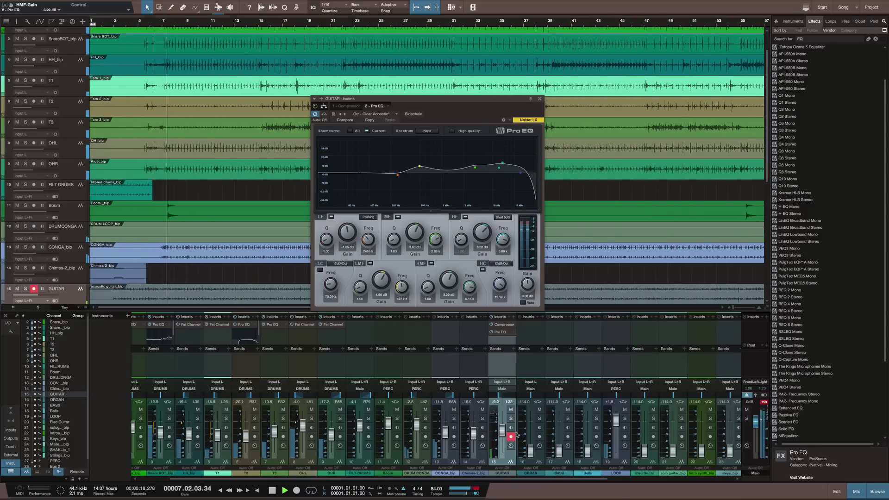
drag(530, 452, 531, 430)
drag(530, 395, 533, 394)
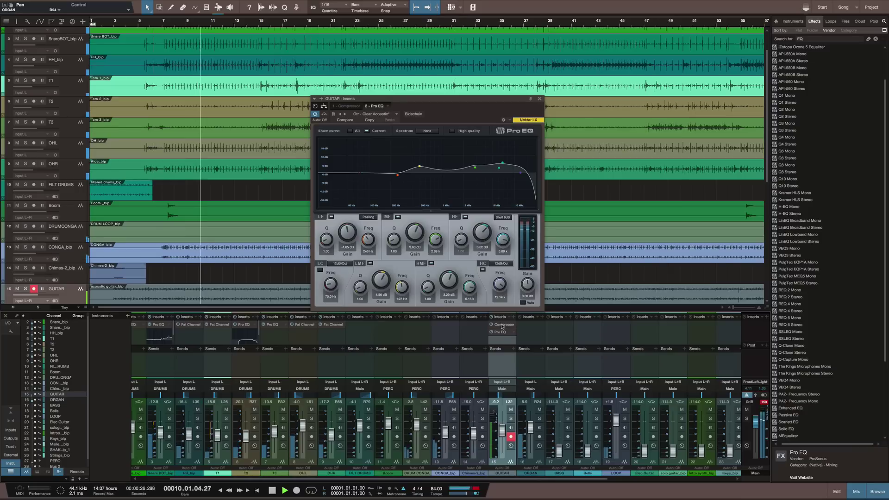
Step: Copy the GUITAR channel's Compressor to ORGAN and adjust its compression, panning the channel to R37 and lowering its fader to about -9.5 dB
drag(502, 326, 533, 325)
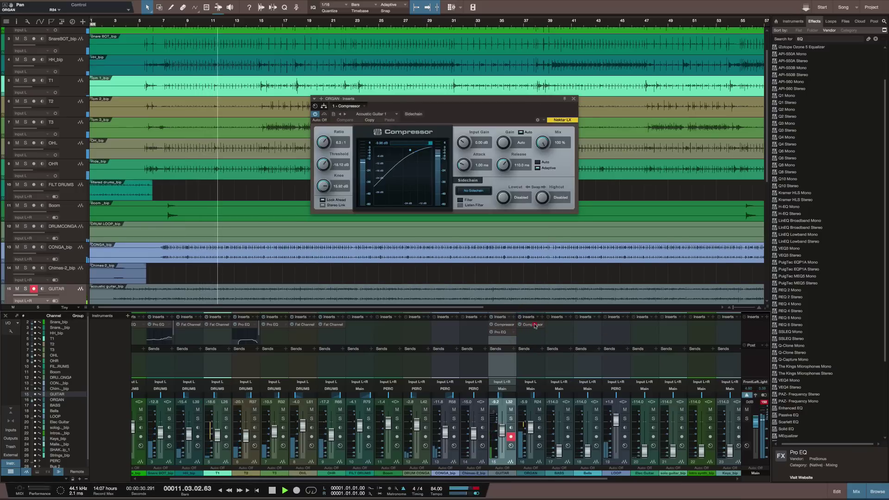
click(534, 325)
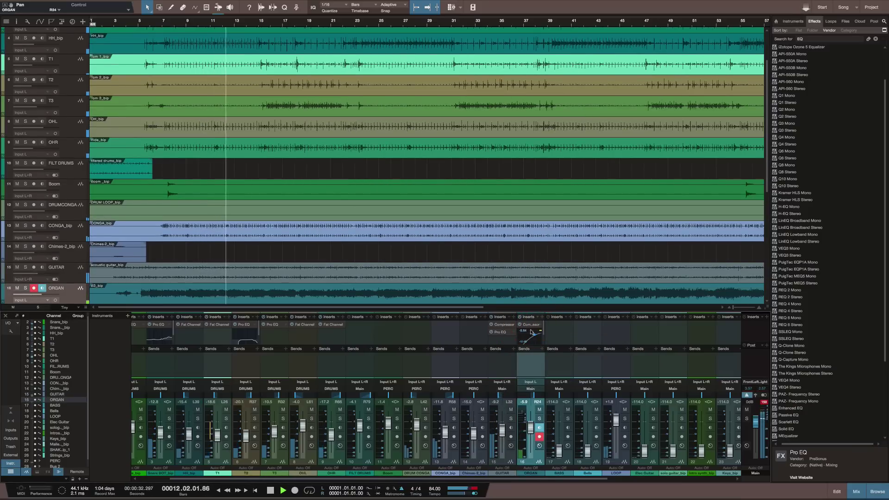
drag(534, 334, 539, 336)
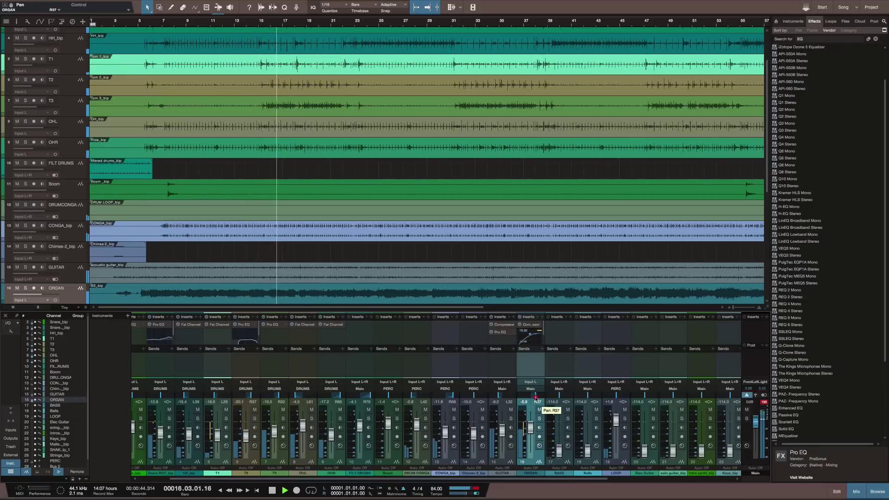
drag(532, 409, 530, 429)
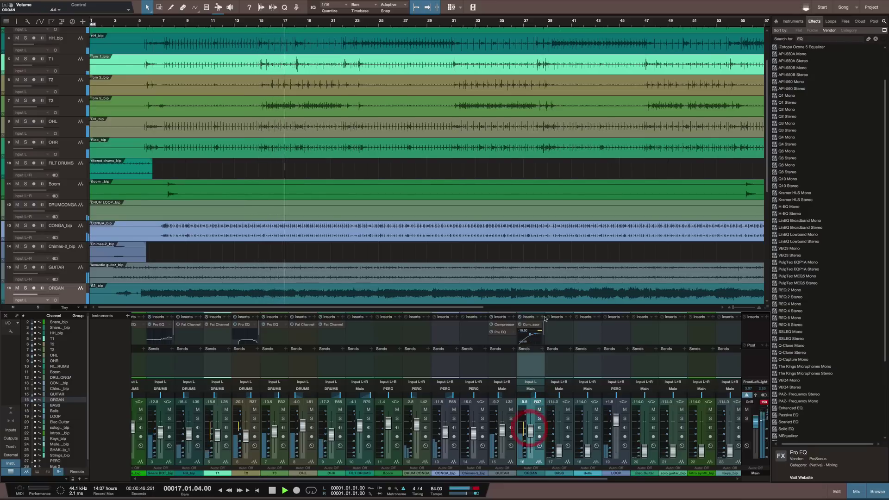
Step: Search the effects for "sound" and insert LittleMicroShift on the ORGAN channel after the Compressor
click(822, 38)
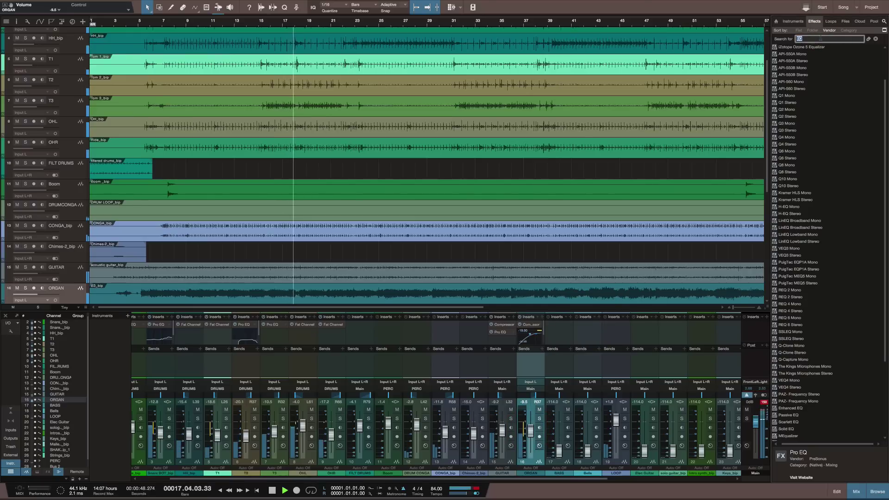
text(sound)
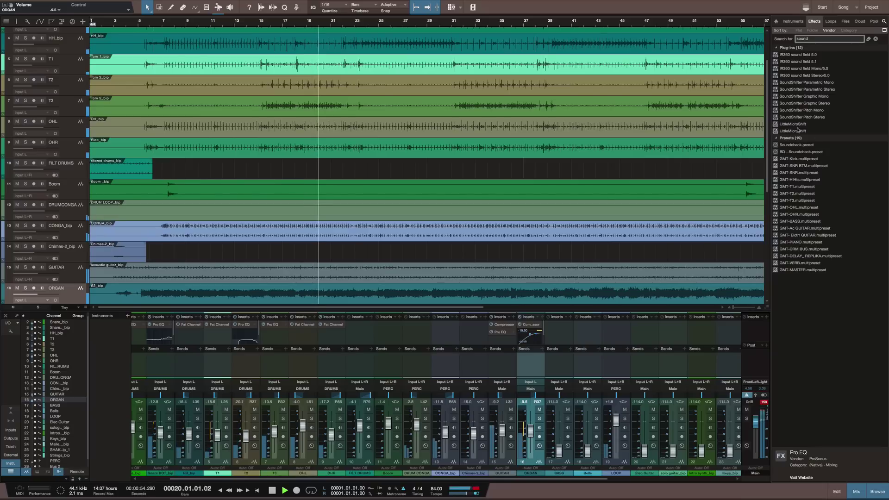
drag(792, 130, 536, 296)
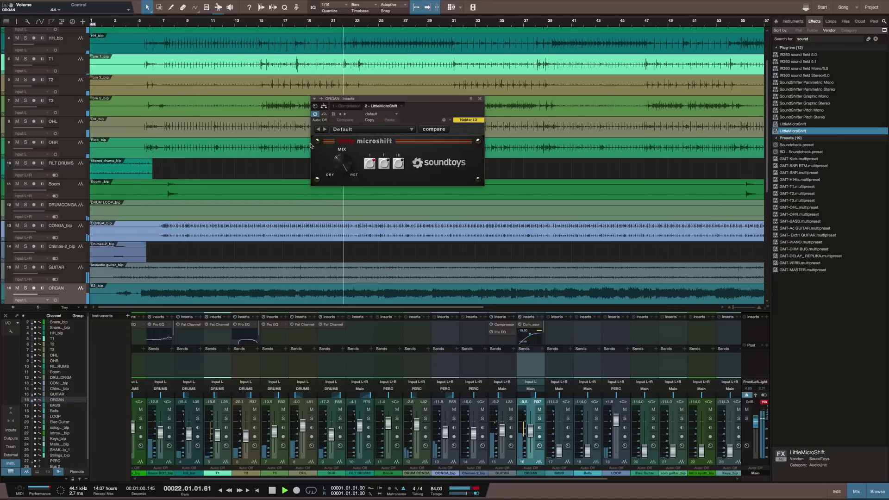
Step: Lower LittleMicroShift's mix and select style II, and bring the ORGAN channel's fader to about -8.8 dB
drag(349, 163, 331, 199)
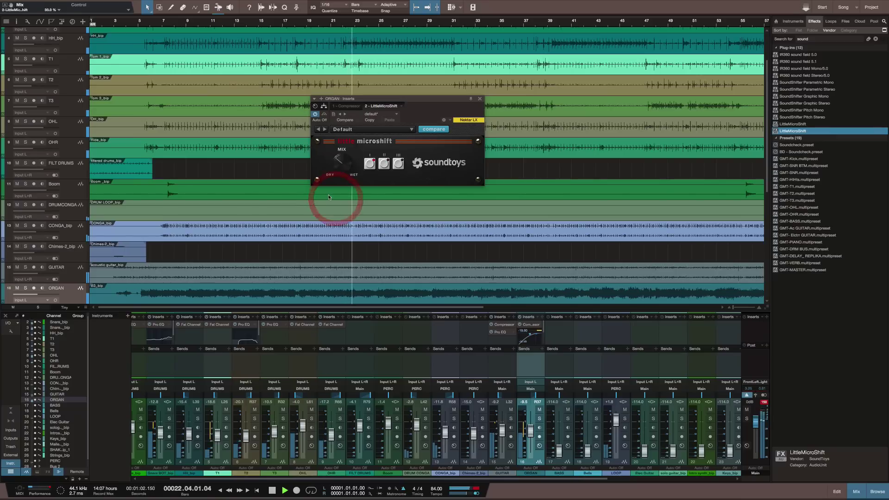
click(384, 163)
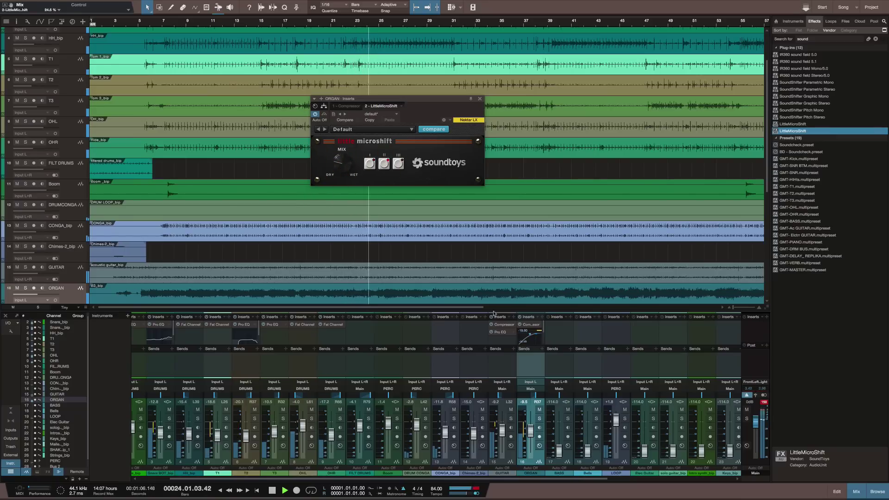
drag(534, 436, 533, 432)
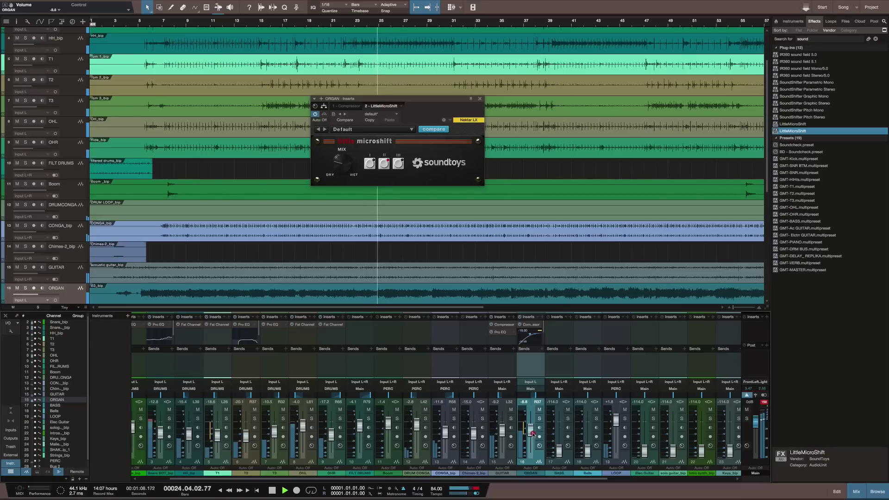
click(532, 432)
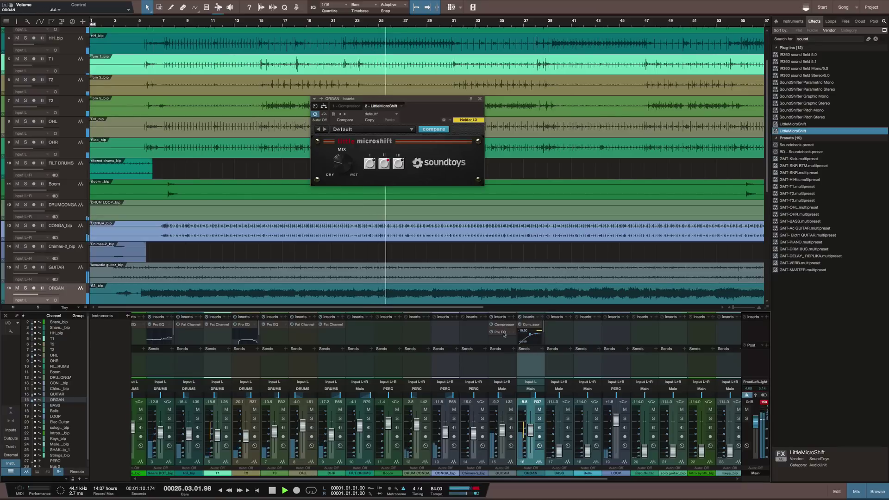
Step: Copy the GUITAR channel's Pro EQ onto the ORGAN track's audio event and browse its Instruments and Misc presets
click(539, 344)
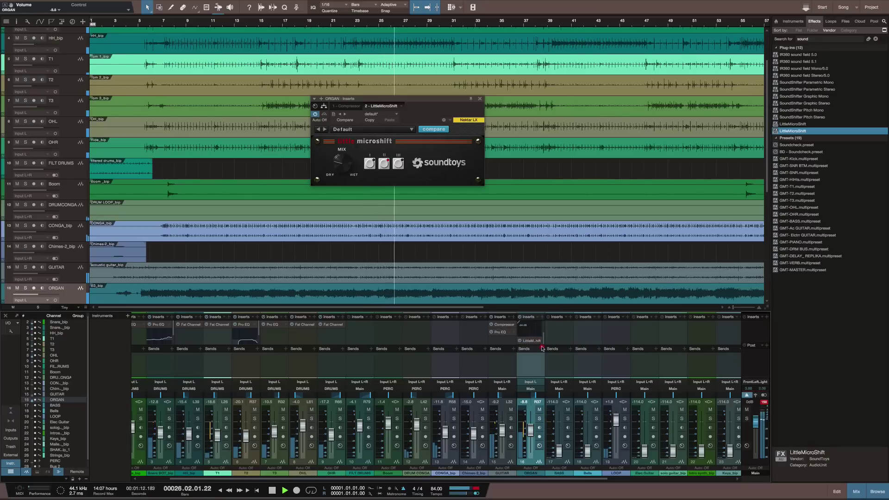
drag(502, 332, 525, 298)
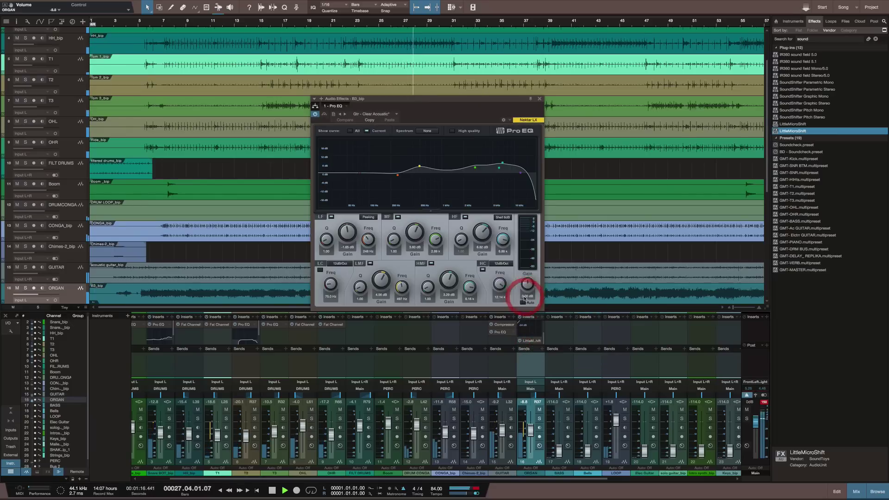
click(367, 115)
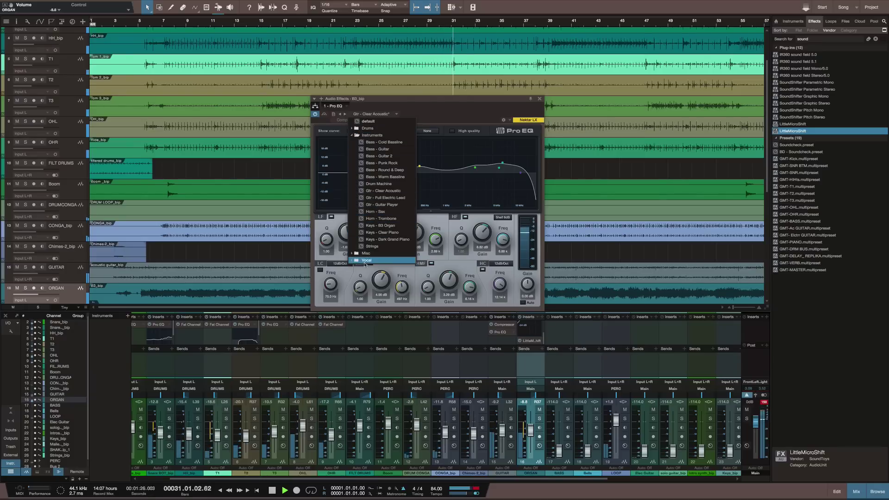
click(354, 253)
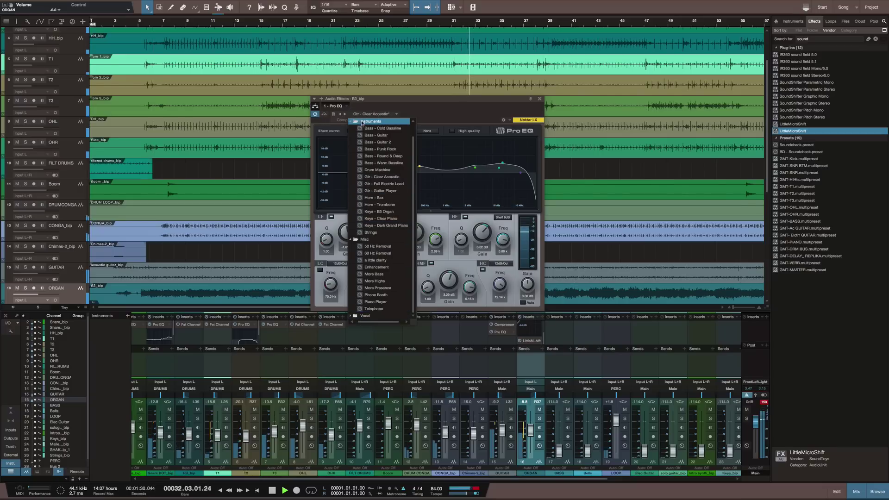
click(502, 164)
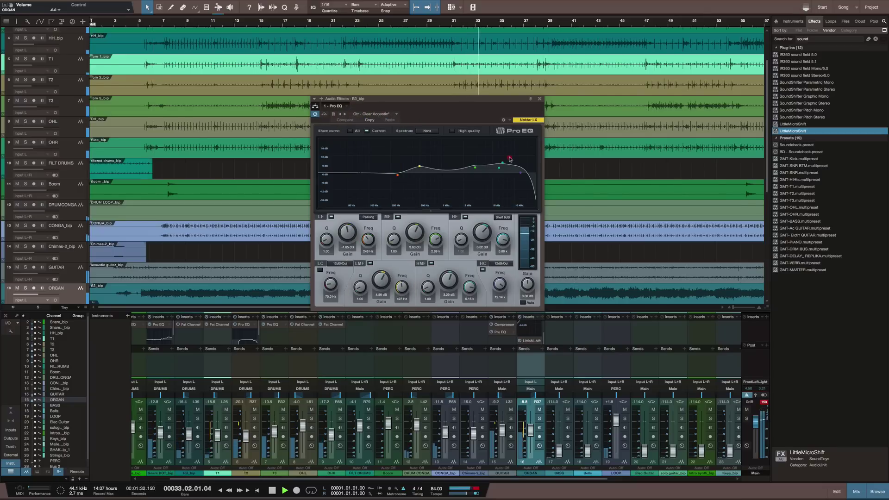
Step: Try a custom Pro EQ curve on the organ event, shifting the MF and LMF bands lower and boosting the highs
drag(502, 165, 500, 166)
click(481, 167)
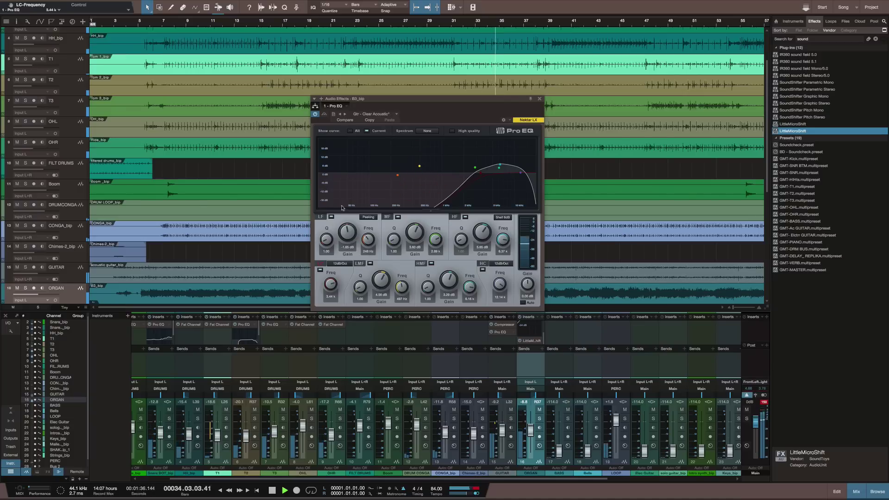
click(480, 174)
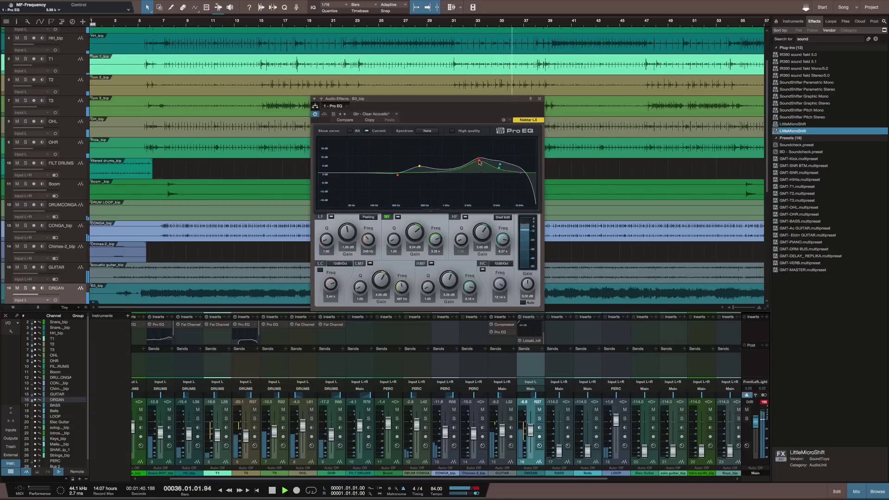
drag(479, 162, 410, 163)
click(419, 167)
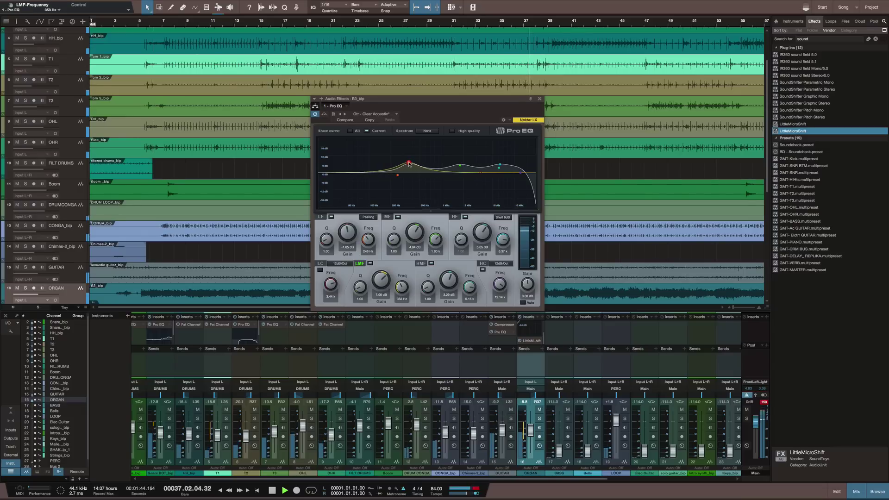
click(409, 163)
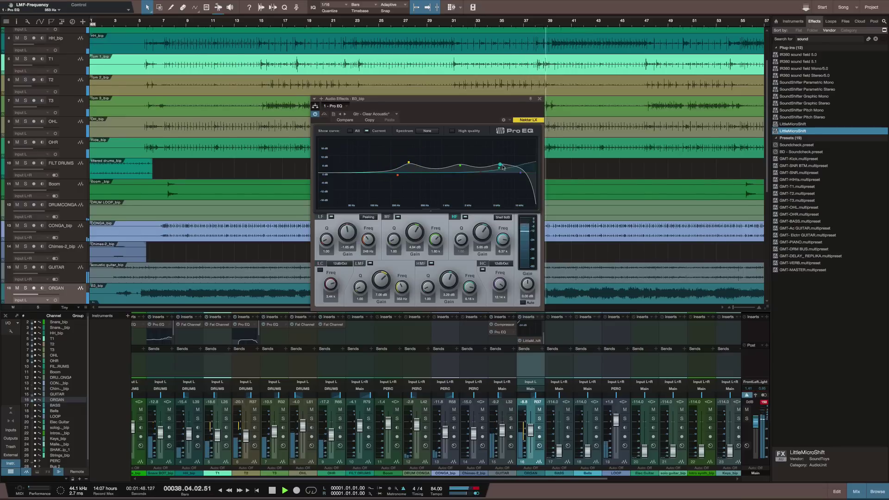
drag(499, 165, 533, 168)
click(521, 174)
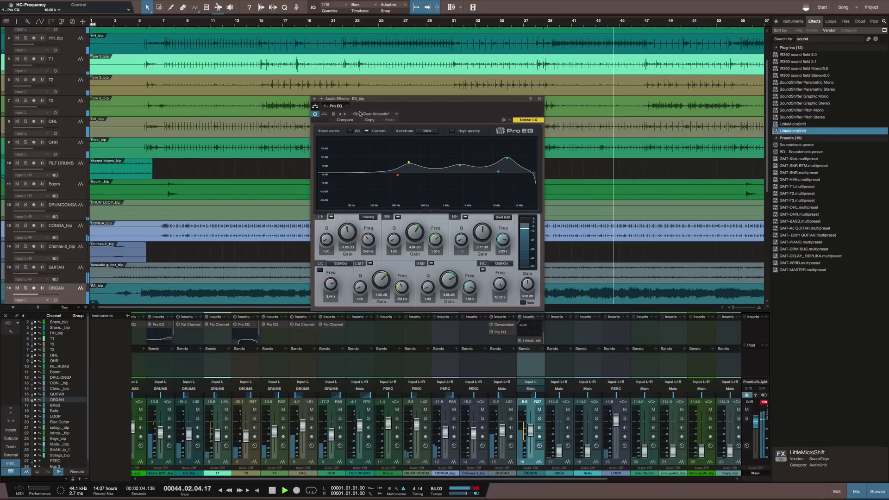
Step: Load the Gtr - Guitar Player preset into the organ event's Pro EQ
click(357, 115)
click(380, 204)
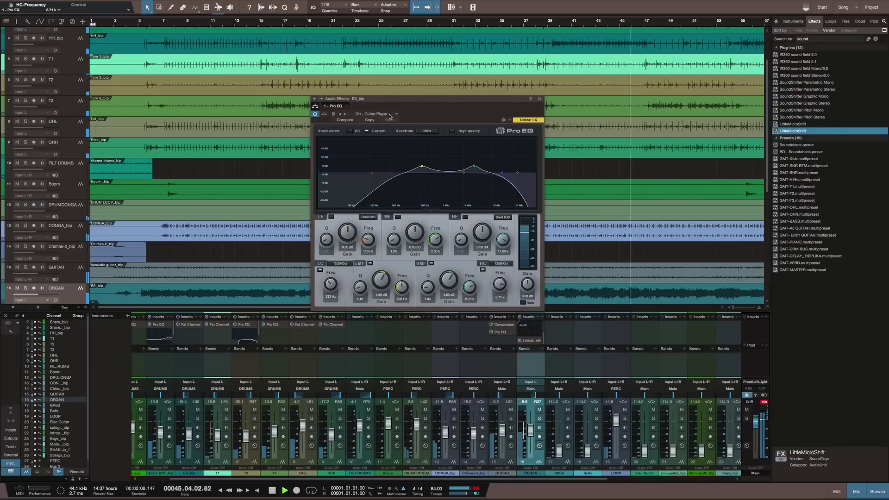
click(377, 114)
click(395, 114)
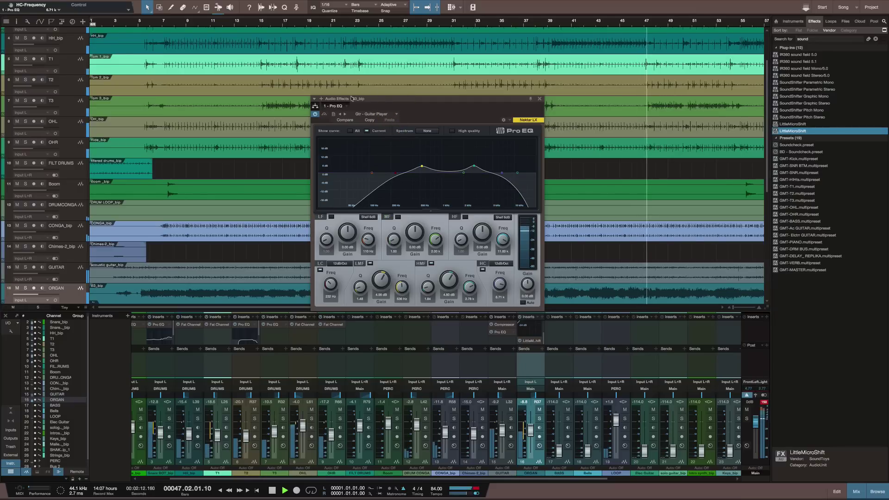
Step: Lower the ORGAN channel's fader to about -12.8 dB and stop playback
click(532, 335)
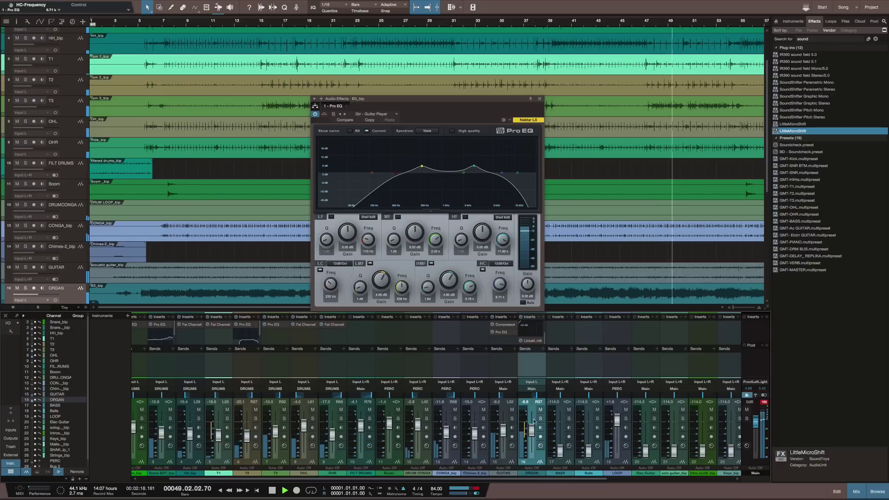
drag(531, 425, 531, 430)
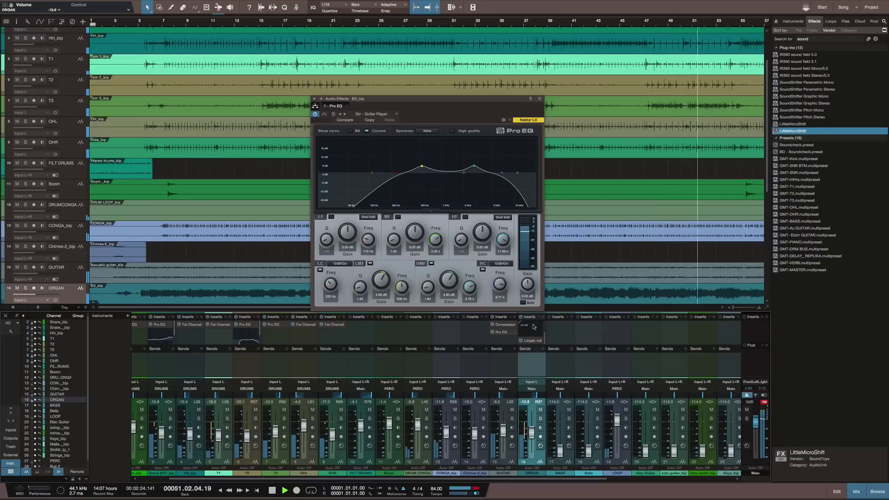
key(space)
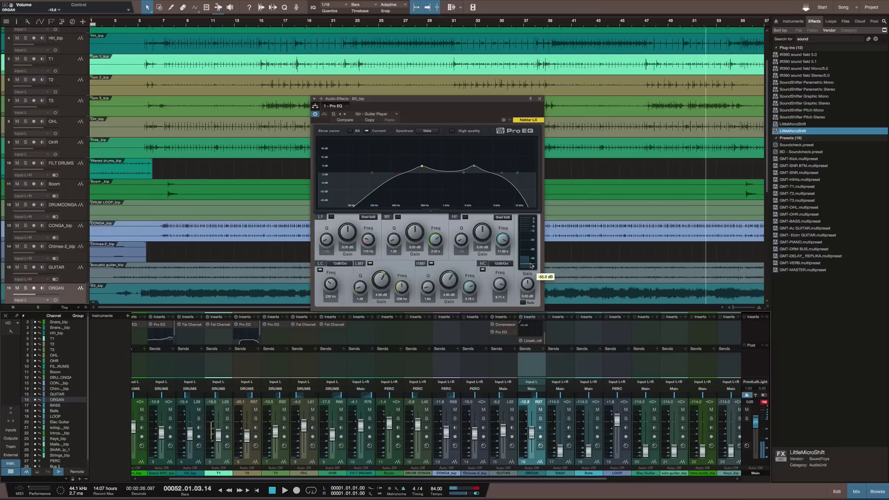
scroll(544, 336, up, 2)
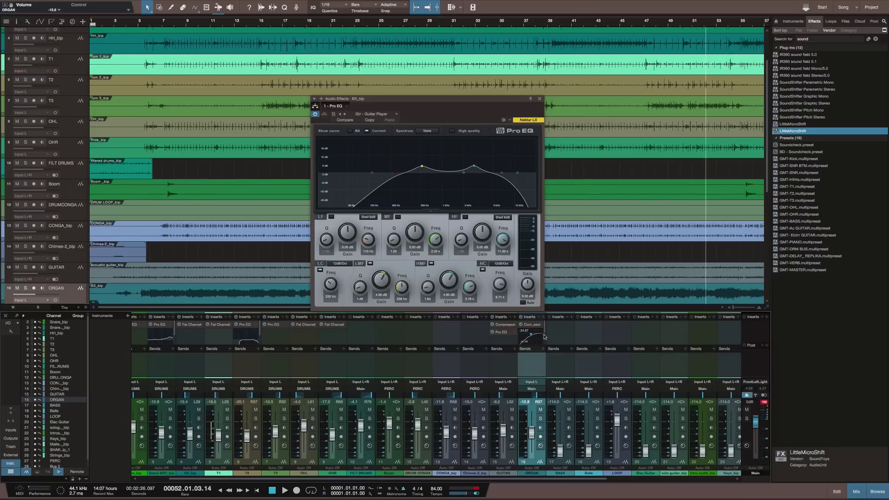
click(540, 318)
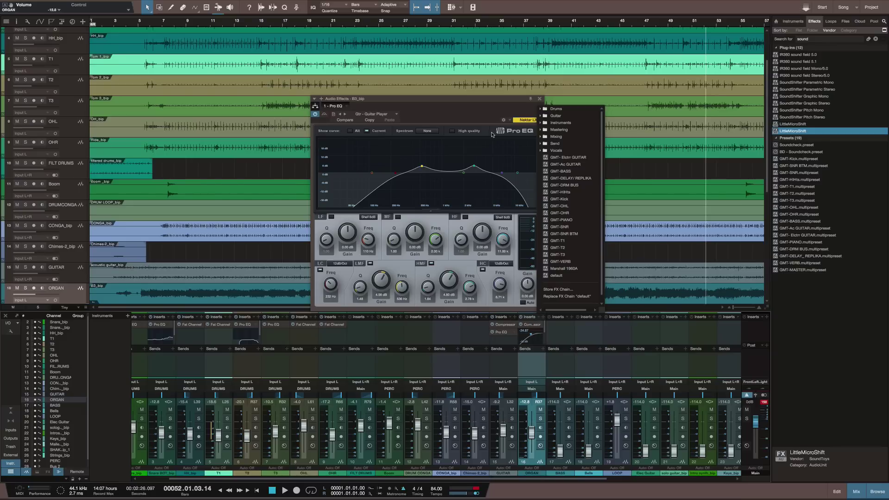
click(463, 115)
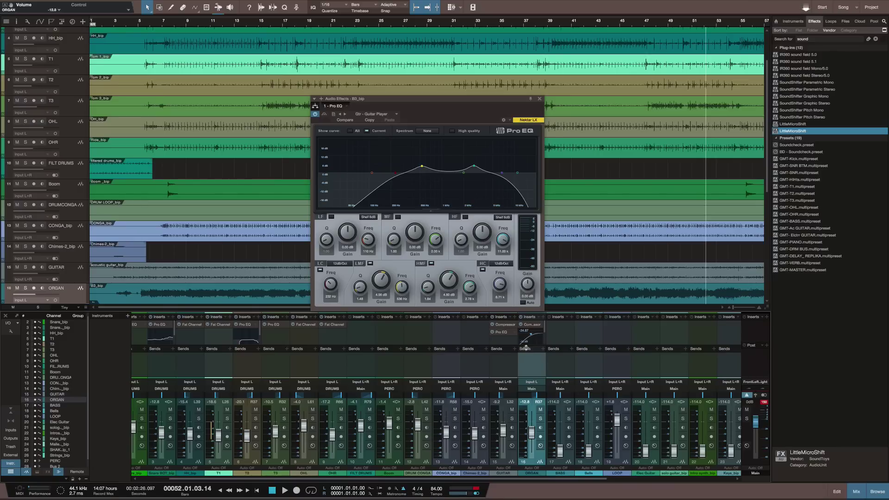
Step: Search the effects for reverb, add TrueVerb Mono to the ORGAN track, and remove RVerb Stereo from its inserts
click(819, 39)
text(rever)
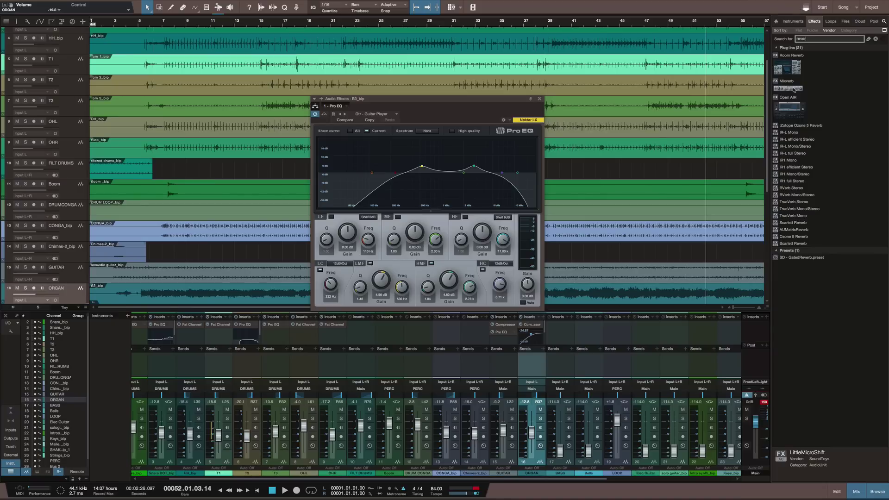
drag(793, 215, 601, 293)
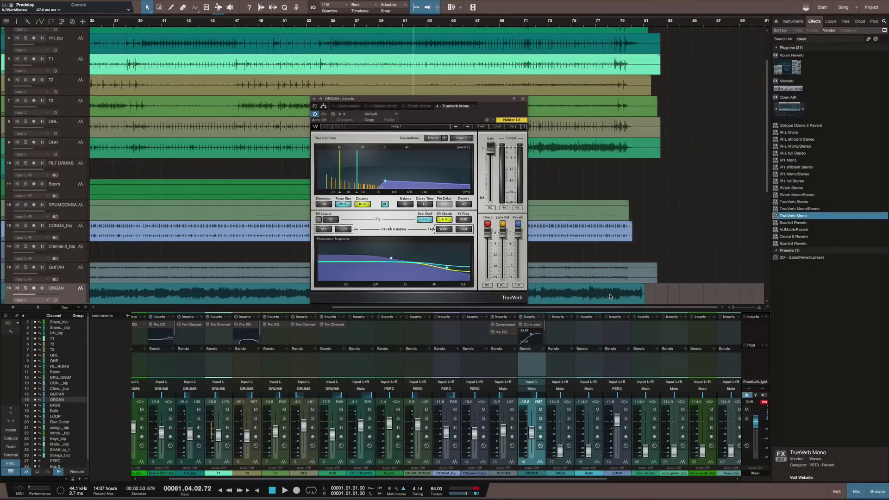
click(423, 107)
click(434, 106)
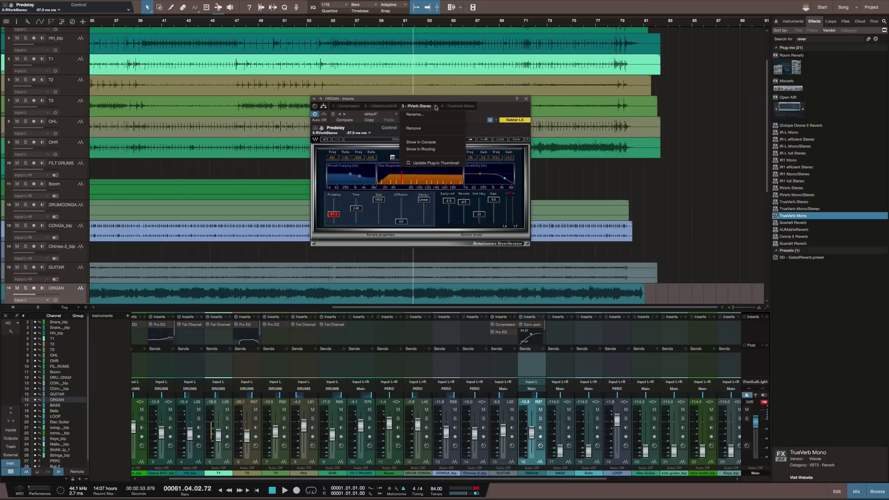
click(423, 129)
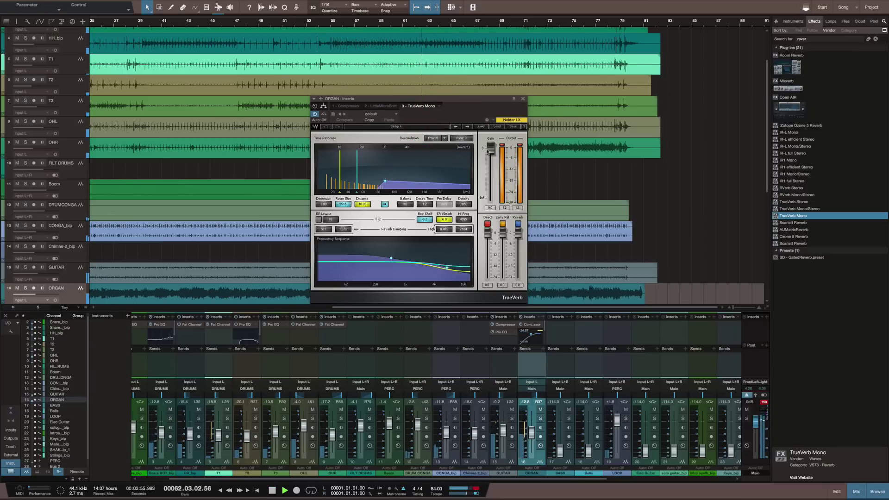
Step: Lower TrueVerb's early reflections to -7.0 and reverb level to -4.0 on the organ, comparing the sound with the effect bypassed
mouse_move(490, 149)
mouse_down()
mouse_move(491, 167)
mouse_move(490, 148)
mouse_up()
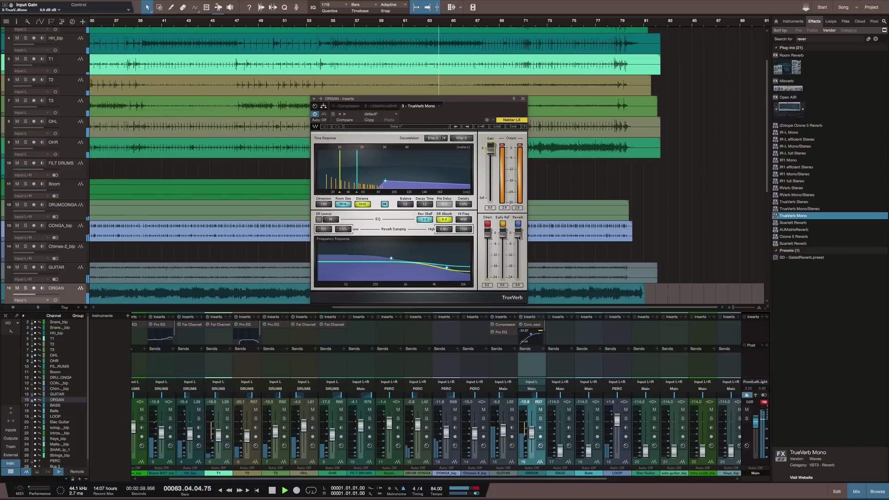
drag(518, 233, 503, 245)
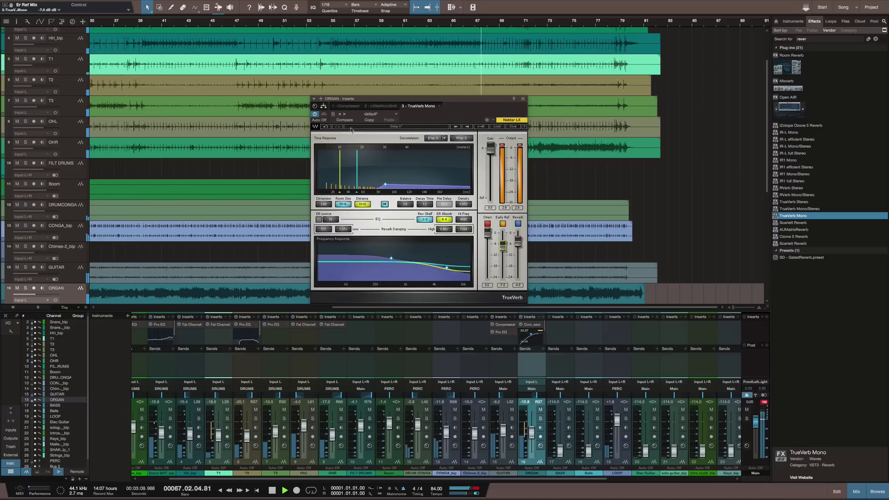
click(315, 115)
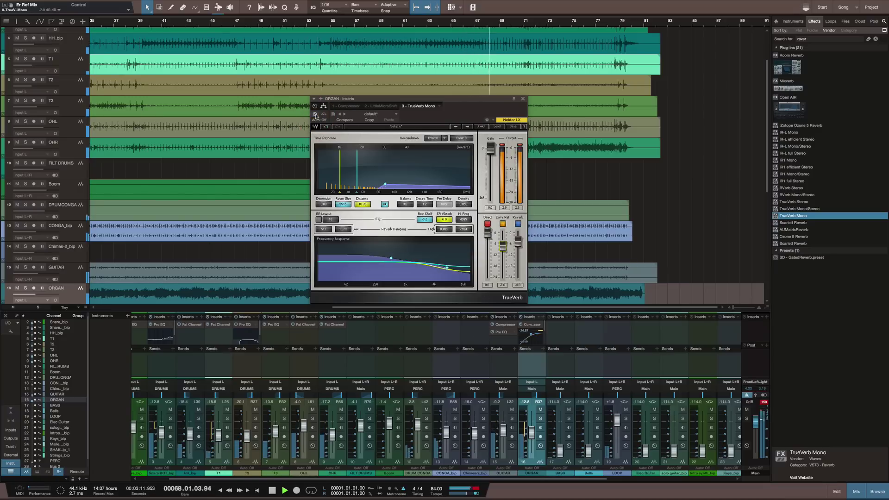
click(315, 114)
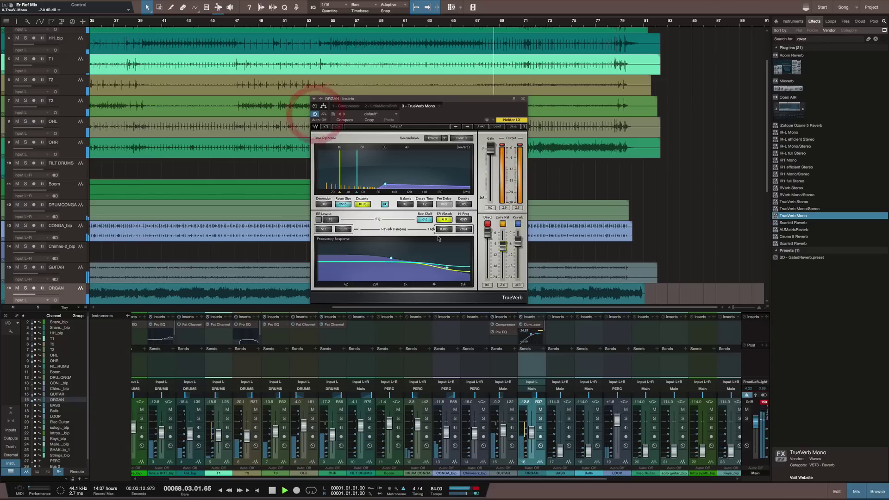
Step: Raise the ORGAN channel's fader to about -10.8 dB and stop playback
click(532, 435)
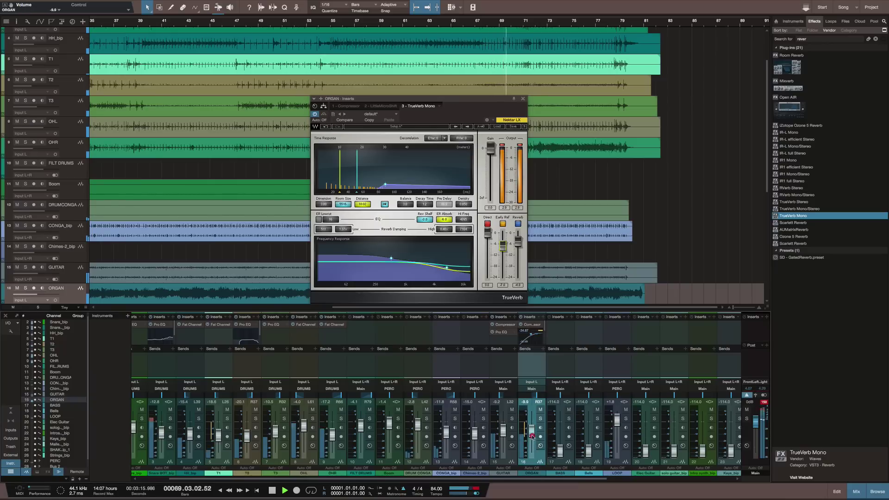
drag(533, 436, 534, 434)
key(space)
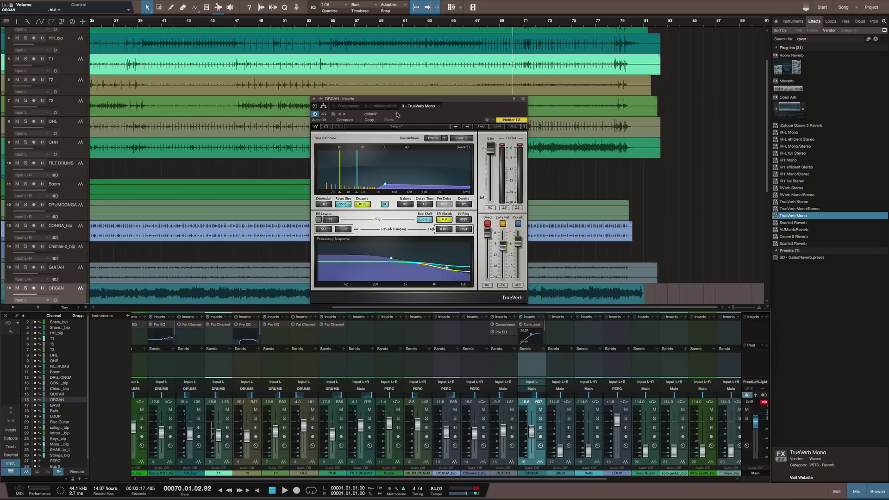
Step: Update the browser thumbnail for the organ's TrueVerb Mono plug-in and check the reverb entries in the effects list
click(438, 107)
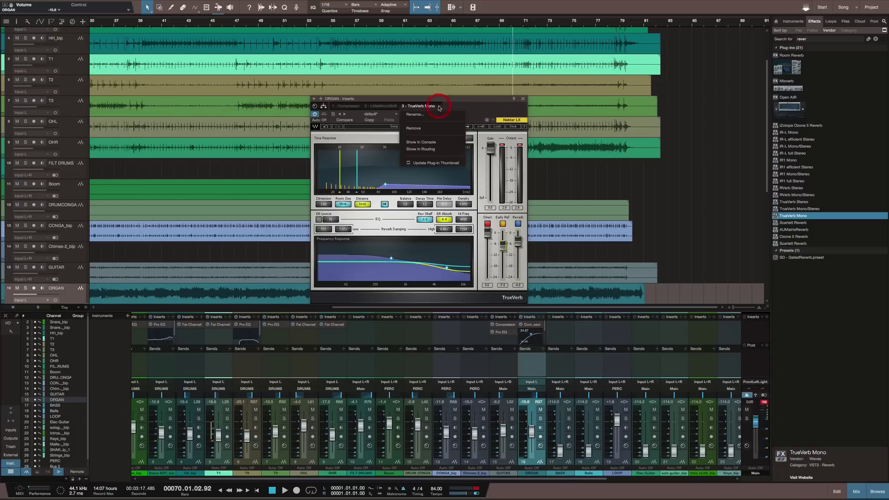
click(449, 163)
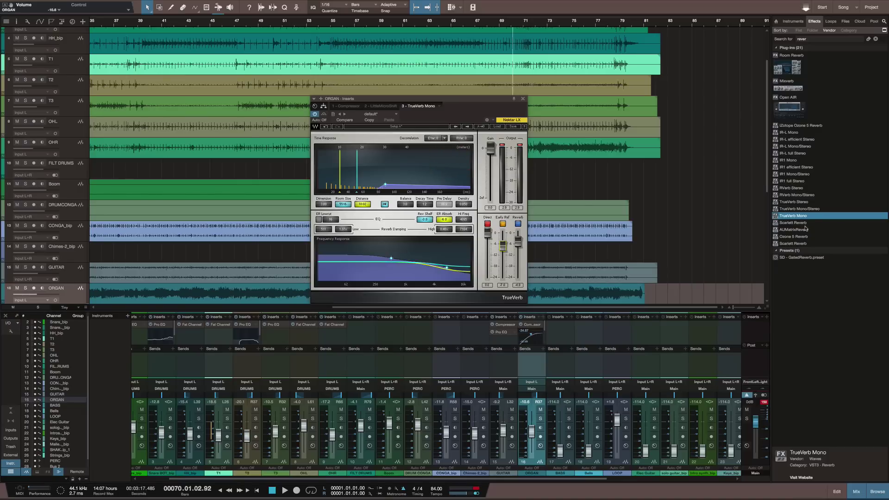
click(801, 208)
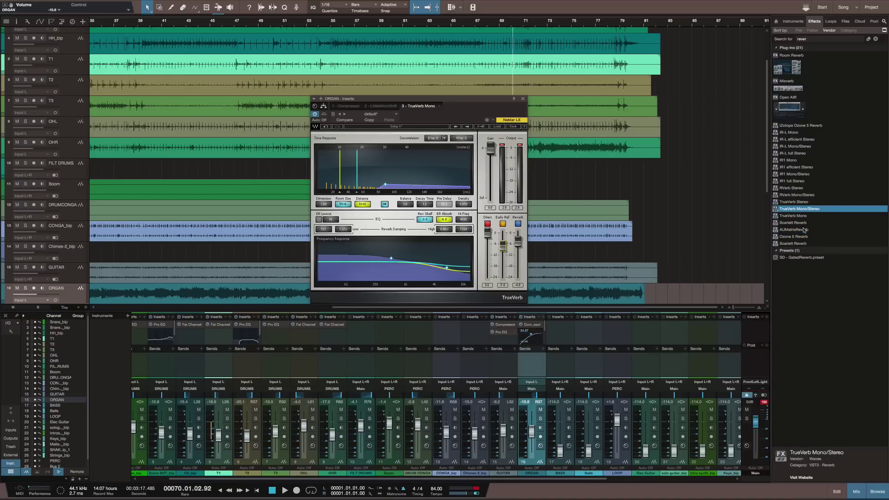
click(803, 230)
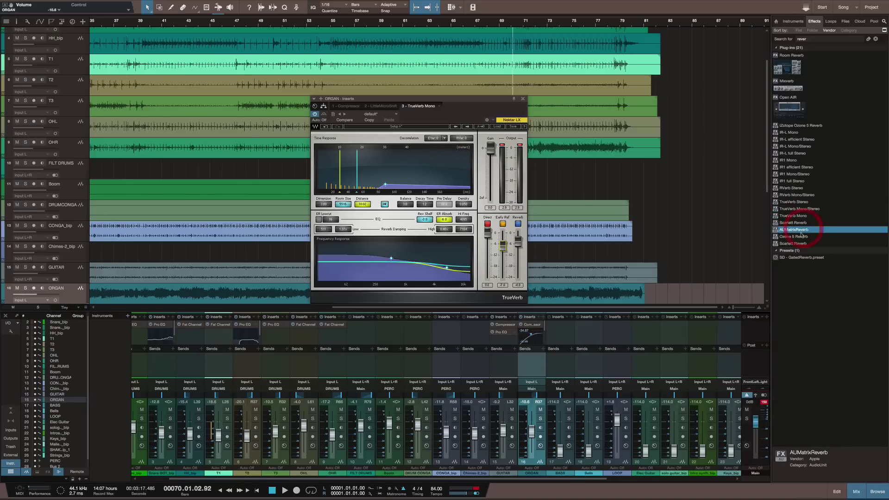
Step: Refresh the effects list by searching again for reverb and expanding the matching plug-ins
click(827, 40)
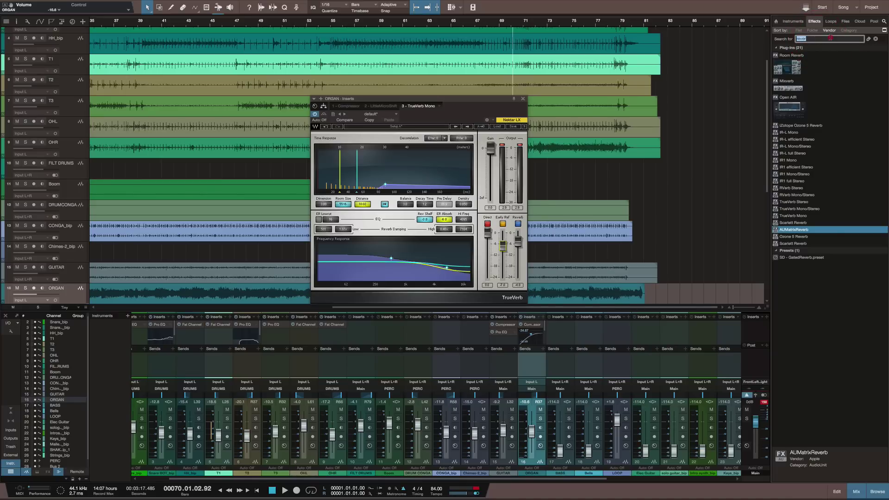
drag(830, 39, 778, 47)
right_click(811, 40)
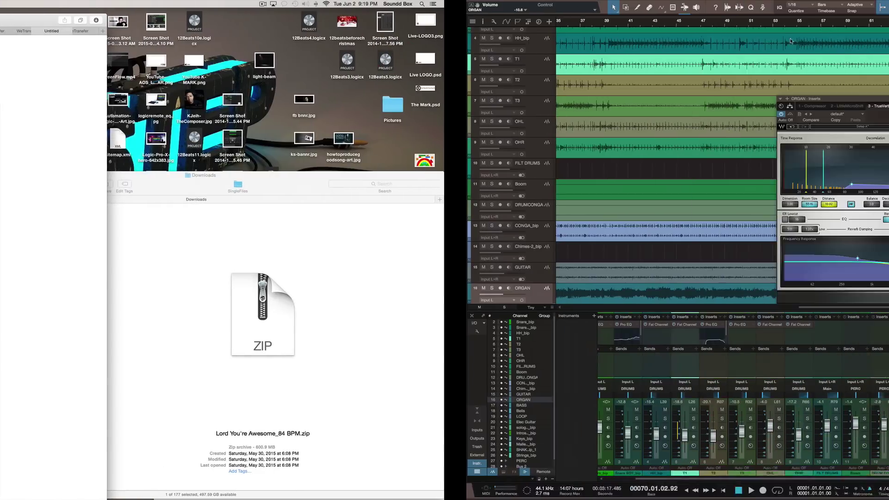
click(826, 76)
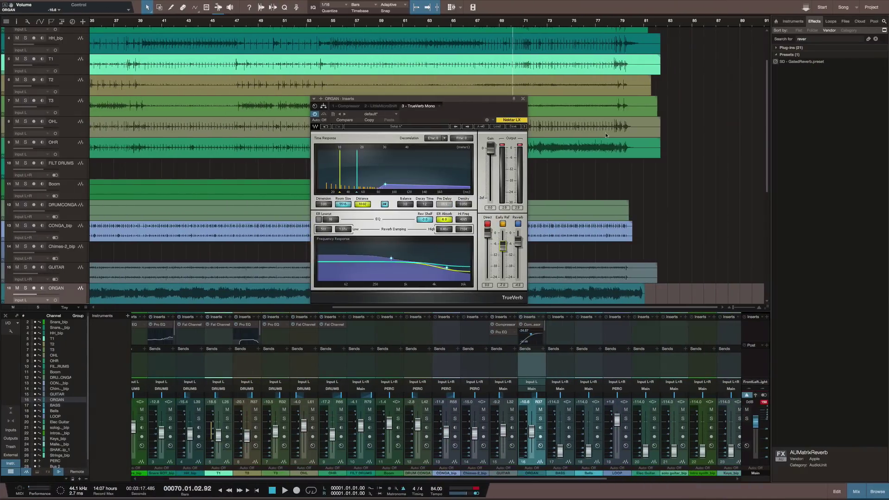
click(458, 98)
click(421, 99)
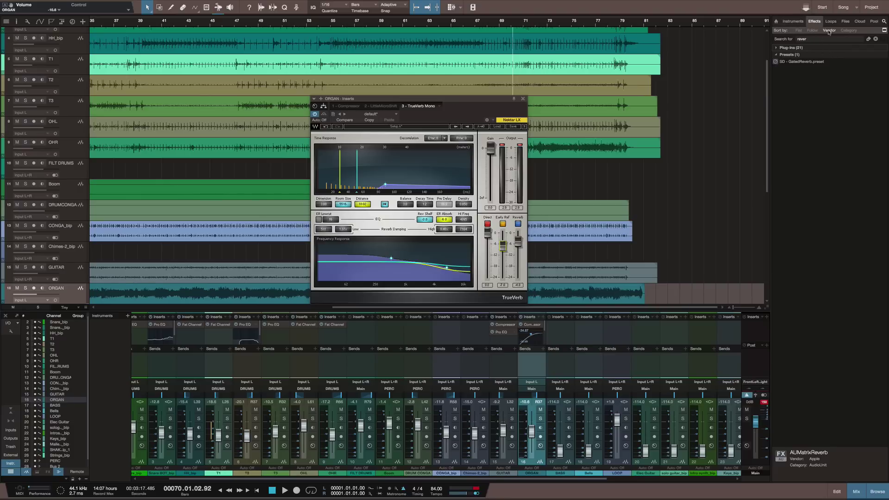
click(843, 39)
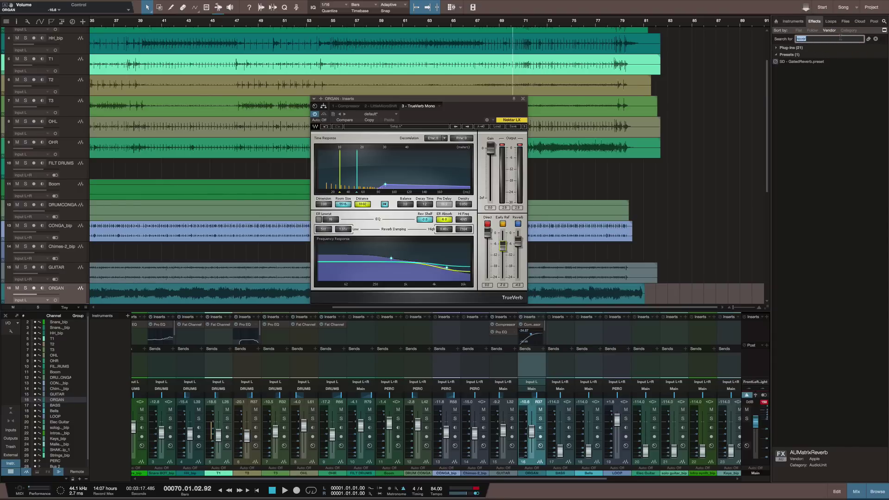
key(BackSpace)
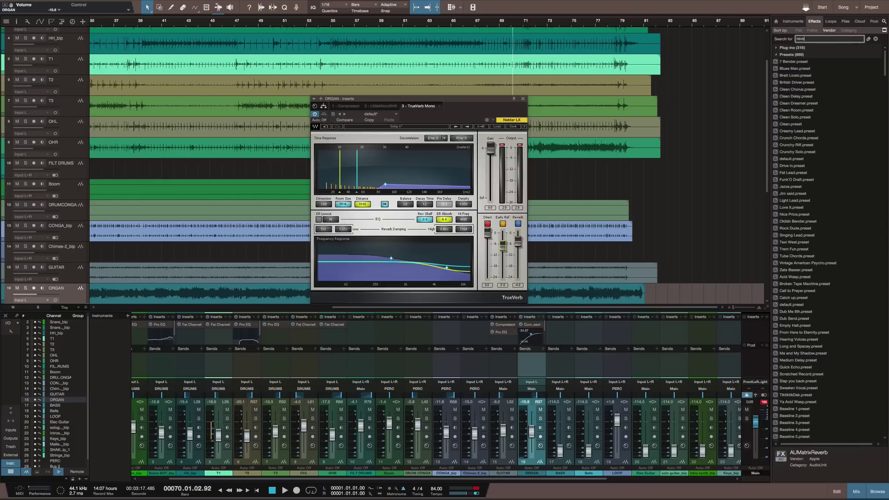
text(reverb)
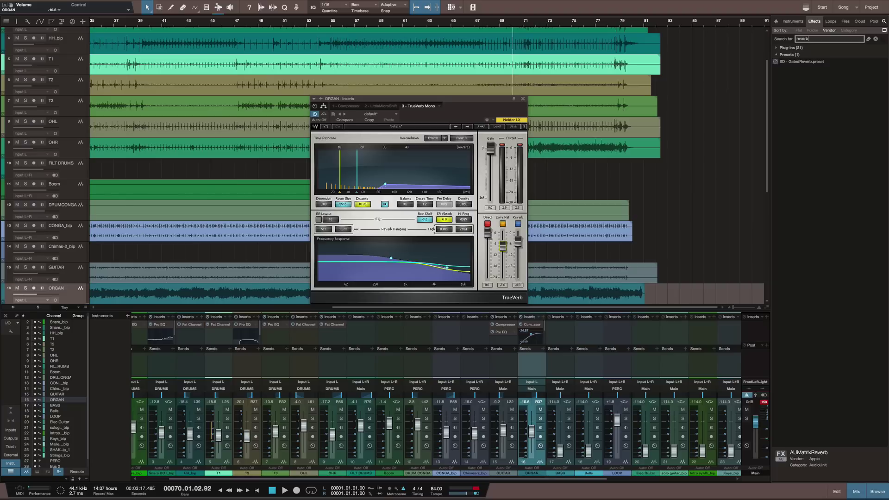
key(Return)
click(776, 47)
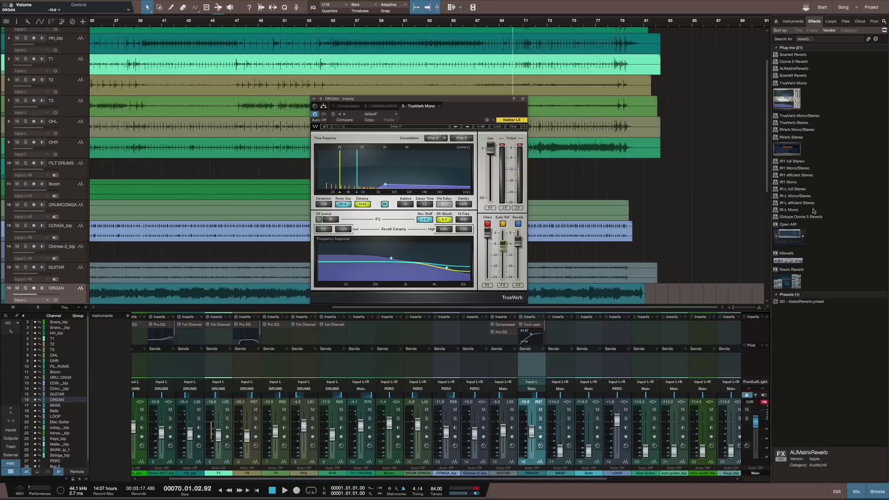
Step: Examine the RVerb Stereo and TrueVerb Mono thumbnails in the search results, then close the ORGAN inserts window
click(790, 156)
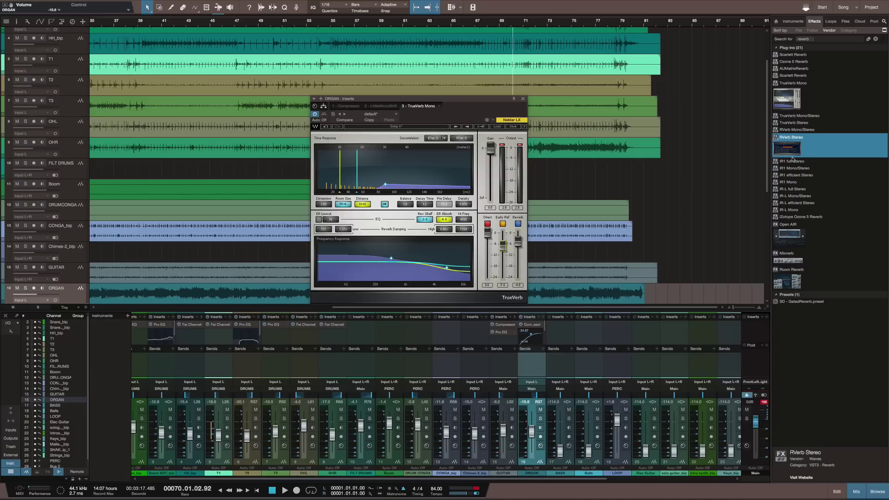
click(795, 99)
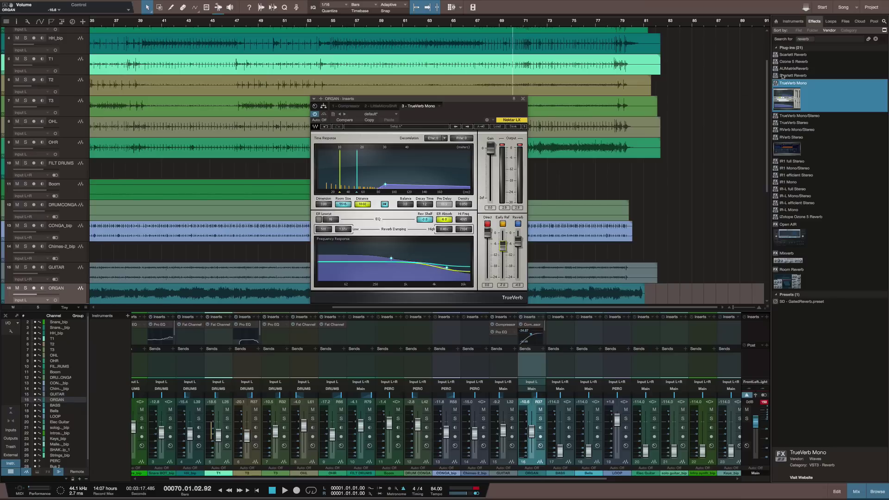
click(776, 49)
click(777, 48)
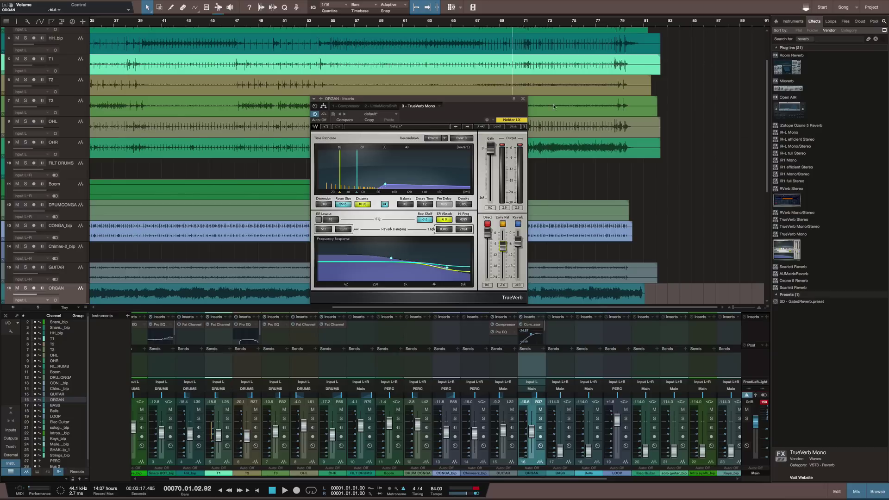
click(523, 100)
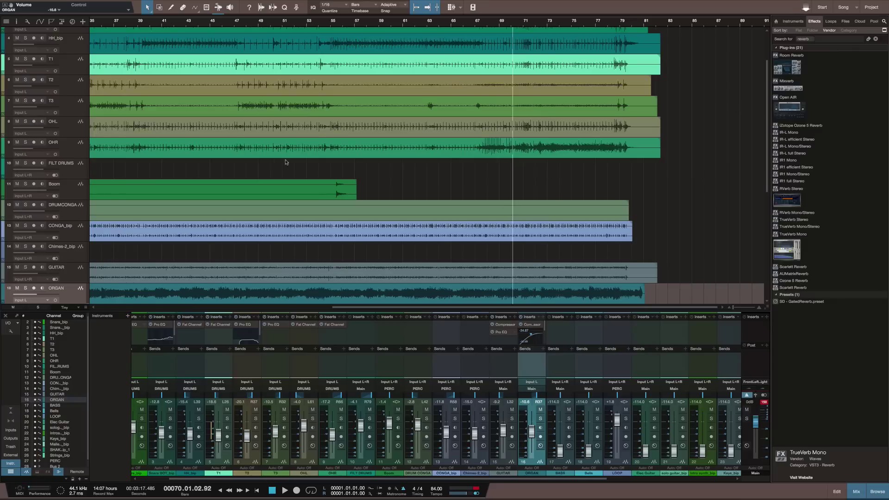
Step: Start playback and raise the BASS channel's fader to about -4.0 dB
key(space)
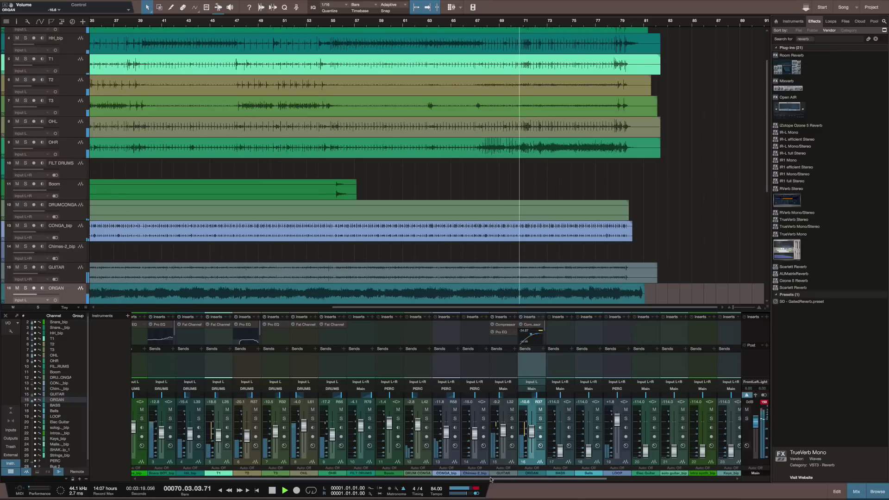
drag(560, 450, 559, 426)
click(553, 325)
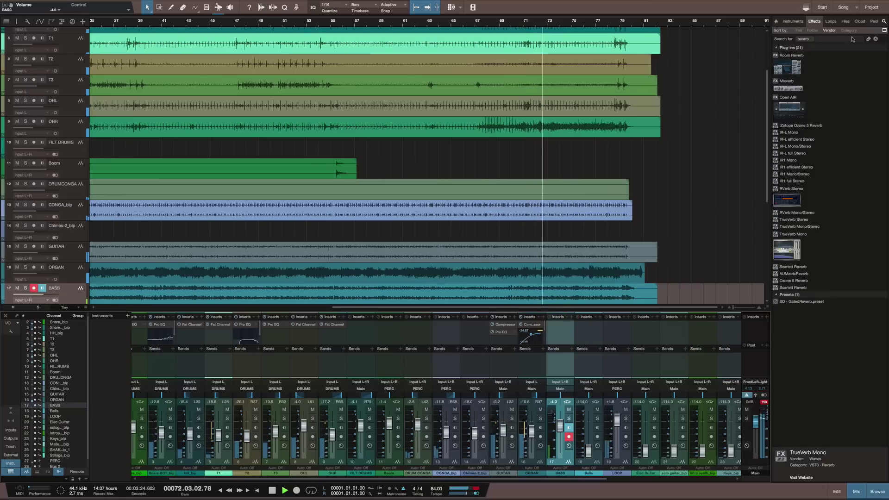
Step: Search the effects for compress and add the PreSonus Compressor to the BASS track
click(875, 39)
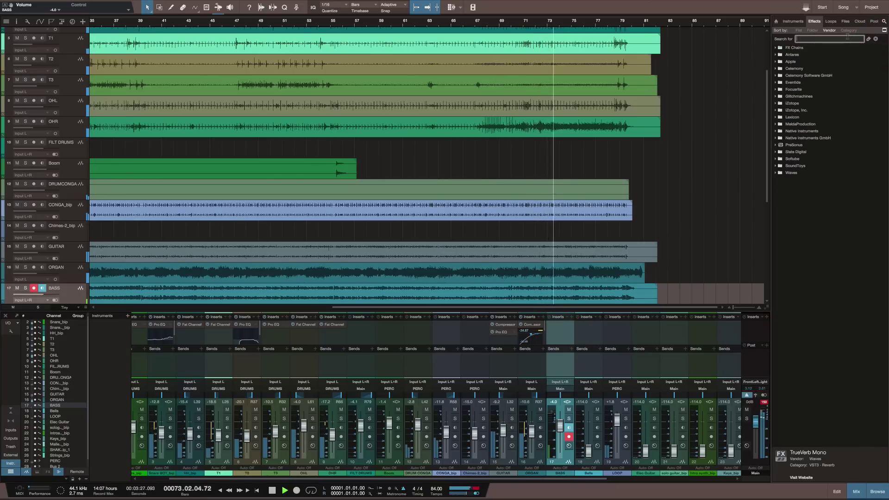
click(847, 39)
text(compress)
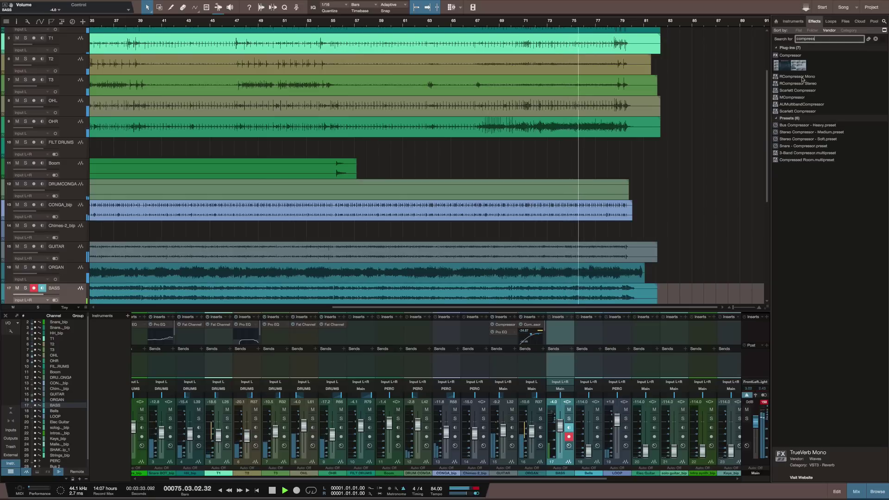
click(794, 63)
drag(795, 63, 526, 293)
Step: Load the Bass - Guitar preset into the BASS track's Compressor and move playback back to around bar 43
click(376, 115)
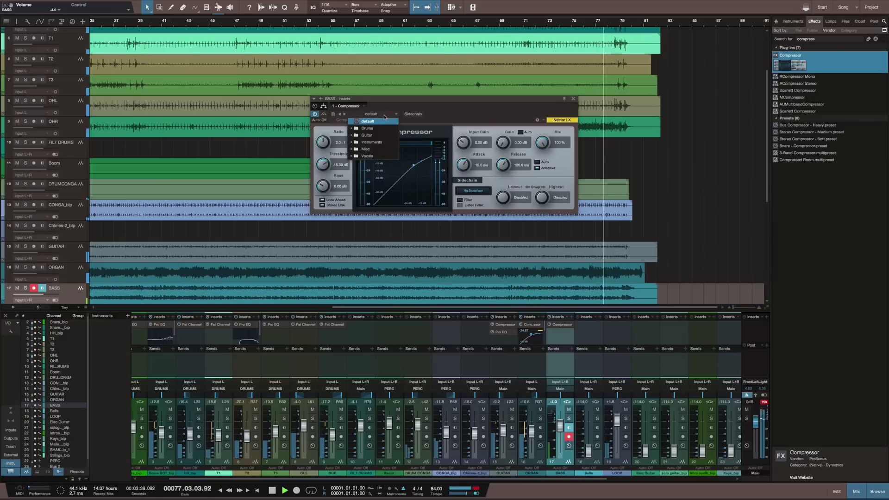
click(365, 134)
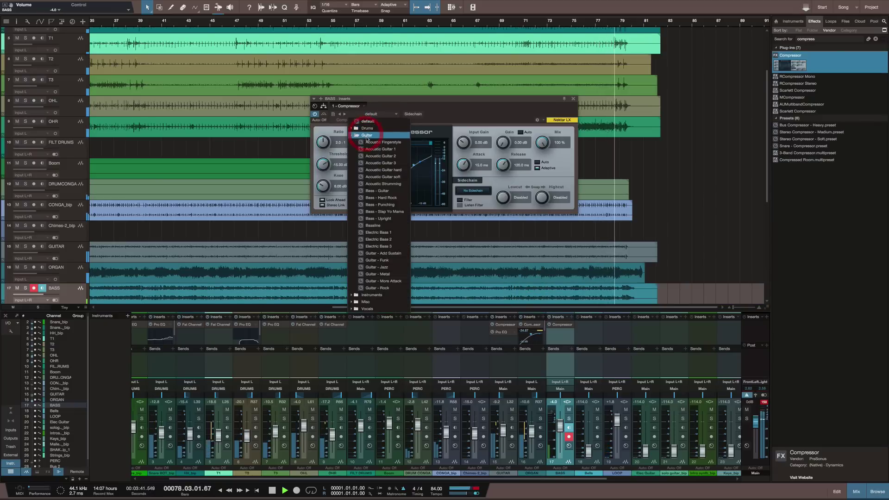
click(387, 191)
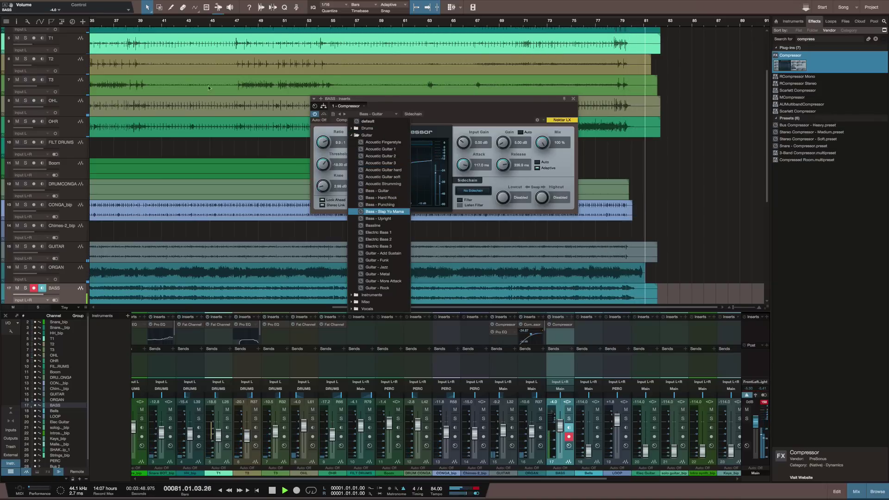
click(194, 25)
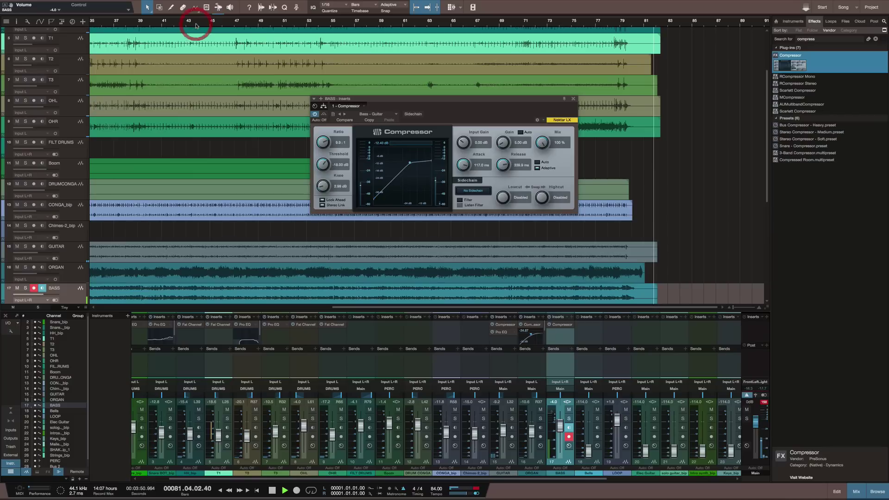
click(194, 25)
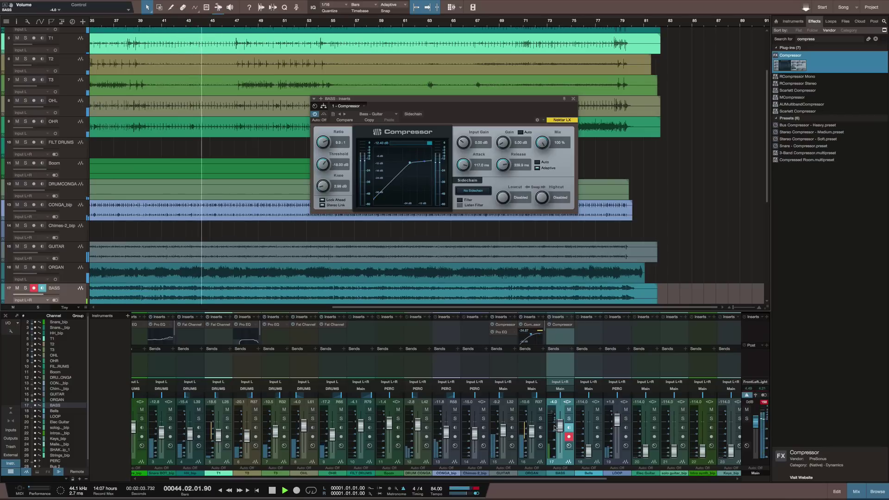
Step: Lower the BASS fader to -4.7 dB and raise the Bells fader to about -17.9 dB
drag(560, 421, 560, 423)
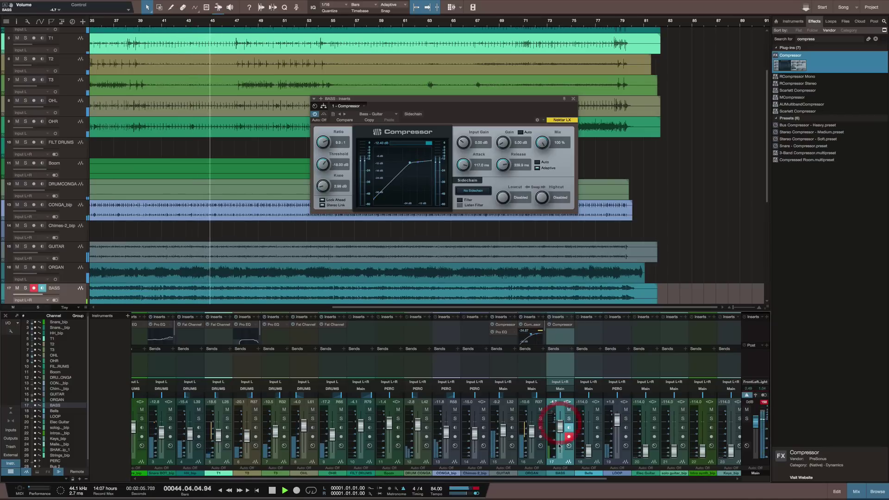
drag(588, 449, 588, 434)
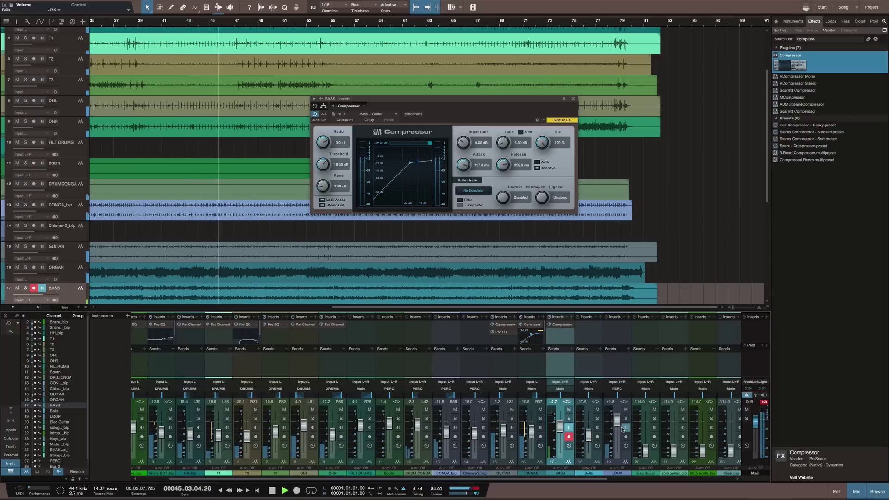
Step: Raise the Elec Guitar channel's fader to about -1.1 dB and pan it to R47
drag(645, 456, 643, 438)
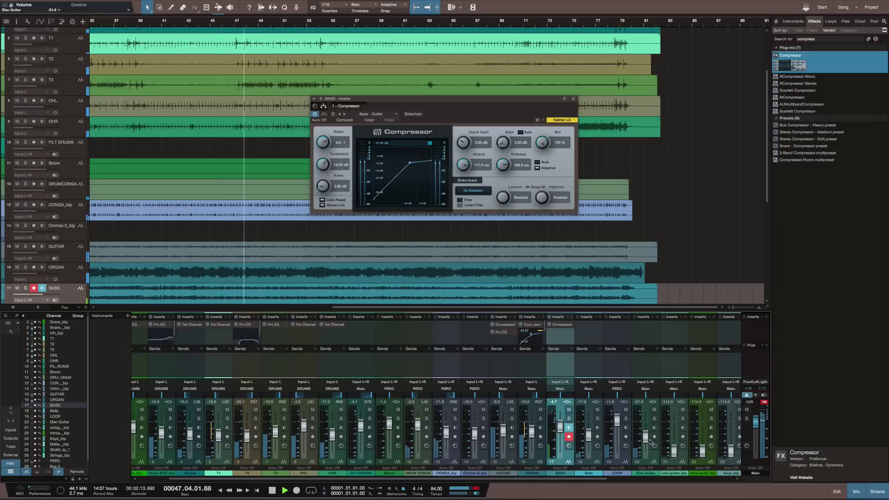
click(652, 444)
click(653, 436)
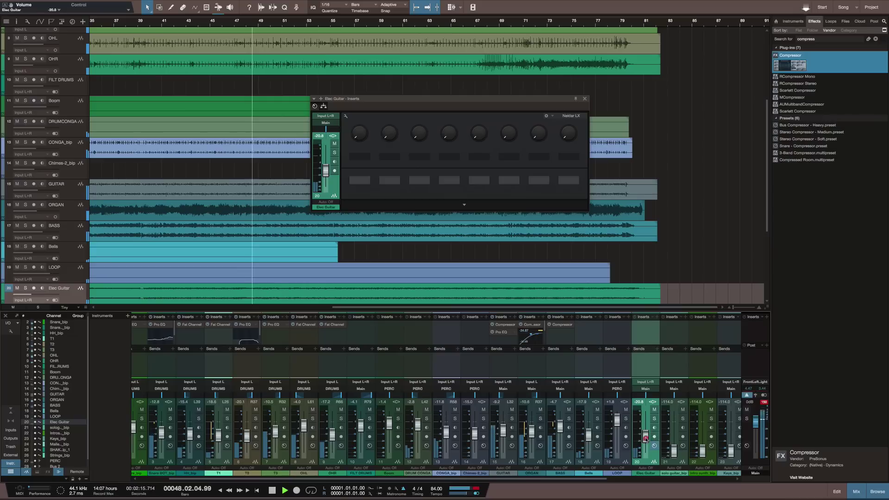
drag(645, 435, 645, 403)
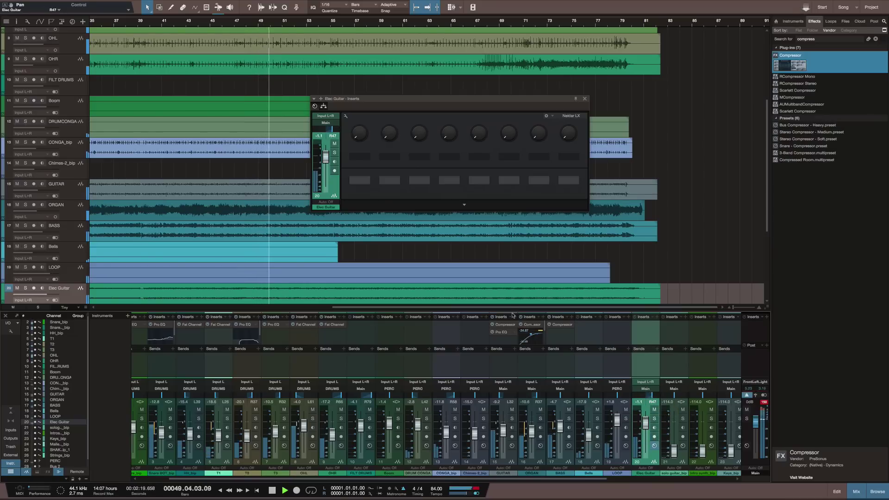
Step: Browse the stored FX chains for the ORGAN inserts, close the list without loading one, and stop playback
click(538, 317)
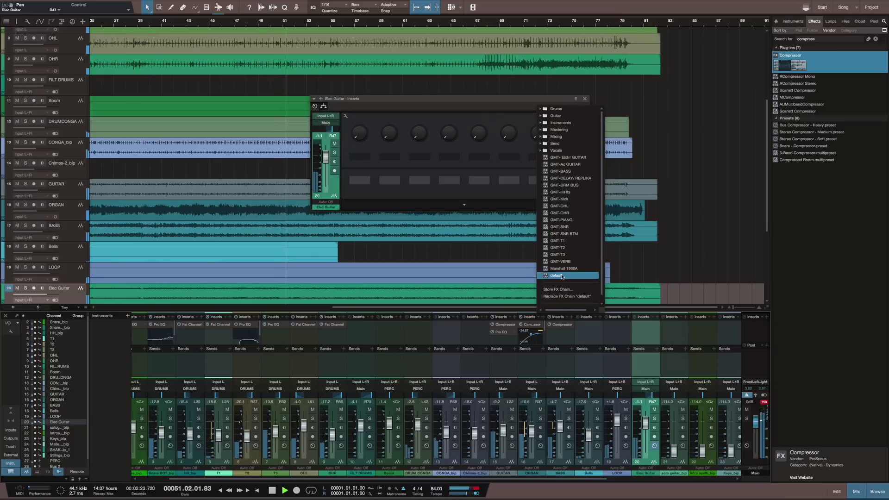
scroll(562, 277, down, 1)
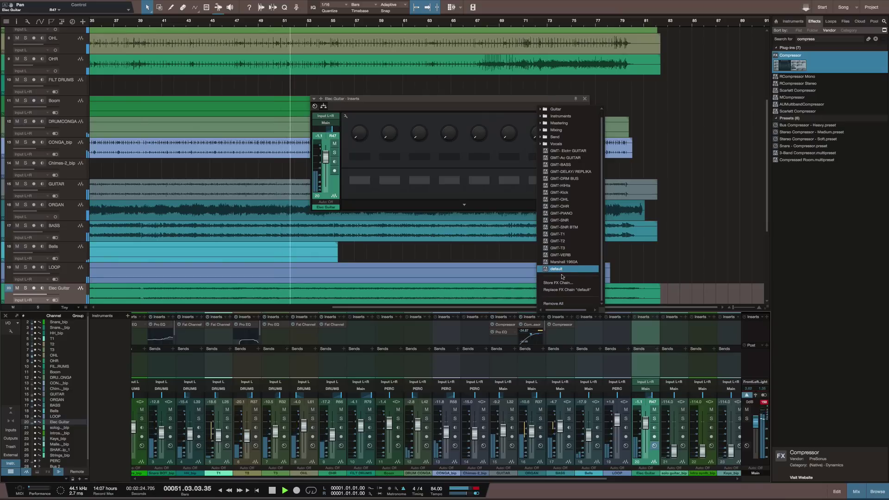
click(558, 337)
key(space)
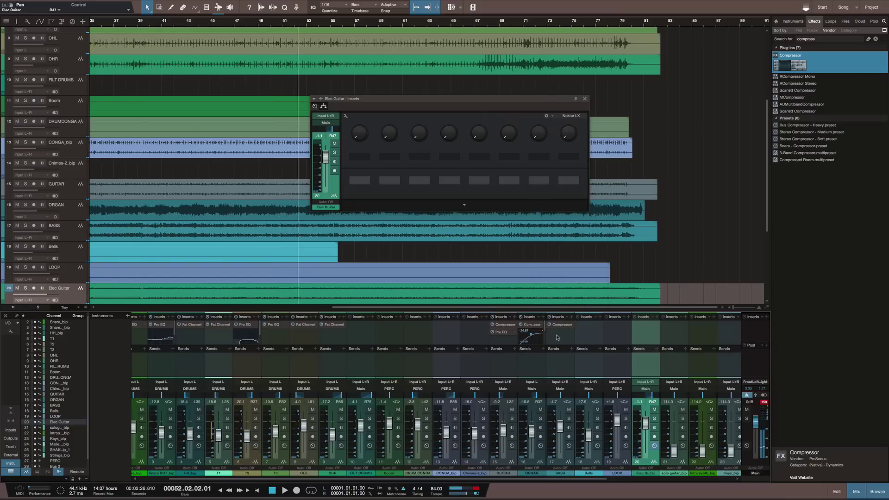
Step: Select the ORGAN channel and turn off its input monitoring
right_click(539, 318)
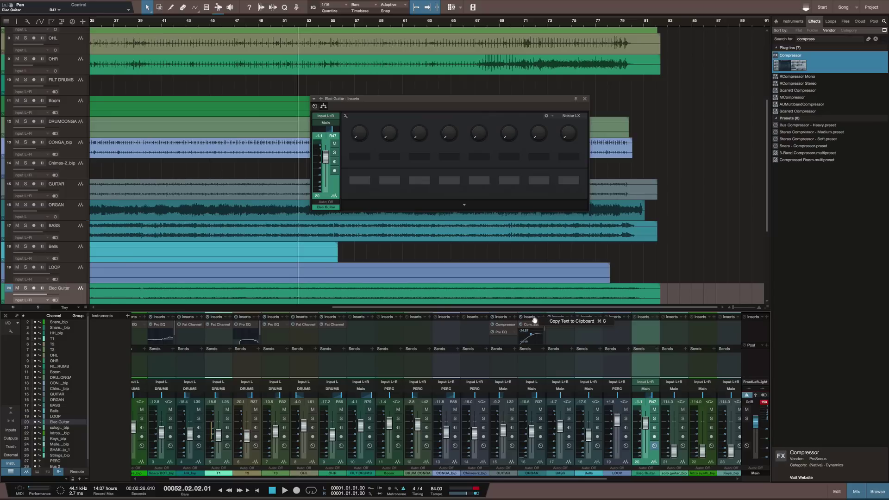
click(527, 317)
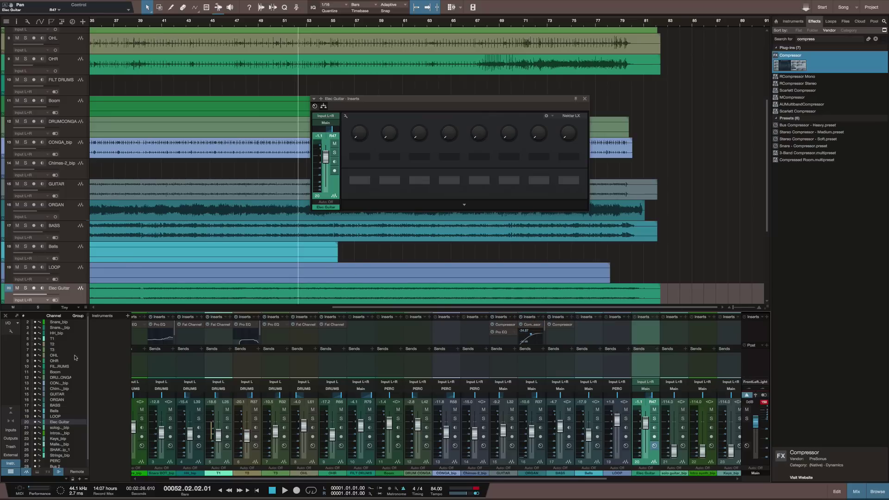
click(537, 317)
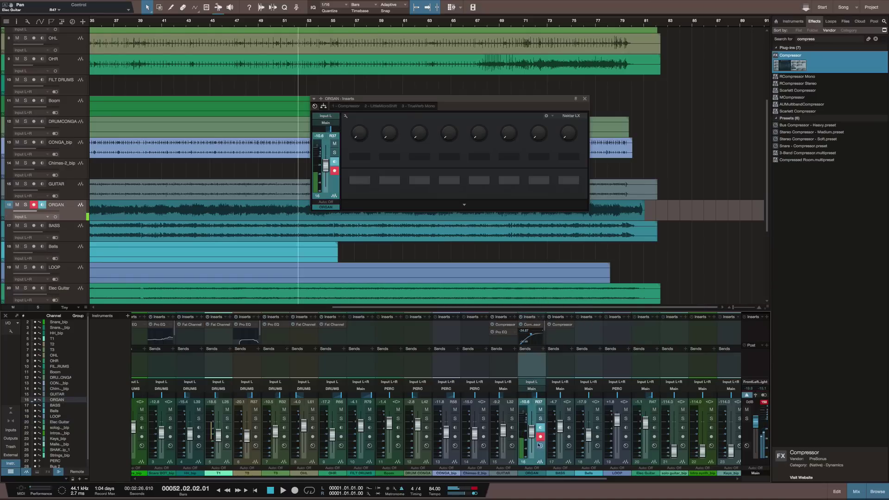
click(539, 427)
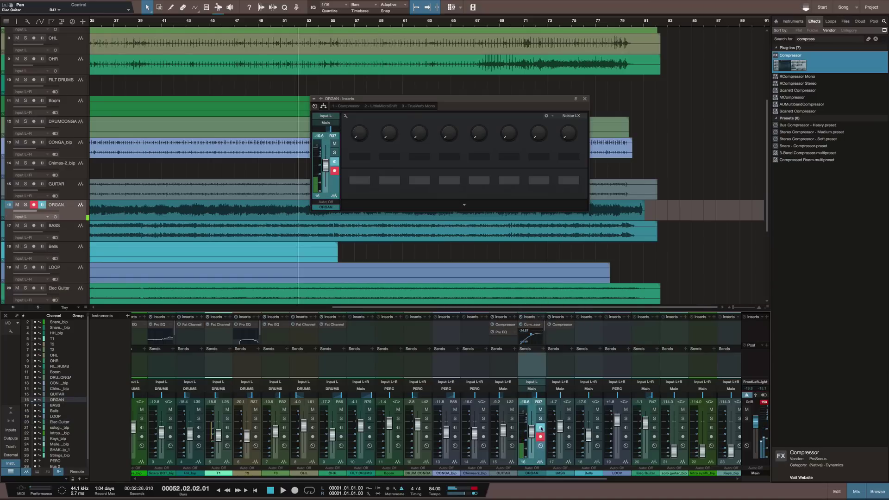
Step: Replace the ORGAN inserts with a chain of three Compressors and a Limiter, with the fader at -12.2 dB and pan at R39
click(539, 319)
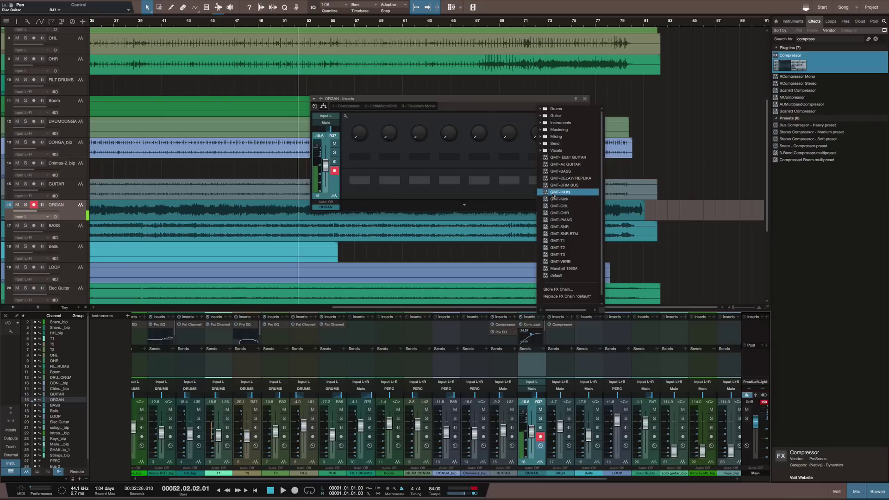
scroll(552, 194, down, 1)
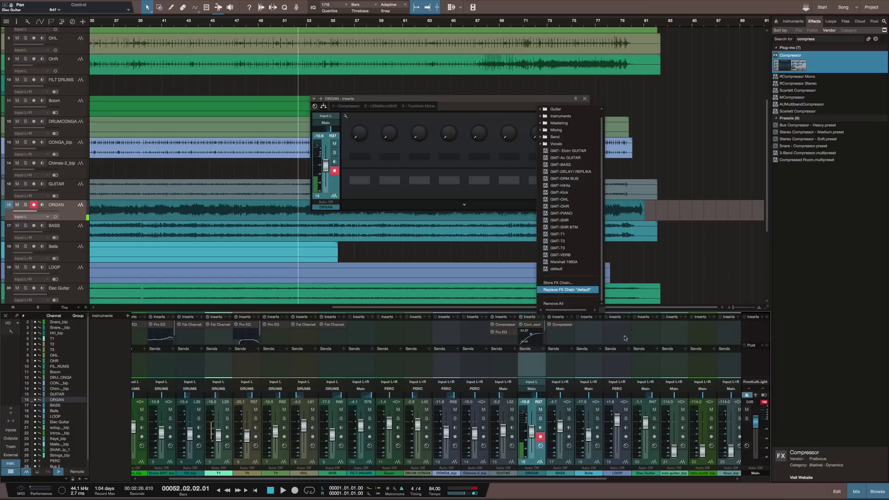
click(355, 100)
click(314, 100)
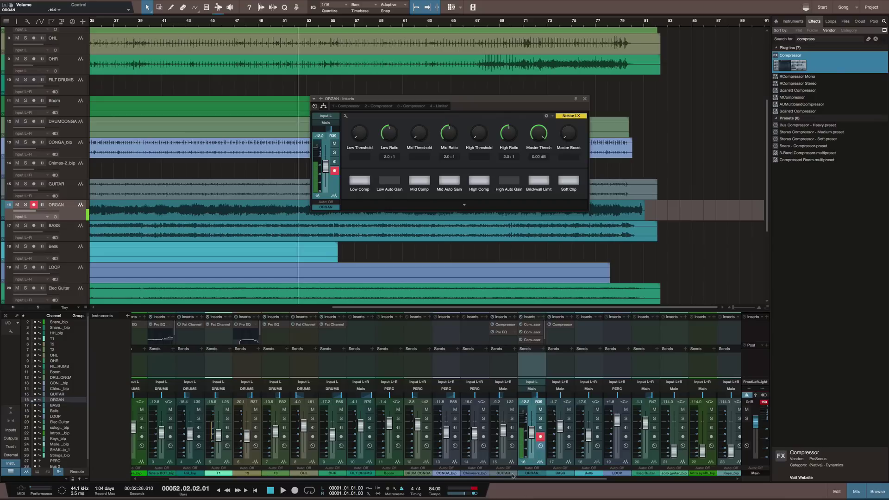
Step: Select the GUITAR channel and turn off its input monitoring
click(511, 473)
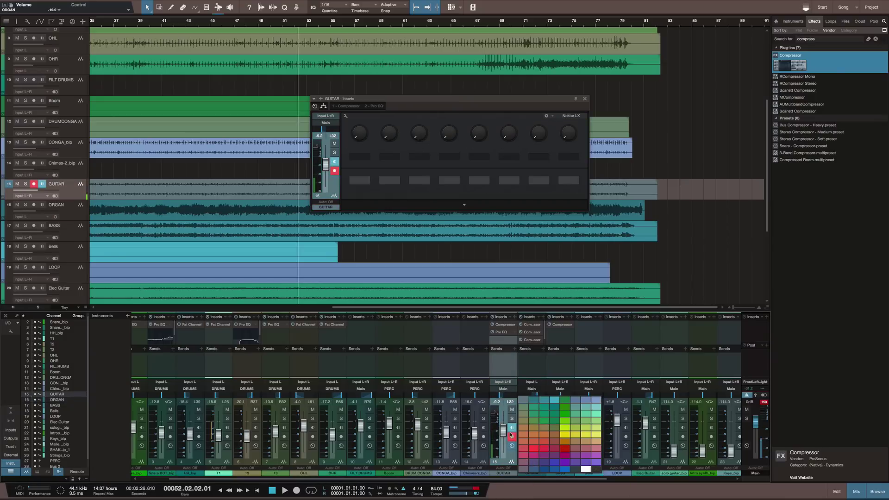
scroll(511, 424, left, 1)
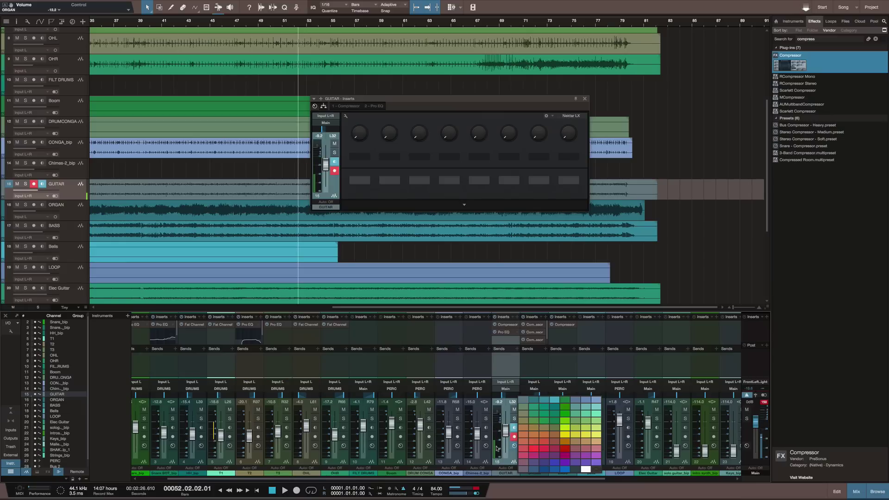
click(513, 428)
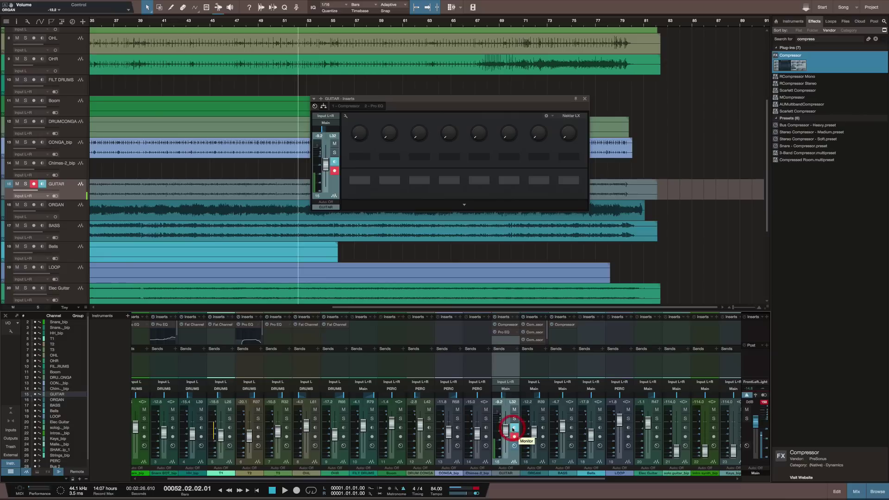
scroll(515, 430, left, 1)
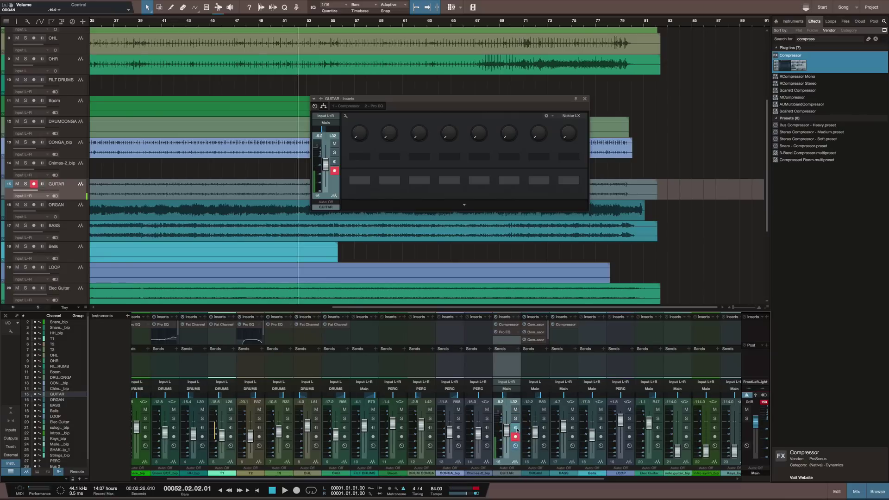
click(505, 325)
right_click(509, 318)
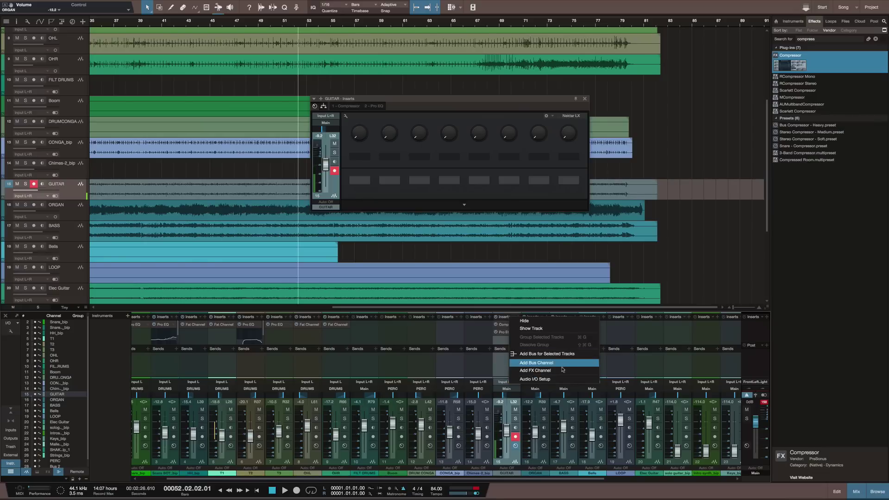
click(634, 360)
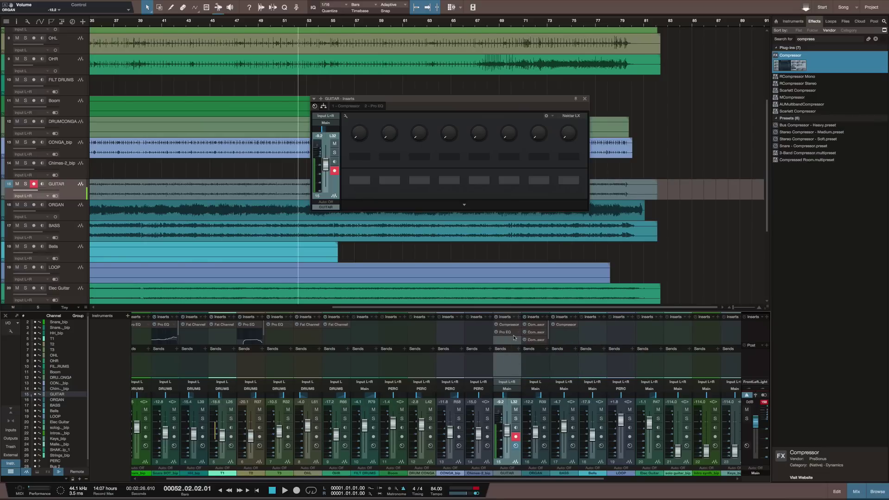
Step: Move the Elec Guitar channel in the mixer so it sits between GUITAR and ORGAN
scroll(514, 337, right, 2)
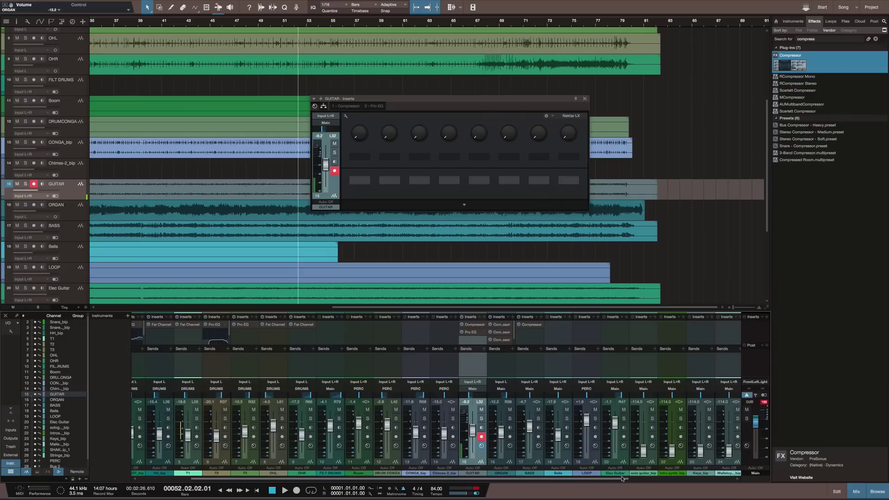
click(604, 461)
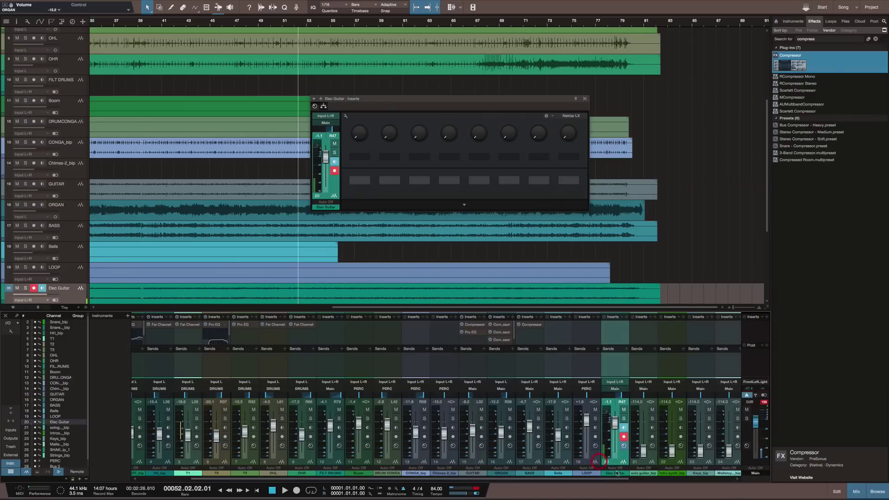
click(616, 472)
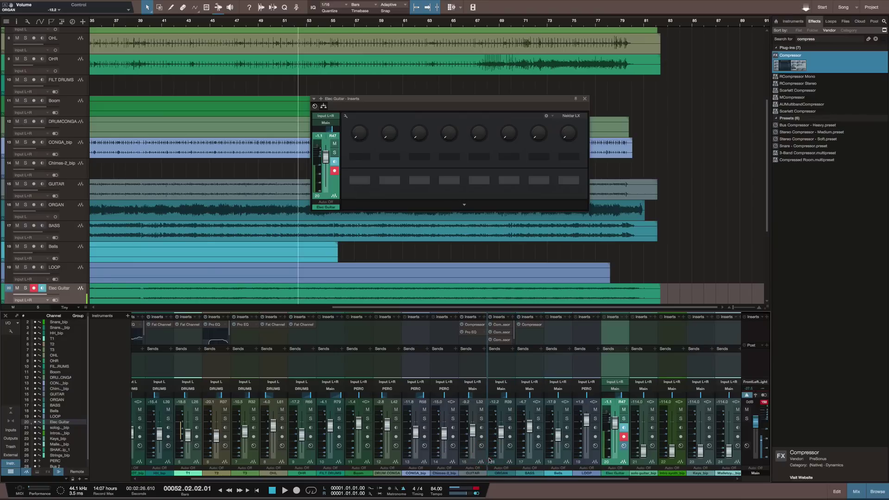
drag(489, 460, 503, 460)
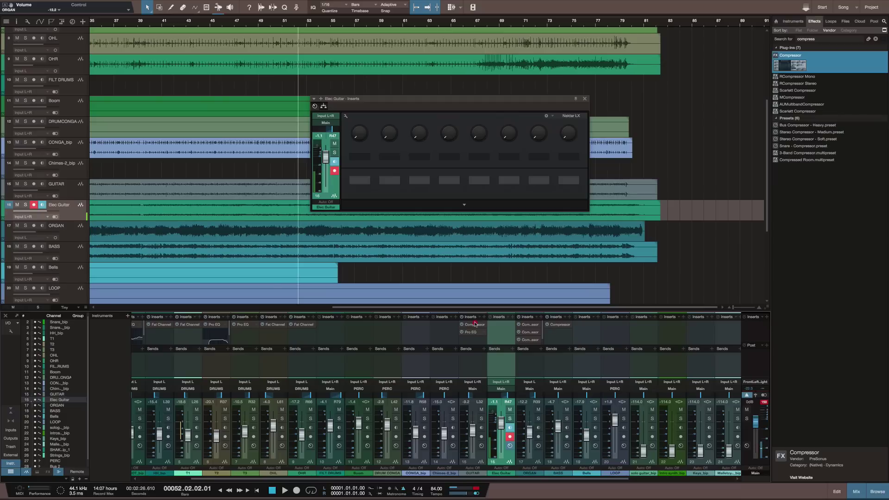
Step: Copy the GUITAR channel's Compressor and Pro EQ to Elec Guitar, and lower the Elec Guitar fader to -6.2 dB during playback
drag(475, 324, 502, 335)
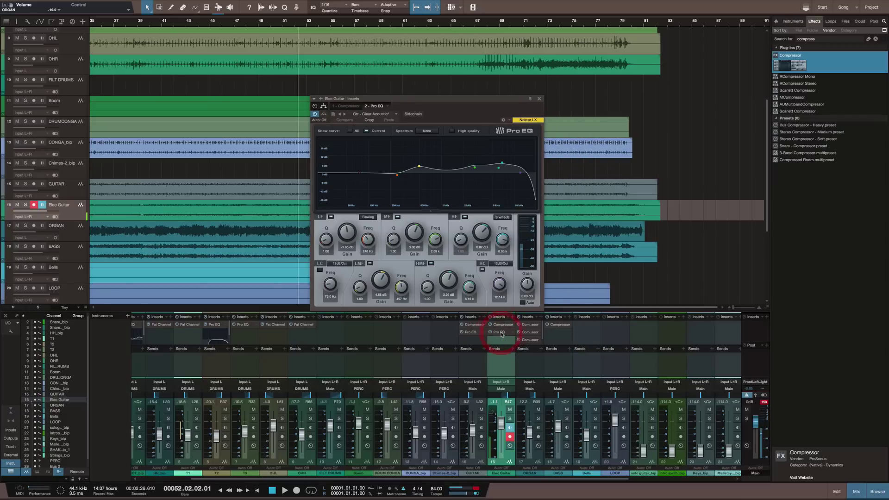
click(509, 428)
key(space)
drag(500, 423, 501, 428)
click(509, 427)
Step: Open the Elec Guitar channel's Compressor and lower the channel's fader to -11.3 dB
click(505, 325)
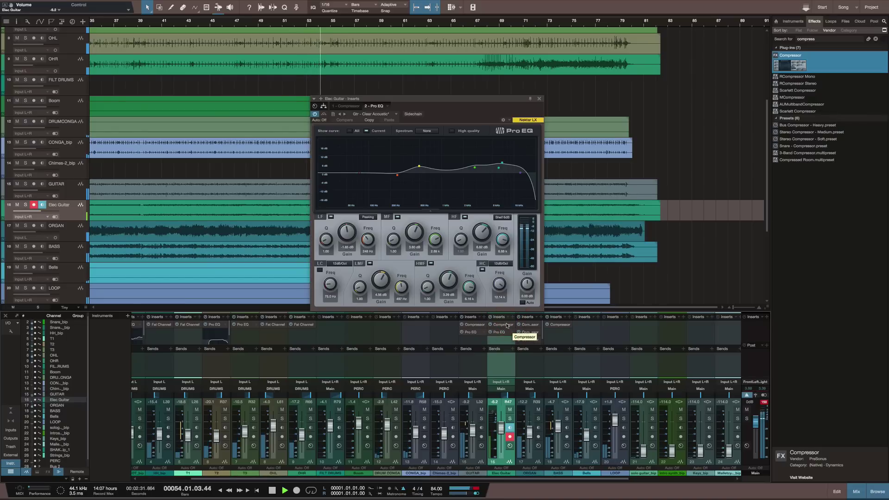
mouse_move(500, 328)
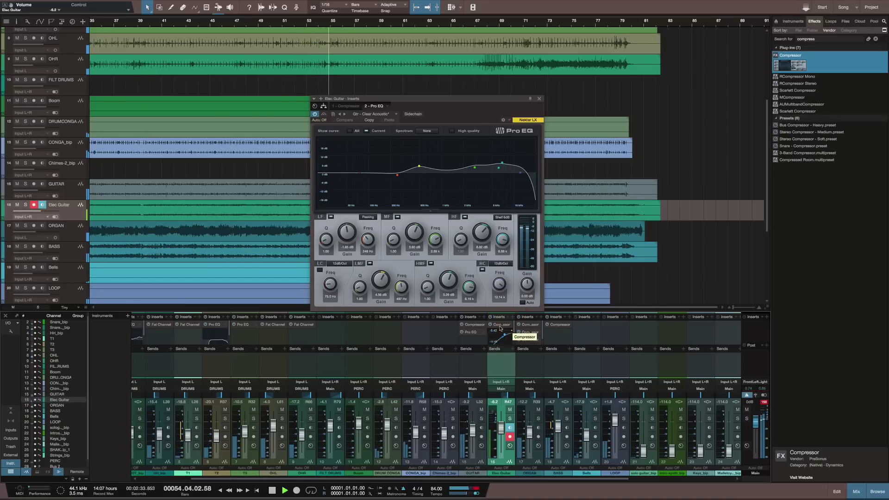
click(348, 106)
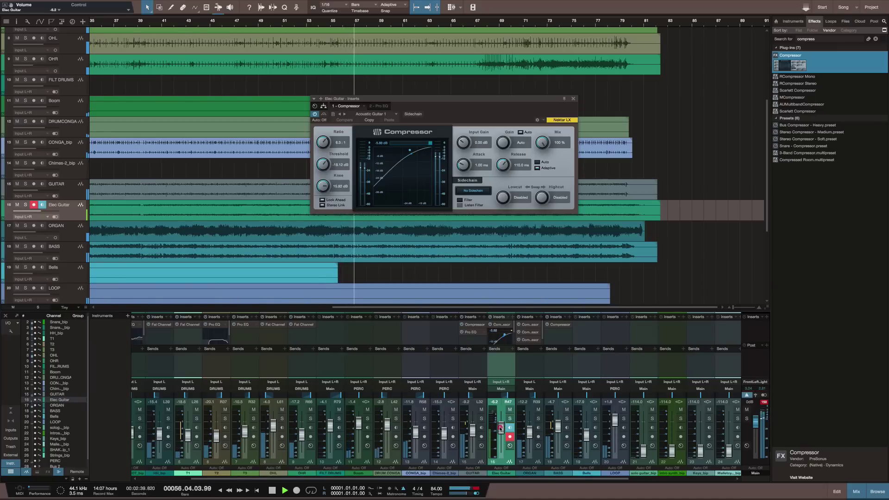
drag(500, 428, 498, 431)
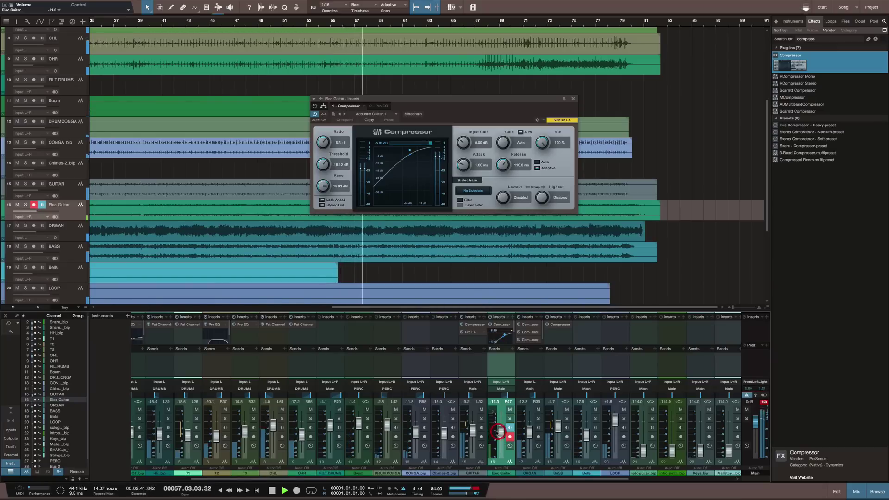
Step: Check the Elec Guitar channel's insert rack down to the Pro EQ, then stop playback
click(508, 317)
click(505, 317)
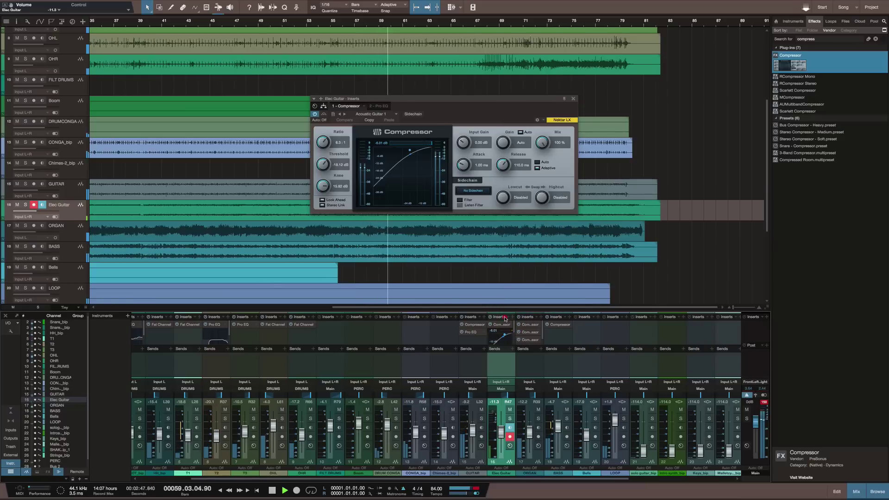
click(505, 318)
click(504, 319)
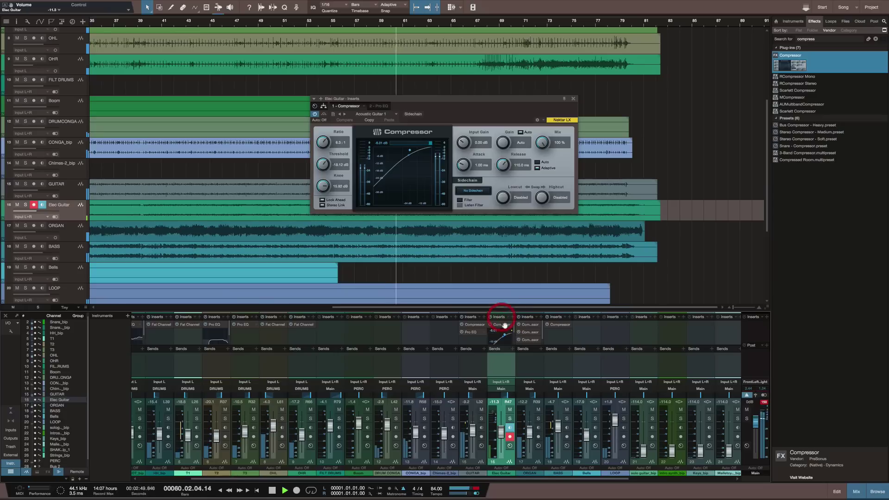
mouse_move(504, 325)
mouse_down()
mouse_move(514, 345)
mouse_move(494, 343)
mouse_up()
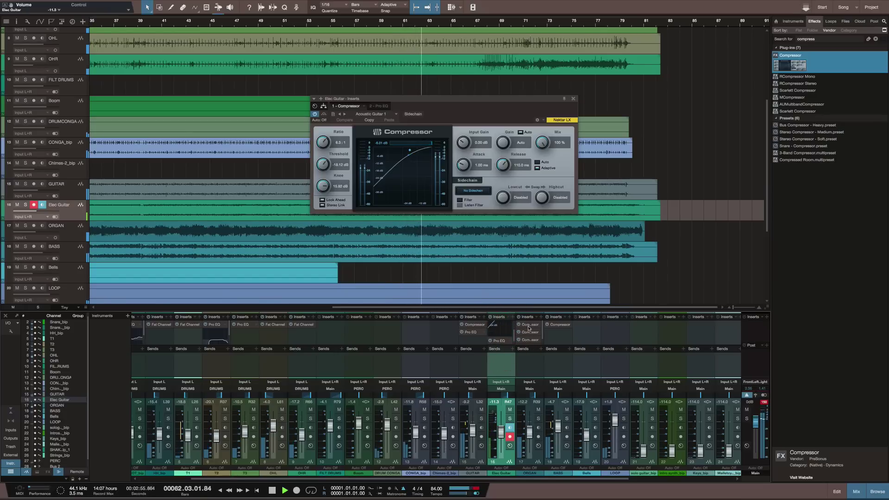
mouse_move(542, 331)
mouse_down()
mouse_move(541, 351)
mouse_move(536, 318)
mouse_up()
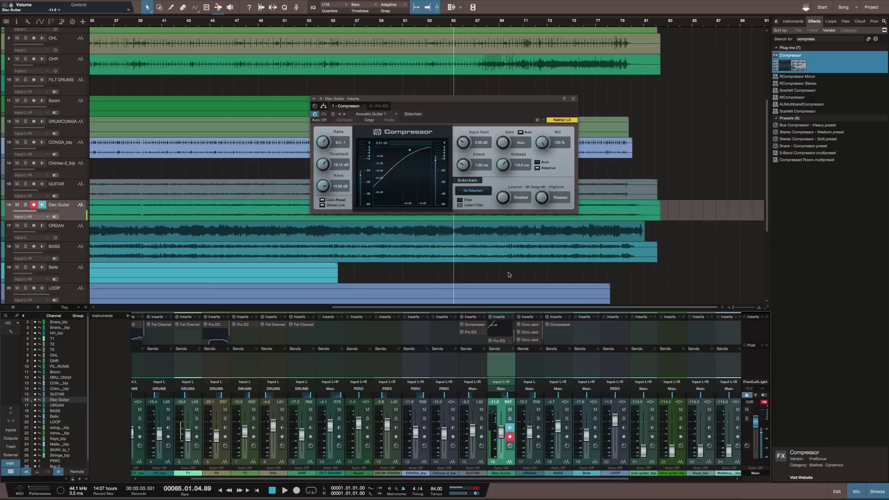
scroll(509, 275, left, 3)
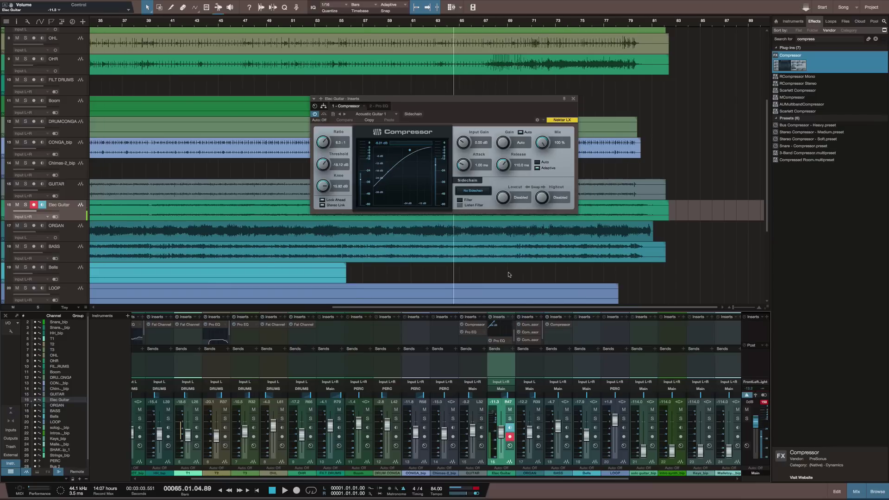
Step: Turn off input monitoring on the Elec Guitar channel and play back a short passage of the full mix
click(509, 426)
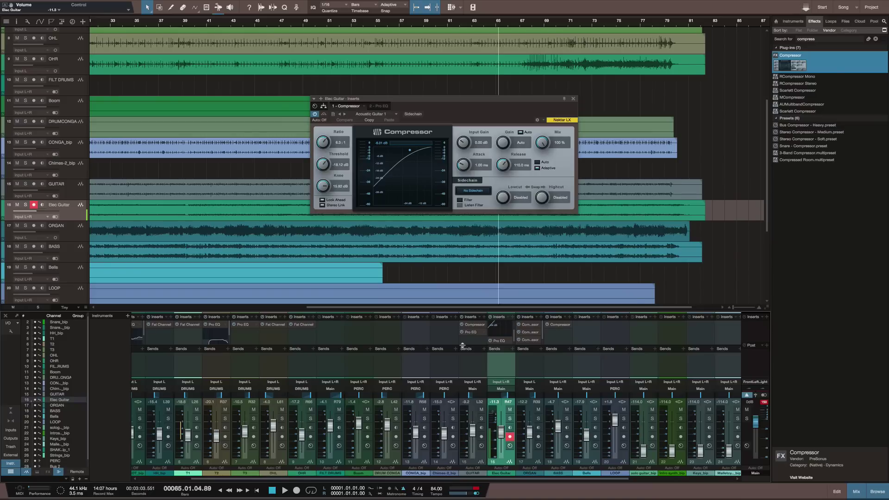
scroll(550, 394, right, 1)
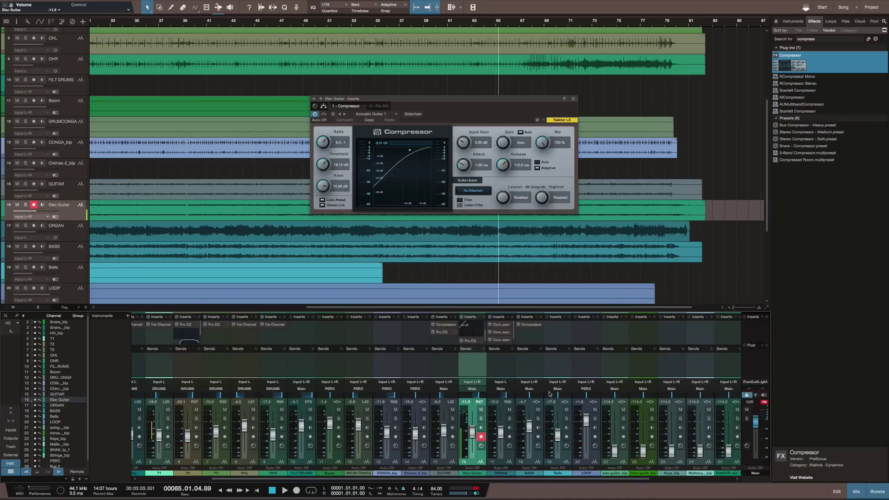
scroll(549, 394, right, 4)
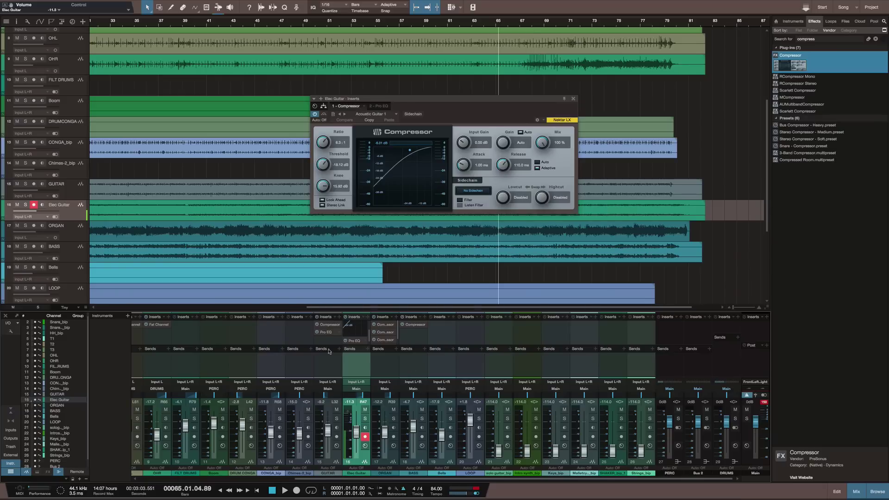
key(space)
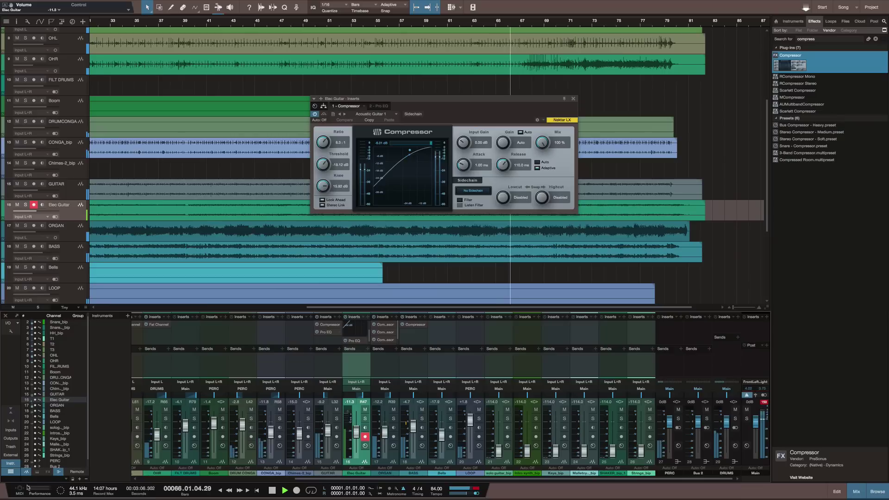
key(space)
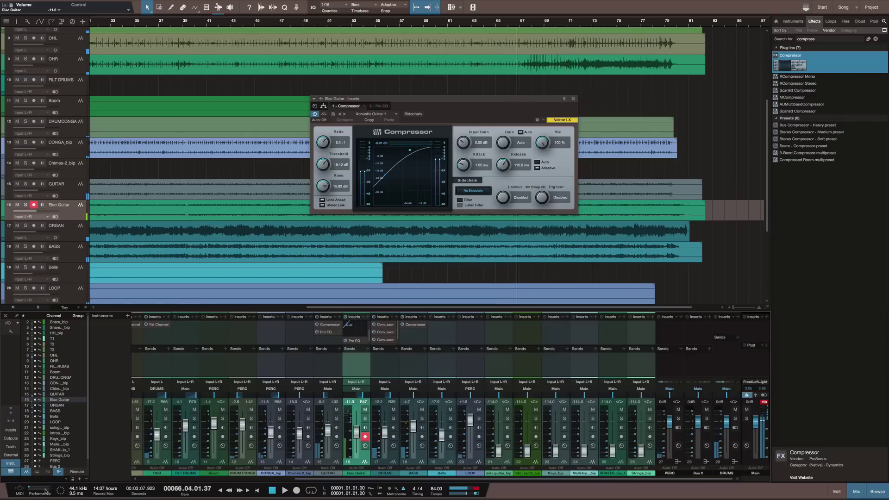
scroll(341, 316, left, 7)
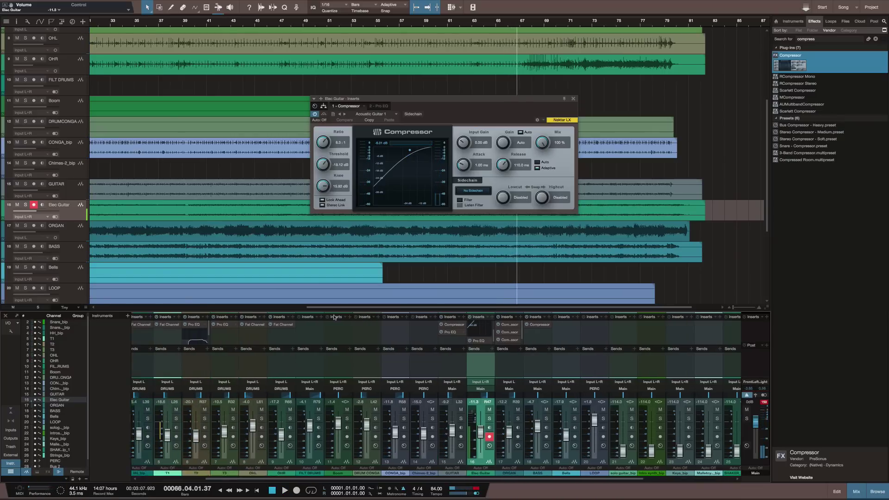
scroll(280, 319, right, 5)
scroll(280, 319, right, 3)
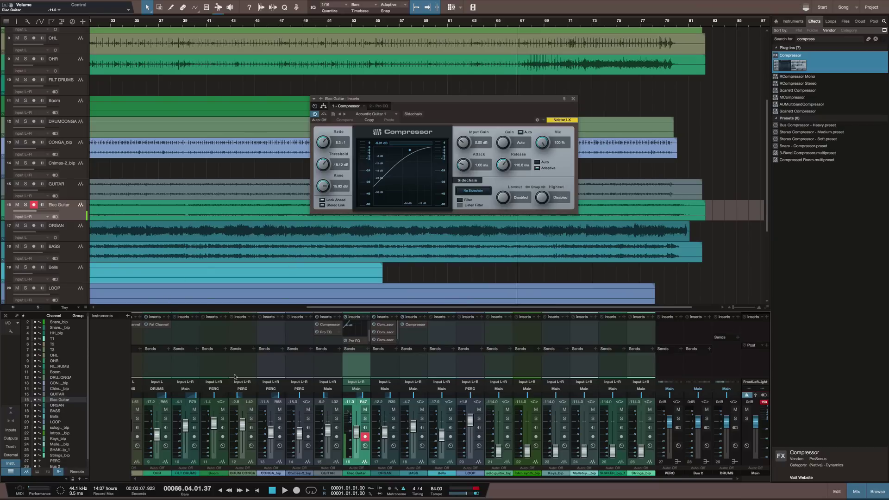
Step: Search the effects for "rever" and insert Mixverb on the Elec Guitar channel after its Pro EQ
click(823, 39)
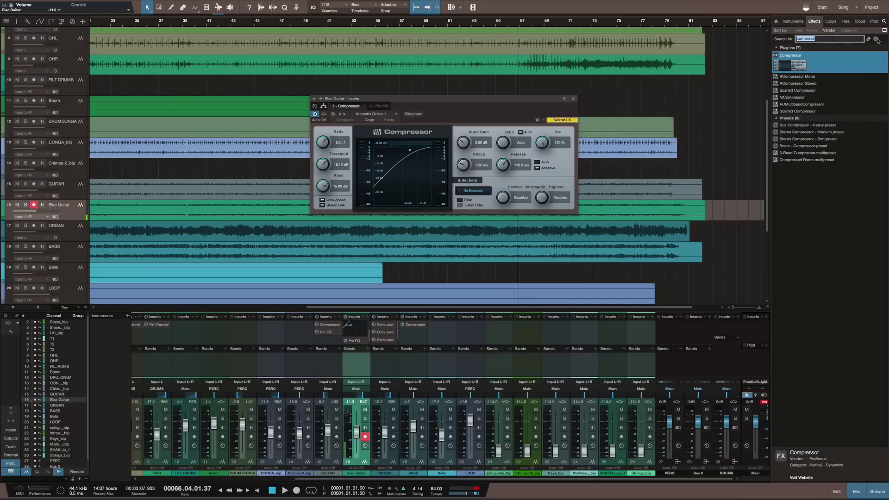
text(re)
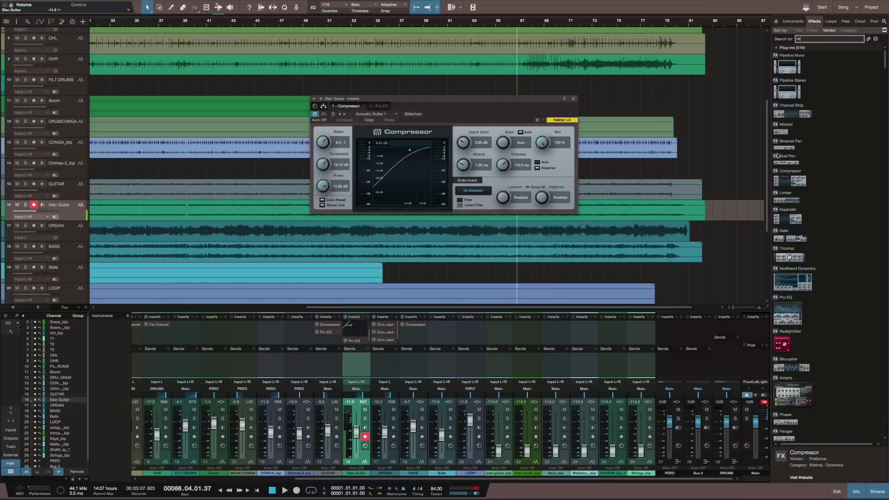
scroll(777, 156, down, 15)
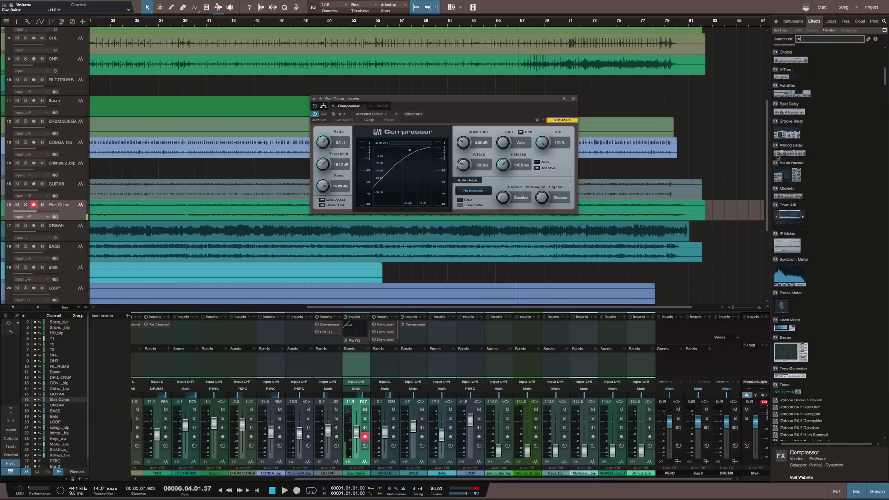
scroll(778, 156, down, 15)
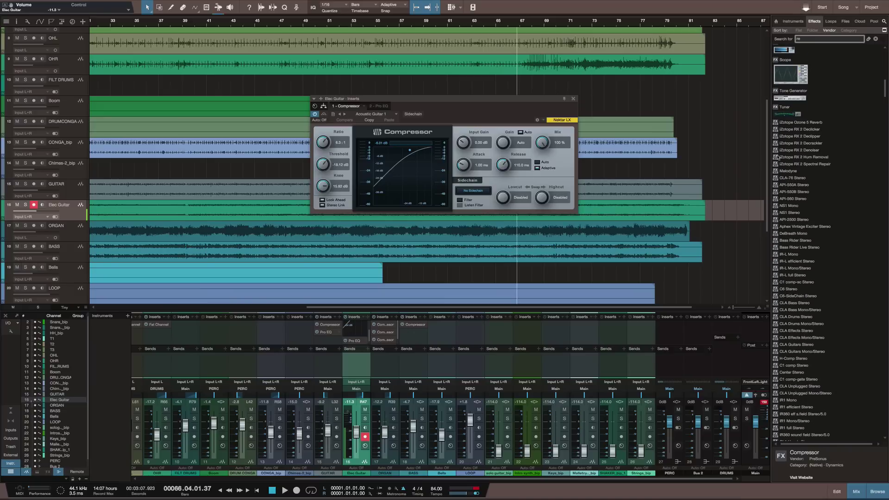
scroll(778, 158, up, 6)
scroll(777, 157, up, 15)
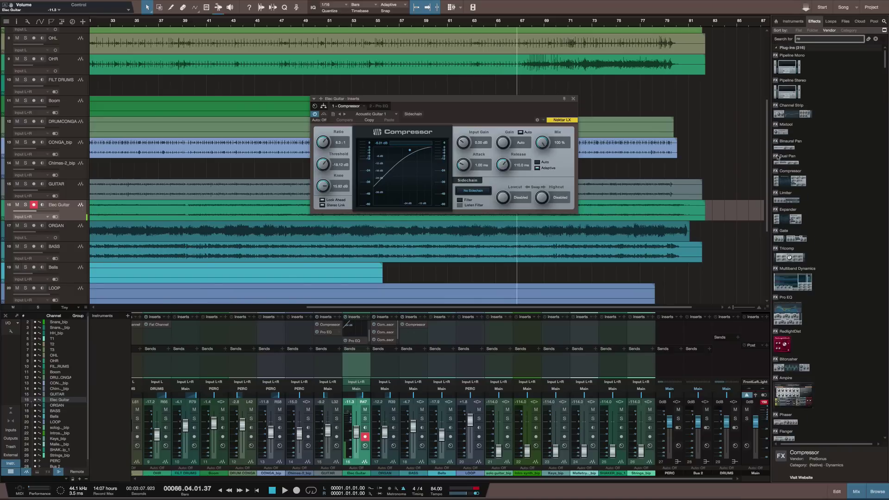
text(r)
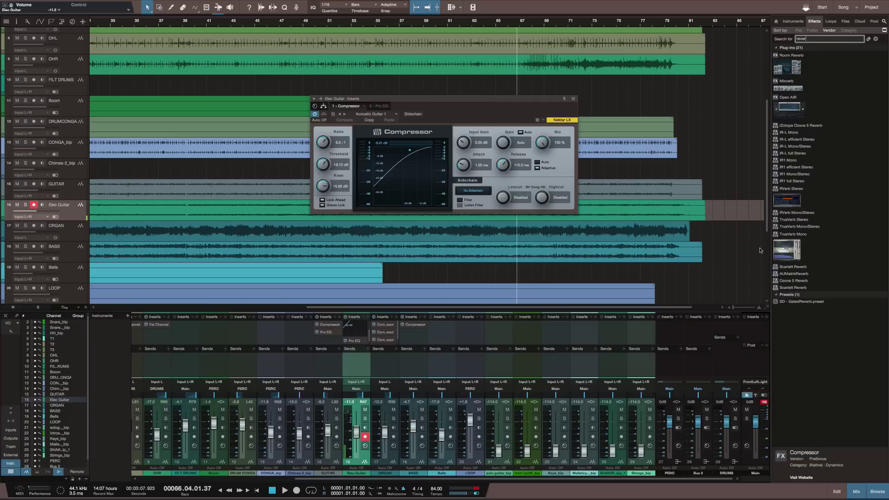
click(790, 89)
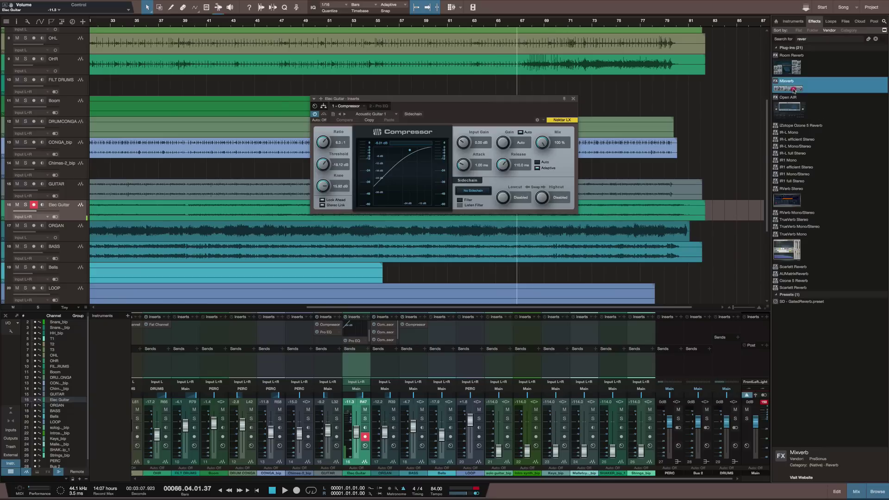
drag(787, 91, 341, 218)
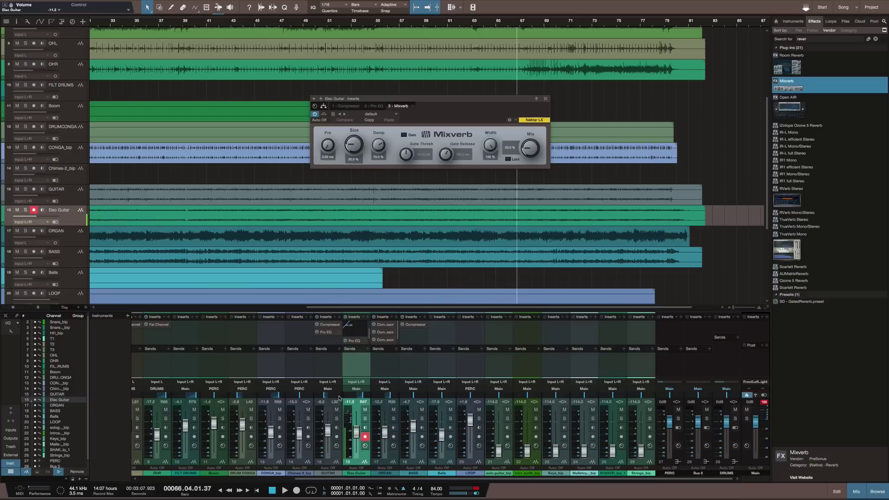
Step: Solo Elec Guitar during playback from about bar 51, and tune its Mixverb with a low Mix, a larger Size and a longer Predelay
key(space)
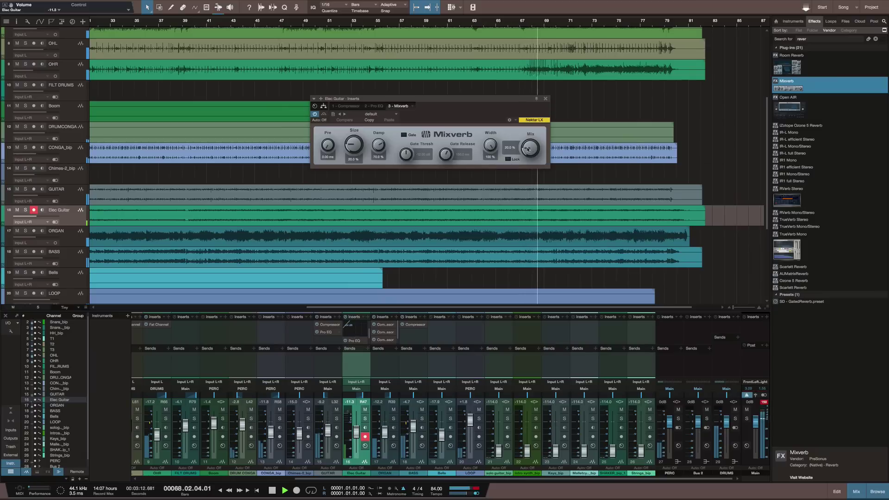
drag(529, 147, 525, 163)
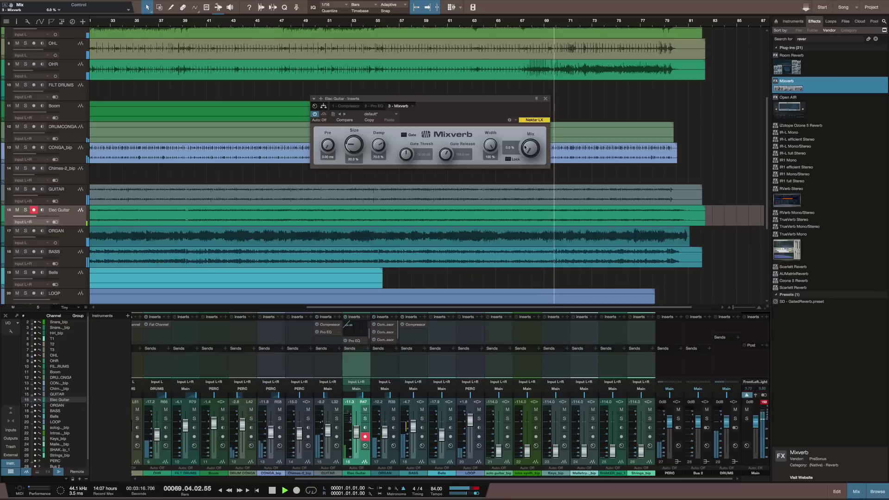
click(365, 419)
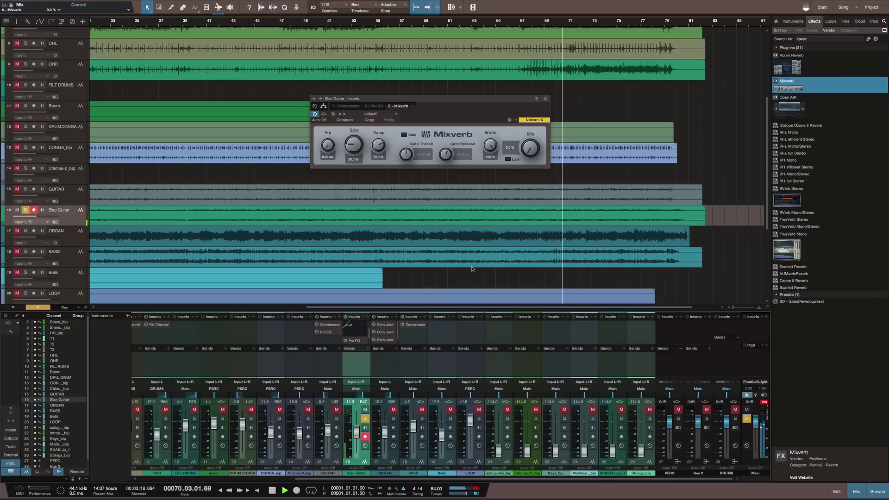
click(327, 24)
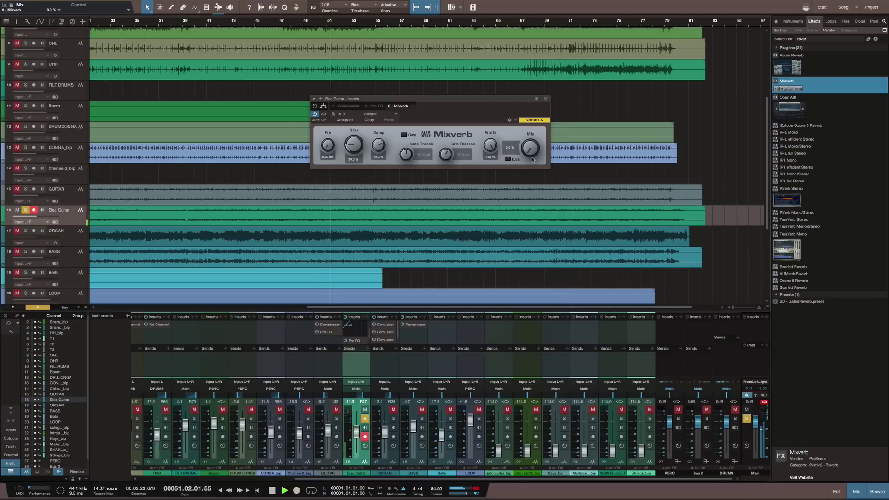
drag(530, 151, 530, 148)
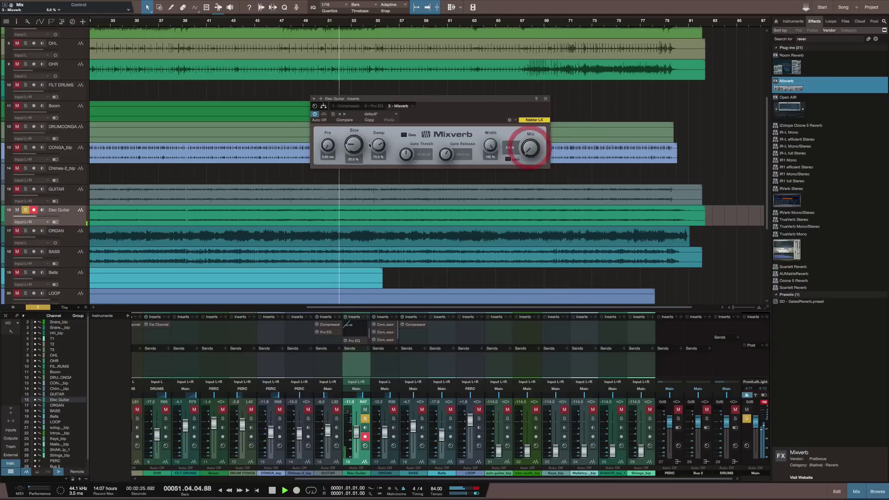
drag(353, 144, 327, 132)
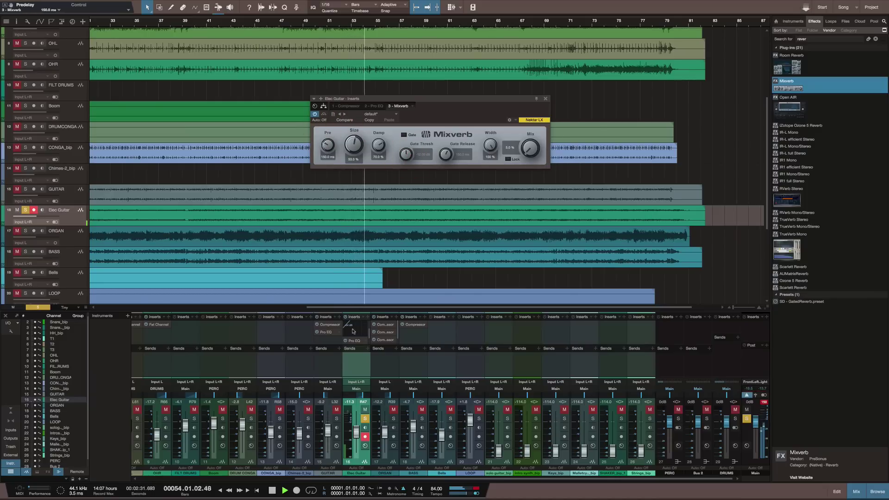
Step: Try low and low-mid boosts in the Elec Guitar channel's Pro EQ, and load its Gtr - Full Electric Lead preset
click(372, 106)
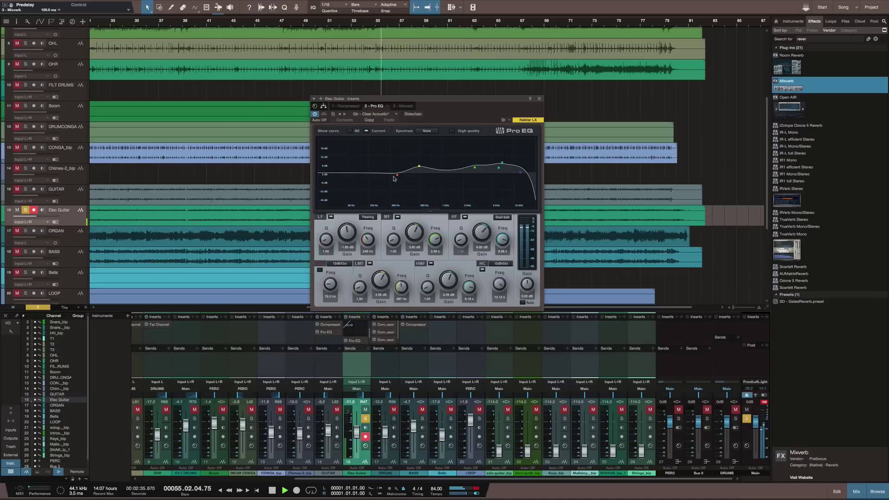
drag(397, 175, 435, 166)
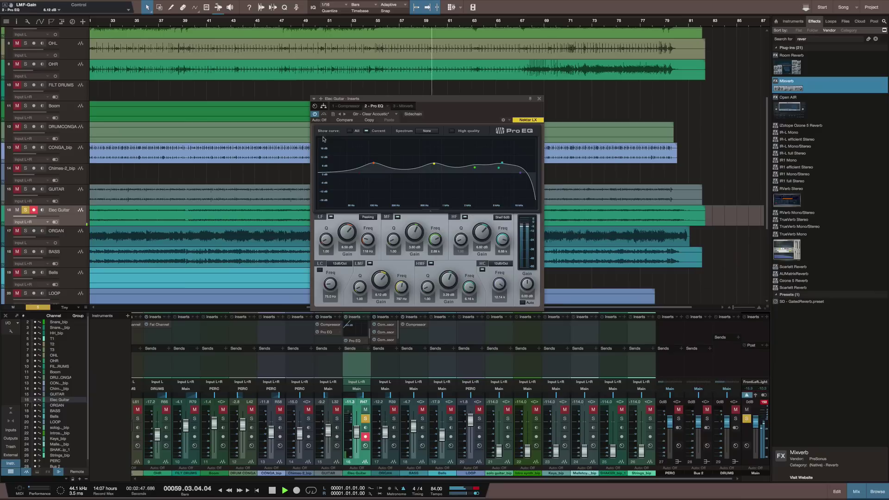
click(393, 117)
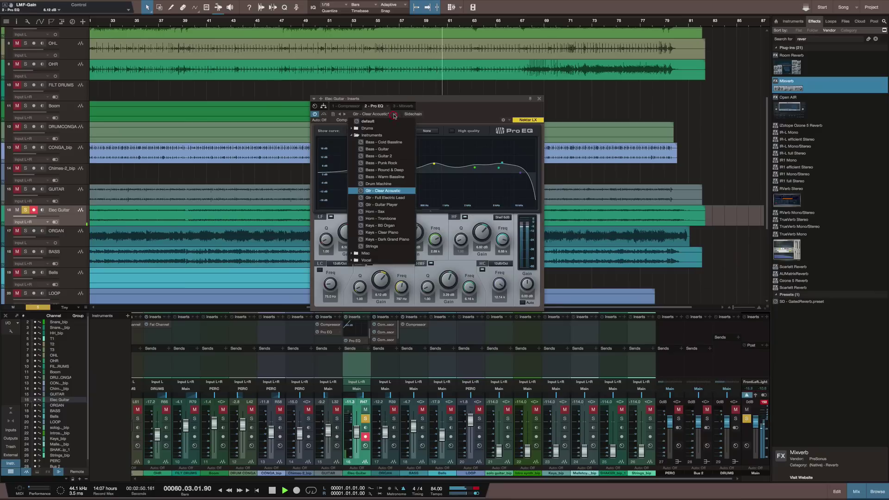
click(389, 199)
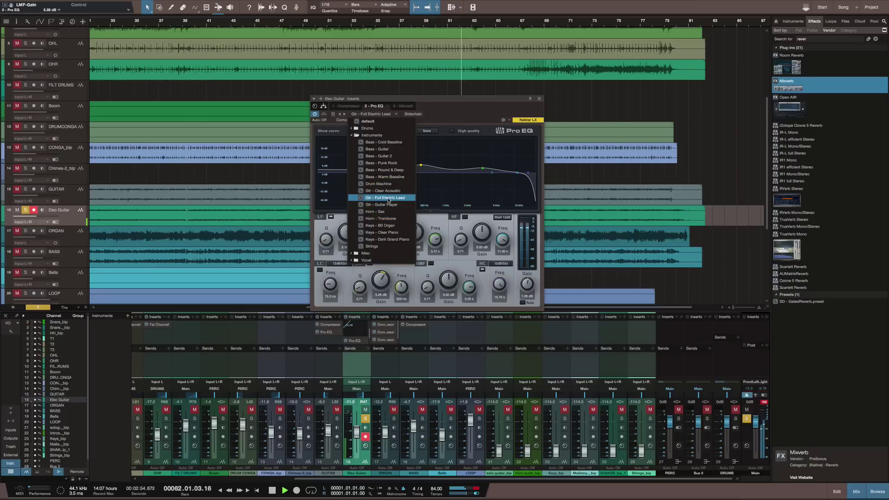
Step: Lower the Pro EQ's low-mid band to about 3 dB, boost the low shelf around 179 Hz, and compare against the stored settings
click(421, 165)
drag(421, 166, 387, 168)
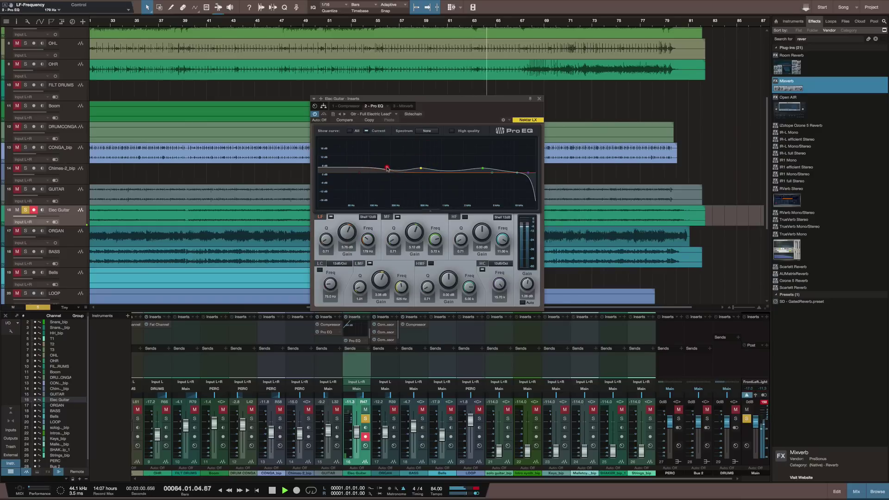
click(344, 120)
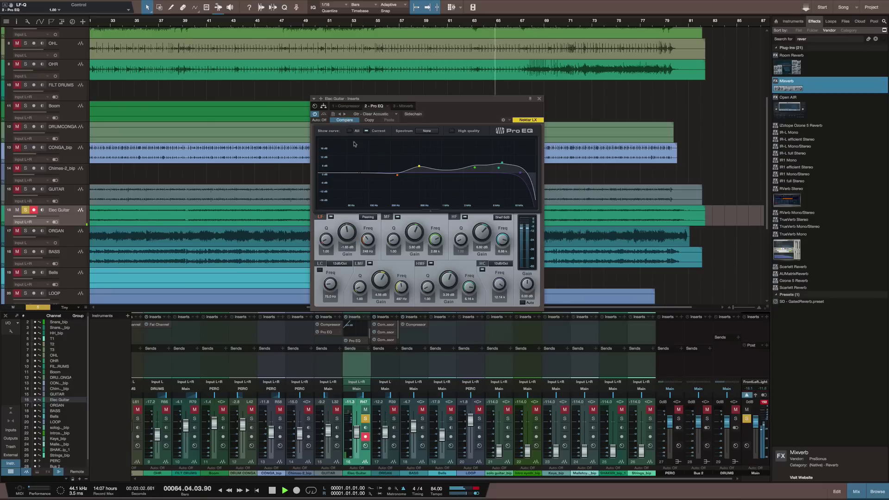
click(340, 120)
Step: Boost the Pro EQ's mid band to about 4.9 dB, set the low shelf gain to about 3 dB, and unsolo Elec Guitar
drag(483, 168, 488, 165)
drag(385, 167, 384, 170)
click(365, 418)
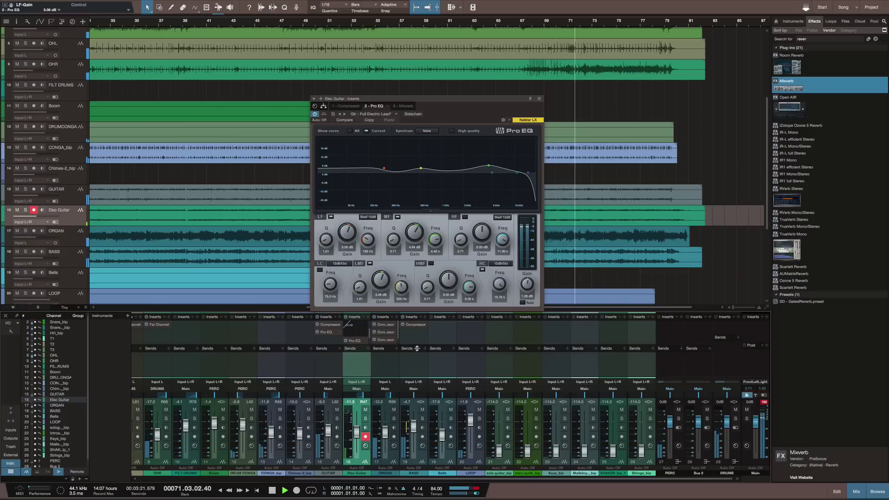
key(space)
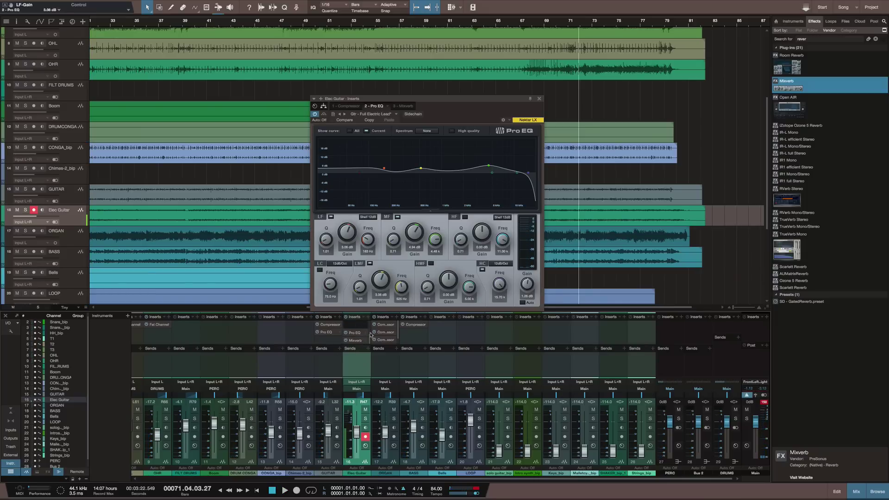
Step: Search the effects for "slate", insert Virtual Mix Rack on the Elec Guitar channel, and dismiss the authorization requests
drag(369, 334, 370, 329)
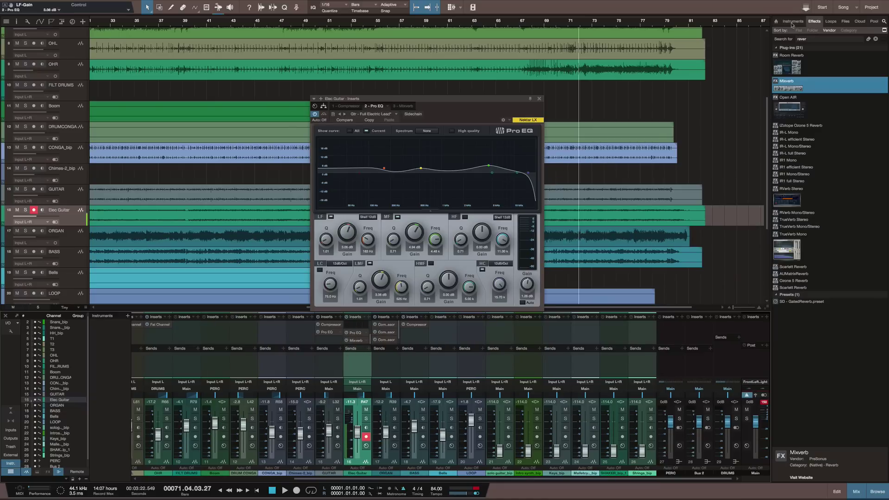
click(821, 39)
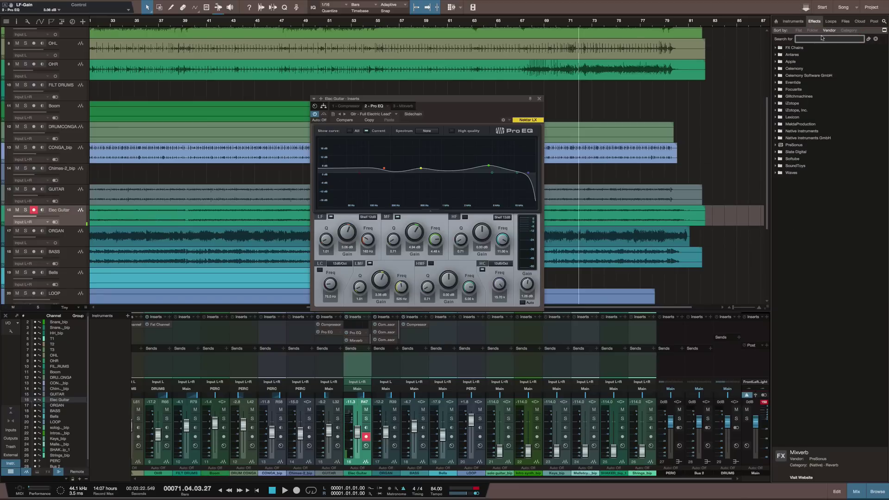
text(s)
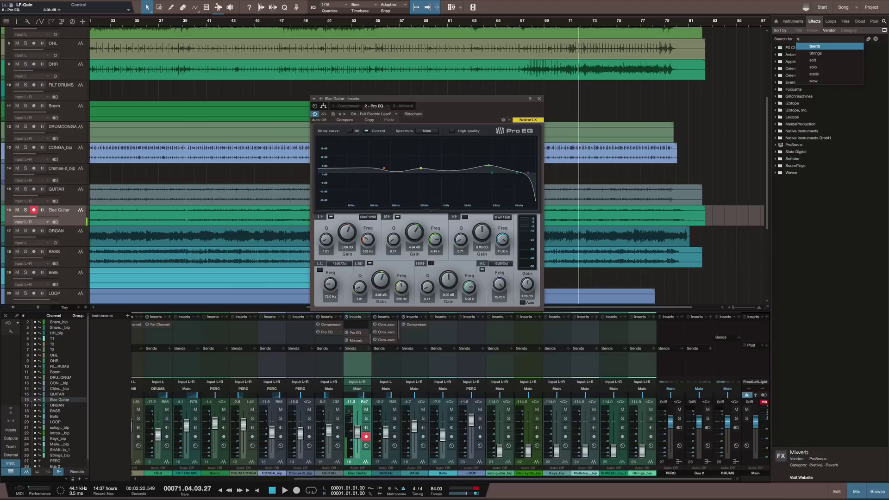
text(late)
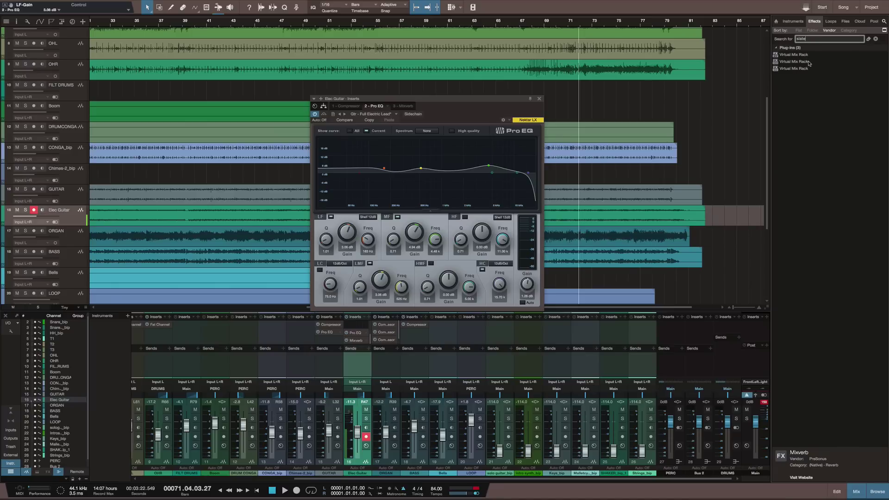
drag(808, 64, 257, 206)
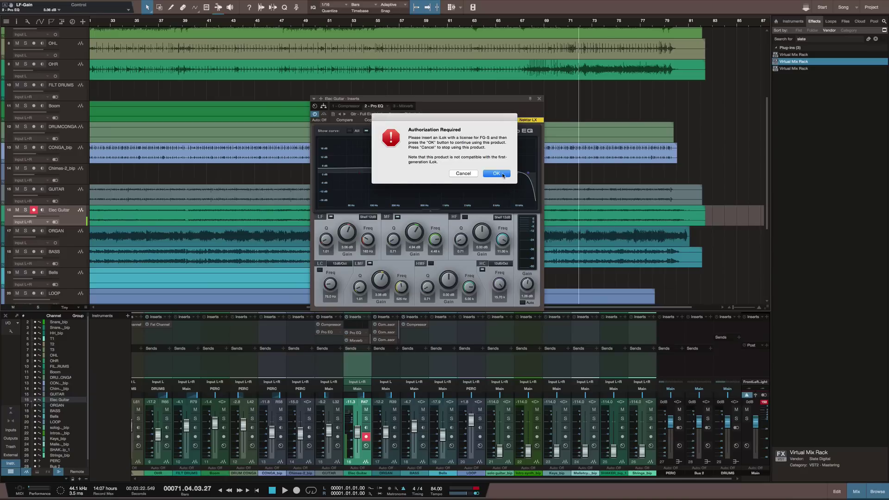
click(502, 175)
click(501, 175)
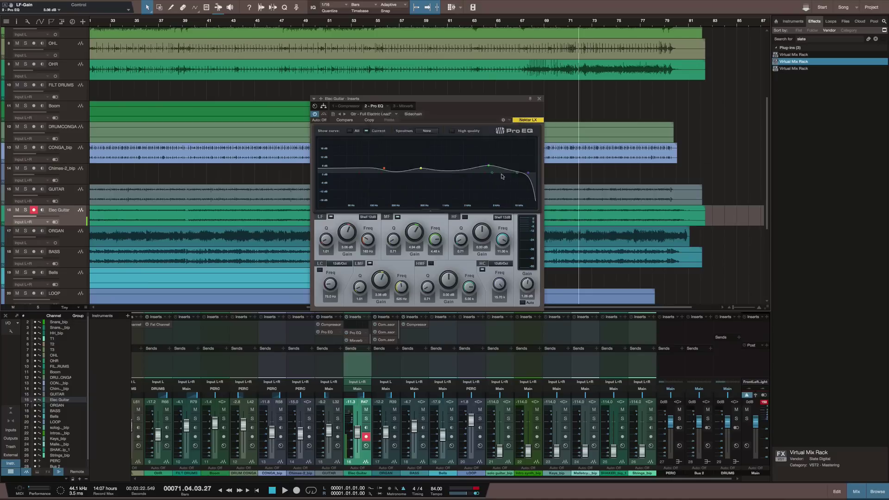
click(501, 175)
click(459, 174)
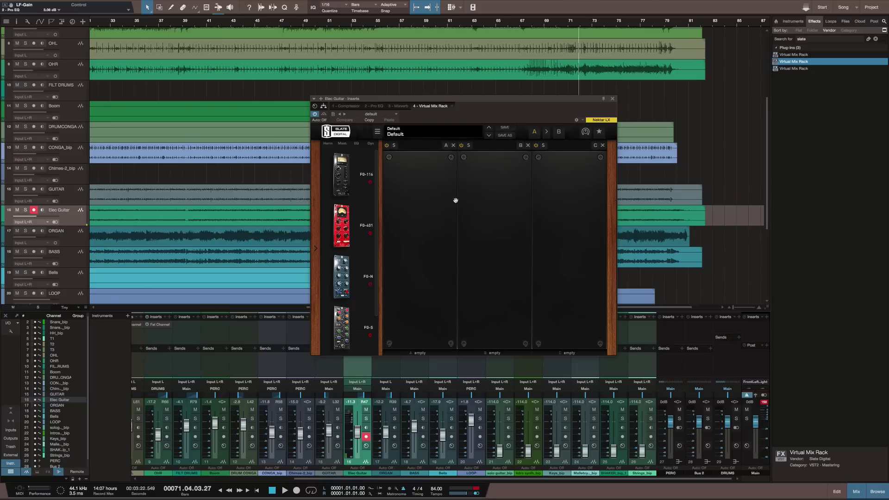
Step: Load the Revival module into the first Virtual Mix Rack slot and move the plug-in window clear of the mixer
scroll(367, 255, down, 1)
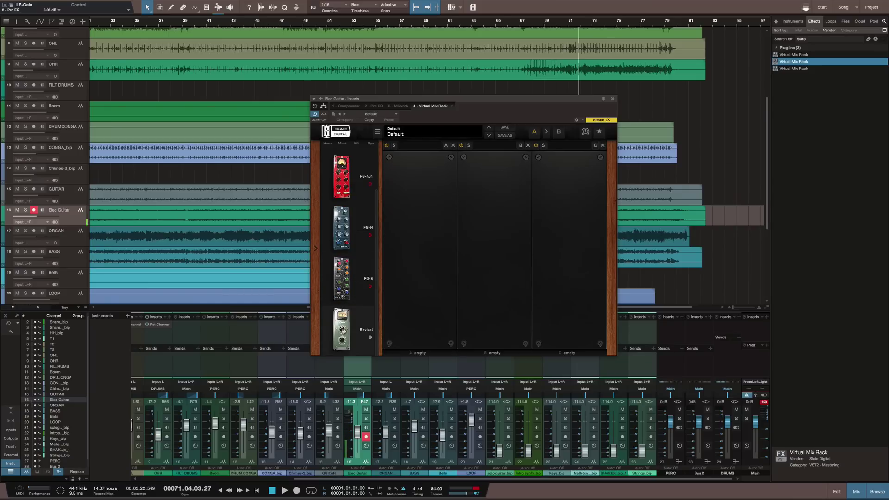
drag(343, 329, 402, 278)
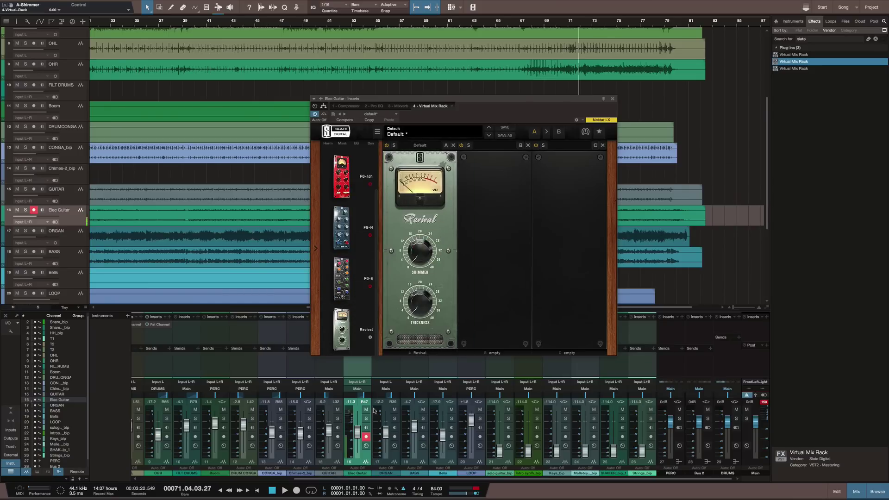
drag(391, 101, 562, 11)
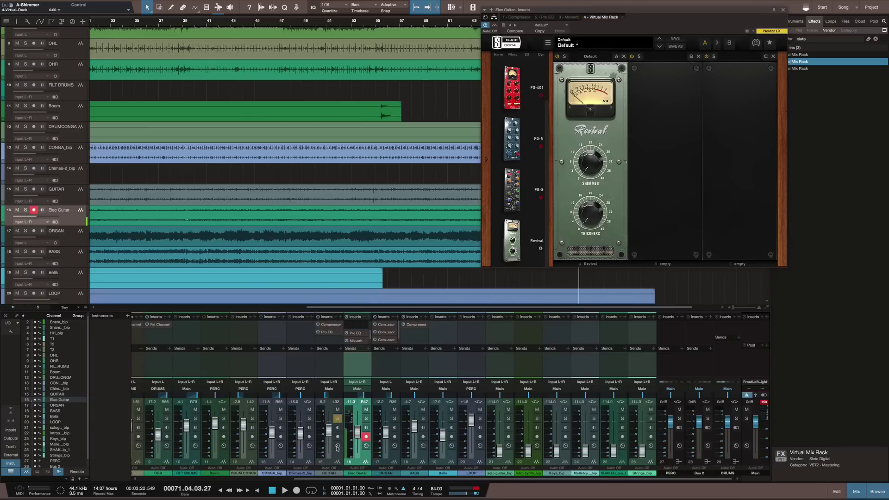
Step: Solo Elec Guitar during playback and raise Revival's Shimmer moderately and its Thickness more strongly
click(365, 418)
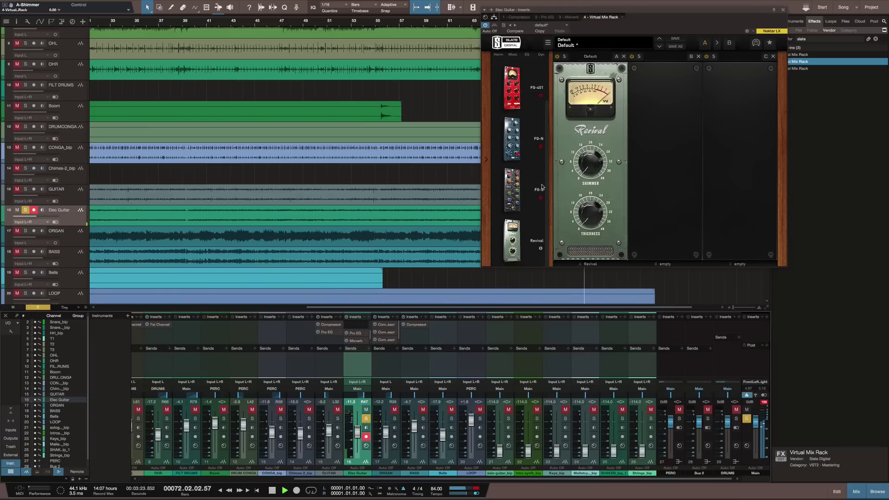
drag(582, 214, 586, 189)
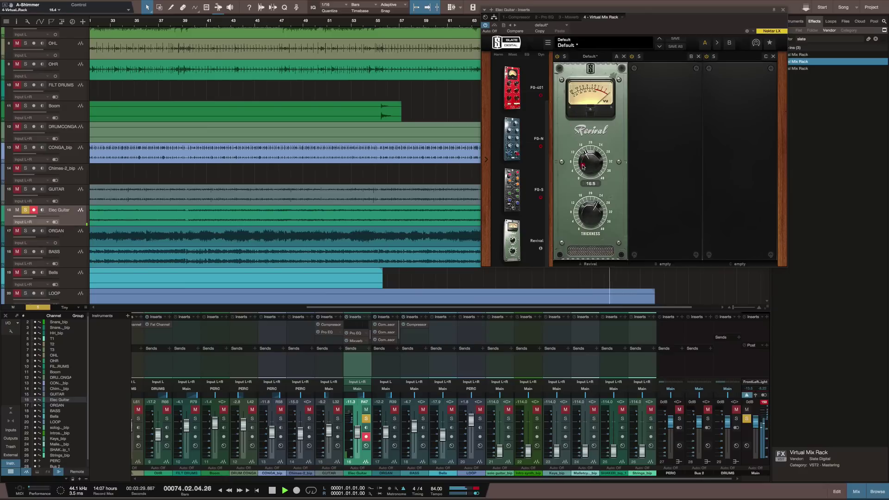
drag(585, 211, 589, 206)
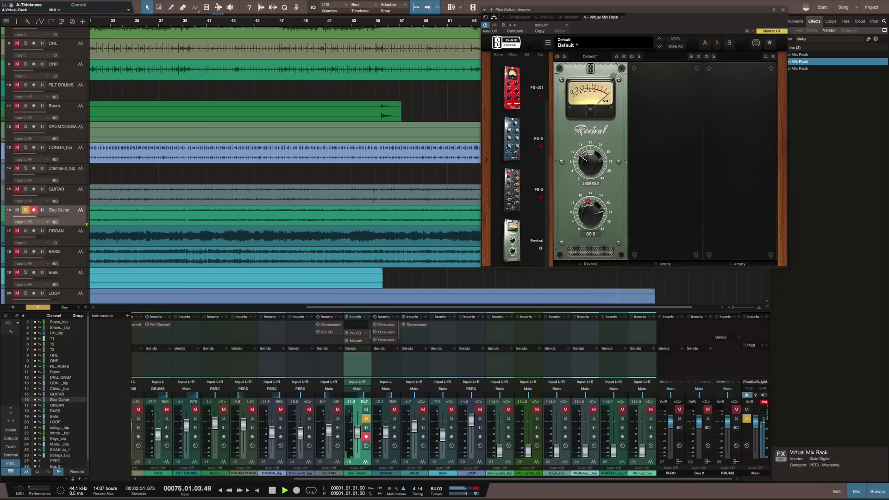
Step: Unsolo Elec Guitar and lower its fader to about -15.8 dB
click(366, 419)
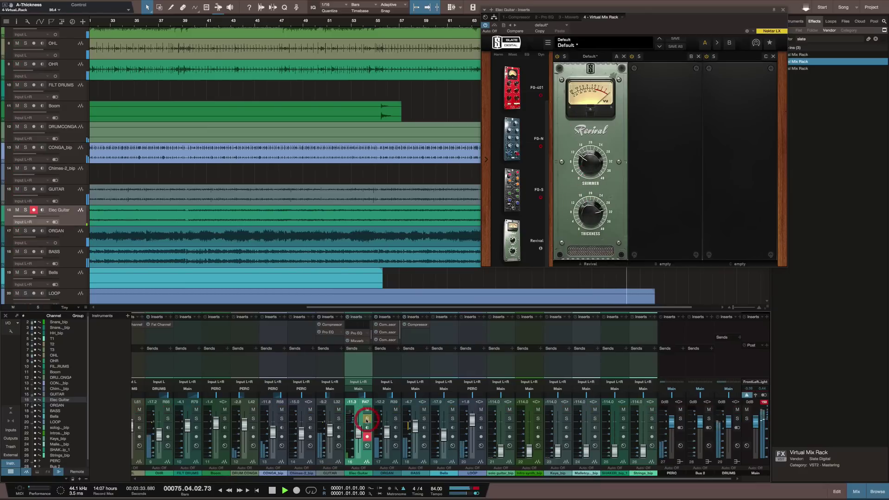
drag(359, 432, 359, 436)
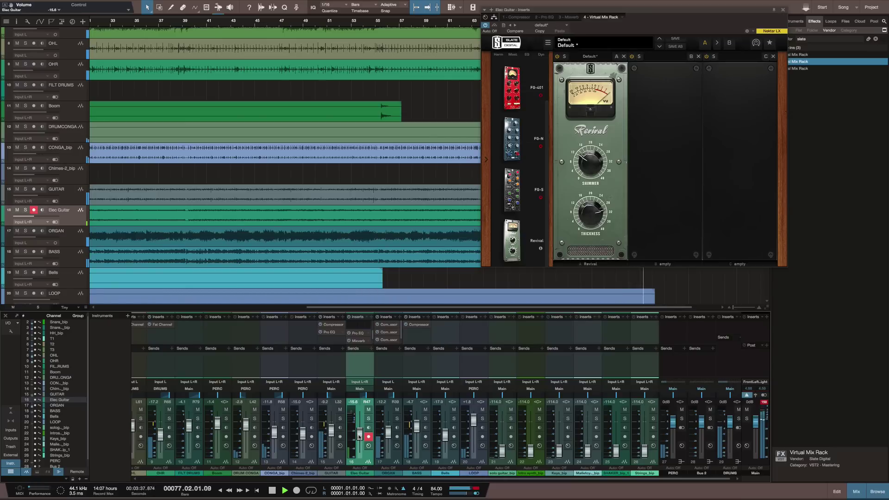
drag(359, 436, 360, 436)
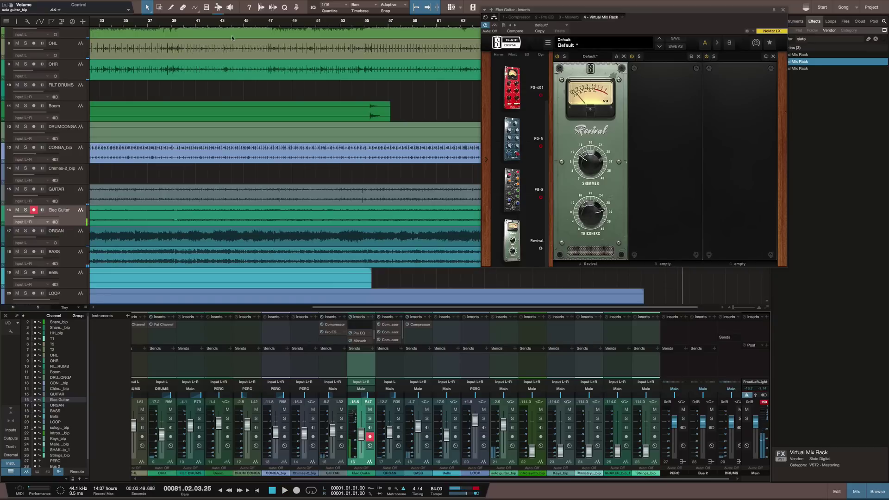
Step: Play from near the song's start, audition solo guitar_bip in solo, then pan it to about L29 and lower its fader to about -6.6 dB
scroll(232, 38, left, 10)
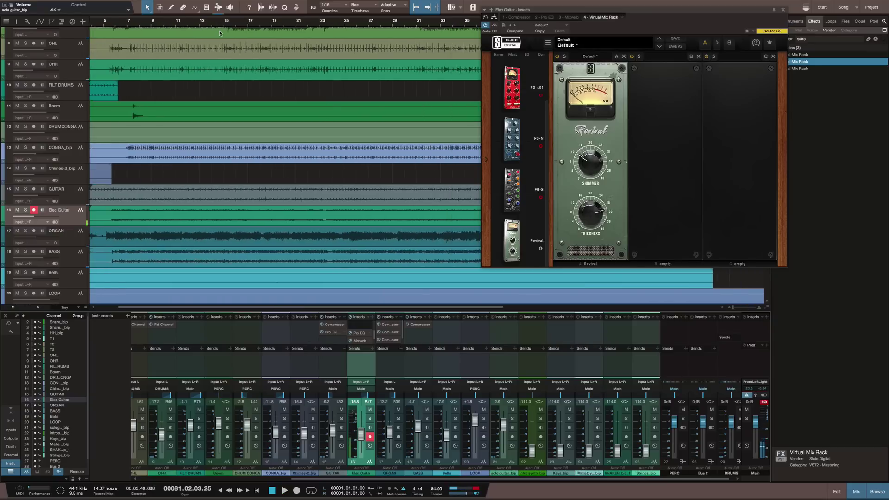
click(135, 25)
key(space)
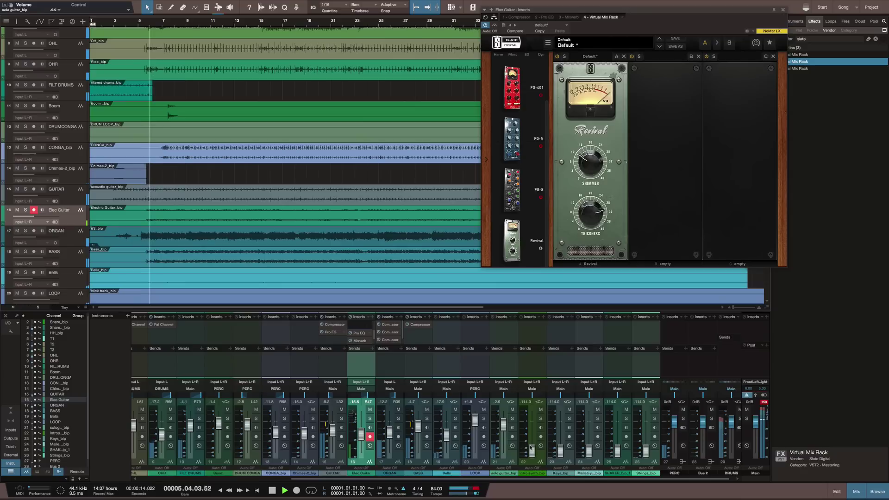
click(511, 418)
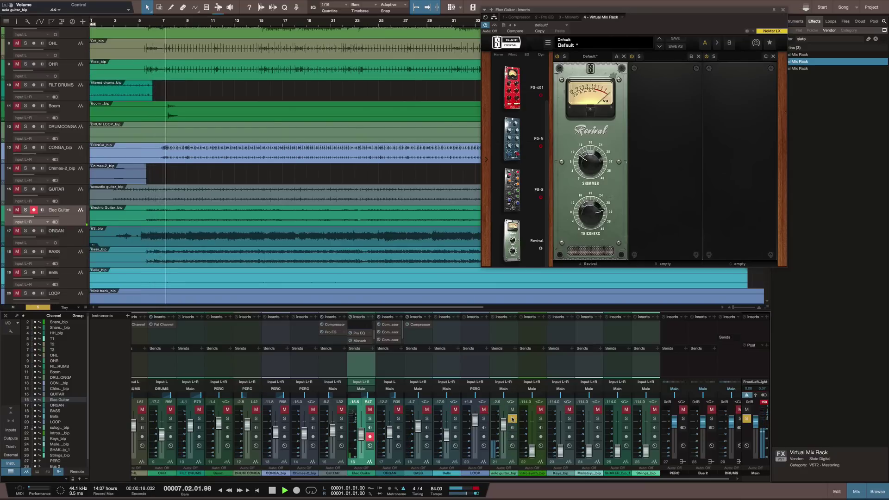
click(512, 418)
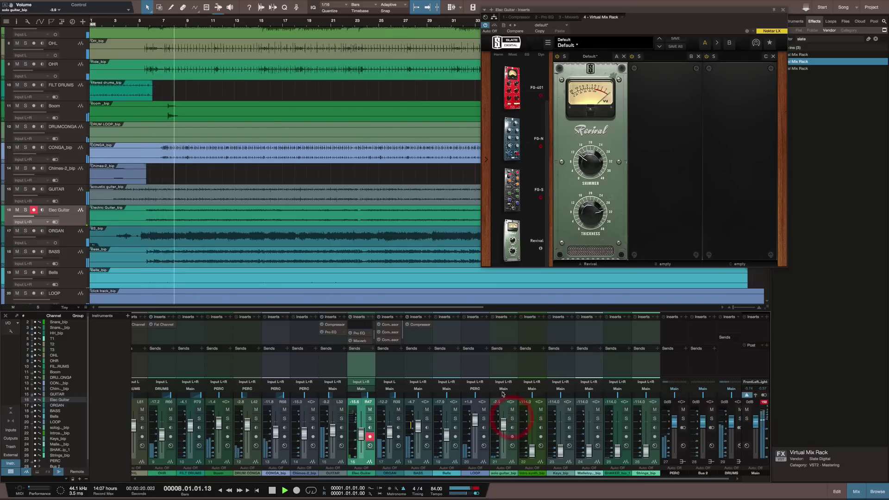
drag(504, 397, 503, 426)
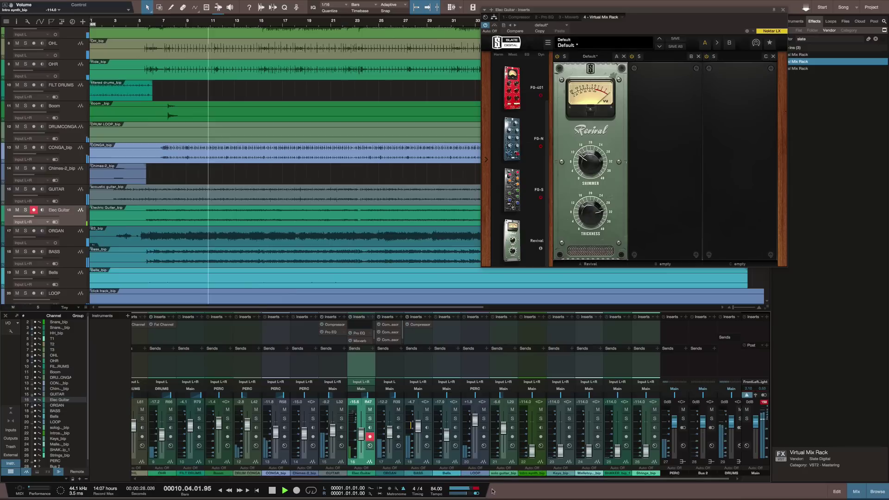
Step: Rename the solo guitar_bip channel GUITAR SOLO and place it right after Elec Guitar with its fader raised to about +0.4 dB
click(503, 473)
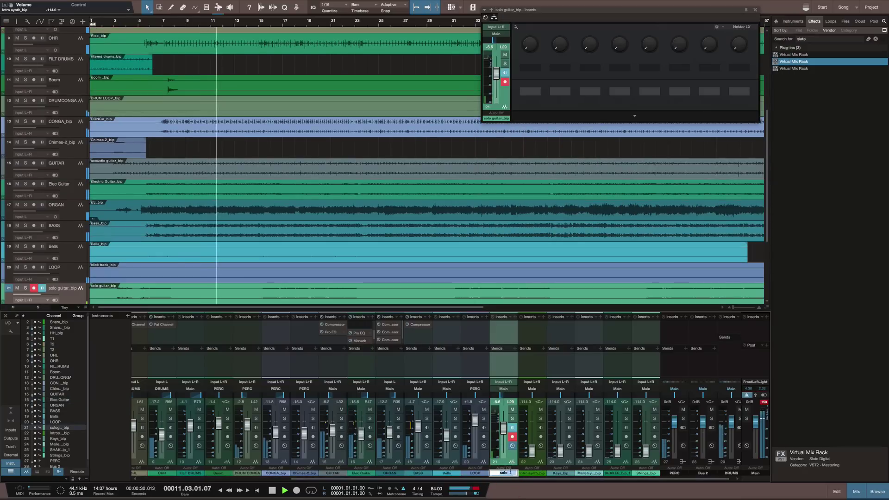
text(GU)
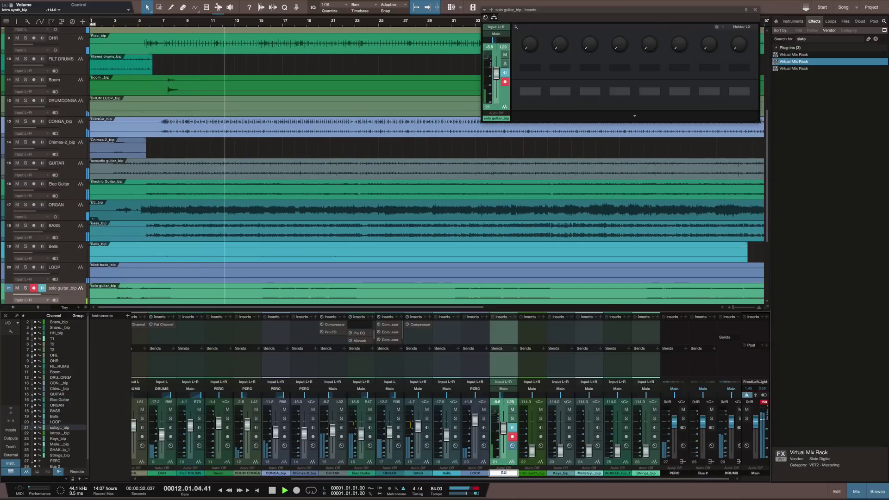
text(ITAR)
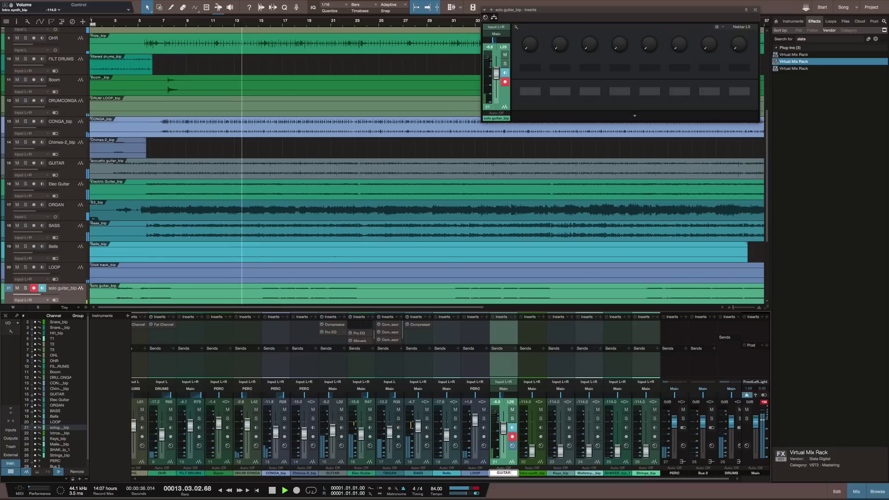
text( SOLO)
key(Return)
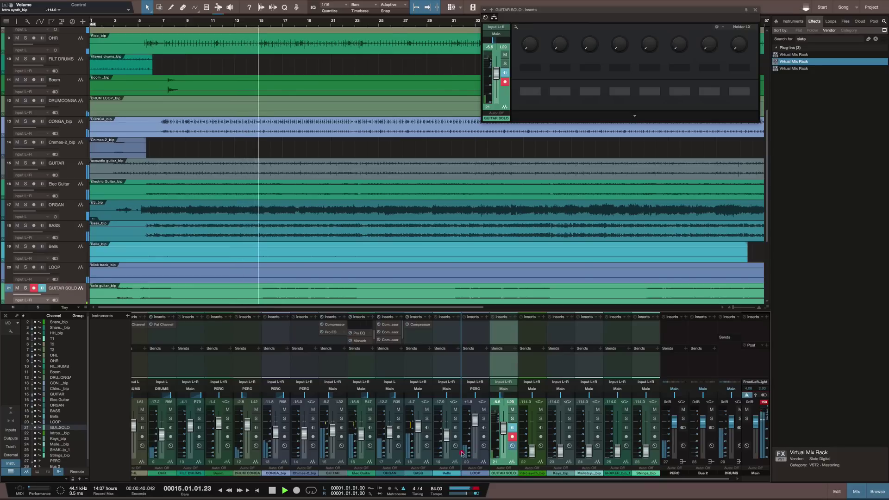
drag(391, 453, 389, 424)
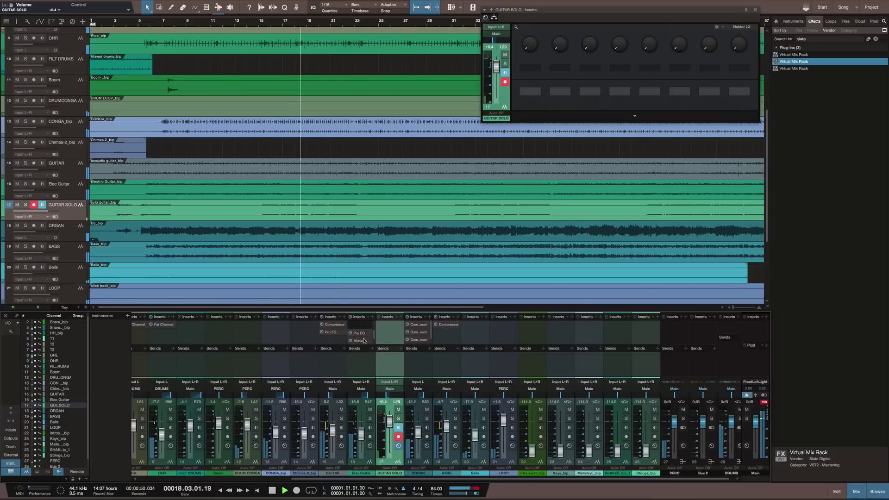
Step: Copy Elec Guitar's Mixverb to GUITAR SOLO, lengthen its Predelay, set Damp to about 78%, and raise its Mix
drag(359, 342, 388, 326)
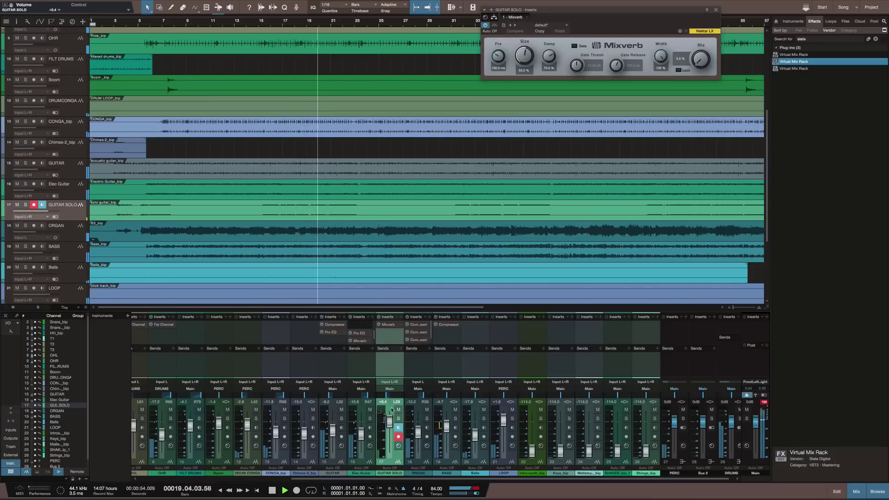
click(388, 325)
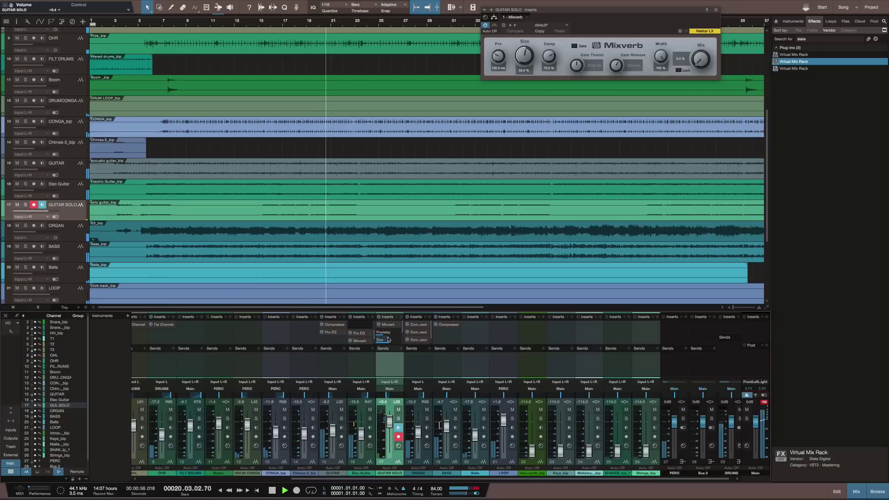
drag(383, 333, 396, 352)
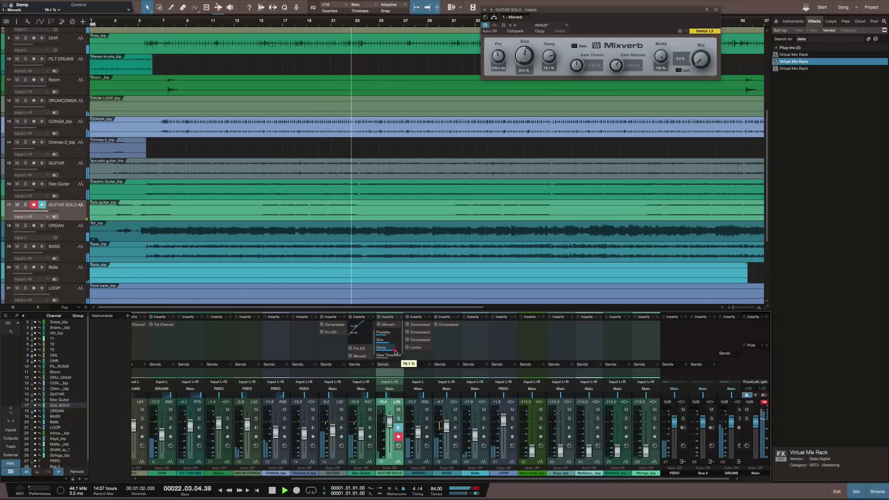
double_click(388, 325)
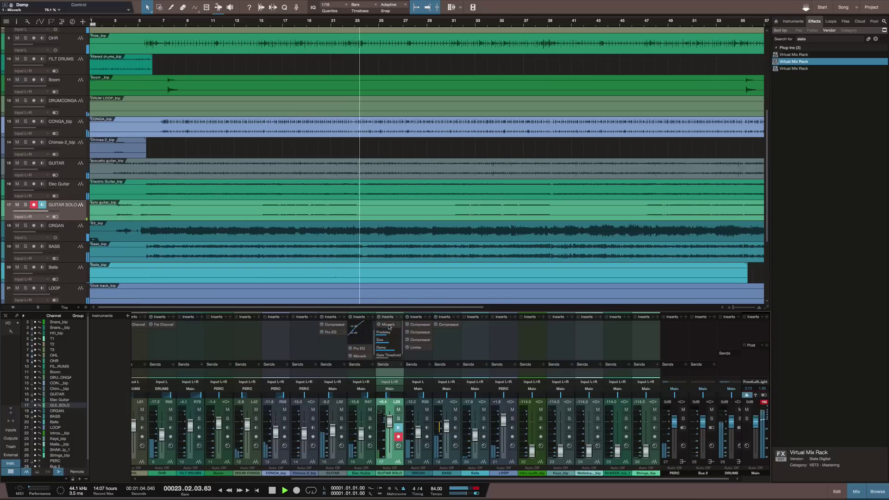
double_click(388, 325)
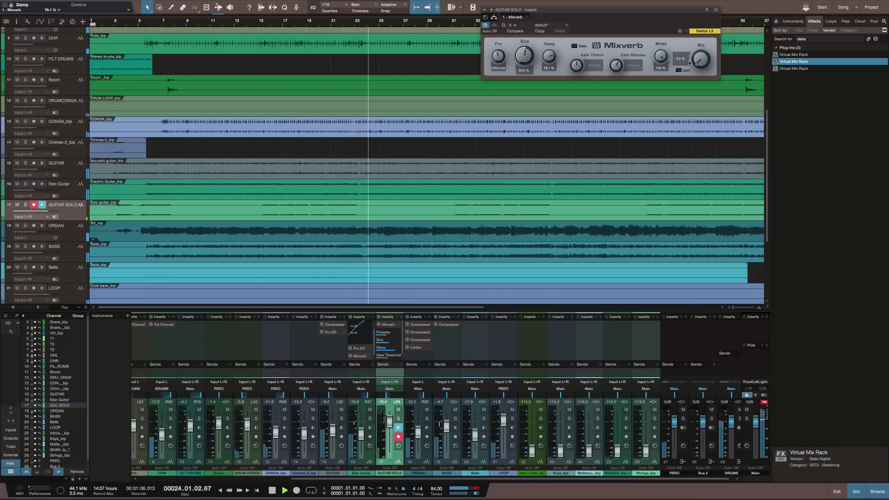
drag(700, 59, 700, 51)
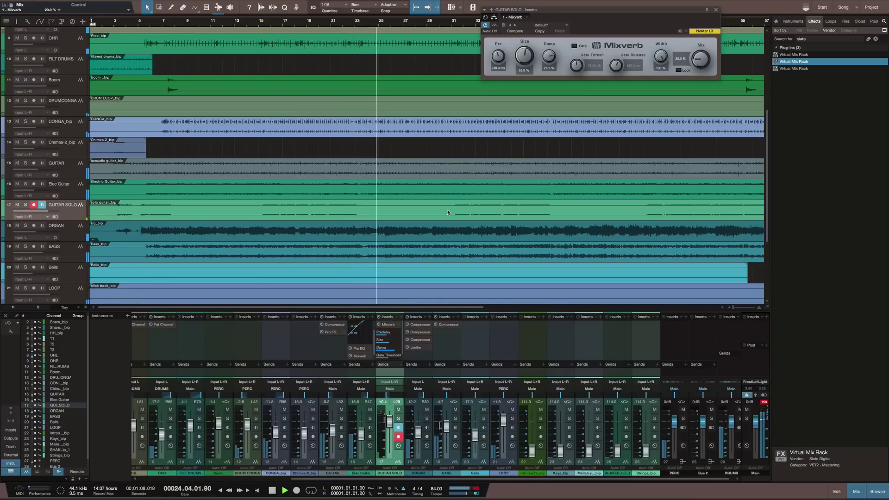
Step: Restart playback from about bar 12 and turn off input monitoring on GUITAR SOLO
key(space)
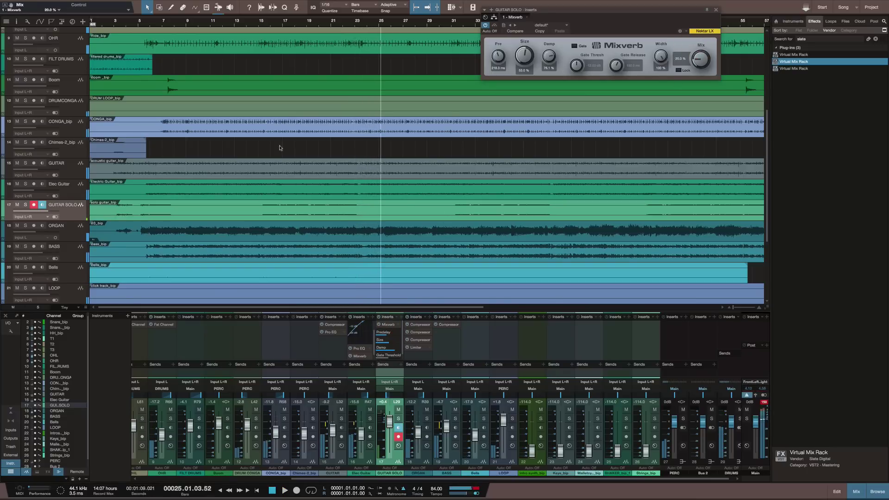
click(232, 25)
key(space)
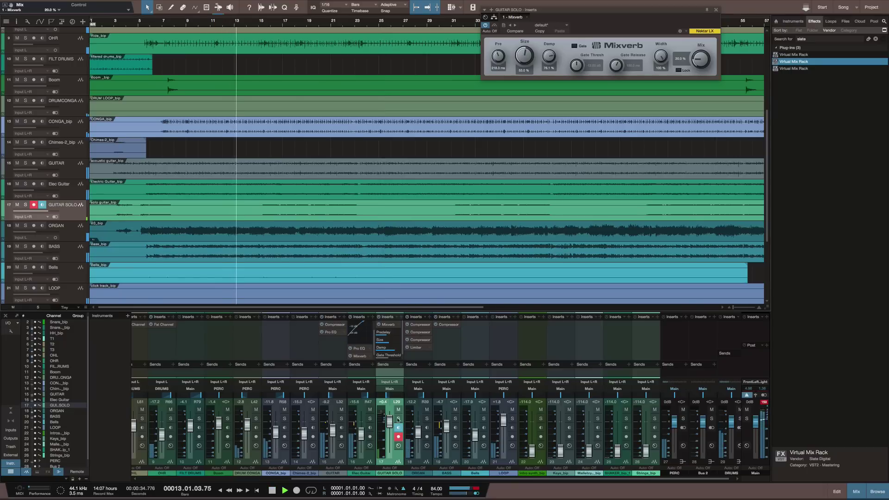
click(398, 427)
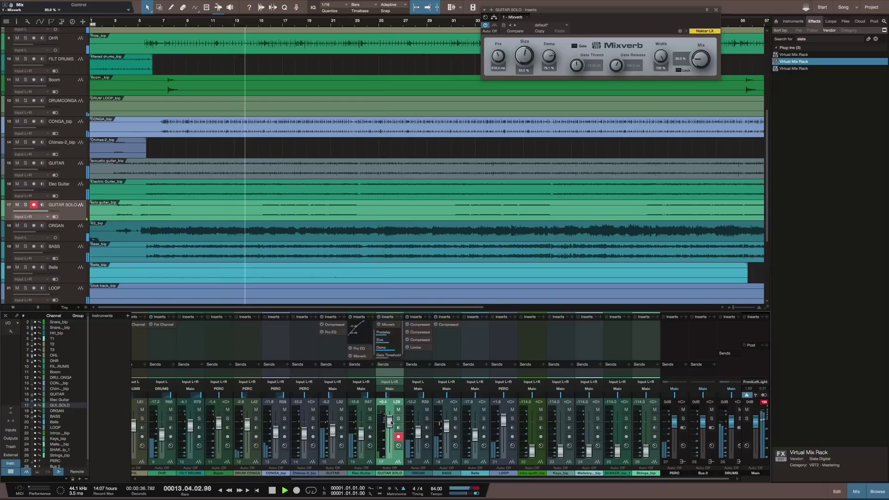
Step: Lower GUITAR SOLO's fader to about -0.3 dB and copy a Compressor from ORGAN to its inserts
drag(390, 421, 390, 423)
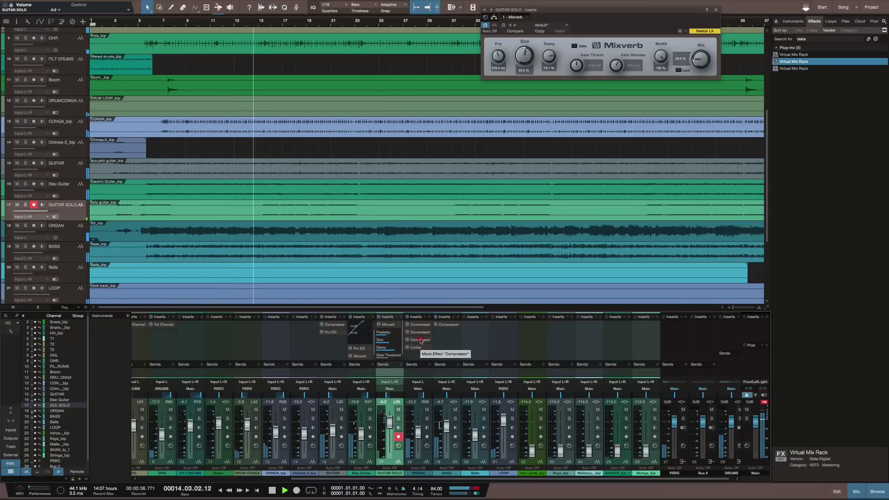
drag(420, 341, 387, 326)
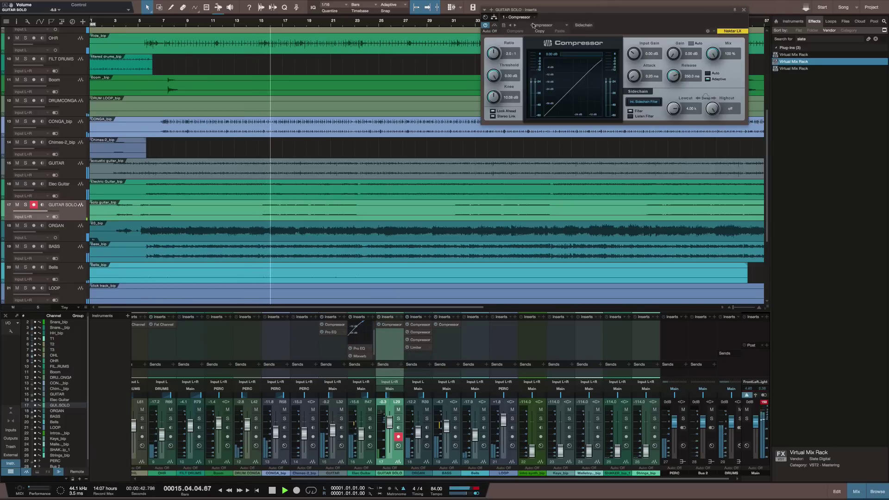
key(super+z)
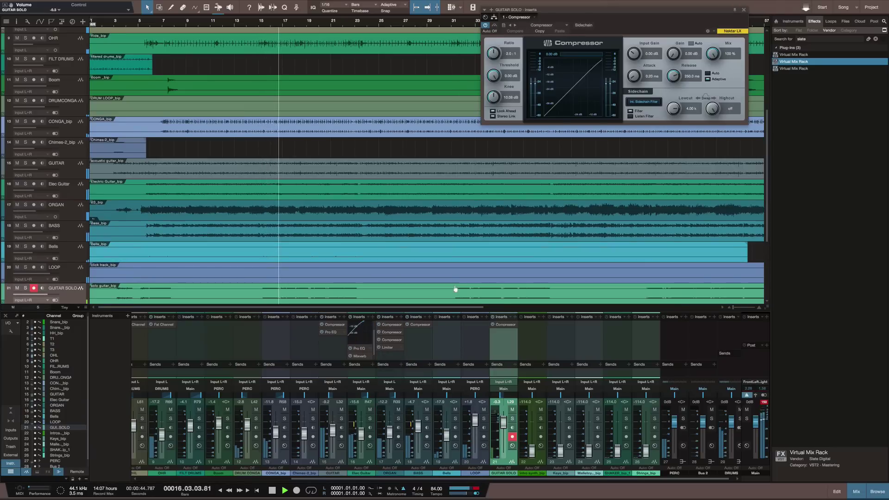
key(super+shift+z)
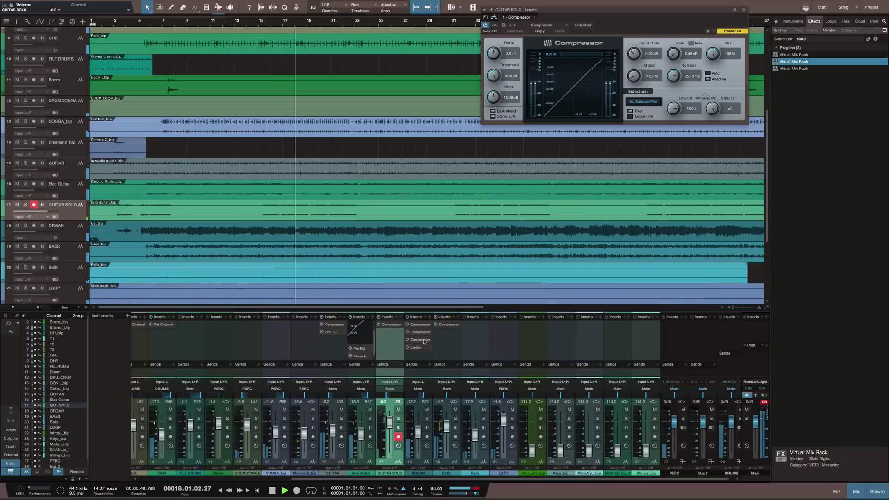
Step: Copy Elec Guitar's Mixverb below the Compressor on GUITAR SOLO, then raise its Mix and narrow its Width
drag(360, 356, 384, 332)
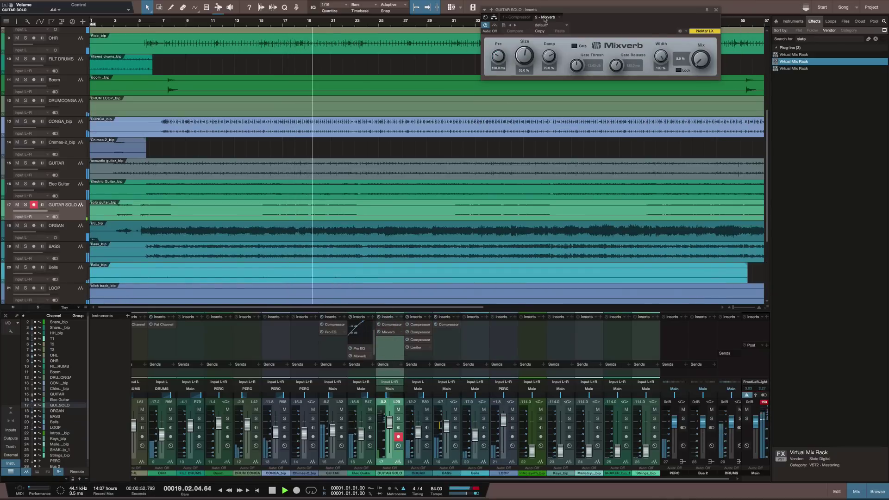
drag(700, 59, 659, 59)
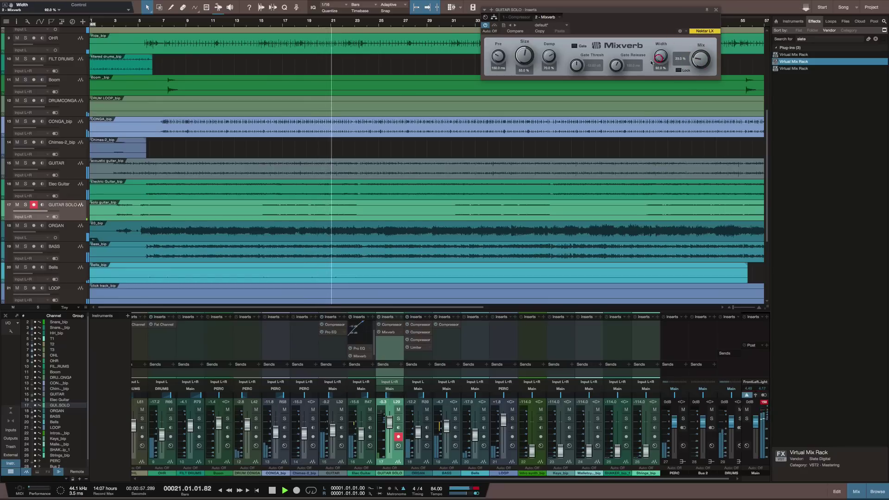
Step: Load the Guitar - Metal preset into GUITAR SOLO's Compressor
click(377, 328)
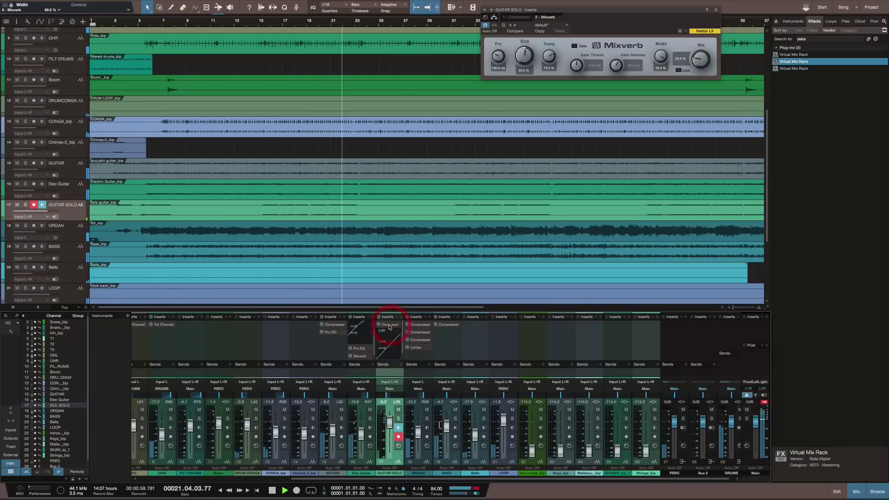
click(518, 17)
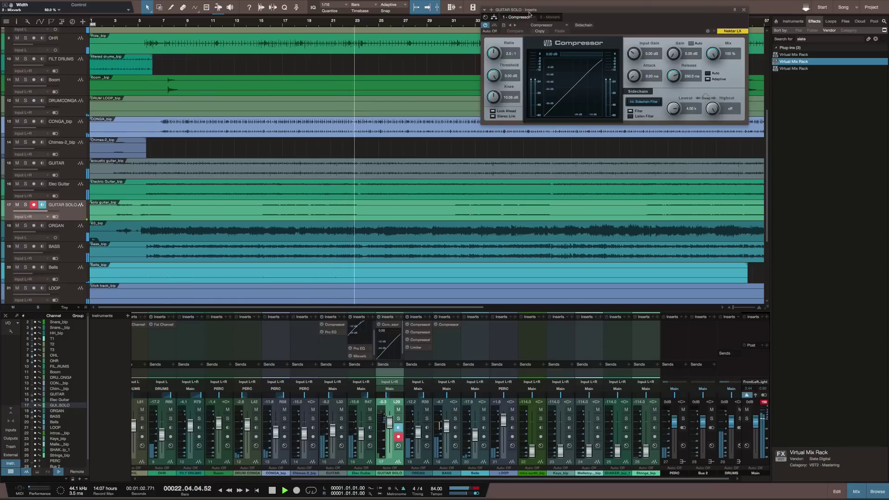
click(538, 26)
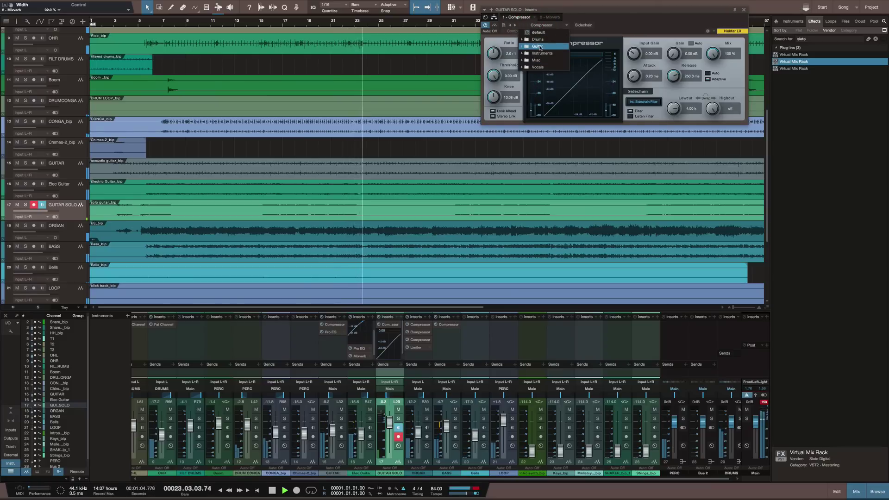
click(537, 46)
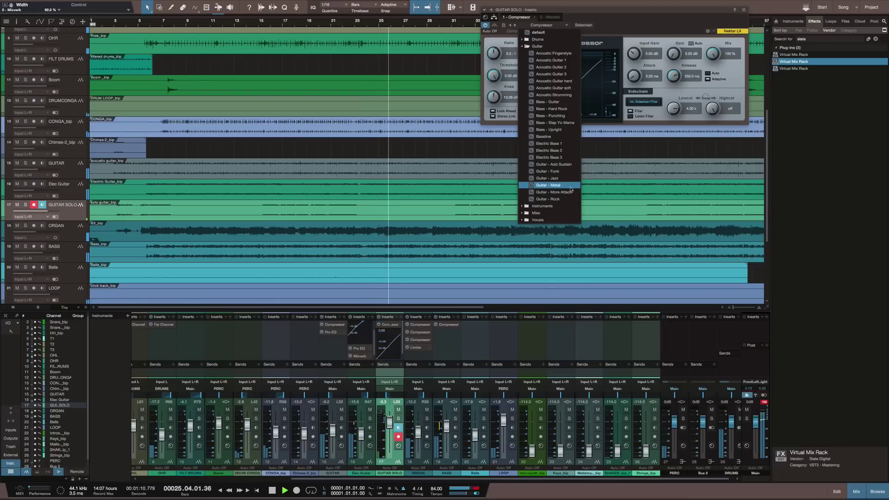
click(555, 185)
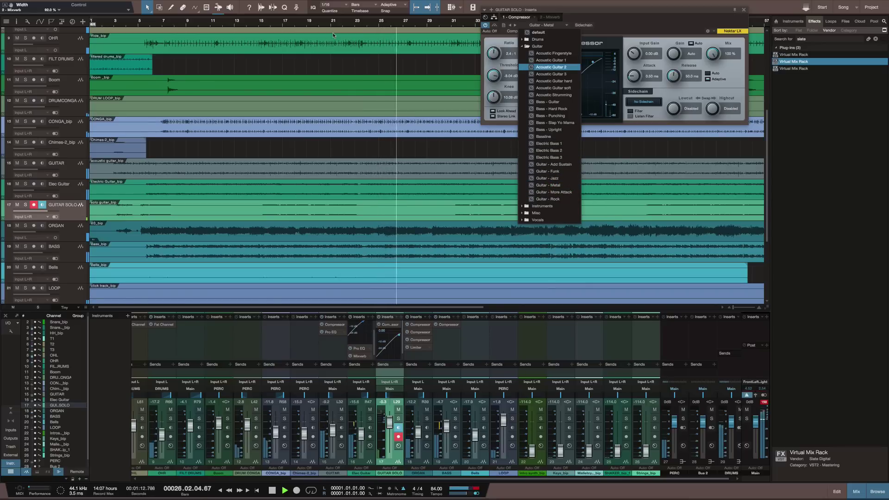
Step: Restart playback from about bar 15 and lower GUITAR SOLO's fader to about -1.4 dB
click(315, 27)
click(313, 24)
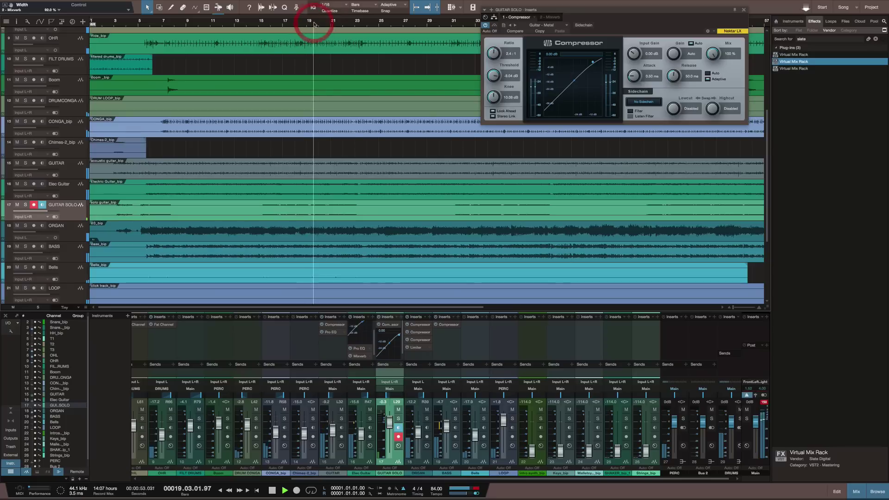
click(256, 24)
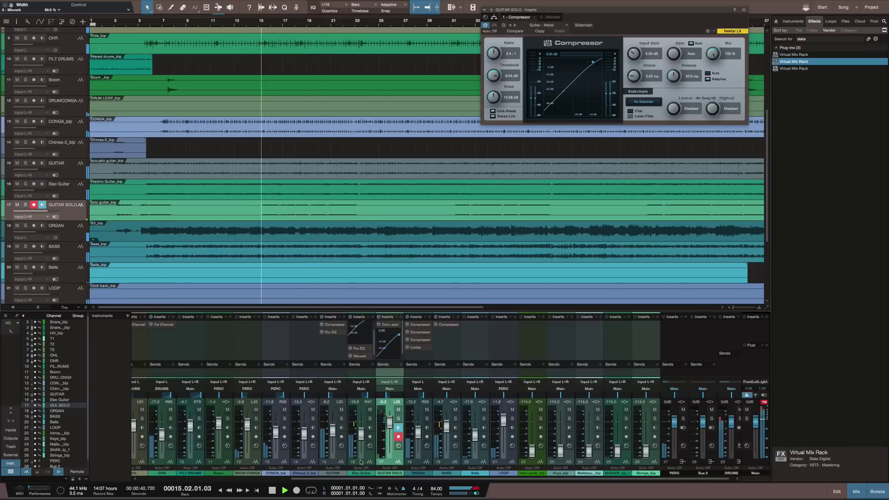
drag(390, 419, 389, 424)
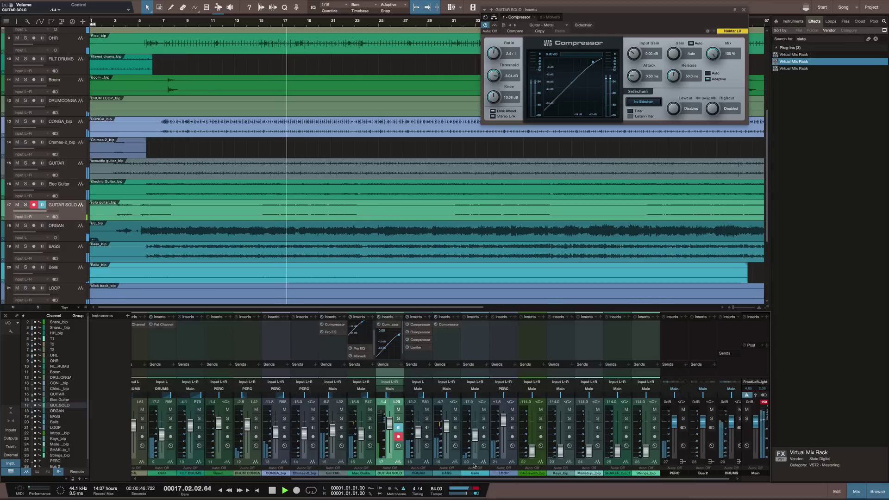
Step: Raise the intro synth fader to about -8.8 dB, audition Keys_bip in solo, and bring its fader to about +1.6 dB
drag(533, 452, 531, 431)
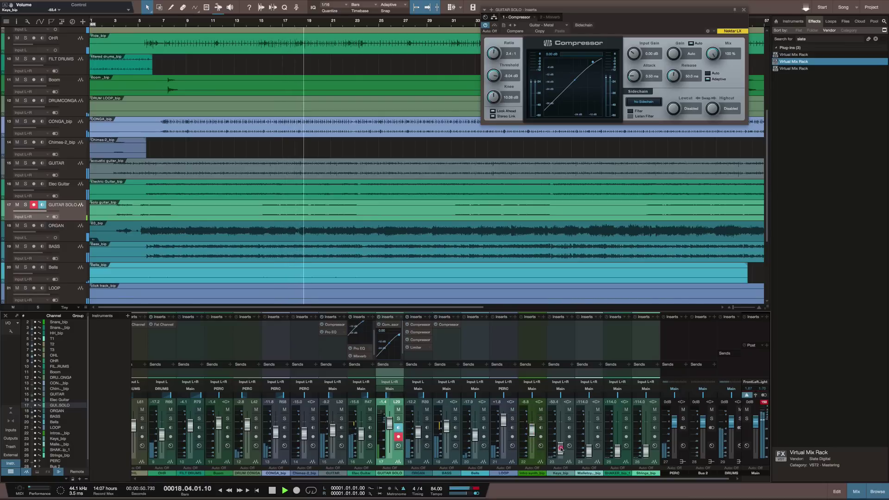
drag(560, 452, 568, 436)
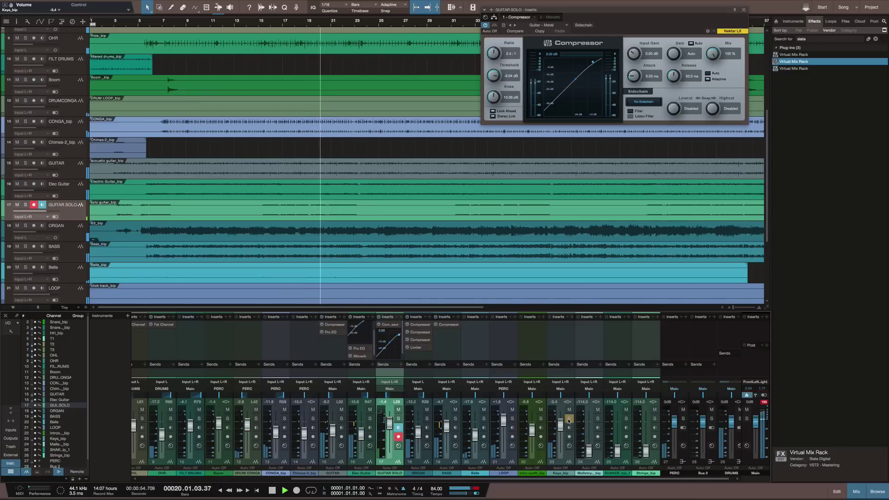
click(569, 418)
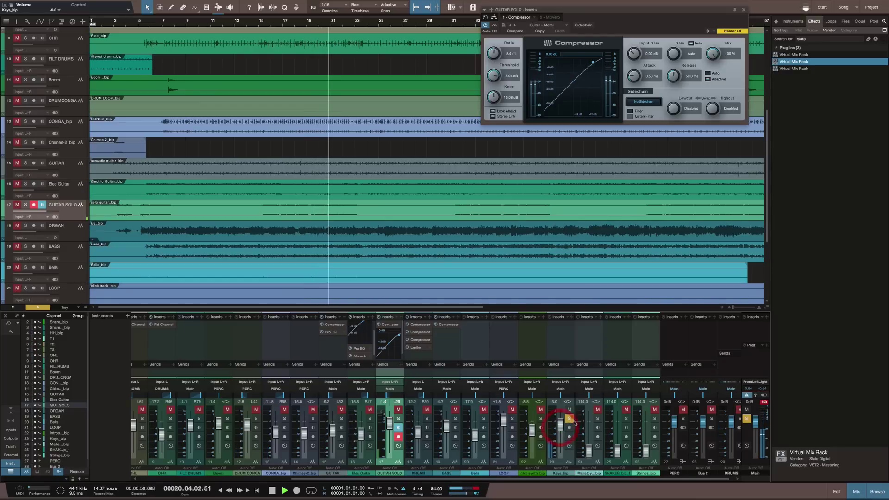
click(569, 418)
drag(560, 429, 560, 422)
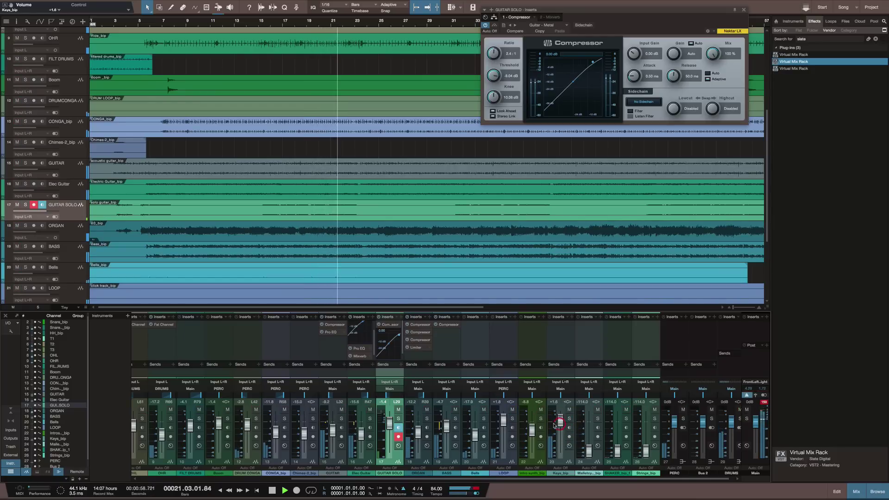
Step: Copy BASS's Compressor to Keys_bip and load the Big Grand instrument preset into the copy
drag(448, 327, 559, 327)
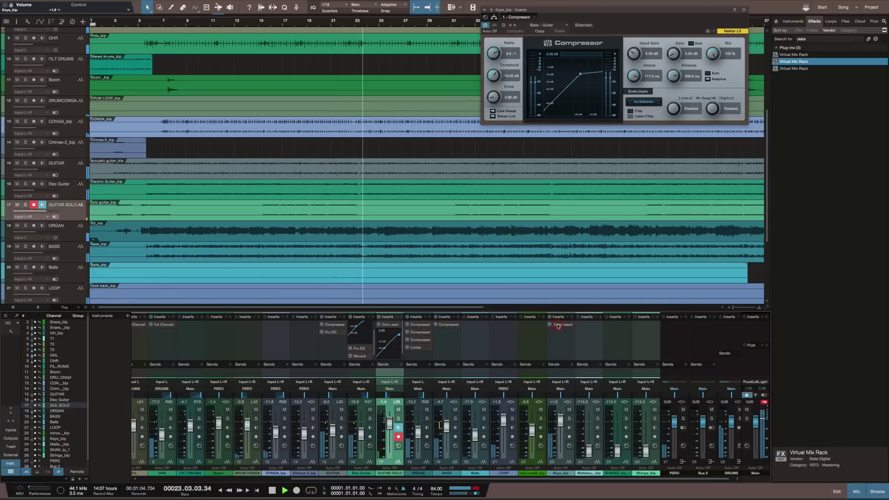
click(559, 326)
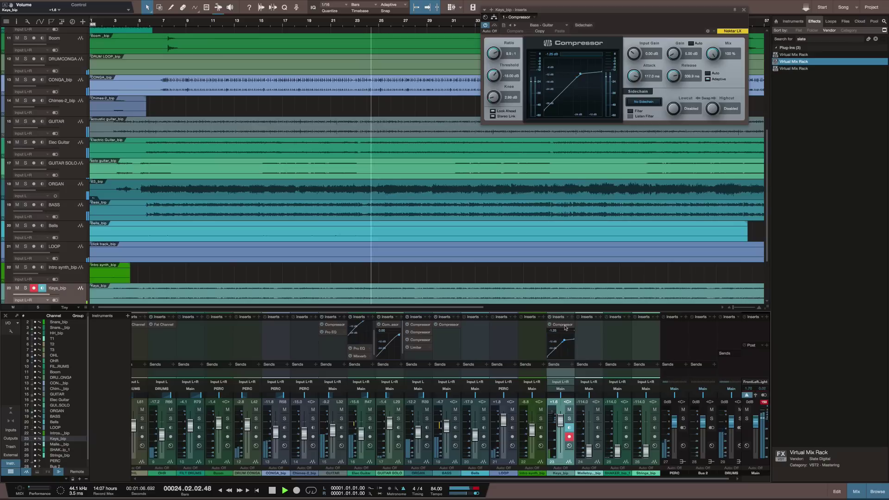
click(564, 326)
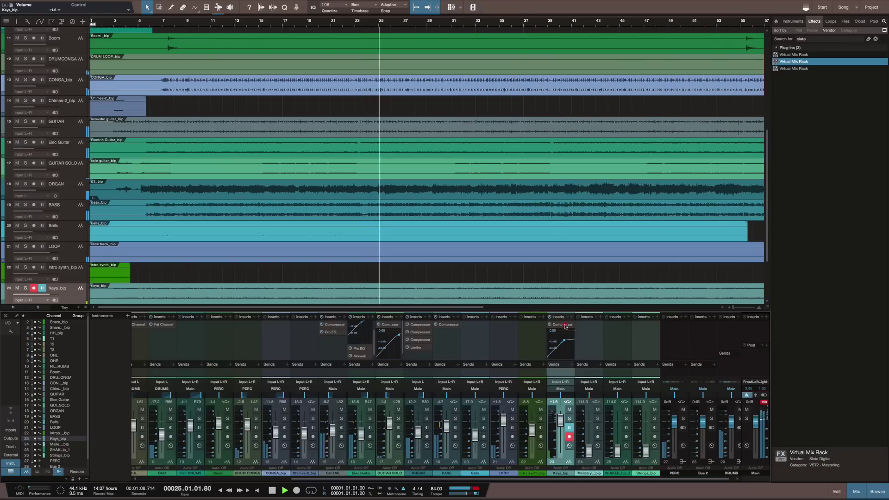
click(564, 327)
click(544, 26)
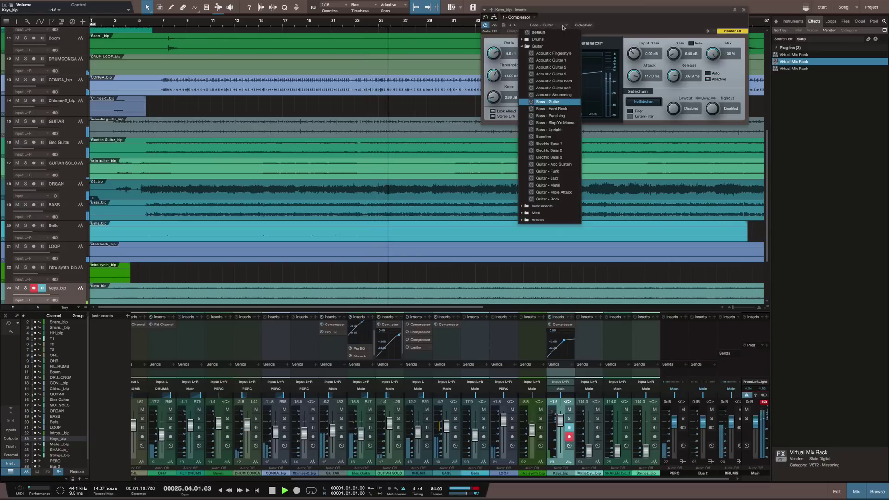
click(524, 207)
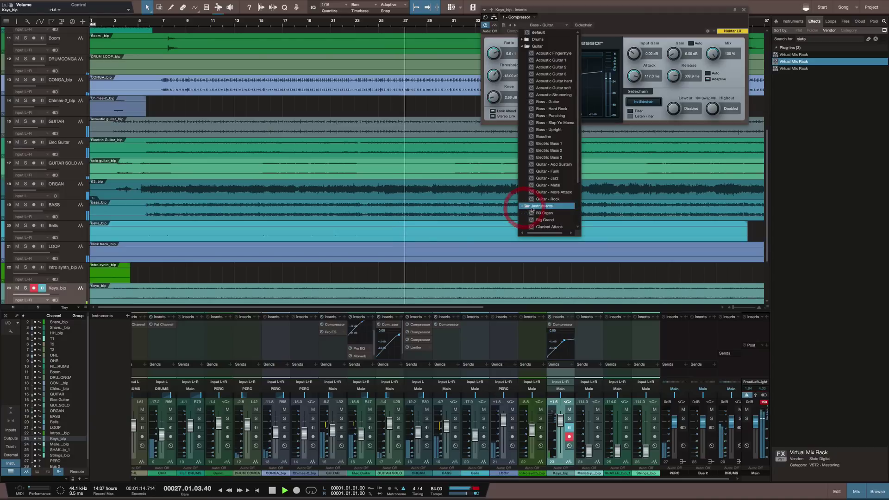
click(546, 220)
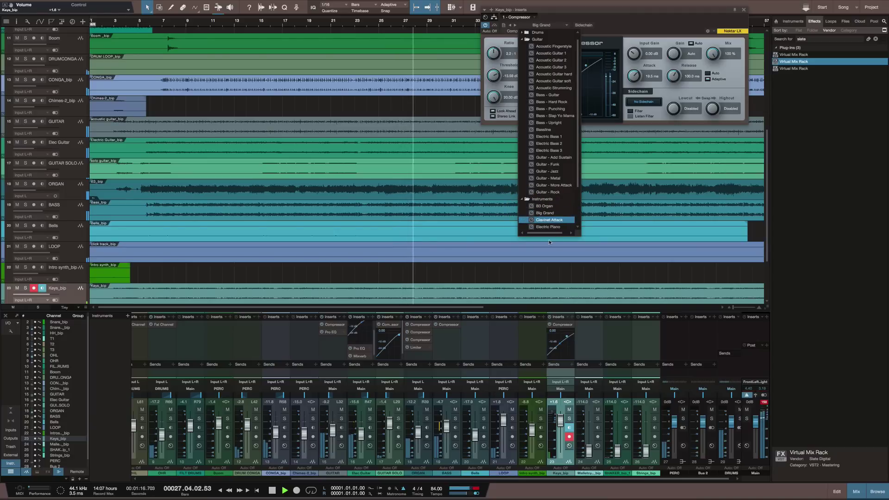
scroll(558, 176, down, 3)
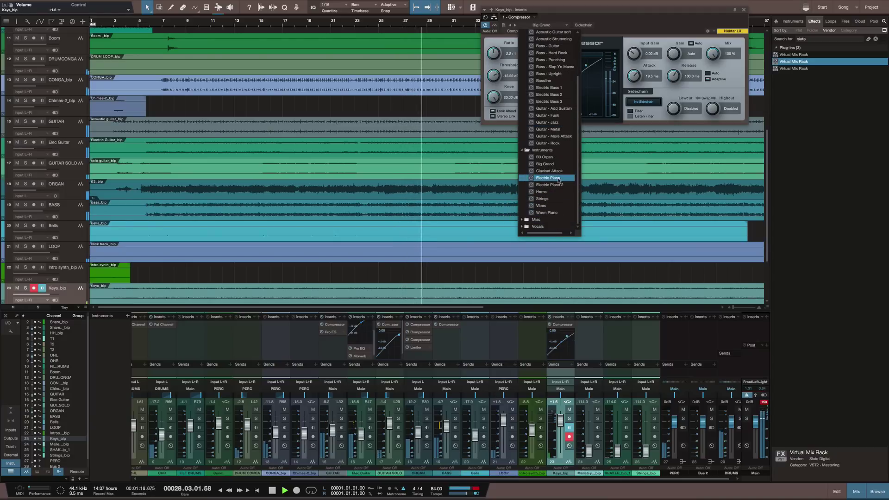
scroll(563, 181, up, 1)
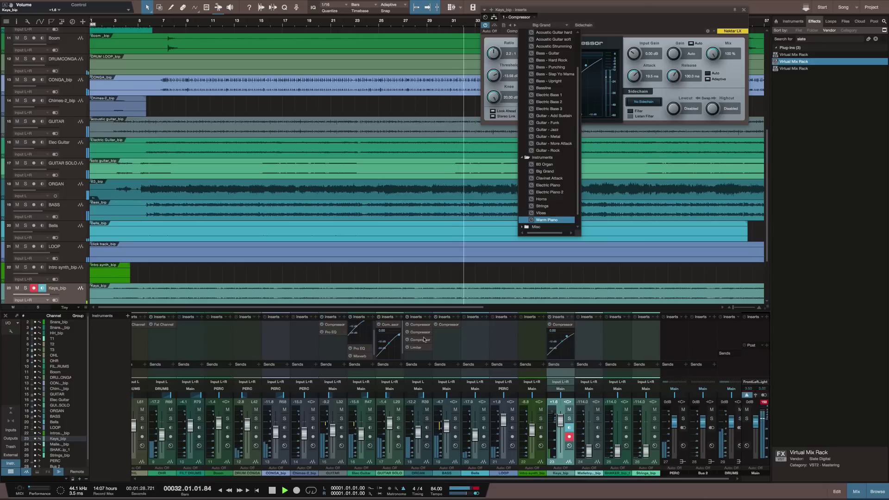
right_click(561, 327)
right_click(573, 325)
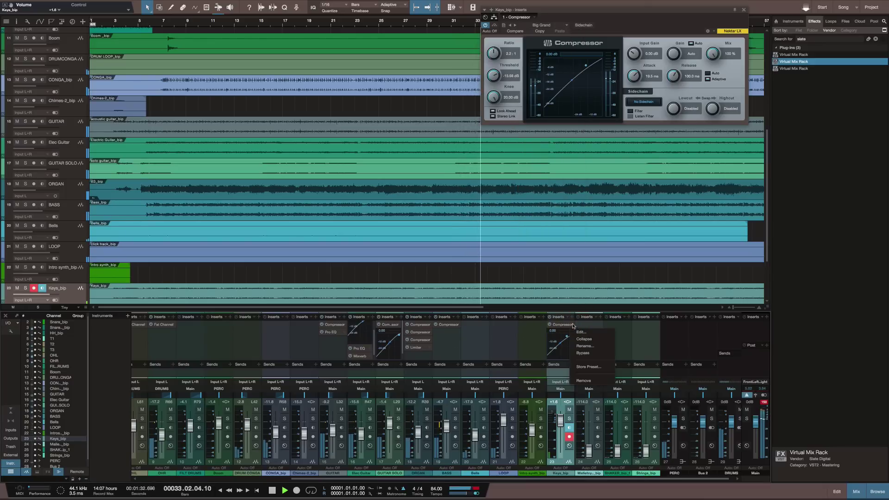
click(573, 326)
right_click(572, 326)
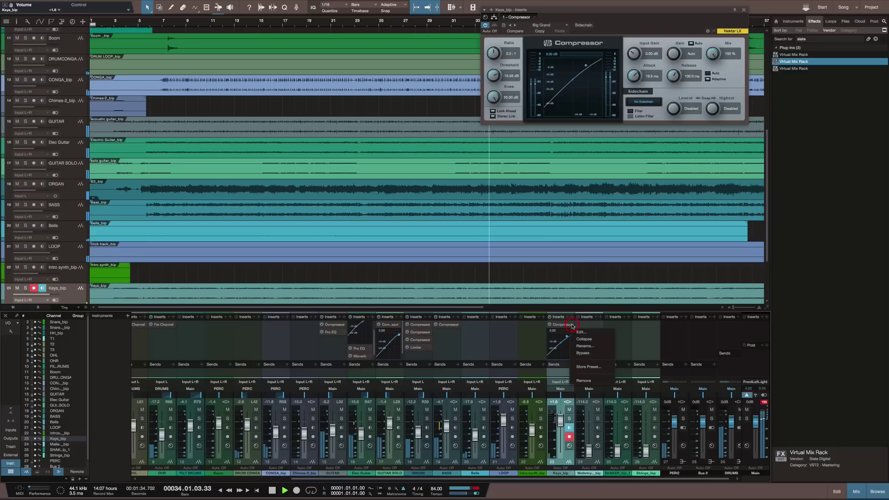
click(572, 326)
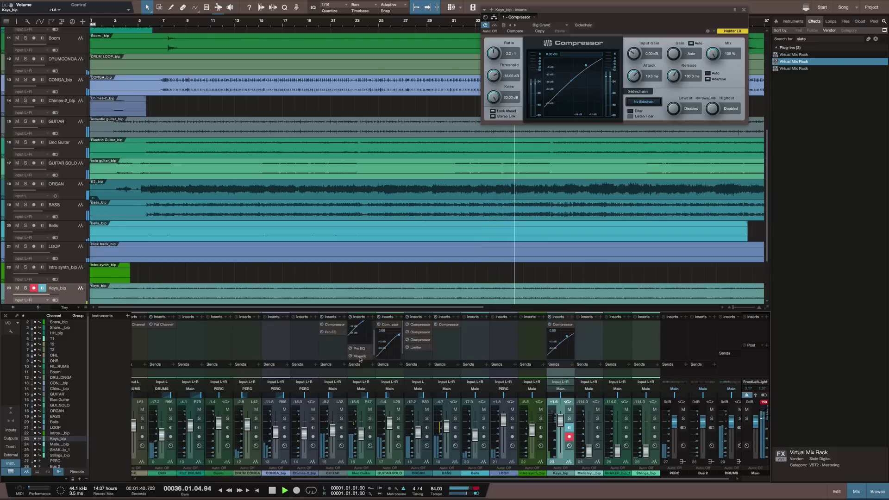
Step: Copy Elec Guitar's Mixverb onto the Keys_bip audio event and raise its Mix
drag(390, 355, 486, 298)
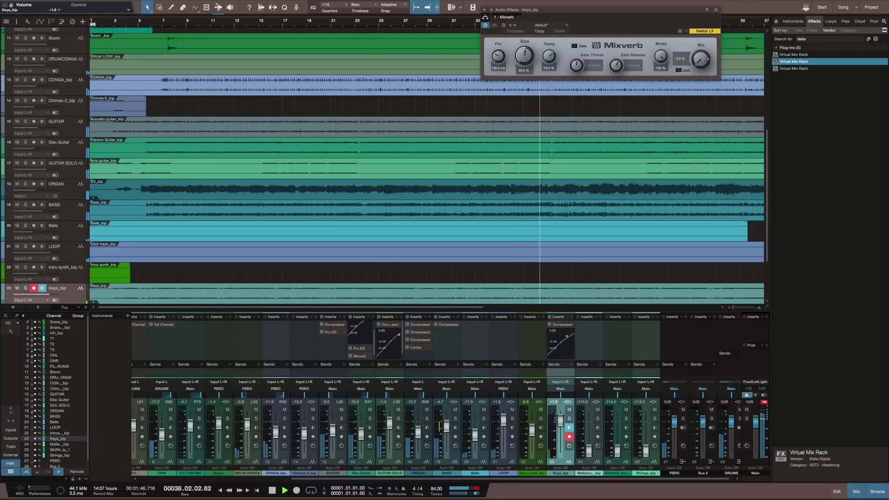
drag(701, 52, 701, 43)
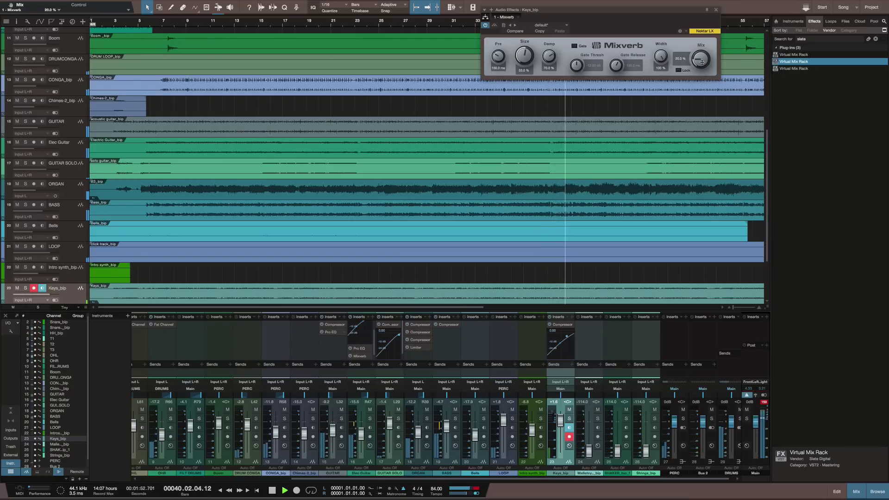
click(702, 63)
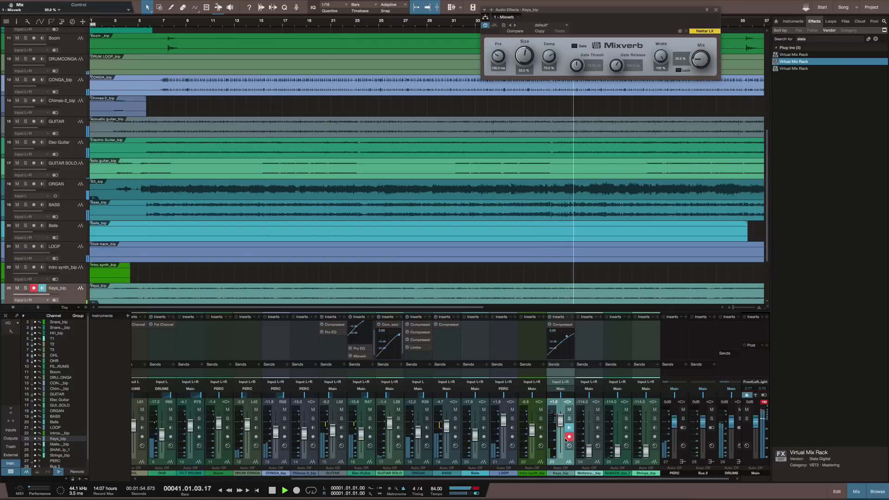
Step: Raise the mallet channel's fader to about -3.5 dB and the SHAKER_bip_1 fader to about -8.2 dB
drag(588, 451, 589, 424)
drag(617, 450, 617, 430)
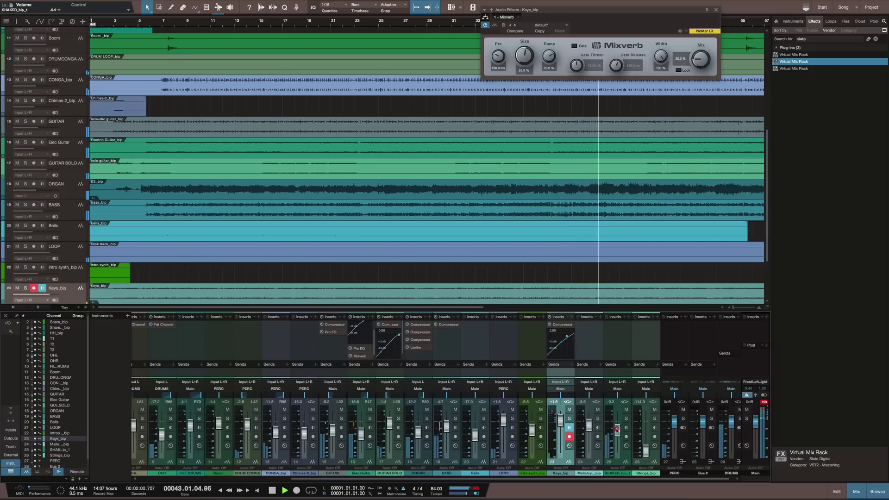
Step: Route SHAKER_bip_1 to the PERC bus, audition it in solo, and lower its fader to about -13.5 dB
click(617, 389)
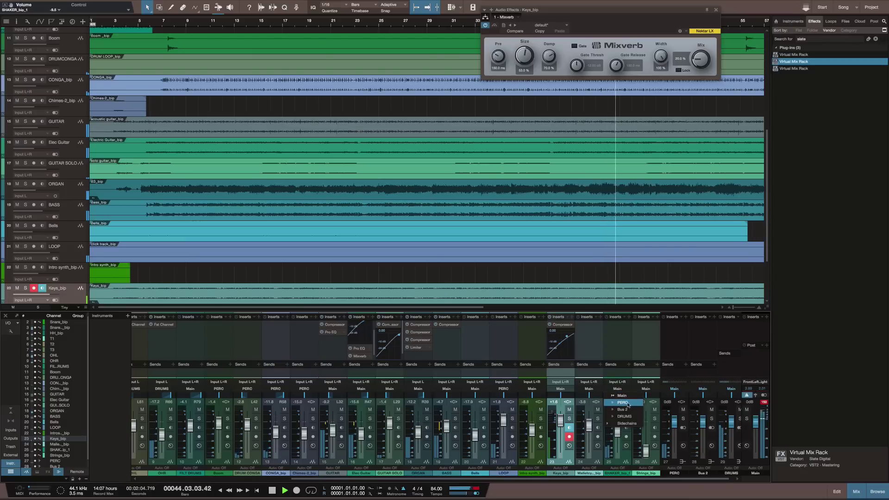
click(622, 402)
click(625, 418)
click(625, 418)
drag(617, 430, 616, 432)
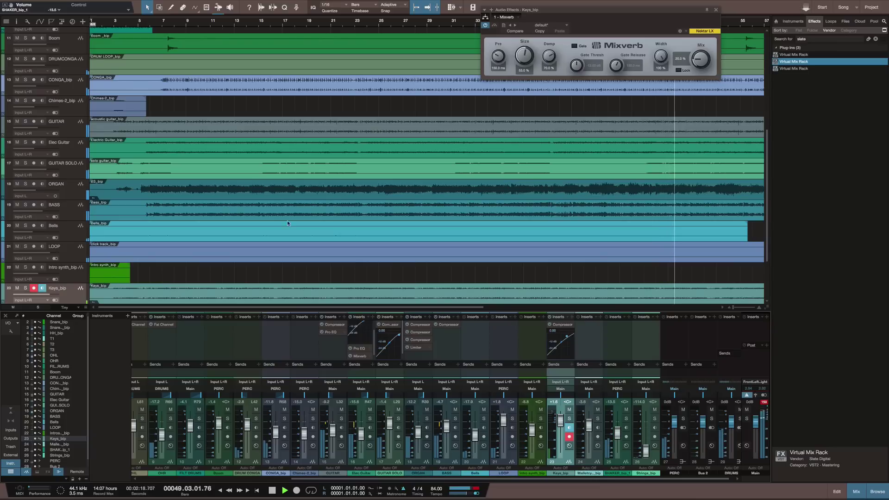
Step: Enlarge the mixer console upward to reveal the full insert racks, and review the inserts across the channels
scroll(225, 212, down, 3)
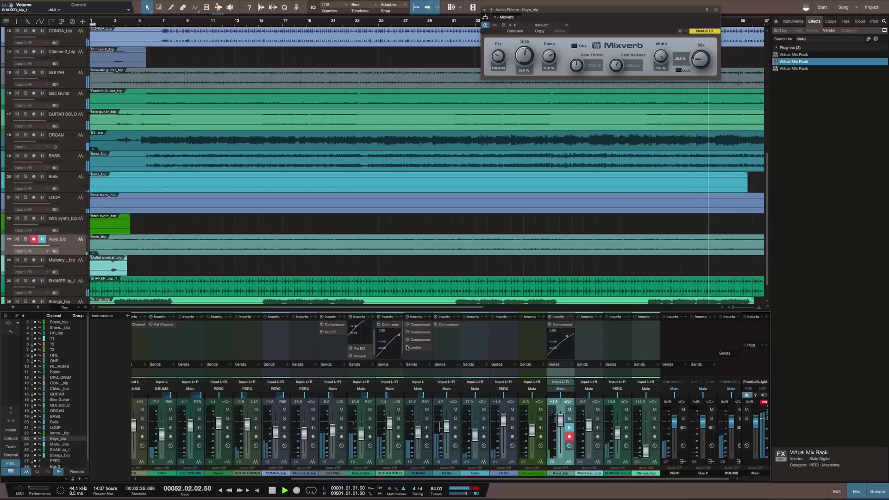
scroll(396, 344, down, 1)
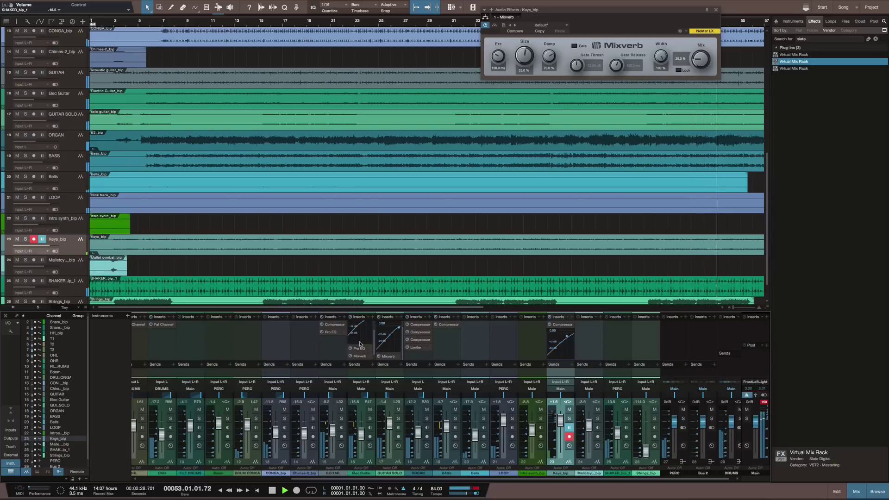
scroll(370, 338, up, 1)
scroll(369, 337, up, 1)
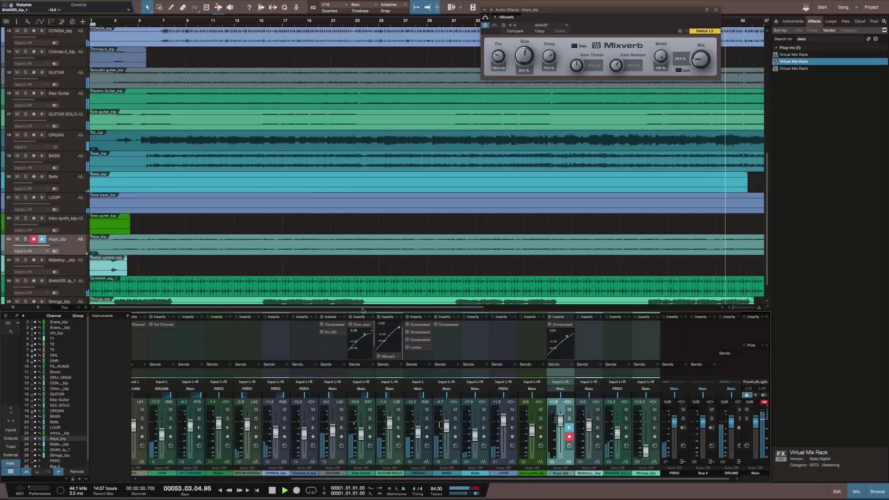
drag(356, 309, 357, 217)
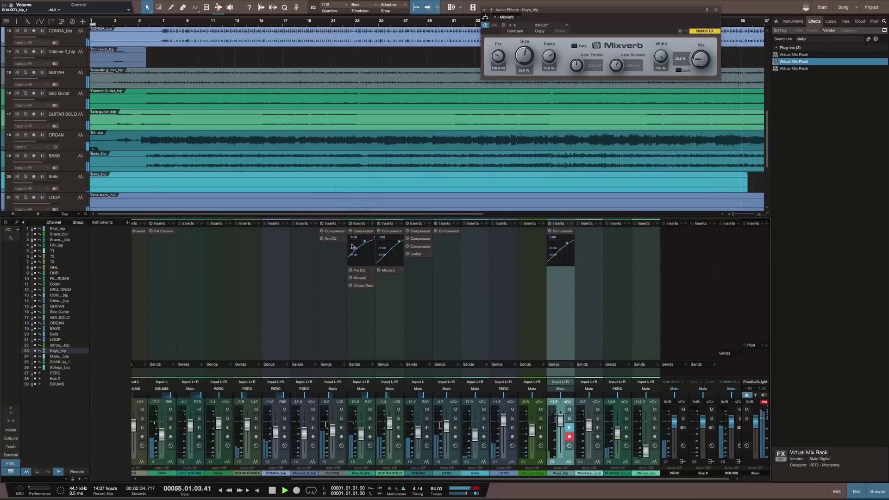
scroll(307, 248, left, 4)
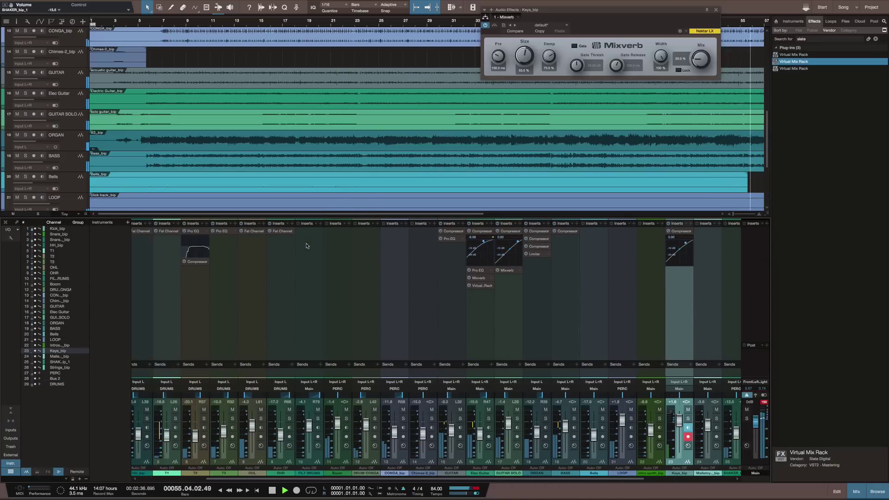
scroll(307, 246, right, 4)
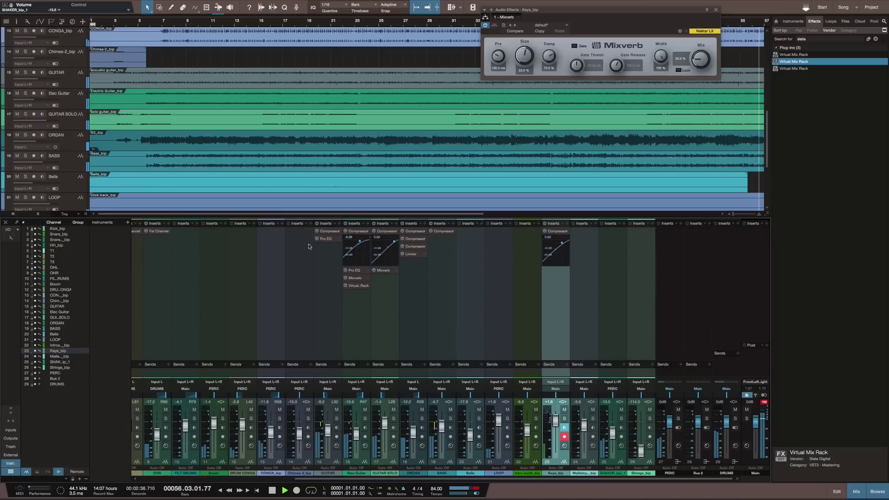
Step: Raise the Strings_bip fader to about -0.7 dB and select its channel
scroll(332, 169, down, 3)
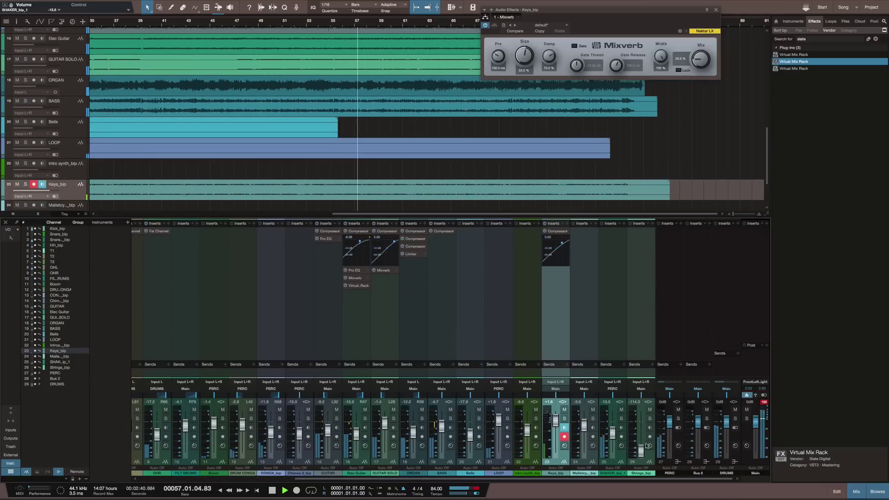
drag(640, 450, 640, 425)
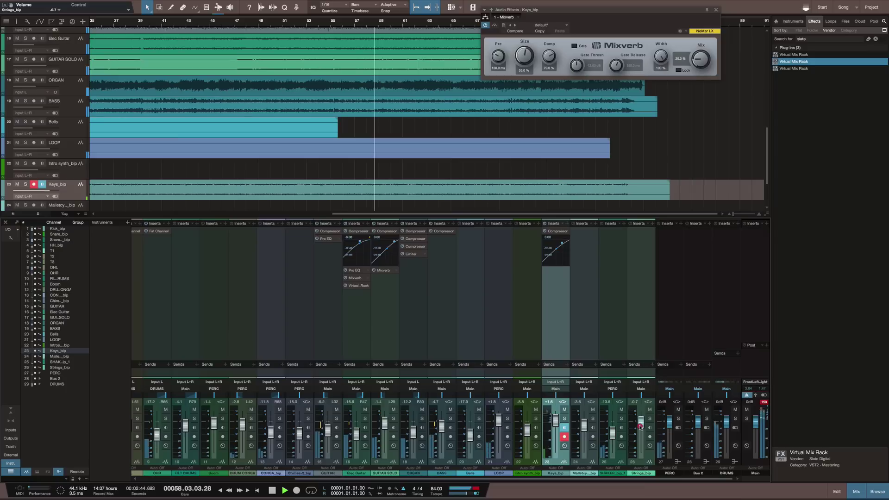
click(647, 459)
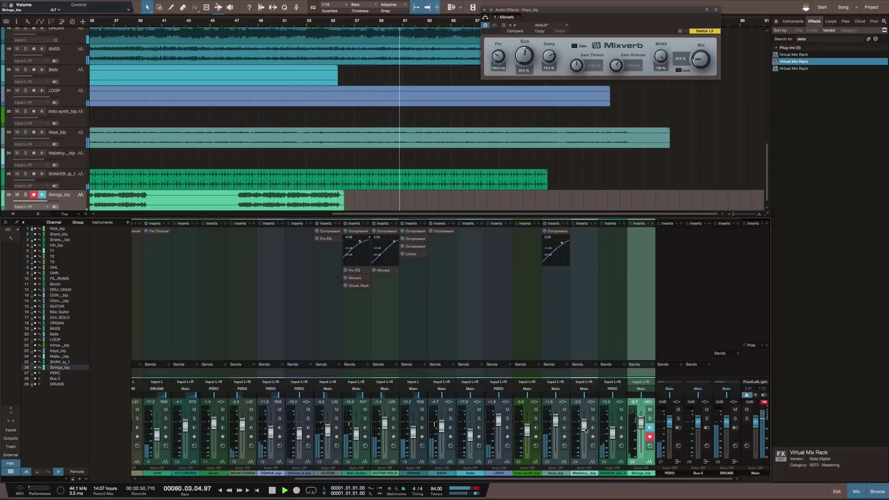
Step: Raise the GUITAR SOLO fader to about +0.4 dB and the ORGAN fader to about -8.8 dB
click(591, 457)
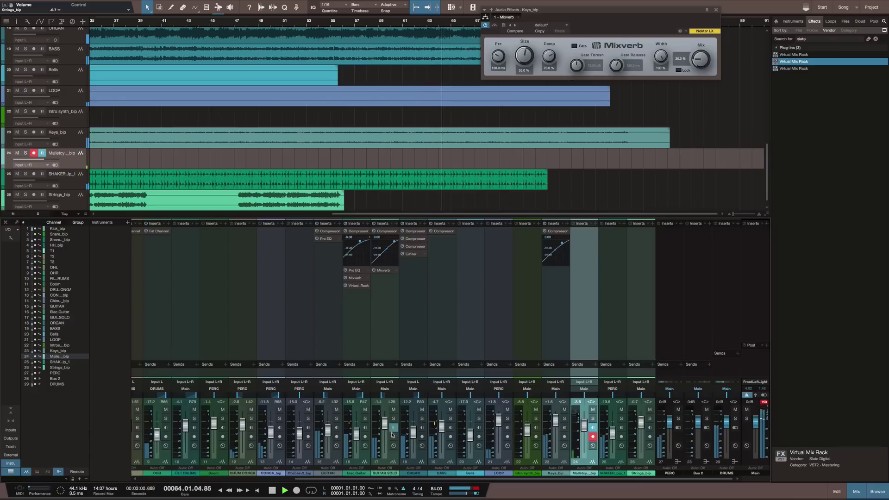
drag(386, 433, 386, 427)
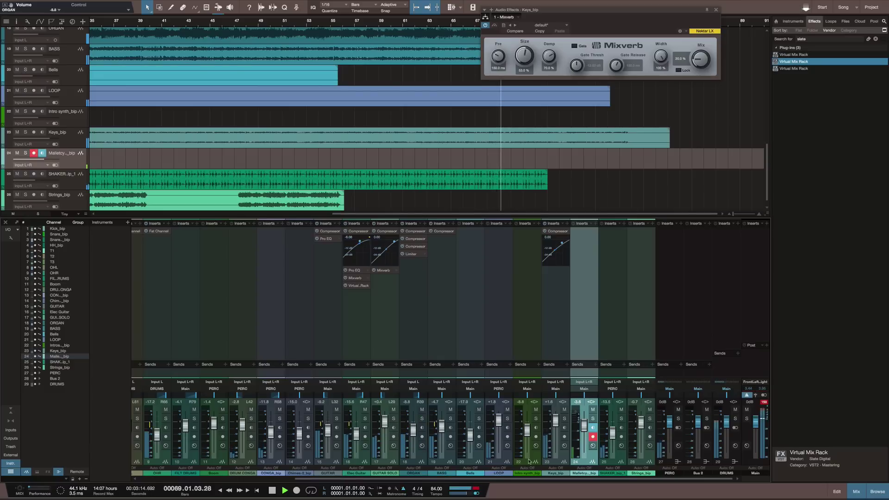
scroll(529, 462, left, 4)
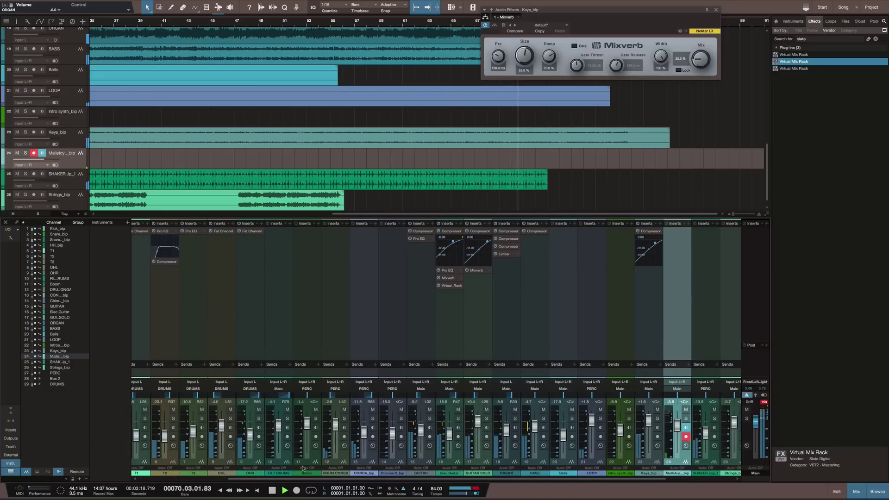
scroll(302, 463, right, 3)
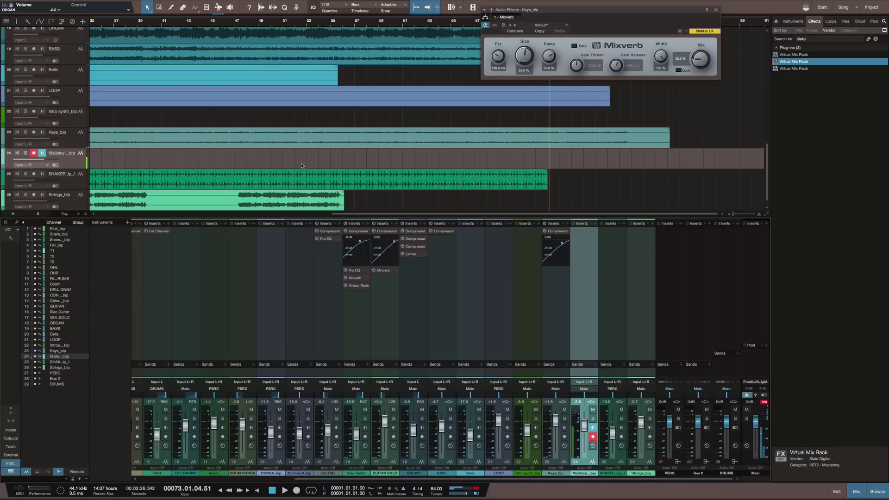
scroll(285, 162, left, 10)
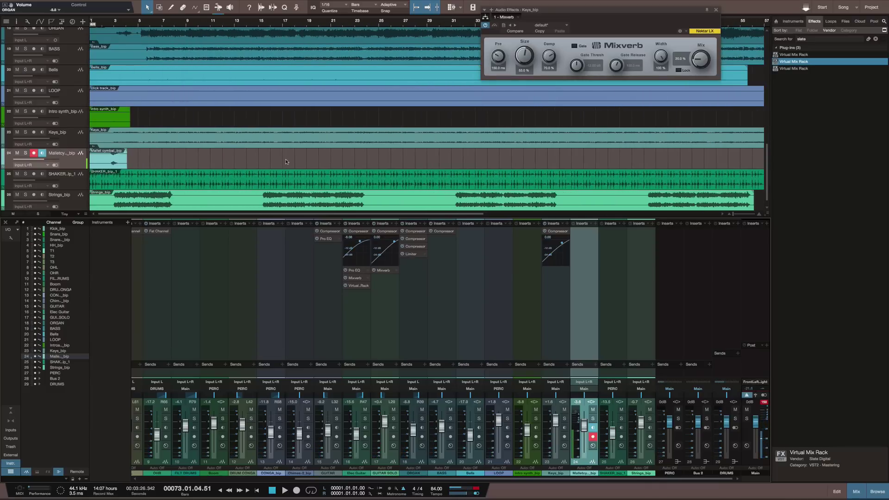
scroll(285, 161, up, 10)
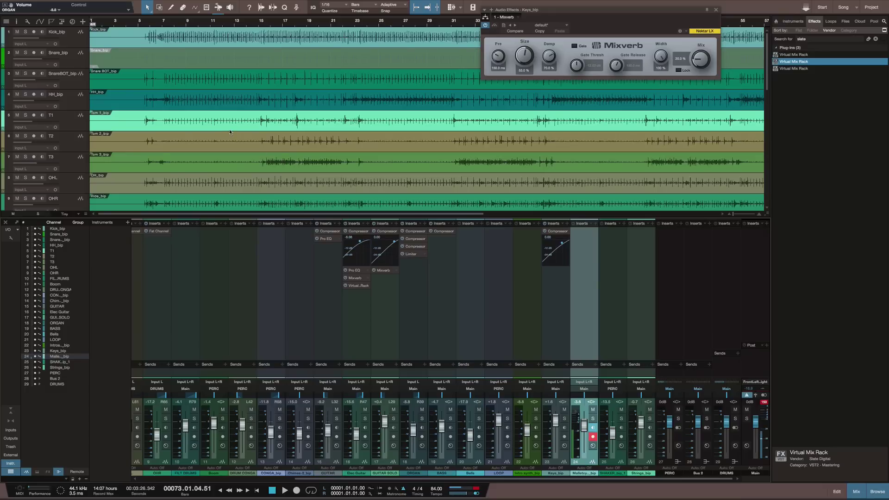
scroll(230, 132, down, 6)
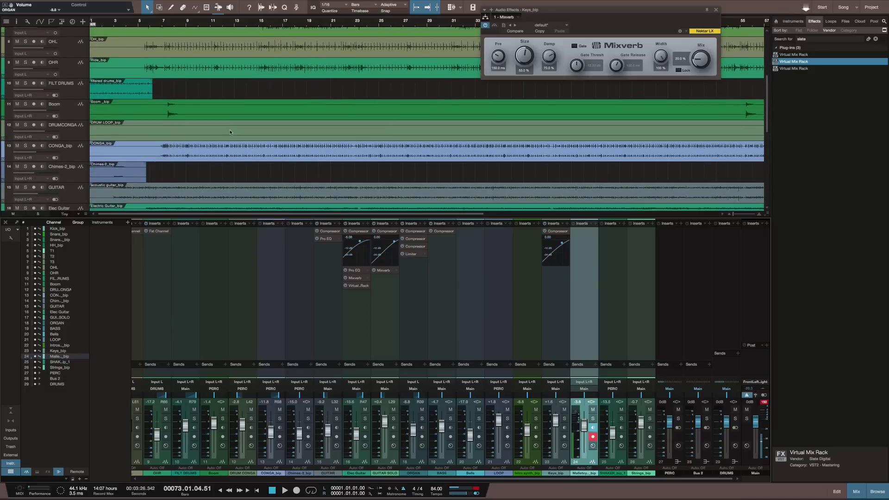